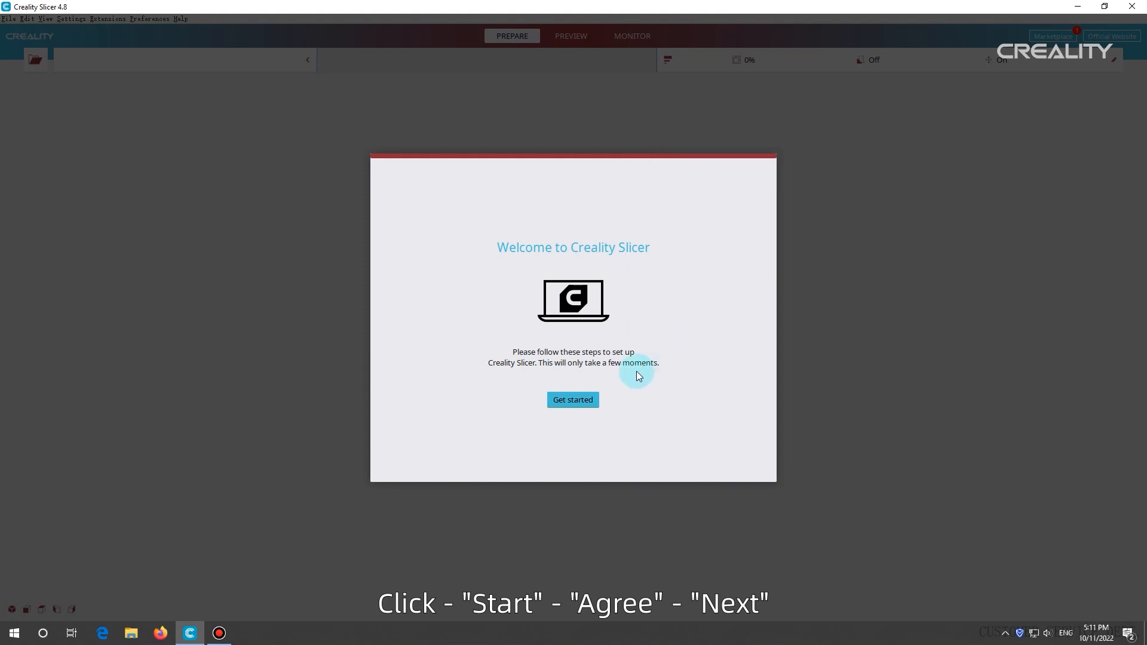
Step: Get through the welcome and data collection pages of the first-run setup and add the Creality Ender-3 S1 printer
{"action": "left_click", "coordinate": [573, 400]}
{"action": "left_click", "coordinate": [747, 468]}
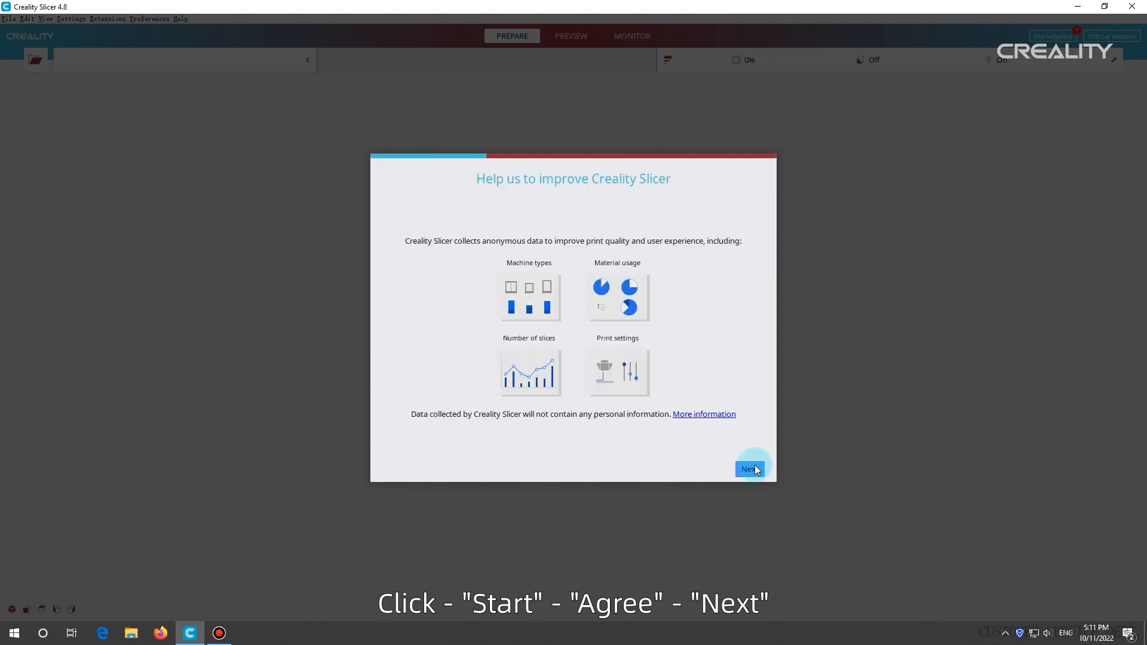
{"action": "left_click", "coordinate": [752, 468]}
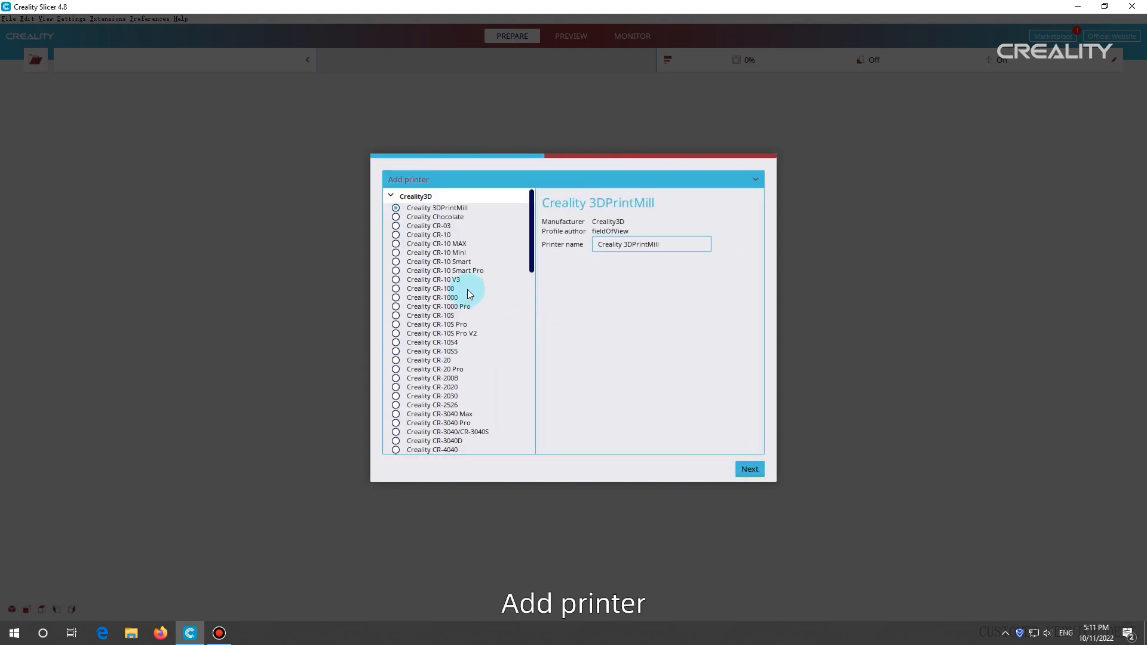
{"action": "left_click_drag", "start_coordinate": [531, 242], "coordinate": [530, 389]}
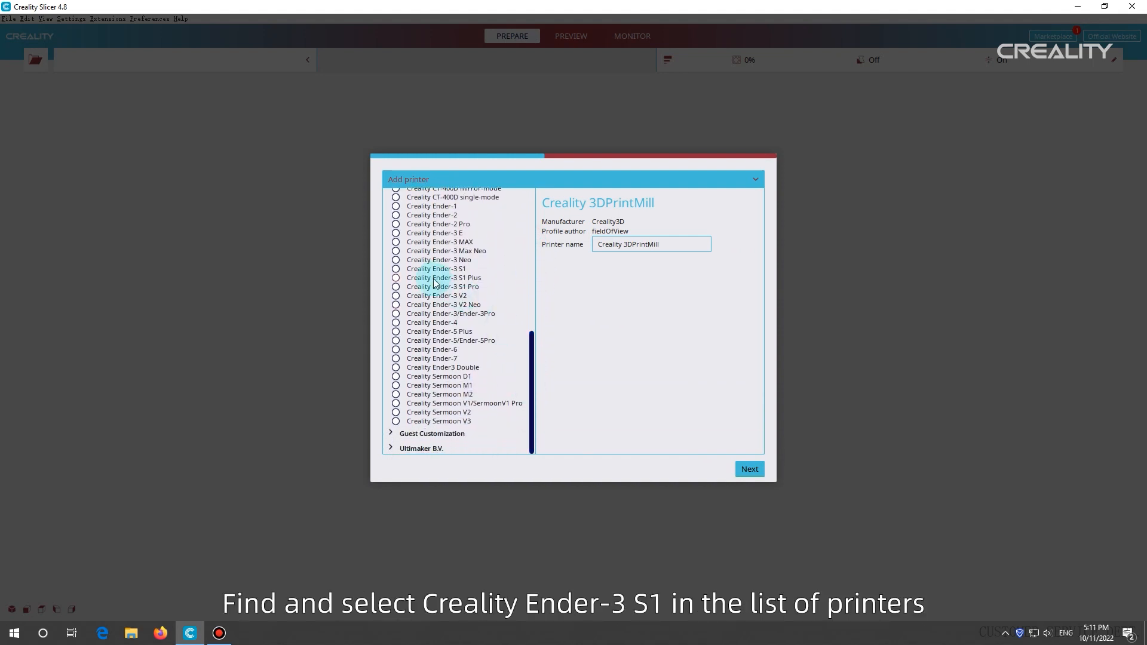
{"action": "left_click", "coordinate": [397, 270]}
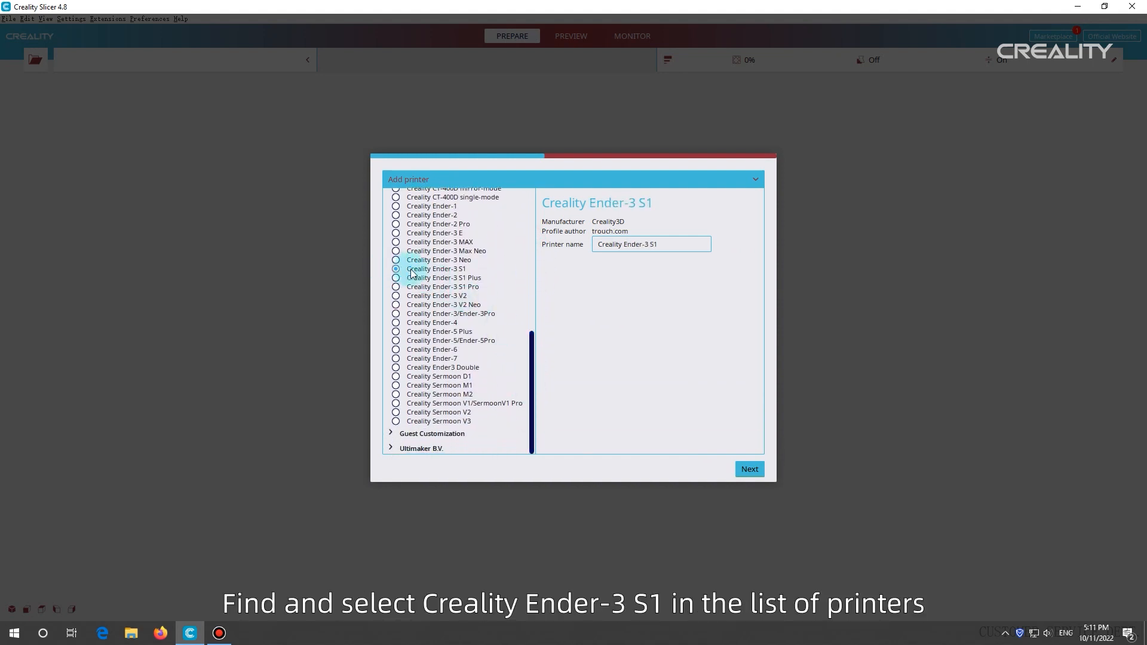
{"action": "left_click", "coordinate": [746, 469]}
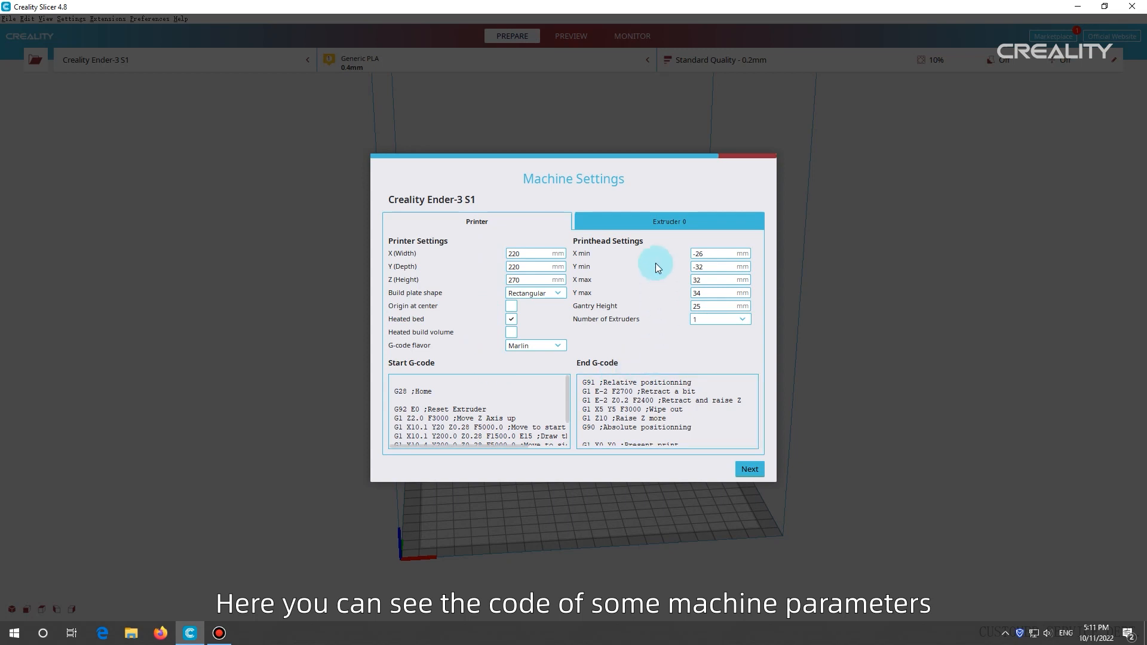
Step: Review the start and end G-code in the machine settings and finish the setup with the default values
{"action": "scroll", "coordinate": [474, 402], "scroll_direction": "down", "scroll_amount": 2}
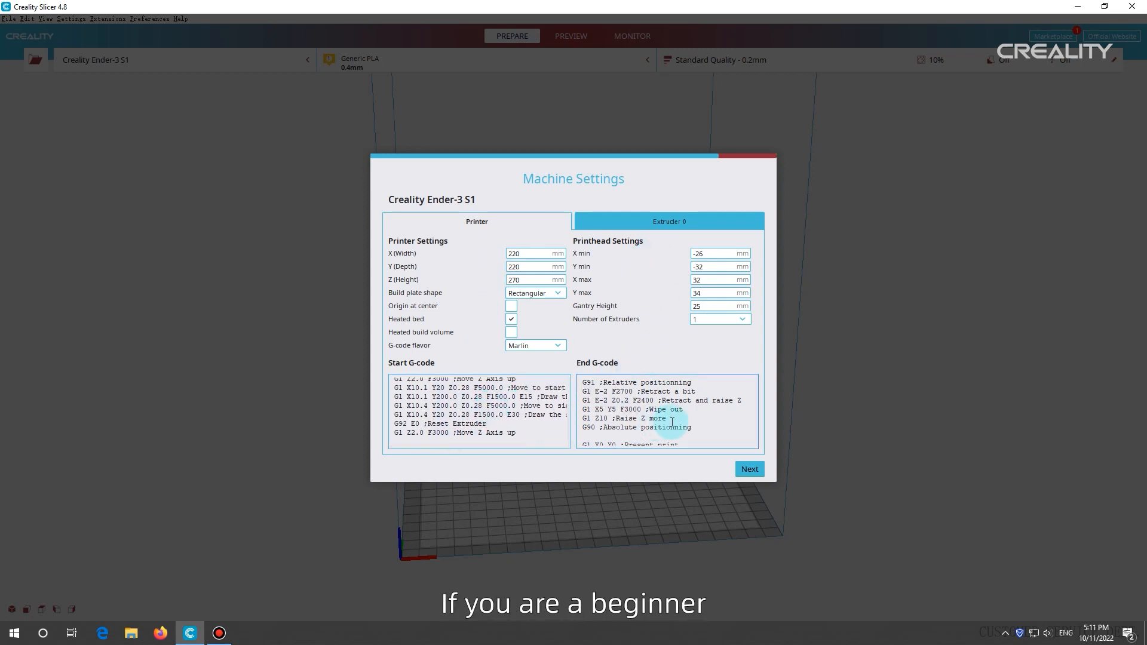
{"action": "scroll", "coordinate": [639, 422], "scroll_direction": "down", "scroll_amount": 2}
{"action": "scroll", "coordinate": [663, 424], "scroll_direction": "up", "scroll_amount": 2}
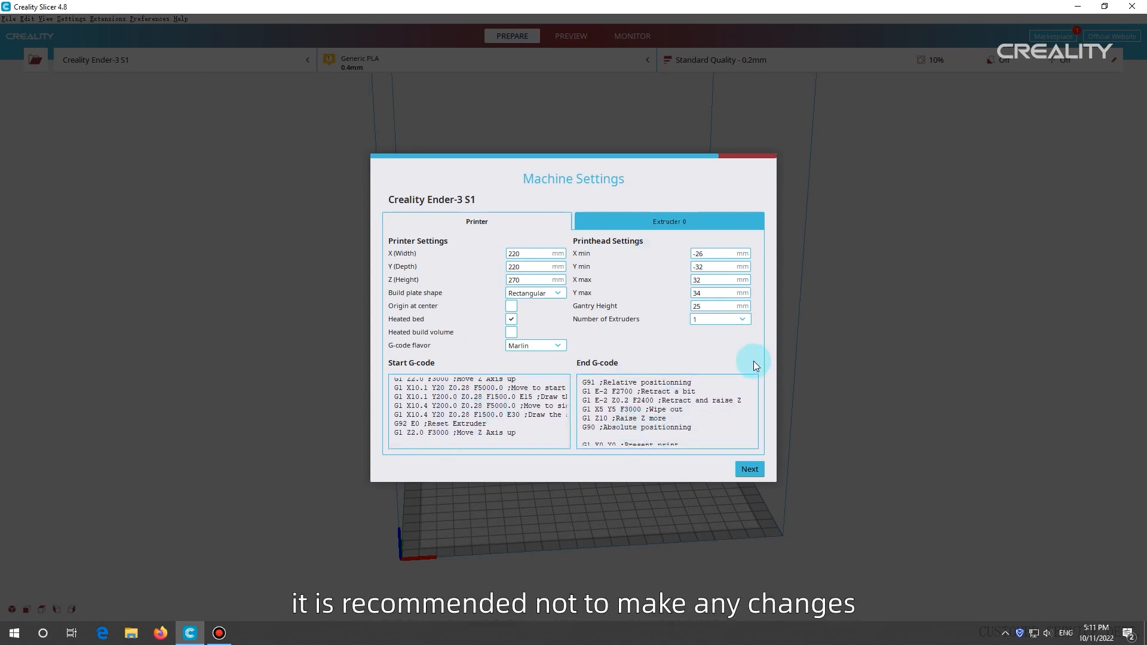
{"action": "left_click", "coordinate": [749, 469]}
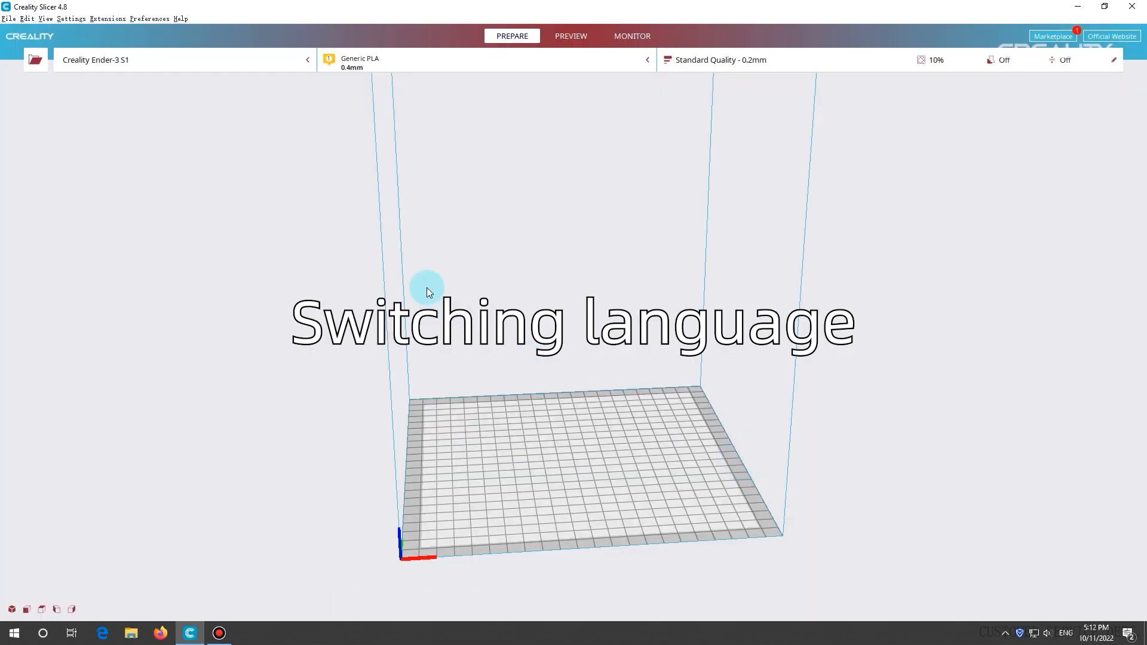
Step: Look through the available interface languages in the general preferences, keep English and close the preferences
{"action": "left_click", "coordinate": [147, 19]}
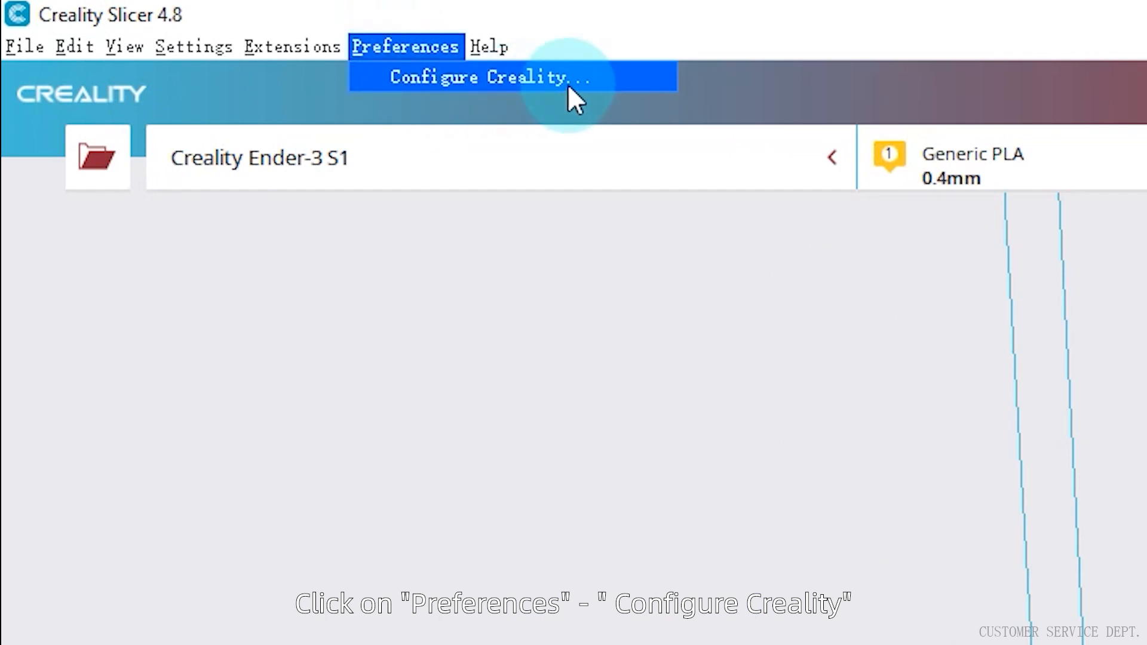
{"action": "left_click", "coordinate": [614, 81]}
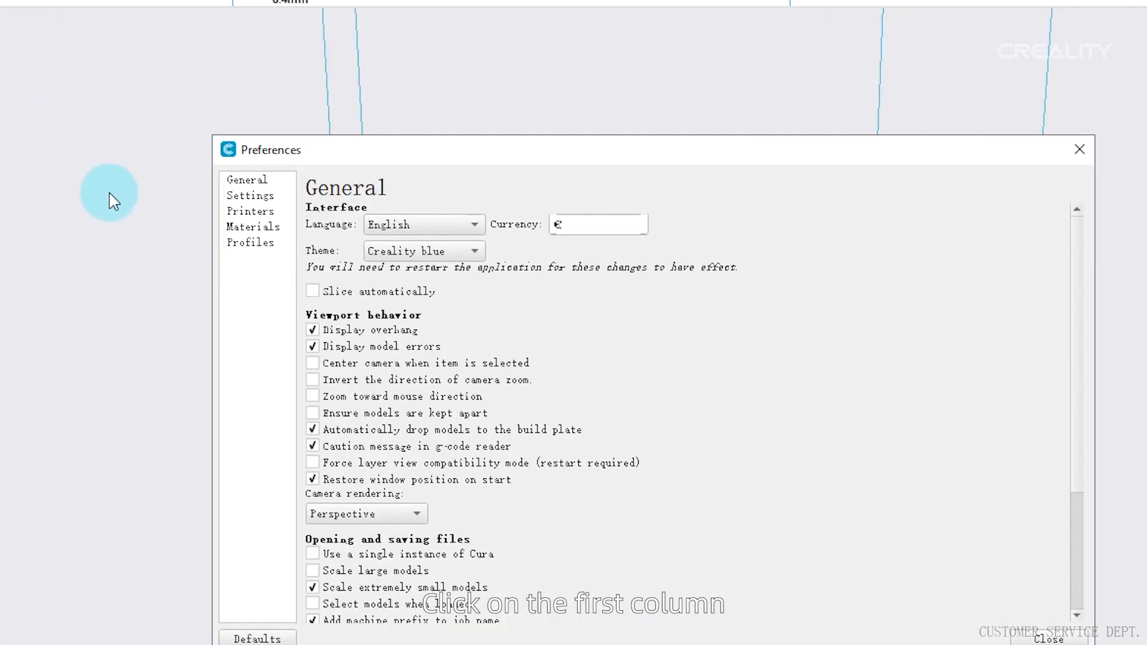
{"action": "left_click", "coordinate": [242, 180]}
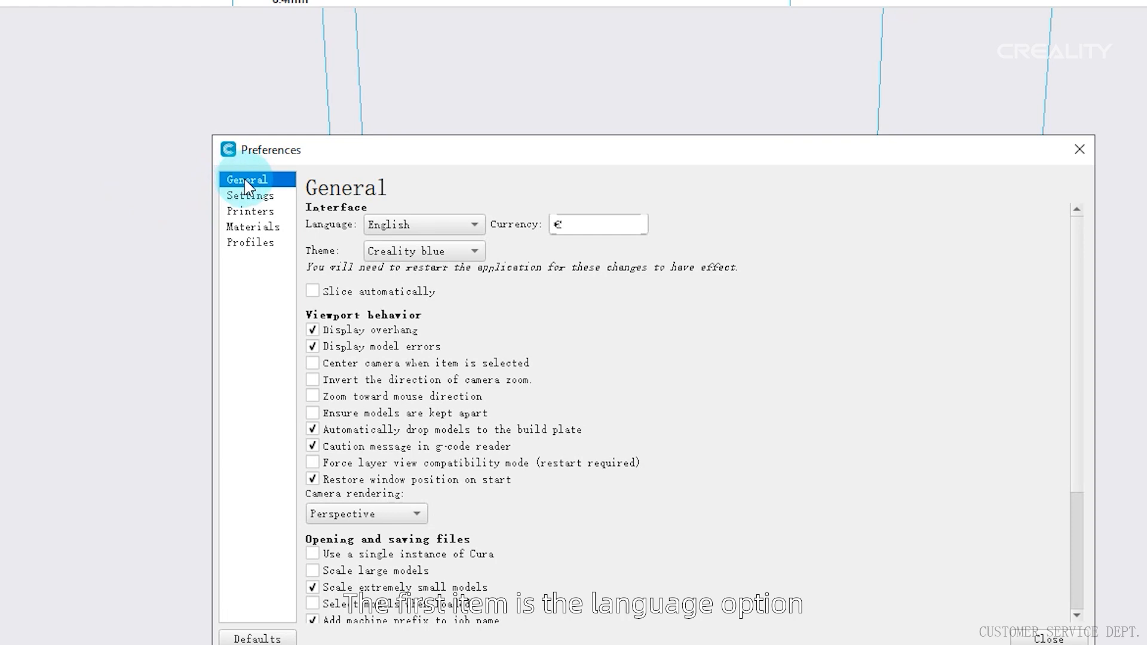
{"action": "left_click", "coordinate": [471, 227]}
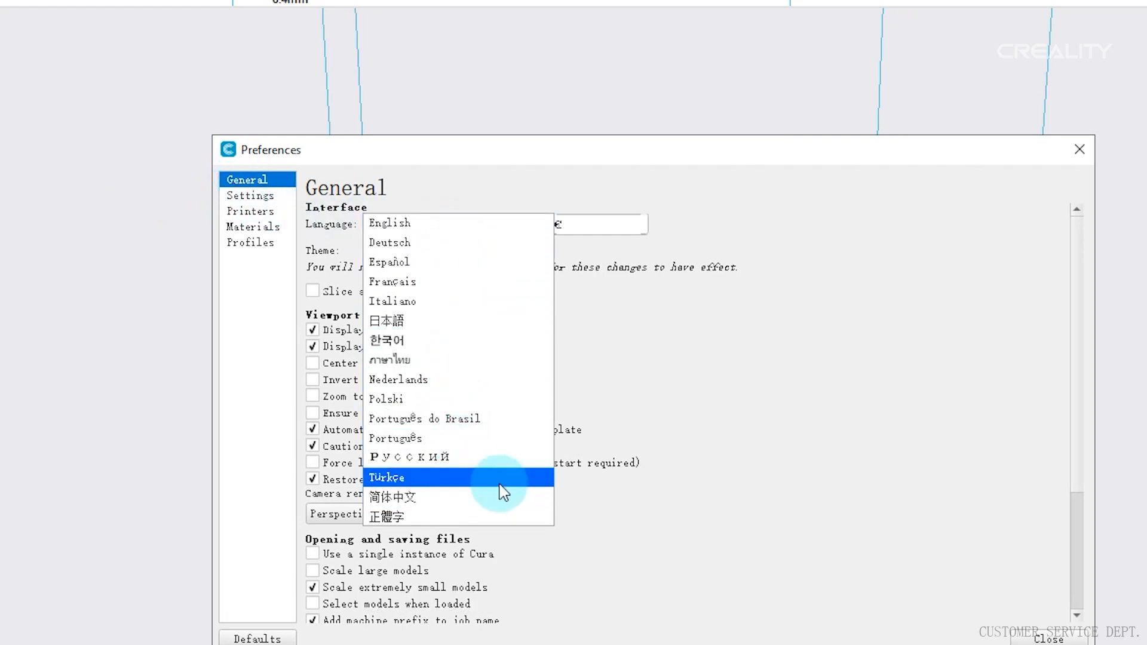
{"action": "left_click", "coordinate": [751, 223]}
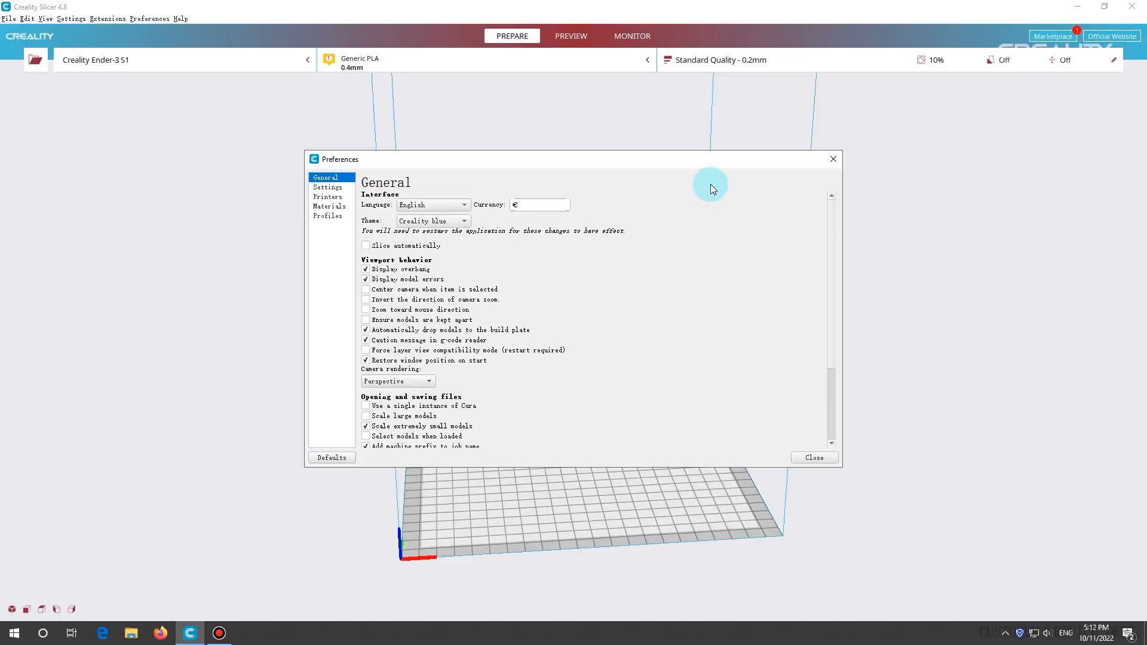
{"action": "left_click", "coordinate": [833, 159]}
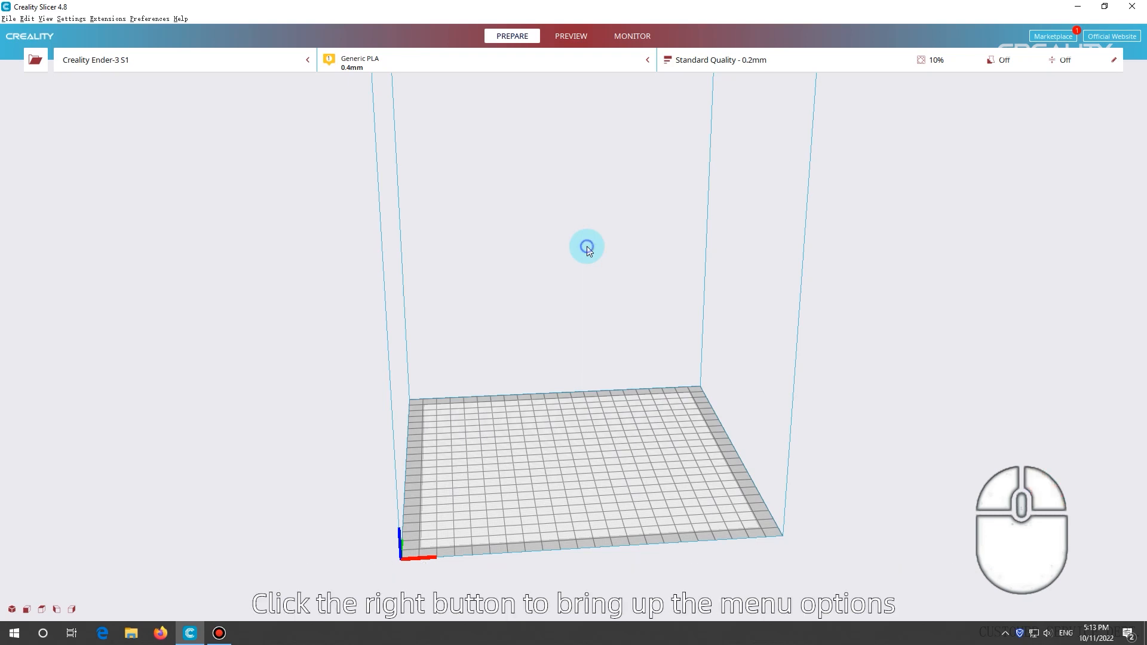
Step: View the model commands available for the build plate and examine the empty build volume from different angles, distances and positions
{"action": "right_click", "coordinate": [586, 246]}
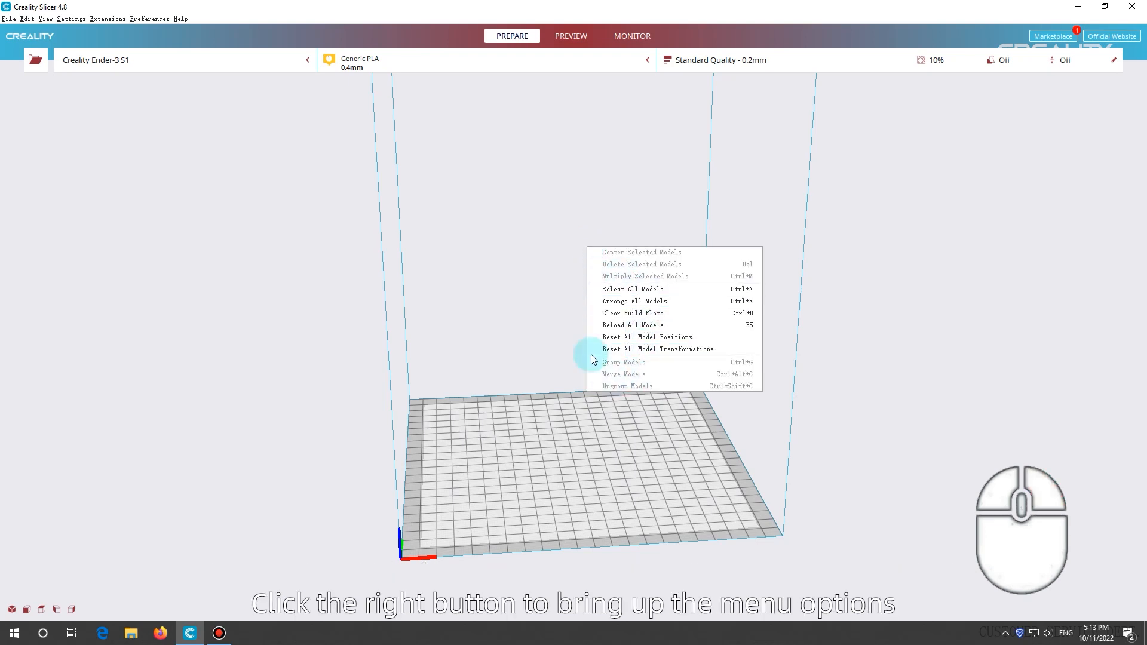
{"action": "left_click", "coordinate": [529, 282]}
{"action": "right_click_drag", "start_coordinate": [506, 276], "coordinate": [554, 289]}
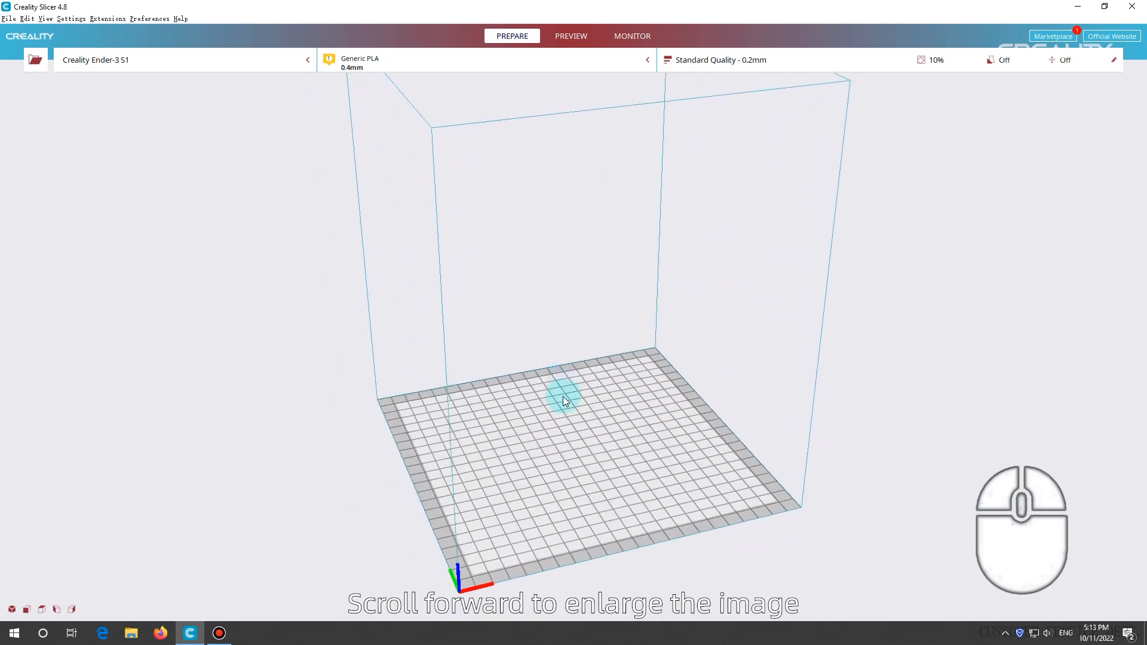
{"action": "scroll", "coordinate": [564, 431], "scroll_direction": "up", "scroll_amount": 5}
{"action": "scroll", "coordinate": [564, 432], "scroll_direction": "down", "scroll_amount": 5}
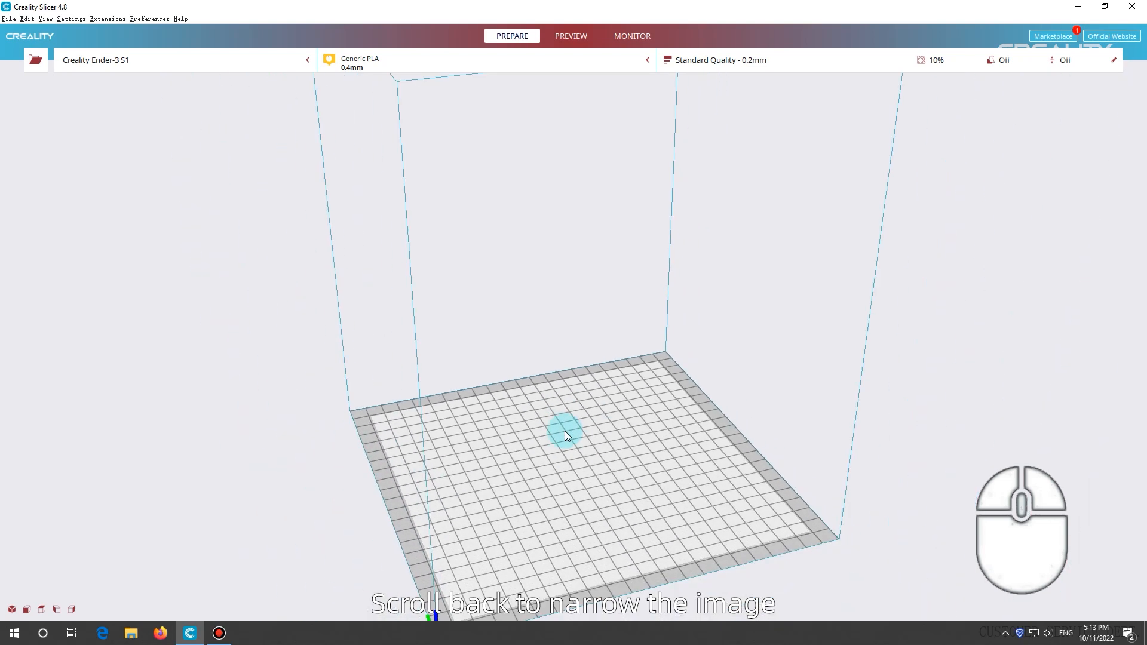
{"action": "scroll", "coordinate": [565, 440], "scroll_direction": "down", "scroll_amount": 2}
{"action": "middle_click_drag", "start_coordinate": [565, 440], "coordinate": [597, 391]}
{"action": "scroll", "coordinate": [598, 393], "scroll_direction": "up", "scroll_amount": 2}
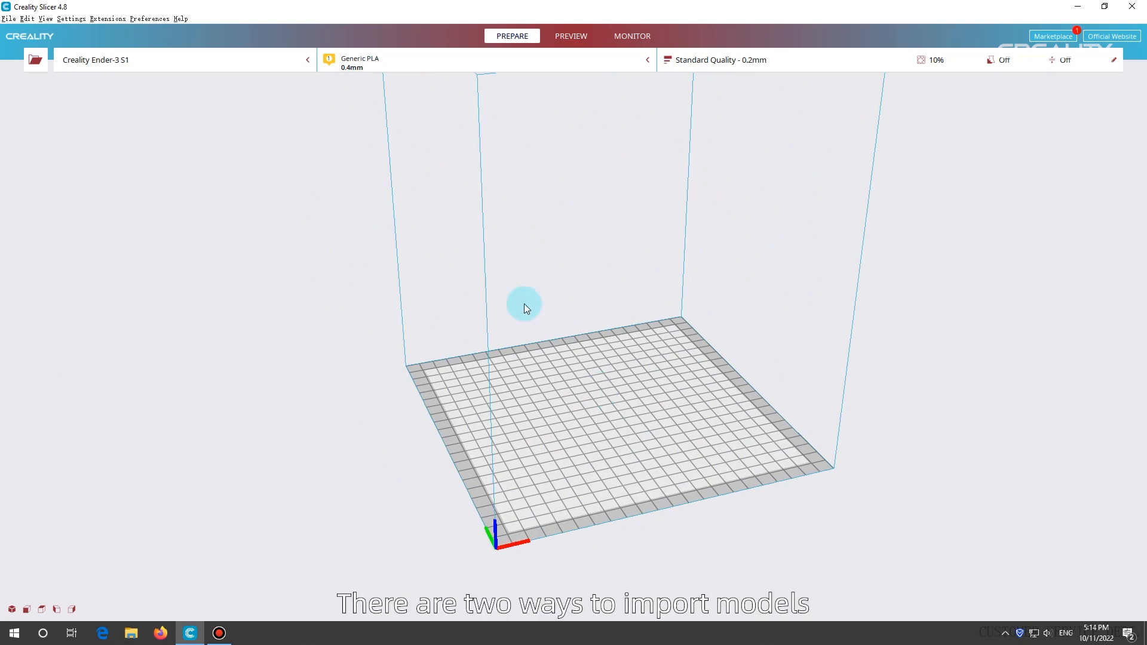
Step: Import all nine model files from the SpongeBob SquarePants folder onto the build plate
{"action": "left_click", "coordinate": [35, 66]}
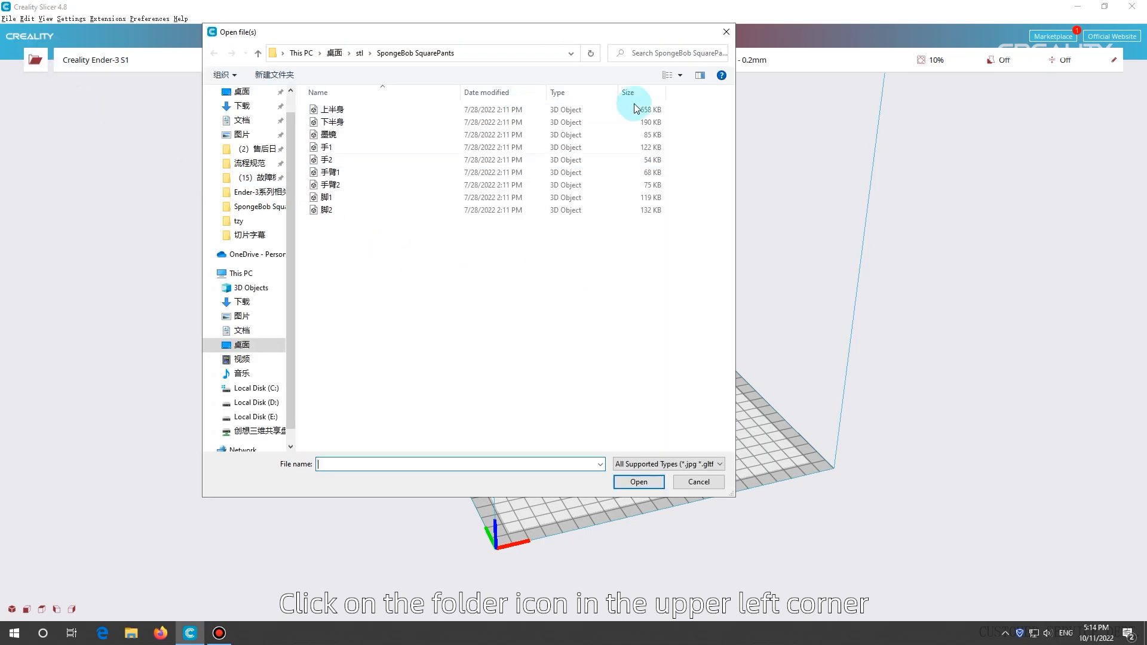
{"action": "left_click", "coordinate": [724, 33]}
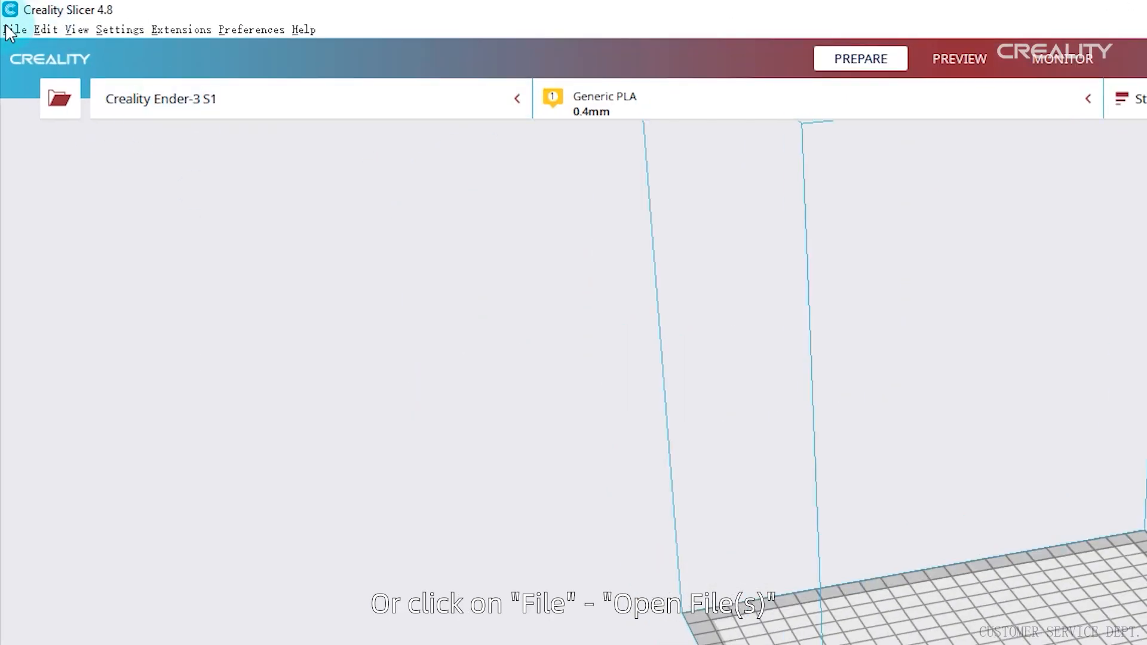
{"action": "left_click", "coordinate": [9, 18]}
{"action": "left_click", "coordinate": [75, 40]}
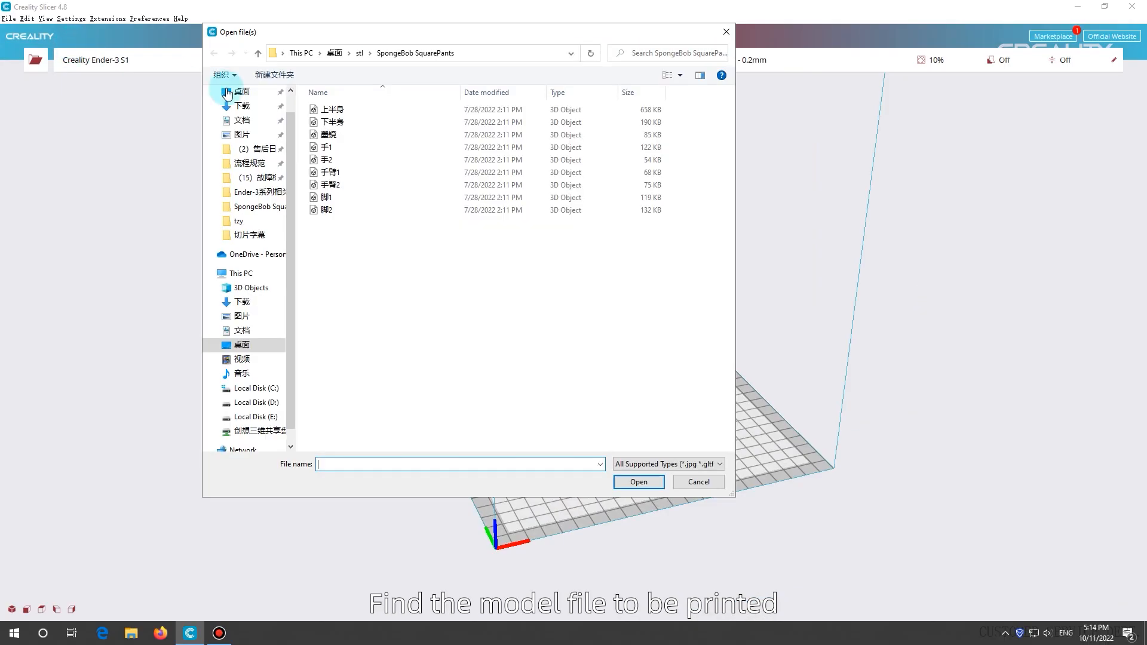
{"action": "left_click_drag", "start_coordinate": [425, 248], "coordinate": [392, 117]}
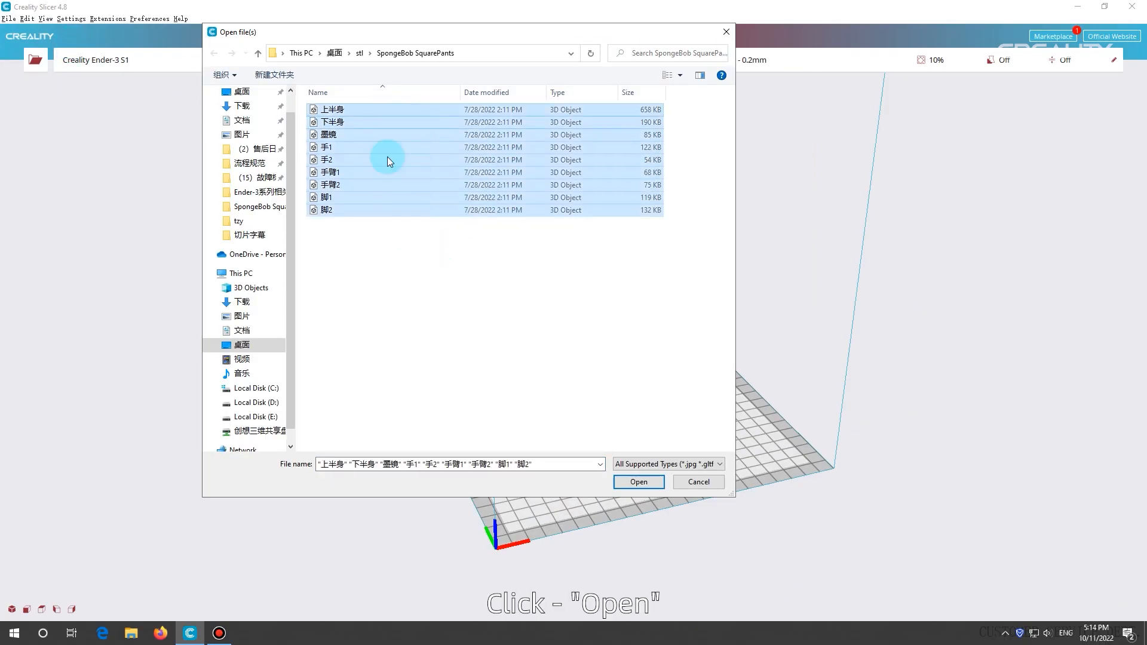
{"action": "left_click", "coordinate": [625, 485]}
{"action": "right_click_drag", "start_coordinate": [702, 369], "coordinate": [717, 417]}
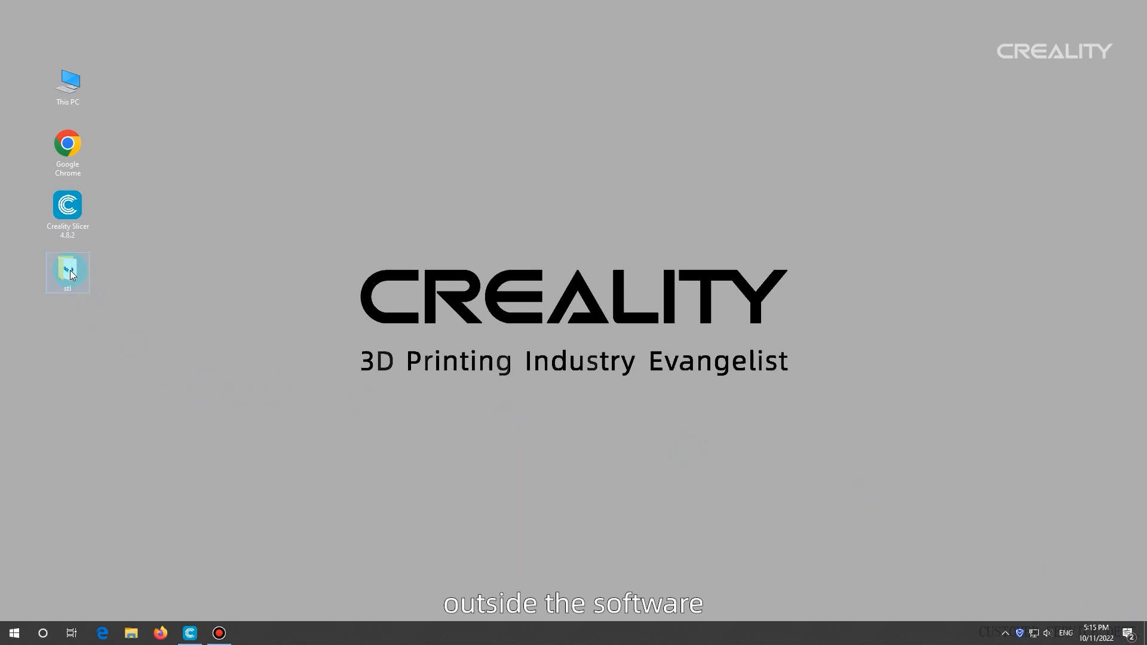
Step: Add another model from the desktop's stl folder to the plate, and delete the small figure beside the SpongeBob parts
{"action": "double_click", "coordinate": [70, 275]}
{"action": "left_click_drag", "start_coordinate": [575, 297], "coordinate": [537, 356]}
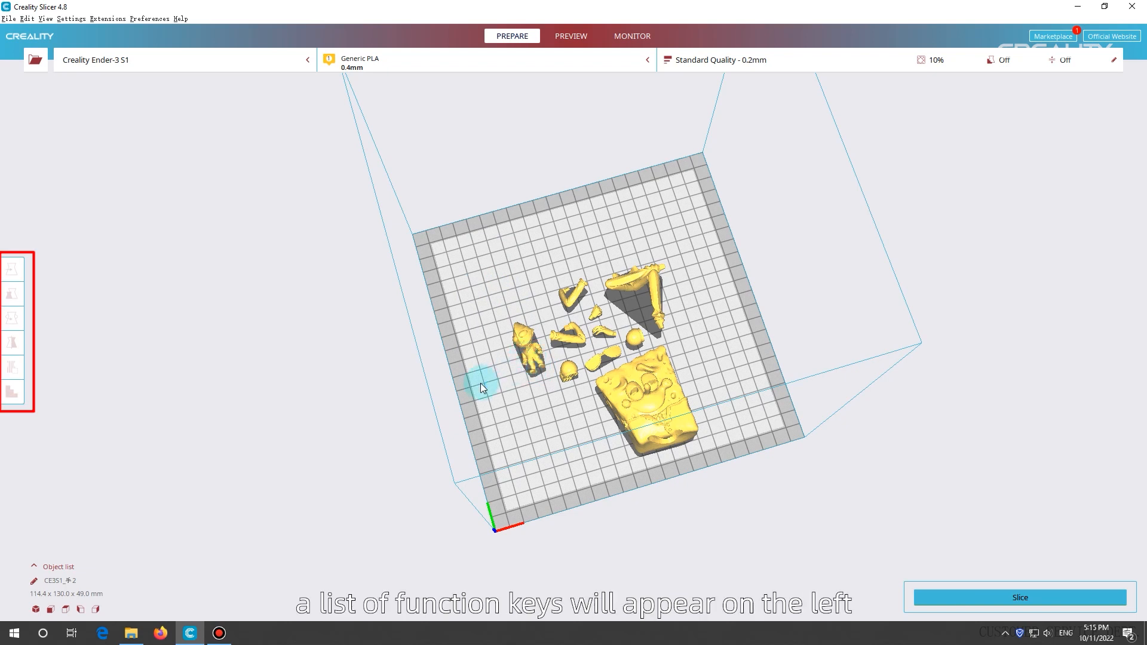
{"action": "left_click", "coordinate": [534, 356]}
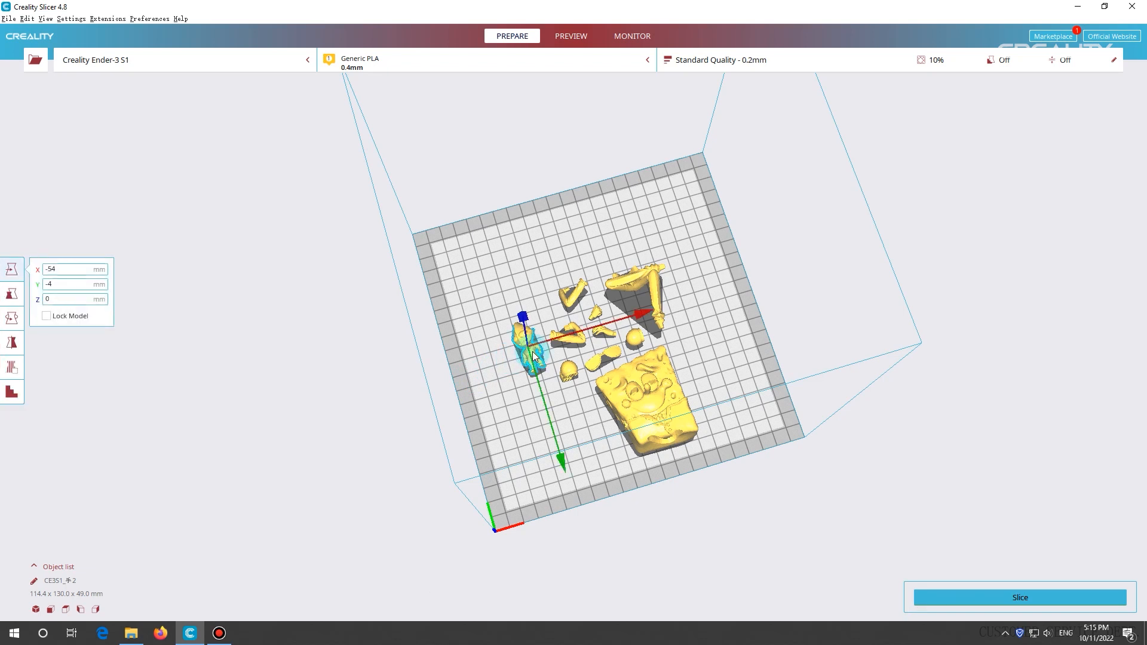
{"action": "key", "text": "Delete"}
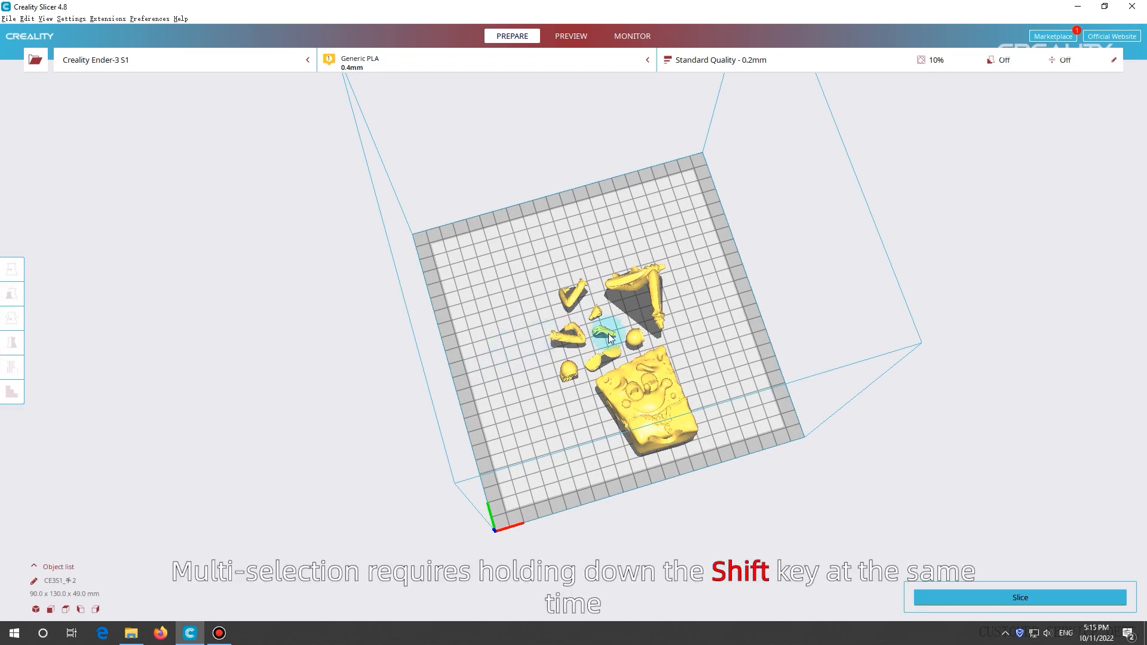
Step: Select the two bent arm parts and the rounded foot part together, and clear the selection
{"action": "left_click", "coordinate": [575, 296]}
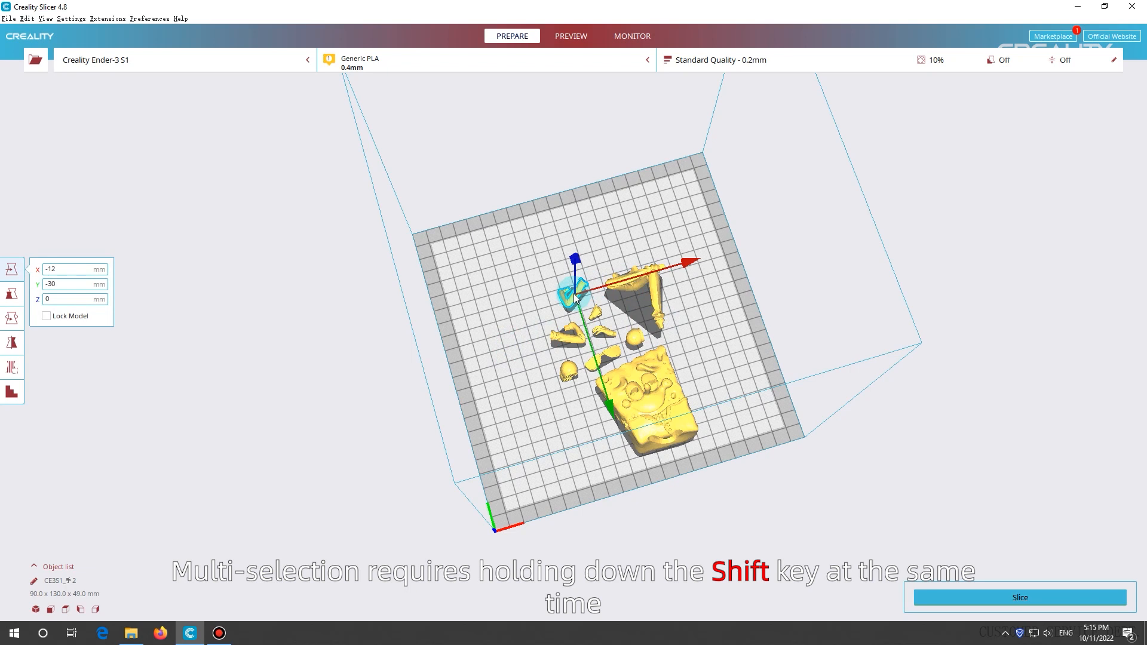
{"action": "left_click", "coordinate": [568, 337], "text": "shift"}
{"action": "left_click", "coordinate": [568, 371], "text": "shift"}
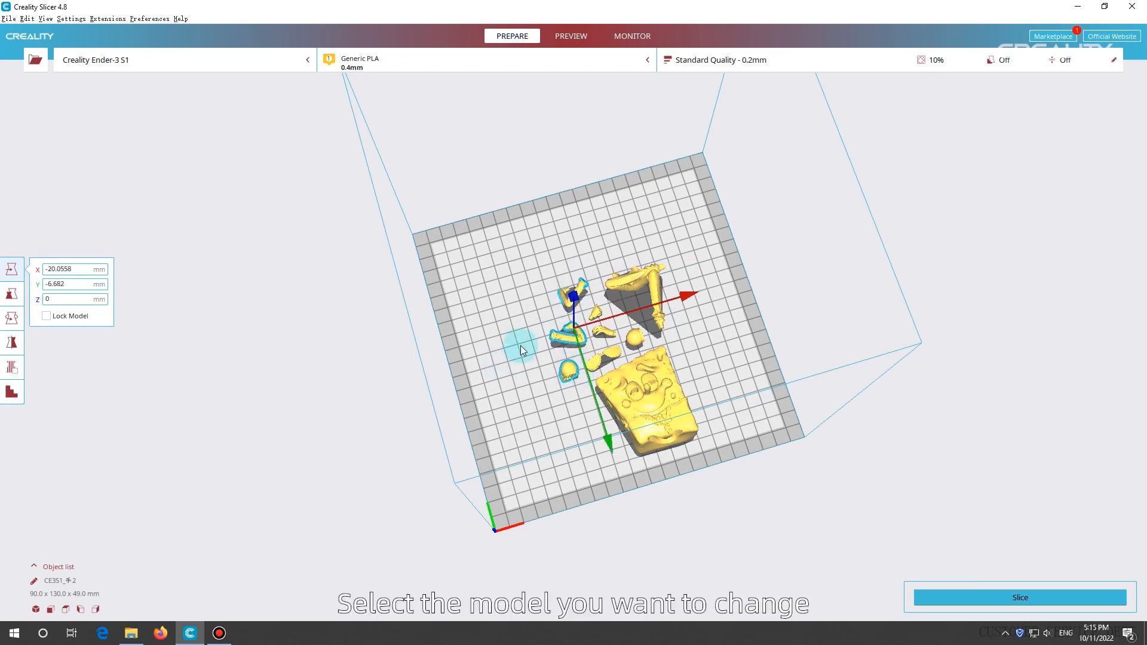
{"action": "left_click", "coordinate": [502, 308]}
Step: Move the SpongeBob upper body to about X -66 mm on the plate and set its Y position to 0 mm
{"action": "left_click", "coordinate": [633, 396]}
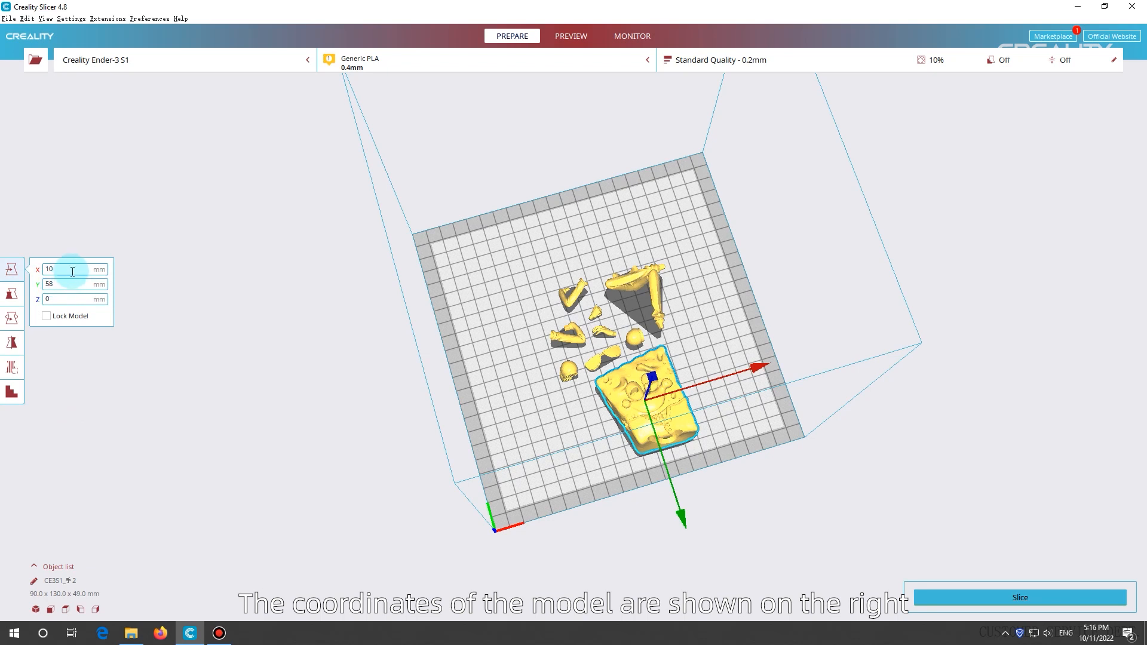
{"action": "left_click_drag", "start_coordinate": [684, 418], "coordinate": [548, 388]}
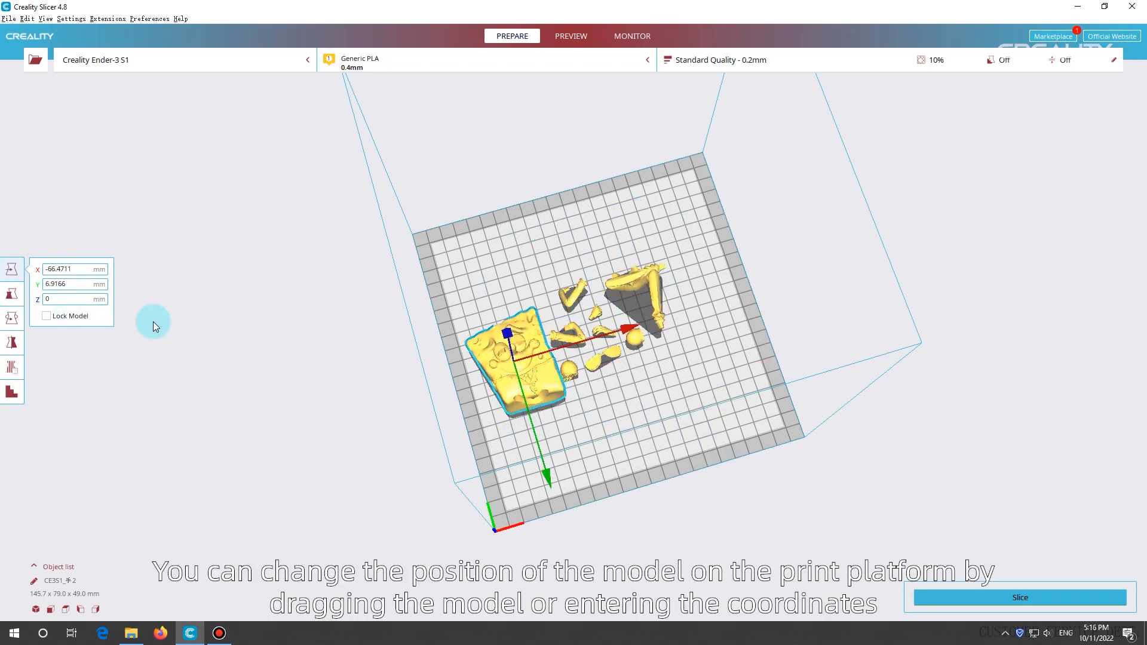
{"action": "double_click", "coordinate": [75, 281]}
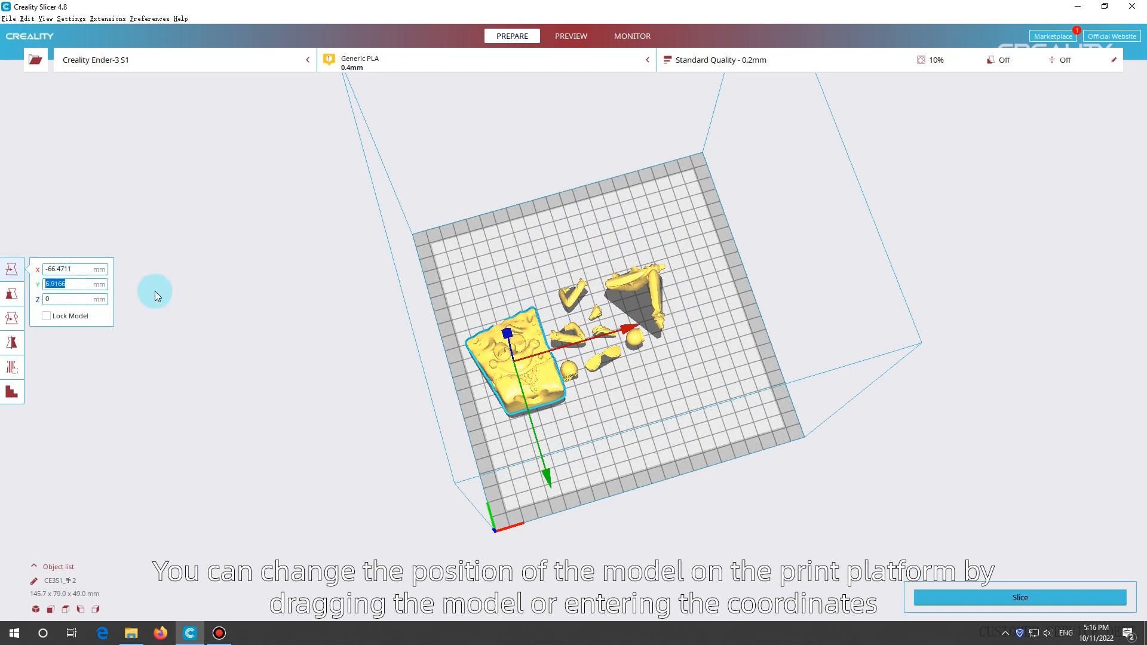
{"action": "type", "text": "0"}
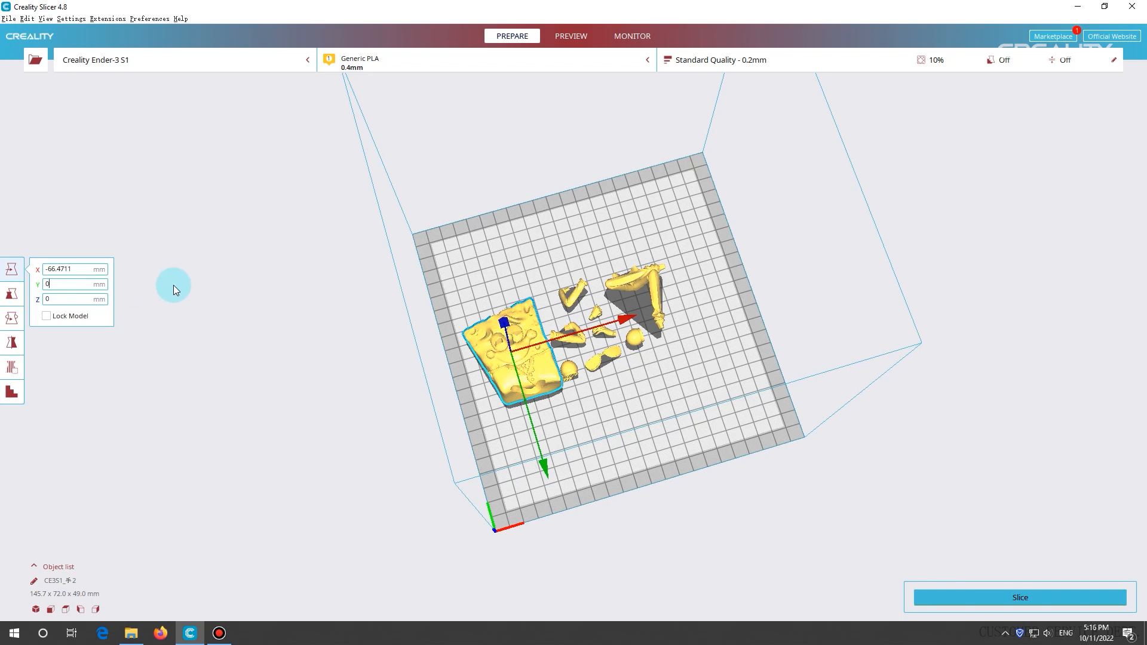
Step: Move the upper body off the plate to about X -156, Y -26 mm, and back onto it at about X -70, Y -44 mm
{"action": "left_click_drag", "start_coordinate": [519, 364], "coordinate": [382, 364]}
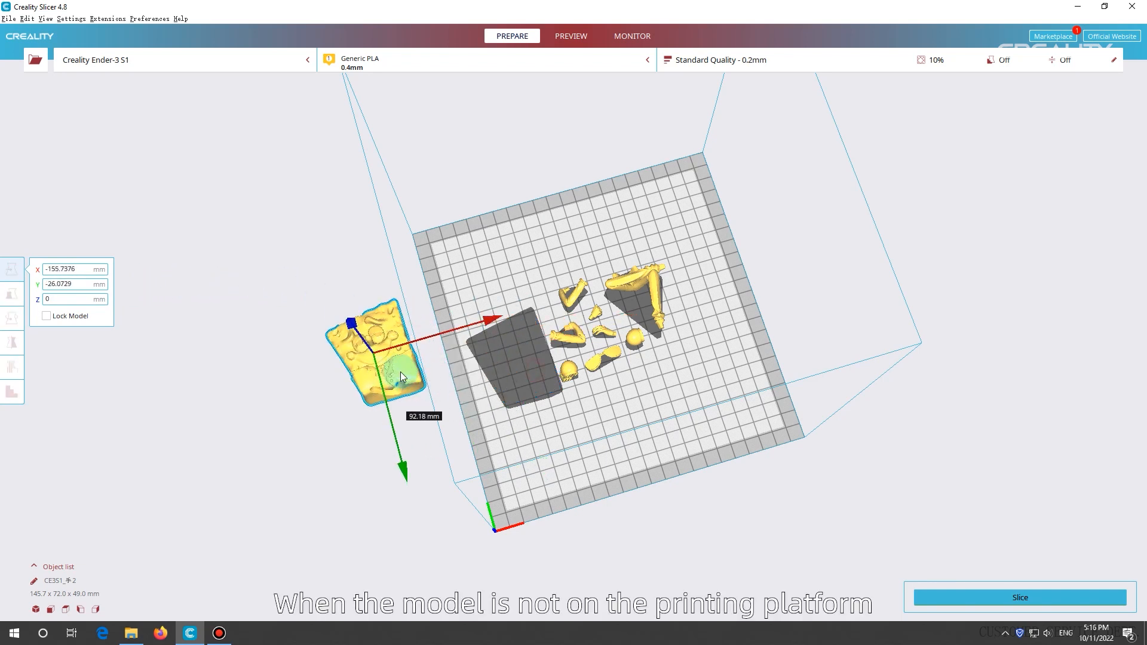
{"action": "right_click_drag", "start_coordinate": [428, 459], "coordinate": [410, 421]}
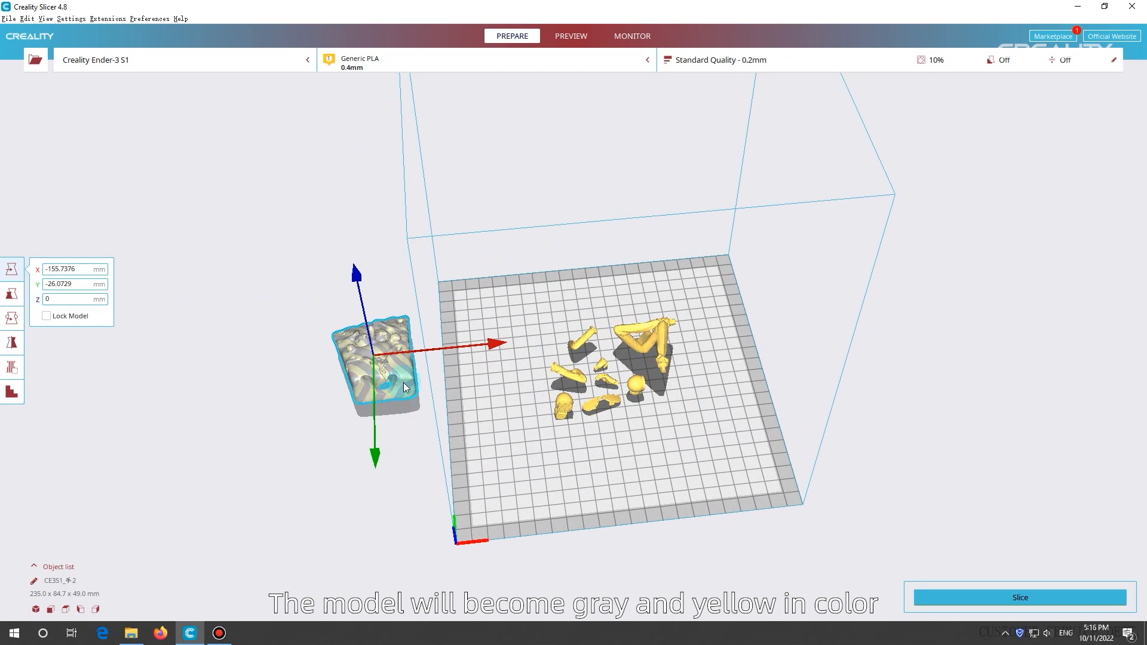
{"action": "left_click_drag", "start_coordinate": [402, 368], "coordinate": [522, 374]}
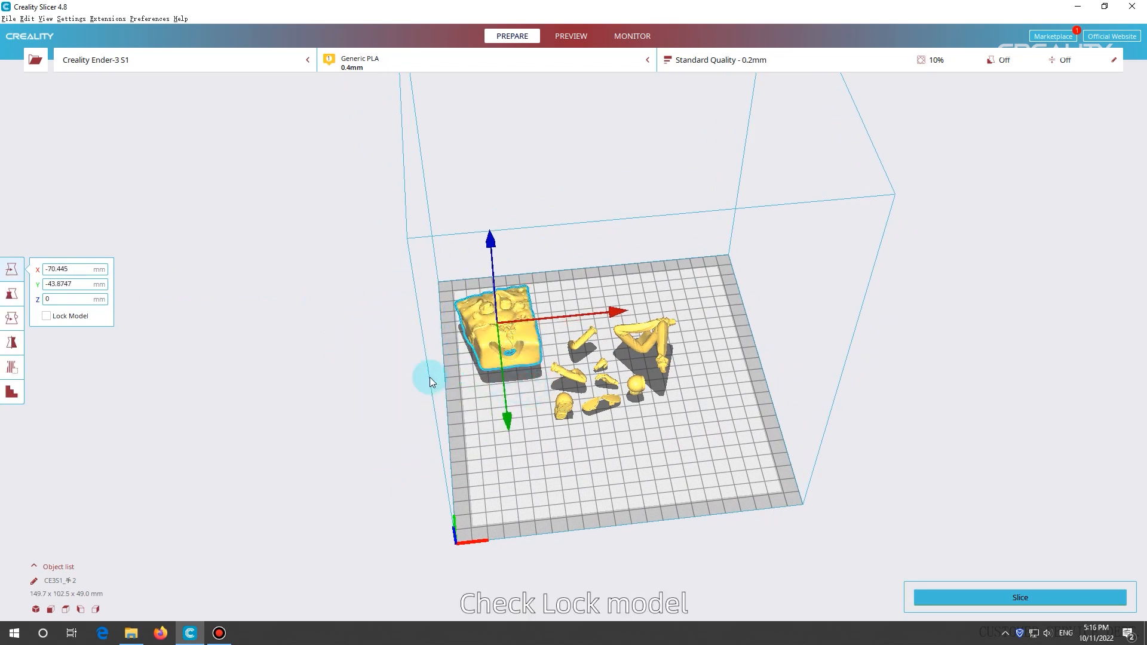
Step: Lock the SpongeBob upper body's position, unlock it again, and move it to about X -60, Y -39 mm
{"action": "left_click", "coordinate": [46, 316]}
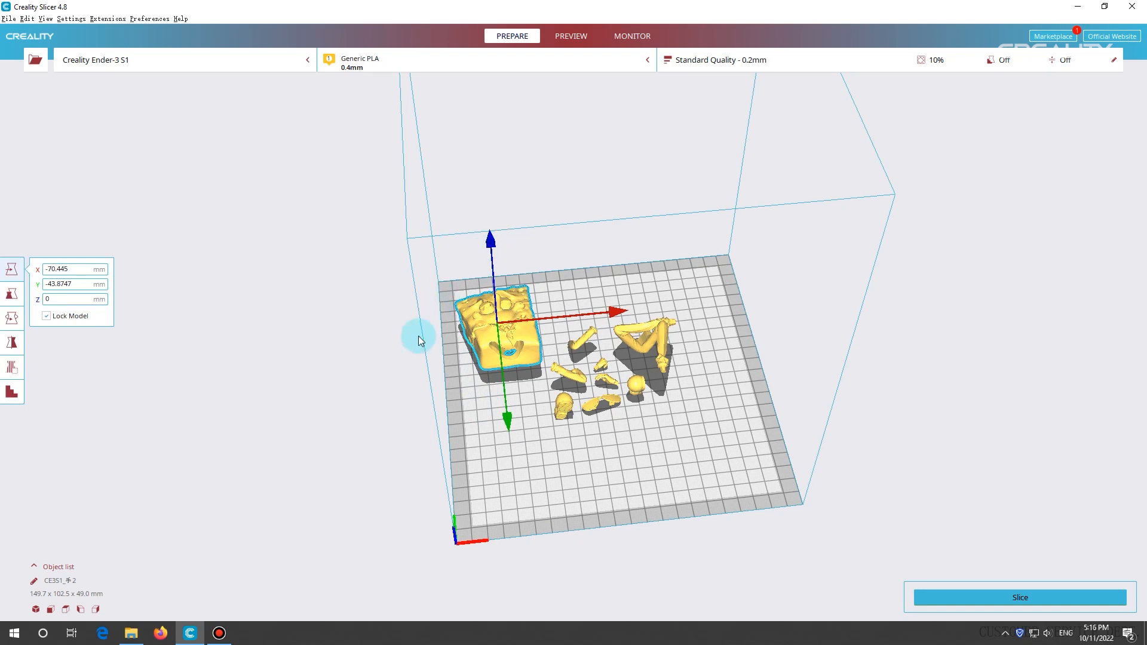
{"action": "left_click", "coordinate": [46, 315]}
{"action": "mouse_move", "coordinate": [508, 341]}
{"action": "left_mouse_down"}
{"action": "mouse_move", "coordinate": [565, 369]}
{"action": "mouse_move", "coordinate": [543, 459]}
{"action": "mouse_move", "coordinate": [513, 335]}
{"action": "left_mouse_up"}
{"action": "right_click_drag", "start_coordinate": [654, 386], "coordinate": [667, 442]}
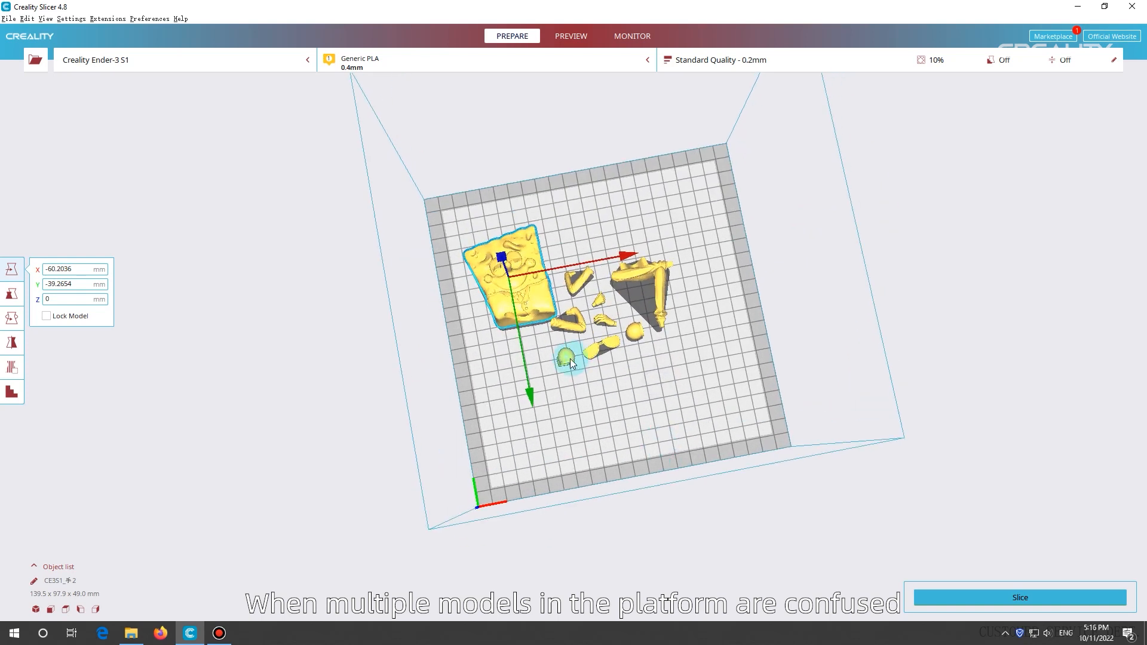
Step: Move the rounded foot and a bent arm part away from the other parts, and automatically arrange all models on the plate
{"action": "left_click", "coordinate": [567, 356]}
{"action": "left_click_drag", "start_coordinate": [566, 353], "coordinate": [680, 404]}
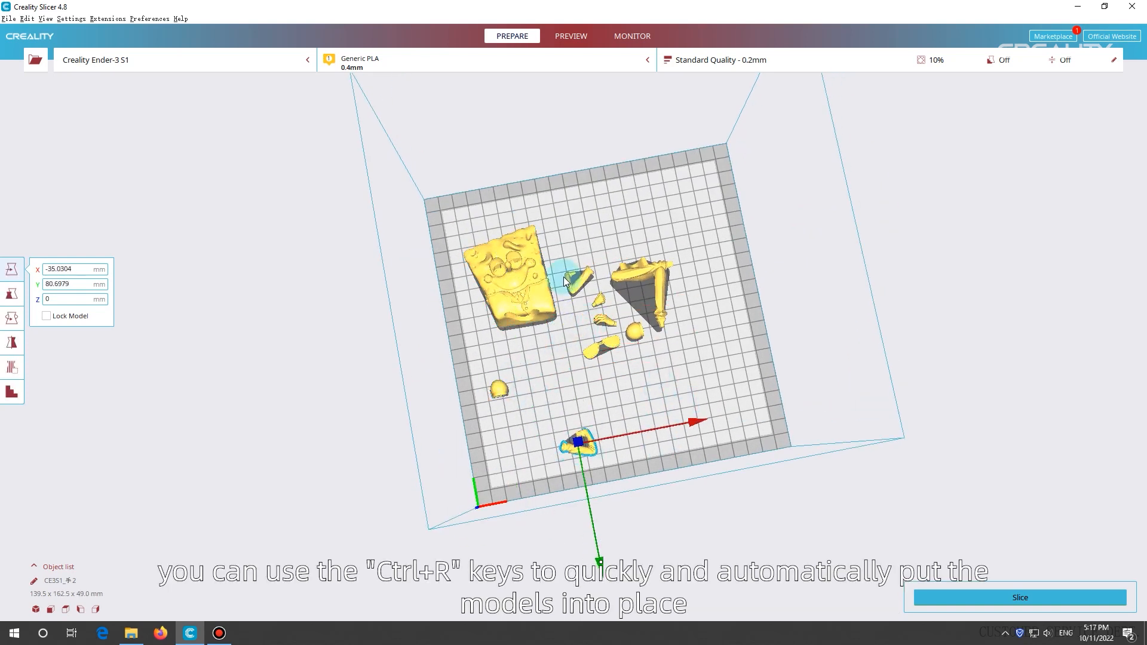
{"action": "key", "text": "ctrl+r"}
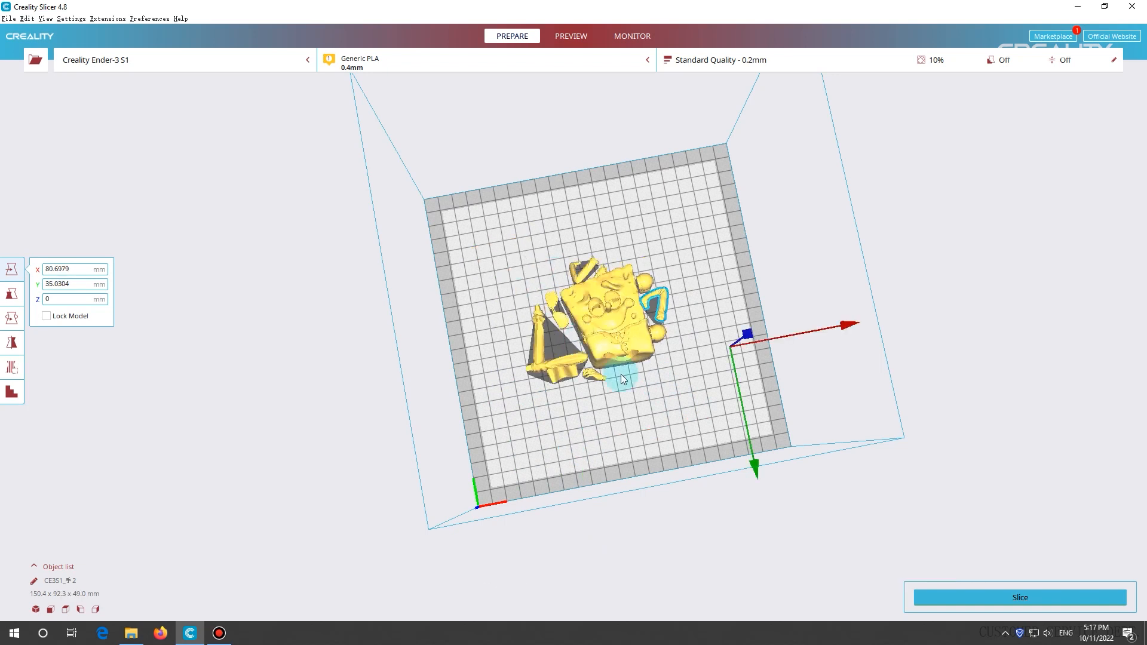
Step: Scale the upper body uniformly to an X size of 100 mm, and set its X scale to 200 %
{"action": "left_click", "coordinate": [625, 343]}
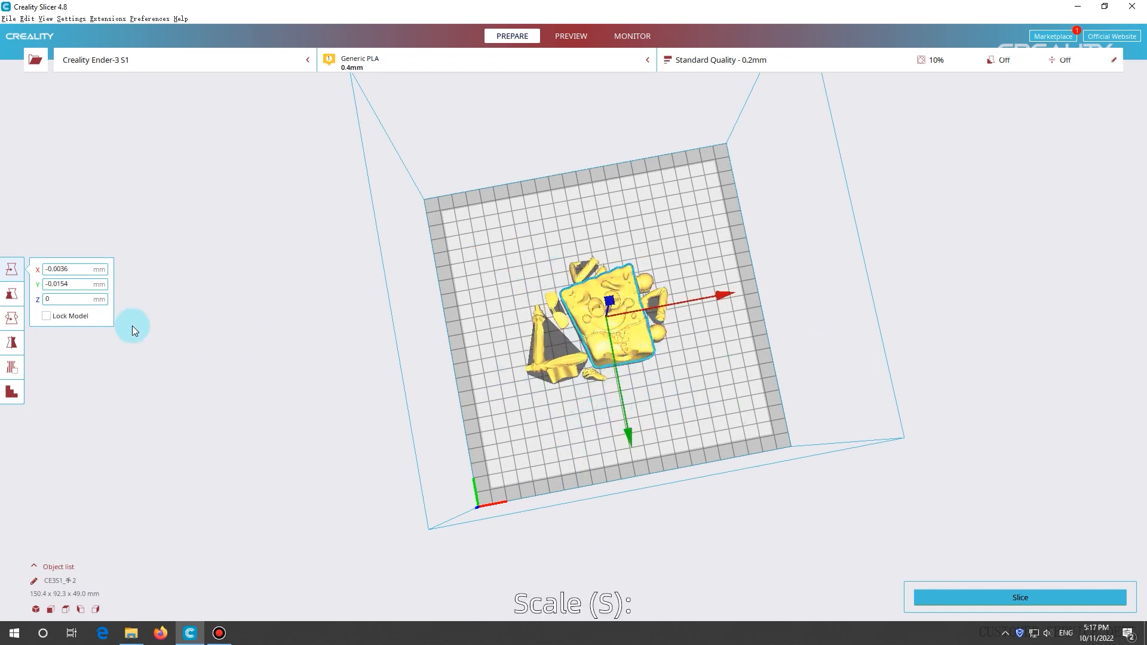
{"action": "left_click", "coordinate": [12, 294]}
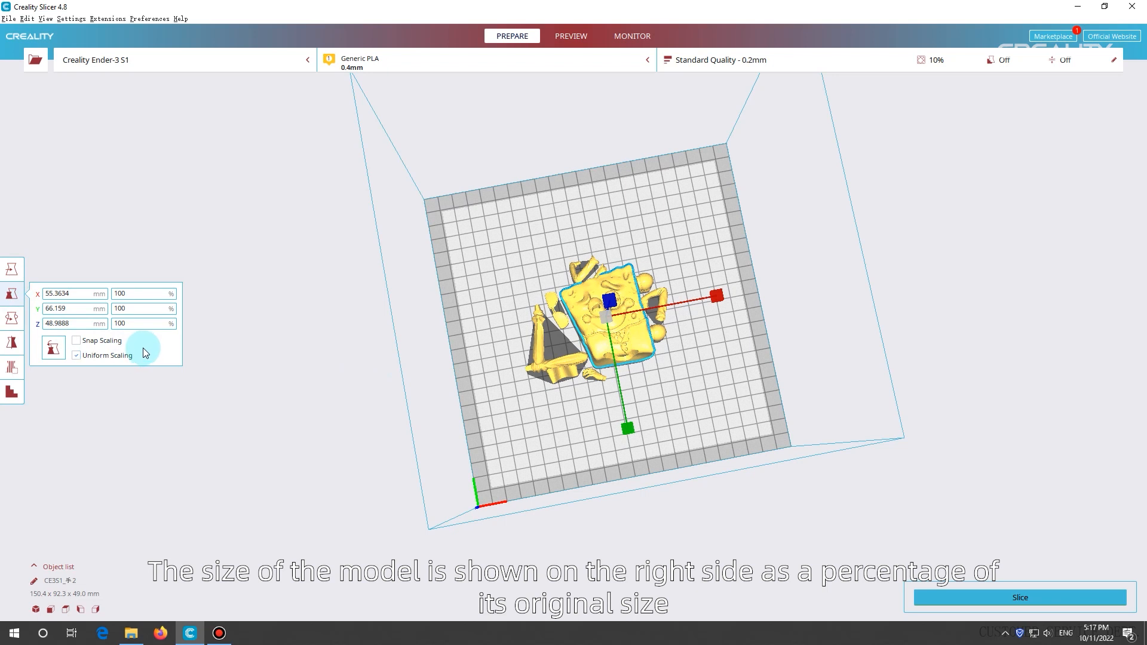
{"action": "double_click", "coordinate": [78, 294]}
{"action": "type", "text": "10"}
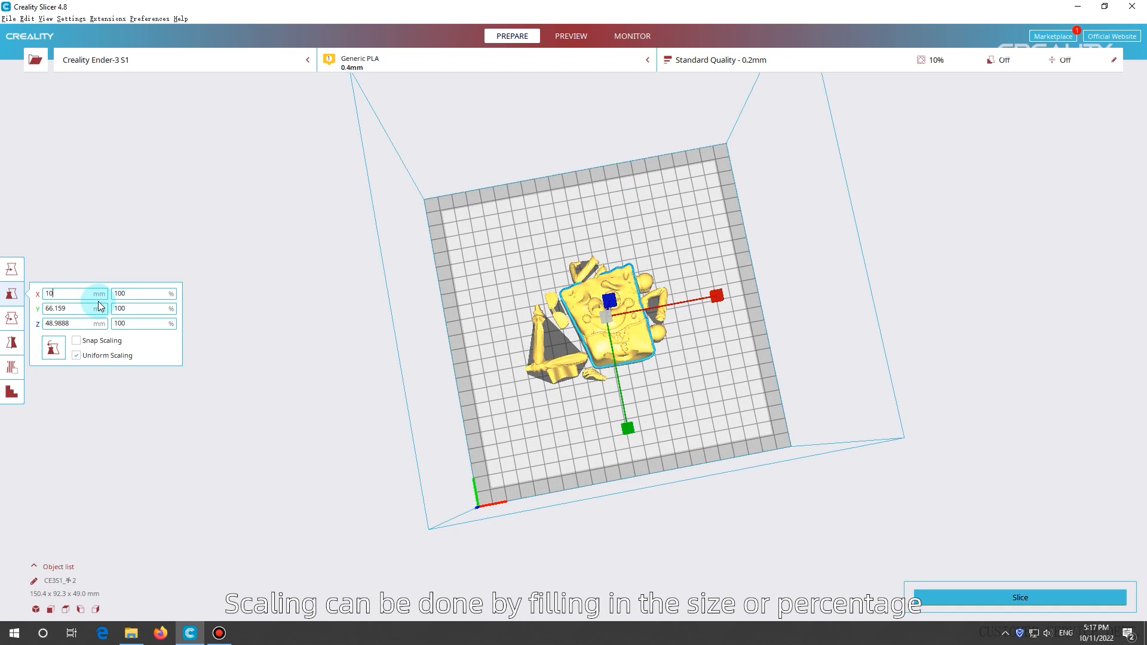
{"action": "type", "text": "0"}
{"action": "left_click_drag", "start_coordinate": [154, 294], "coordinate": [108, 300]}
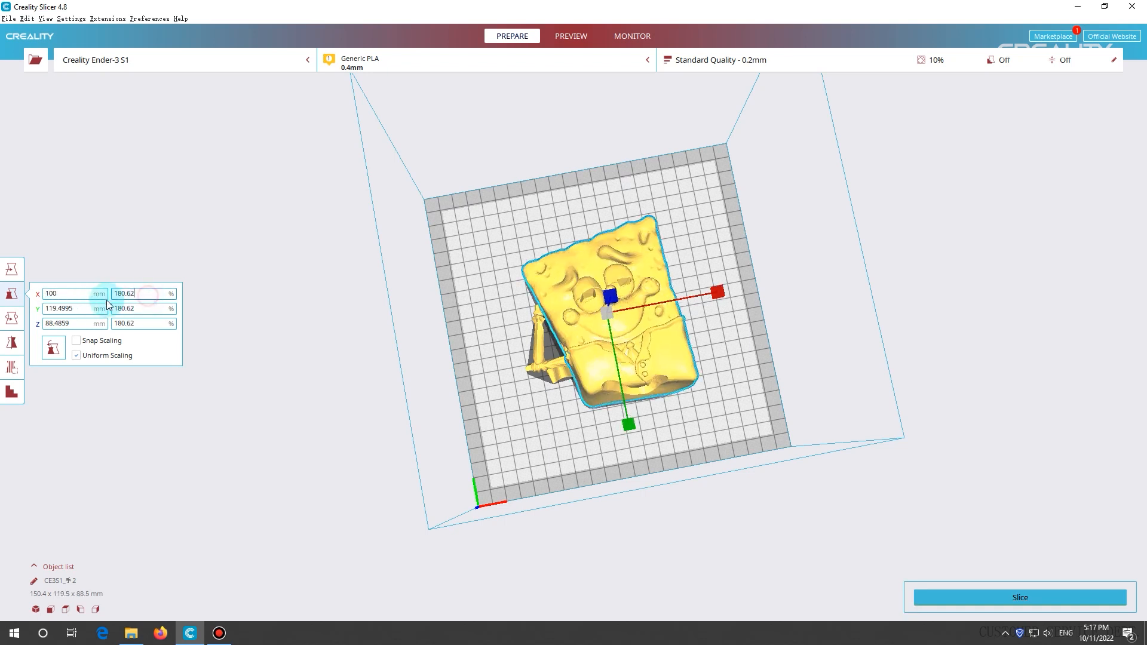
{"action": "type", "text": "200"}
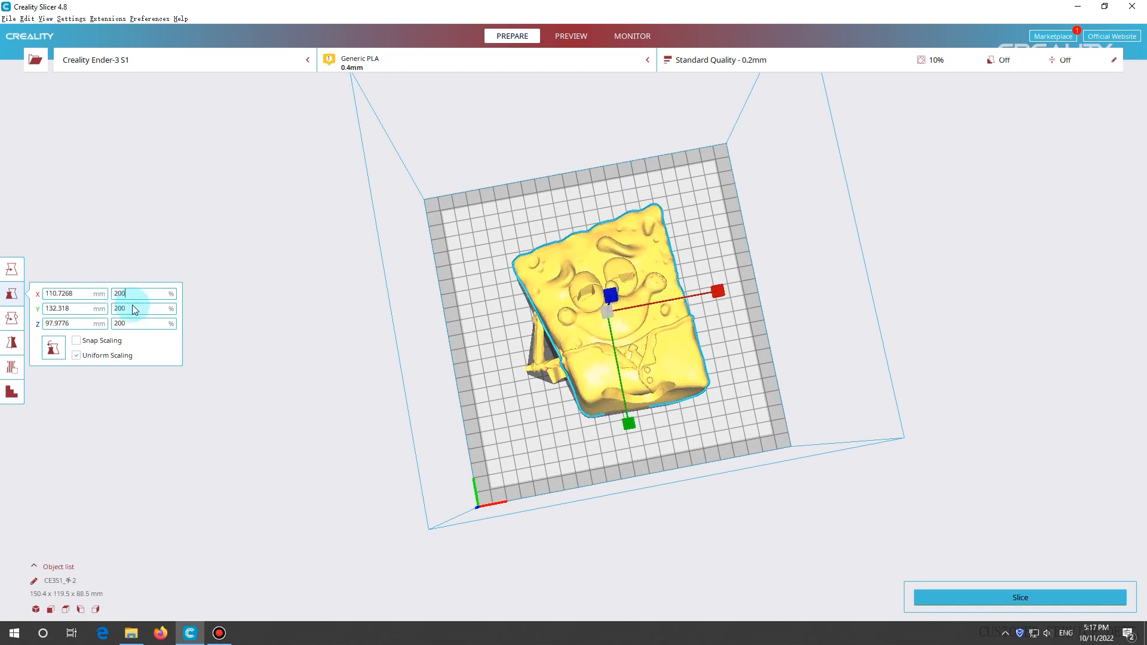
Step: Enlarge the upper body freehand beyond the printer's build volume, to about 804 %
{"action": "right_click_drag", "start_coordinate": [670, 415], "coordinate": [722, 353]}
{"action": "left_click_drag", "start_coordinate": [710, 314], "coordinate": [797, 317]}
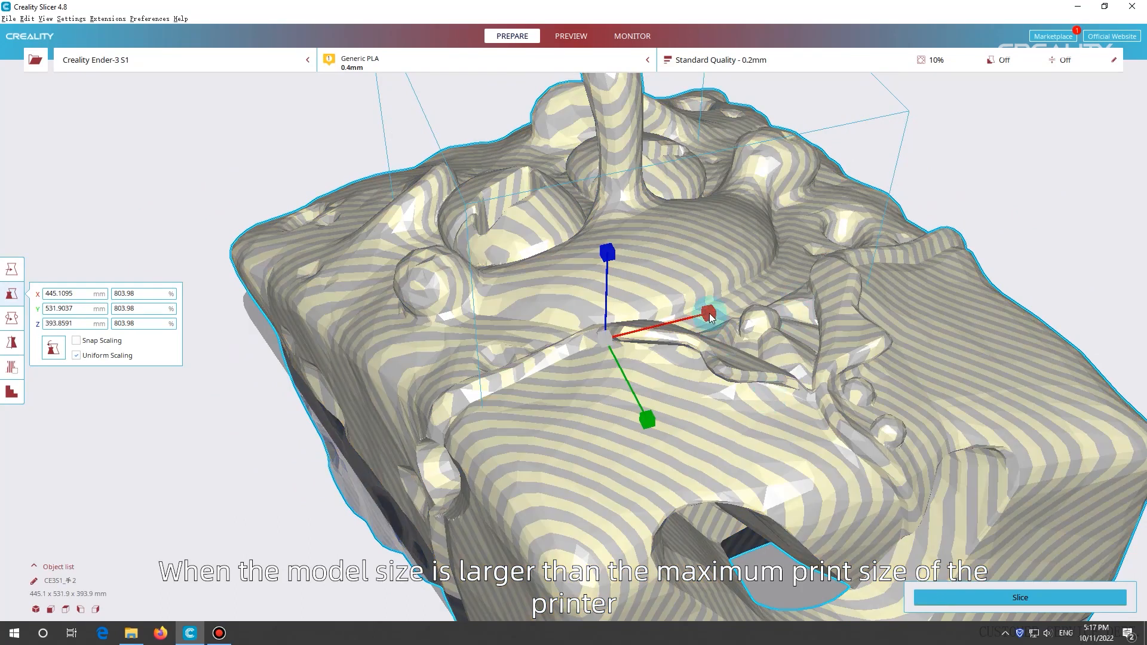
{"action": "scroll", "coordinate": [756, 396], "scroll_direction": "down", "scroll_amount": 10}
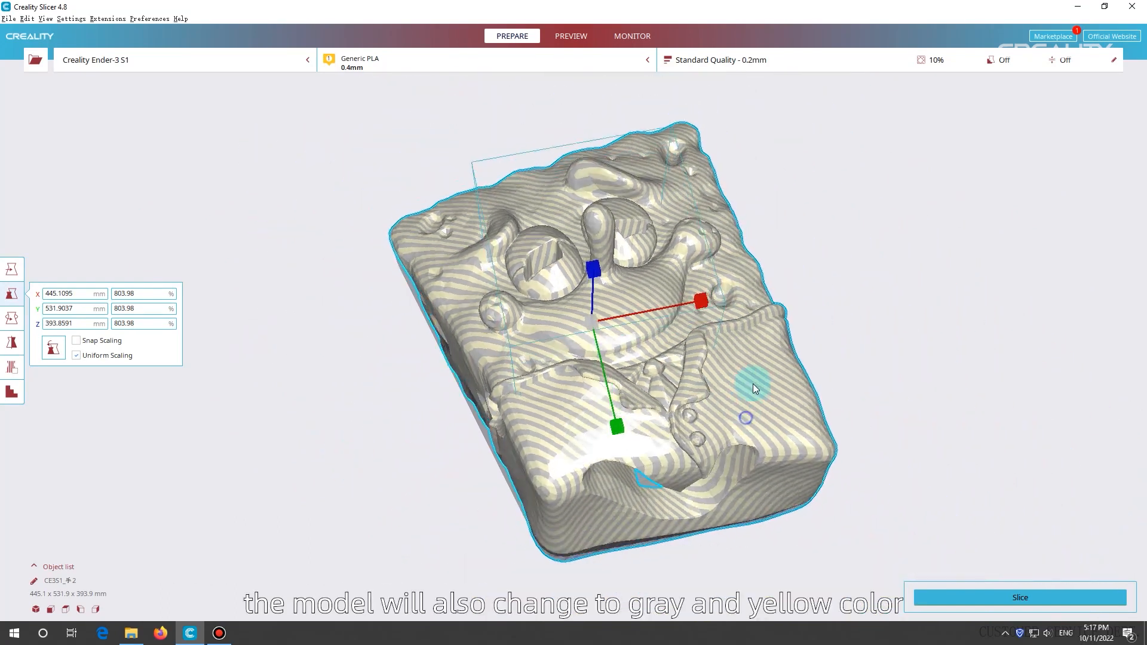
Step: Shrink the oversized upper body freehand to about 158 %, and reset its scale to the original size
{"action": "right_click_drag", "start_coordinate": [753, 389], "coordinate": [797, 392]}
{"action": "left_click_drag", "start_coordinate": [687, 270], "coordinate": [639, 289]}
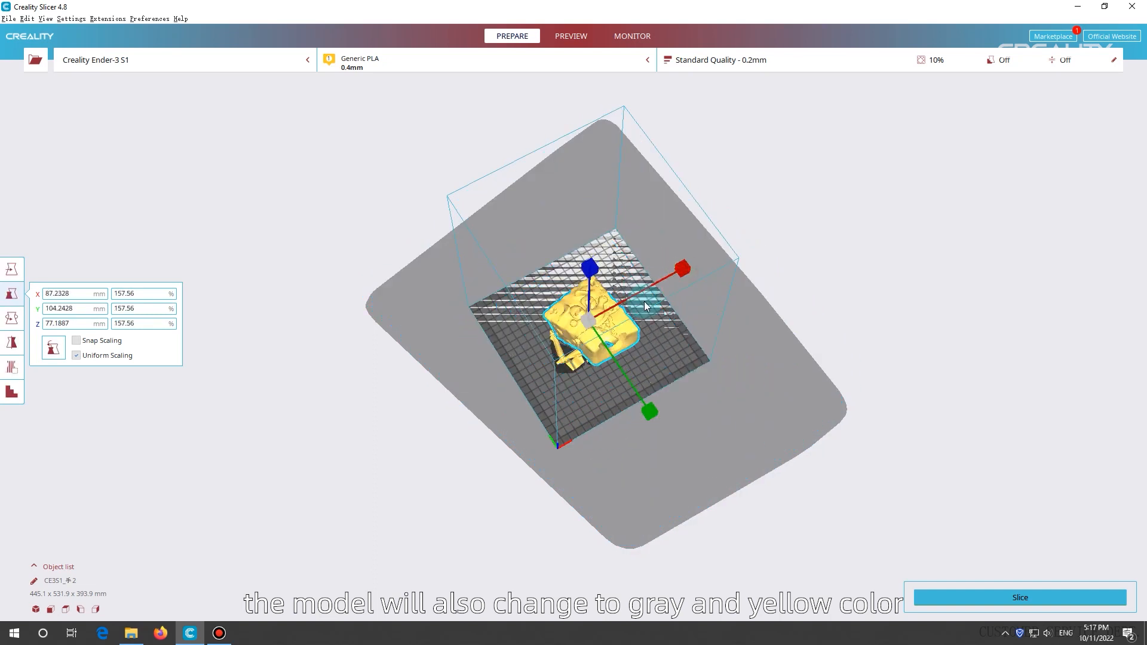
{"action": "scroll", "coordinate": [654, 378], "scroll_direction": "up", "scroll_amount": 5}
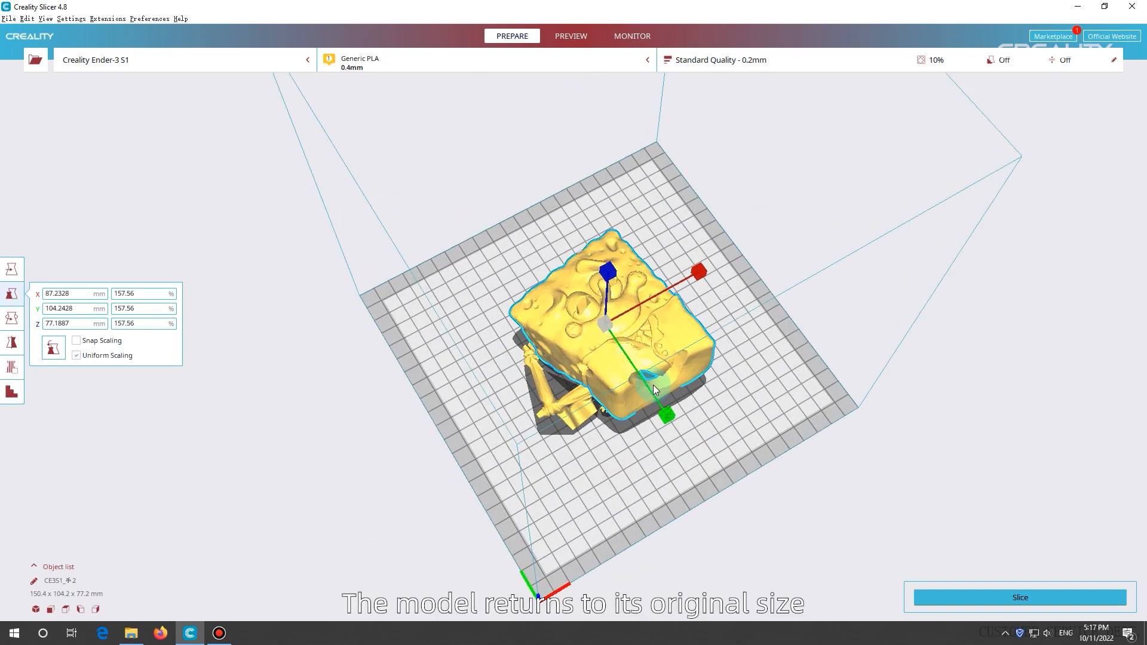
{"action": "left_click", "coordinate": [53, 348]}
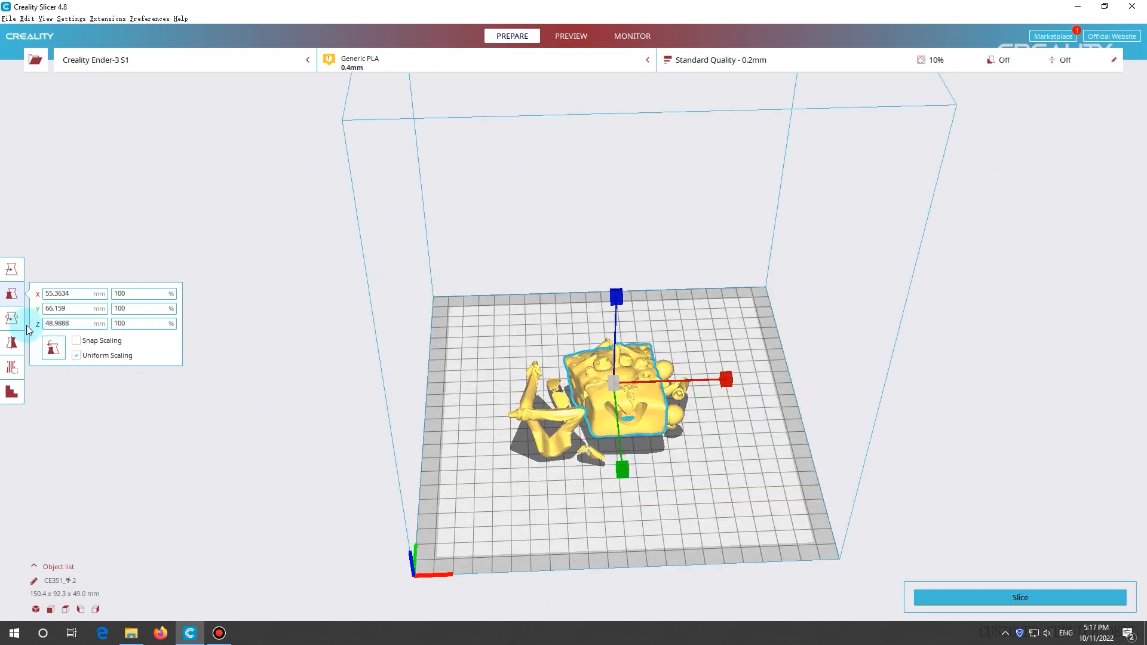
Step: Rotate the upper body freehand about the Z, Y and X axes, and lay it flat automatically
{"action": "left_click", "coordinate": [19, 323]}
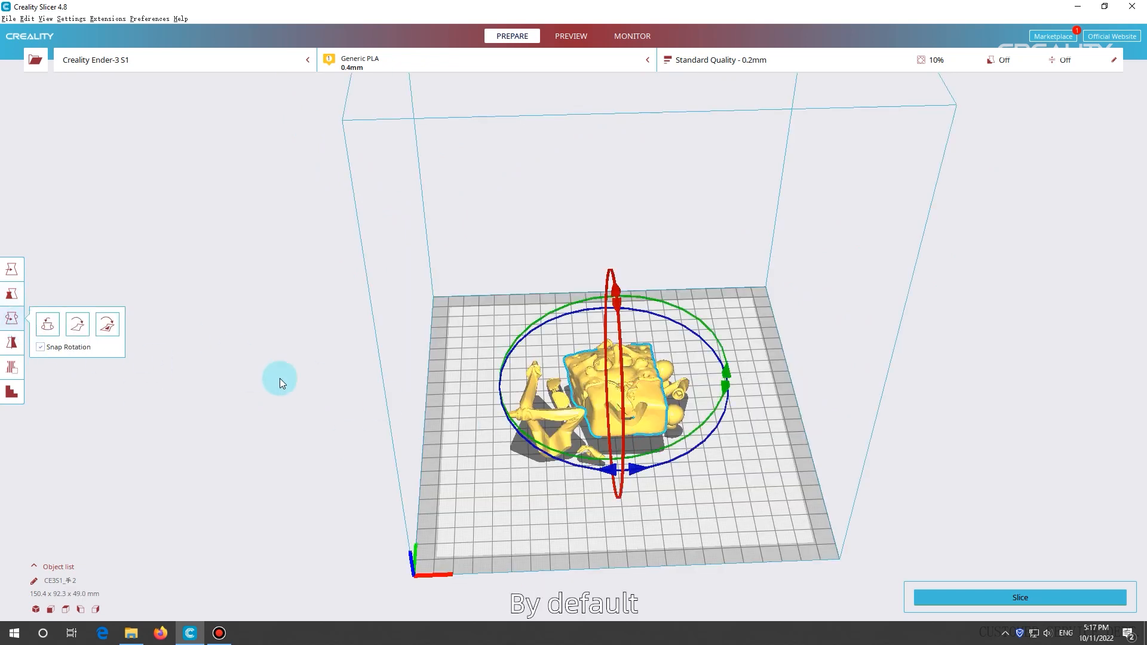
{"action": "right_click_drag", "start_coordinate": [593, 408], "coordinate": [675, 311]}
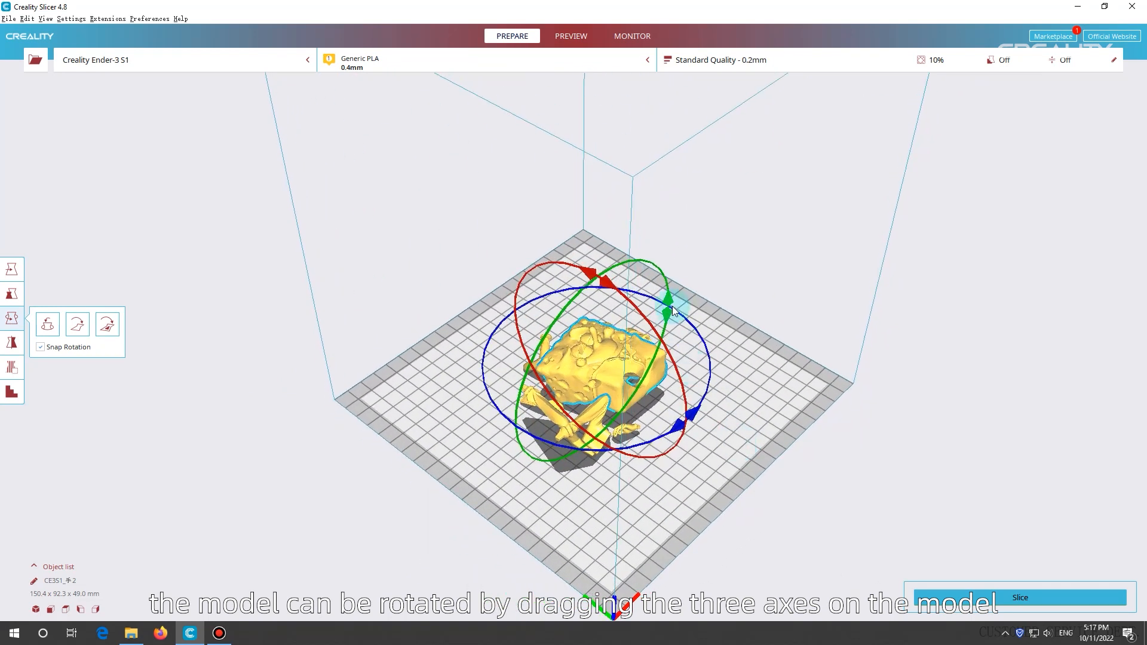
{"action": "left_click_drag", "start_coordinate": [694, 412], "coordinate": [709, 302]}
{"action": "left_click_drag", "start_coordinate": [648, 278], "coordinate": [631, 340]}
{"action": "left_click_drag", "start_coordinate": [603, 269], "coordinate": [667, 442]}
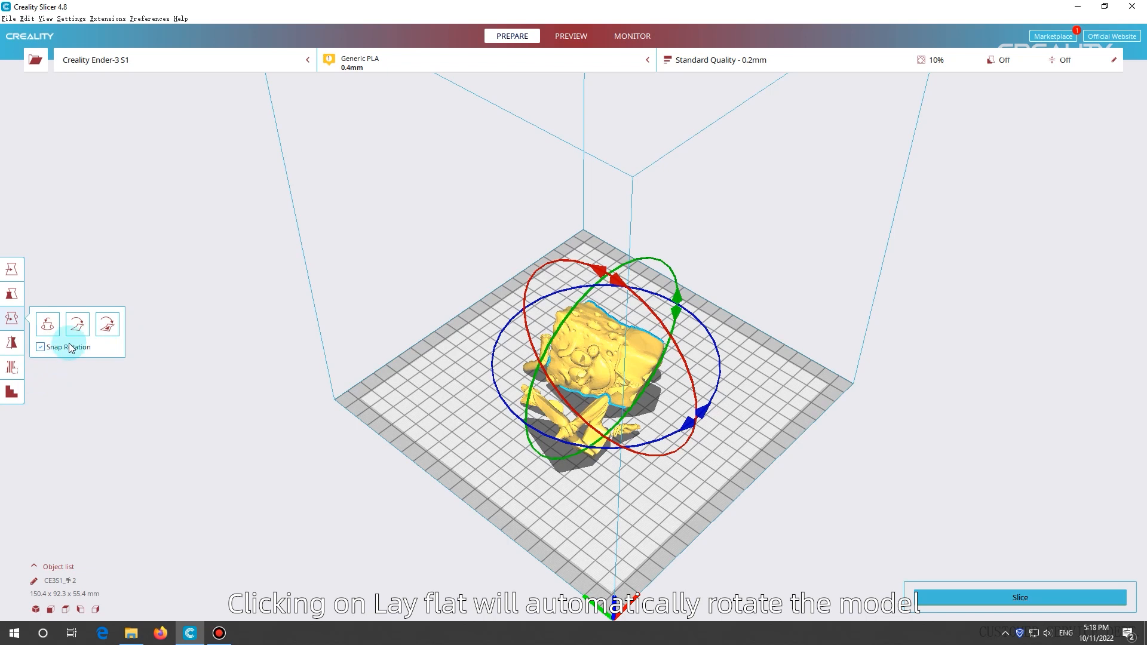
{"action": "left_click", "coordinate": [77, 328]}
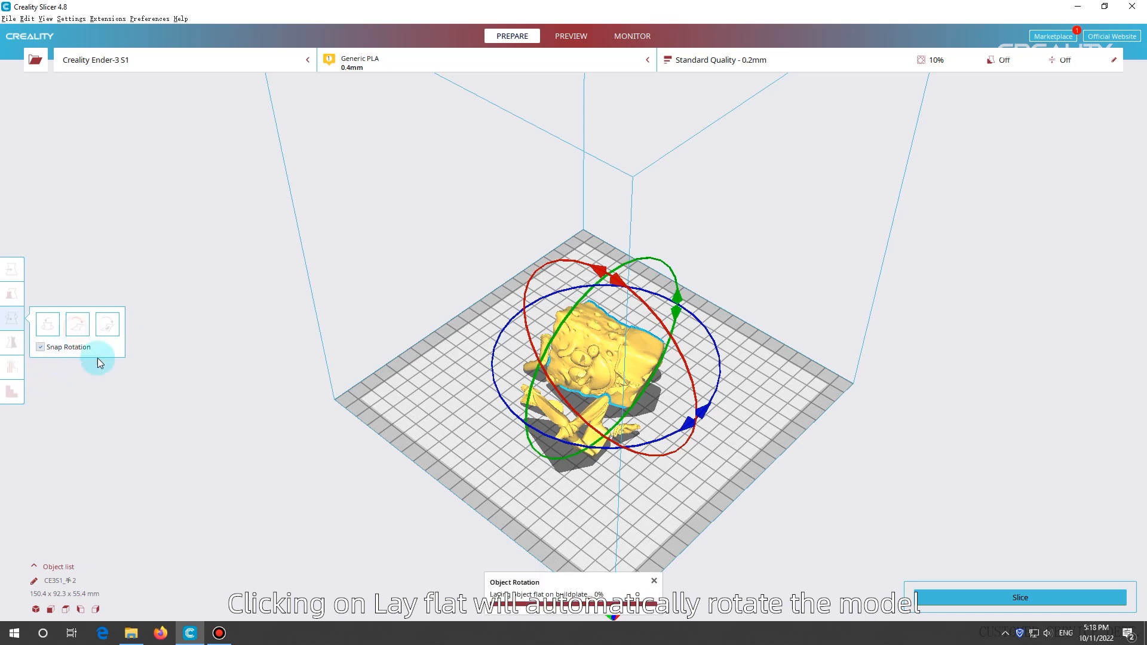
{"action": "right_click_drag", "start_coordinate": [632, 484], "coordinate": [713, 440]}
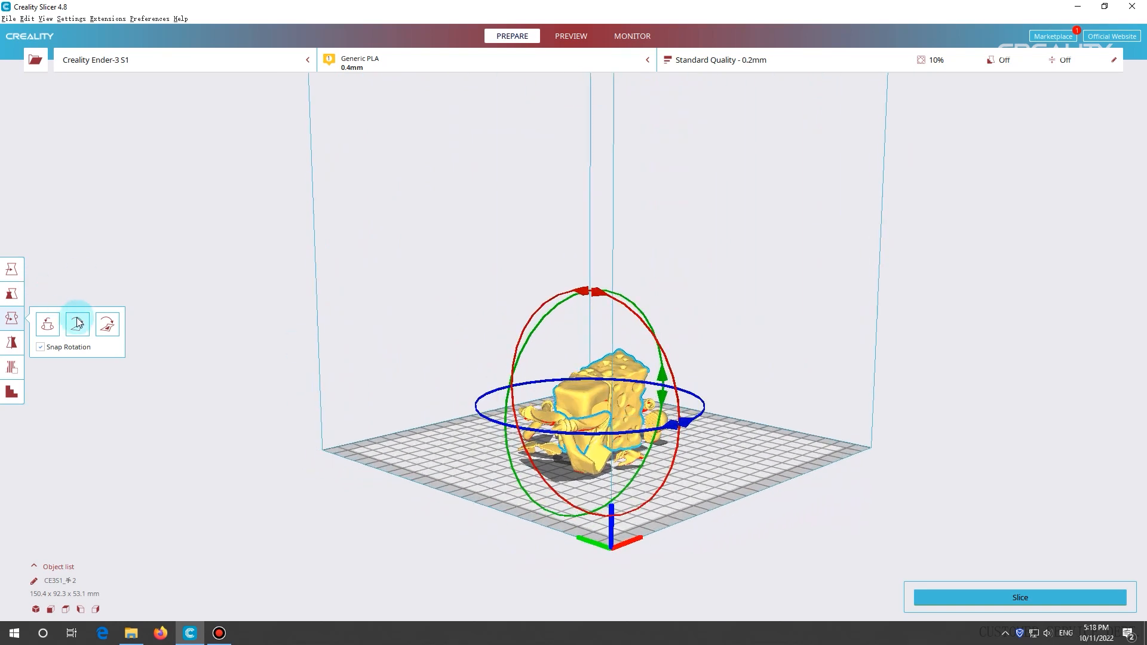
Step: Align the side face at the trouser end of the upper body with the build plate using face alignment
{"action": "left_click", "coordinate": [105, 331]}
{"action": "scroll", "coordinate": [609, 440], "scroll_direction": "up", "scroll_amount": 5}
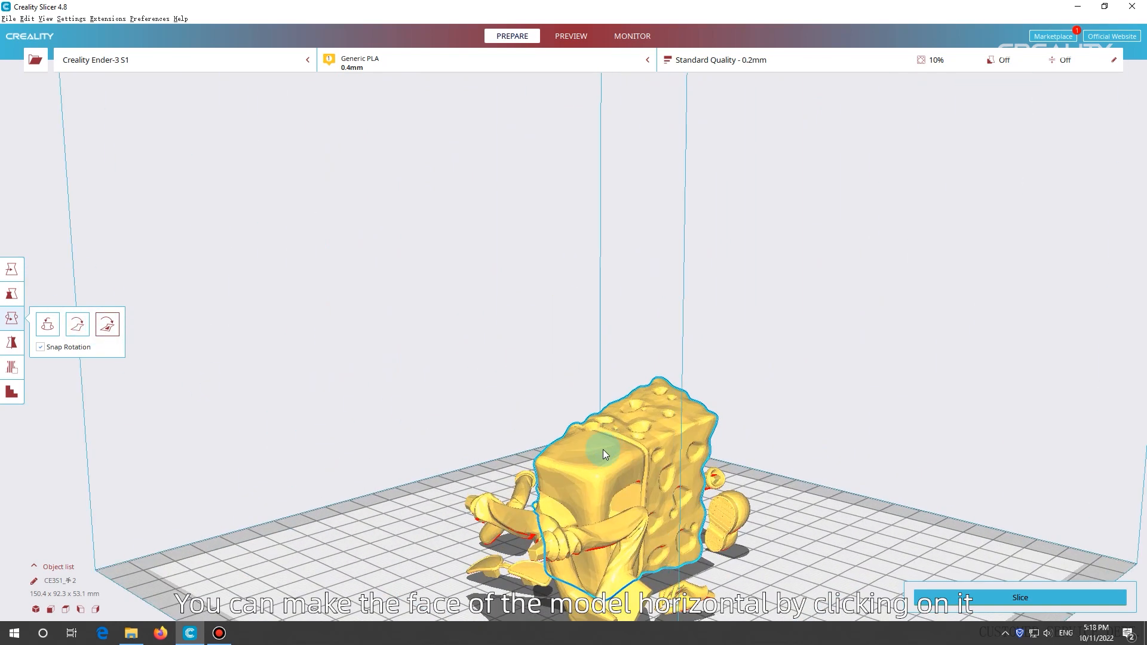
{"action": "middle_click_drag", "start_coordinate": [584, 468], "coordinate": [463, 338]}
{"action": "right_click_drag", "start_coordinate": [463, 338], "coordinate": [795, 424]}
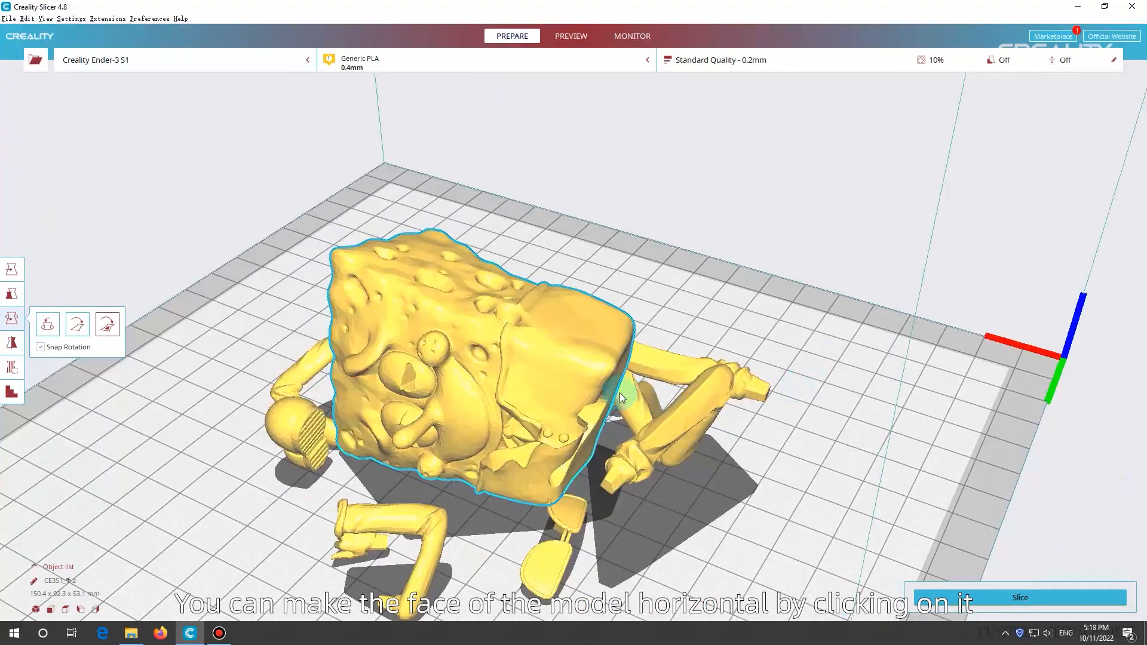
{"action": "scroll", "coordinate": [584, 413], "scroll_direction": "up", "scroll_amount": 4}
{"action": "left_click", "coordinate": [584, 412]}
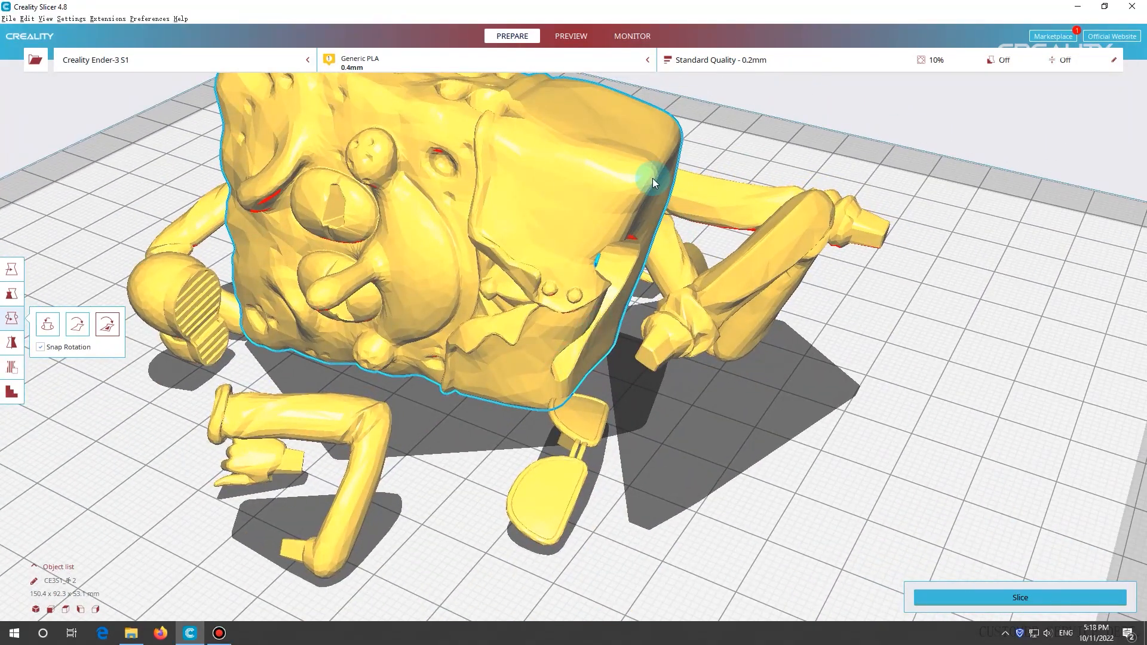
{"action": "left_click", "coordinate": [652, 178]}
{"action": "right_click_drag", "start_coordinate": [540, 315], "coordinate": [769, 257]}
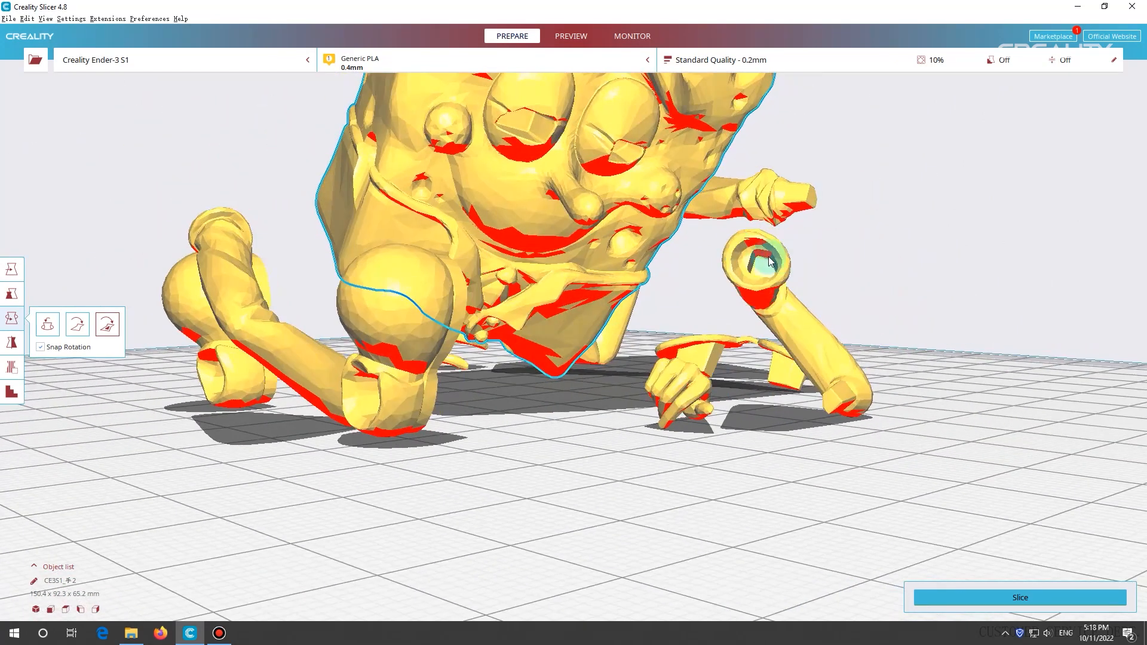
Step: Realign the upper body to the build plate by three other faces, finishing with the large face at the trouser end
{"action": "left_click", "coordinate": [593, 215]}
{"action": "right_click_drag", "start_coordinate": [572, 358], "coordinate": [768, 124]}
{"action": "left_click", "coordinate": [736, 123]}
{"action": "right_click_drag", "start_coordinate": [783, 260], "coordinate": [464, 346]}
{"action": "scroll", "coordinate": [504, 331], "scroll_direction": "down", "scroll_amount": 5}
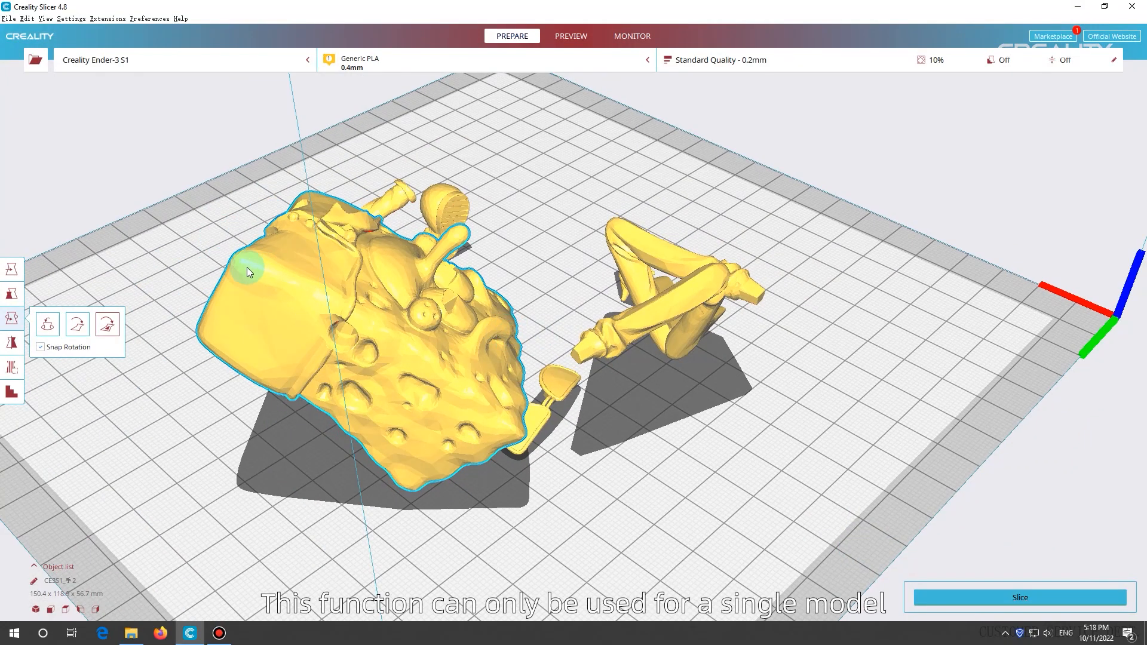
{"action": "left_click", "coordinate": [244, 267]}
{"action": "right_click_drag", "start_coordinate": [306, 340], "coordinate": [465, 304]}
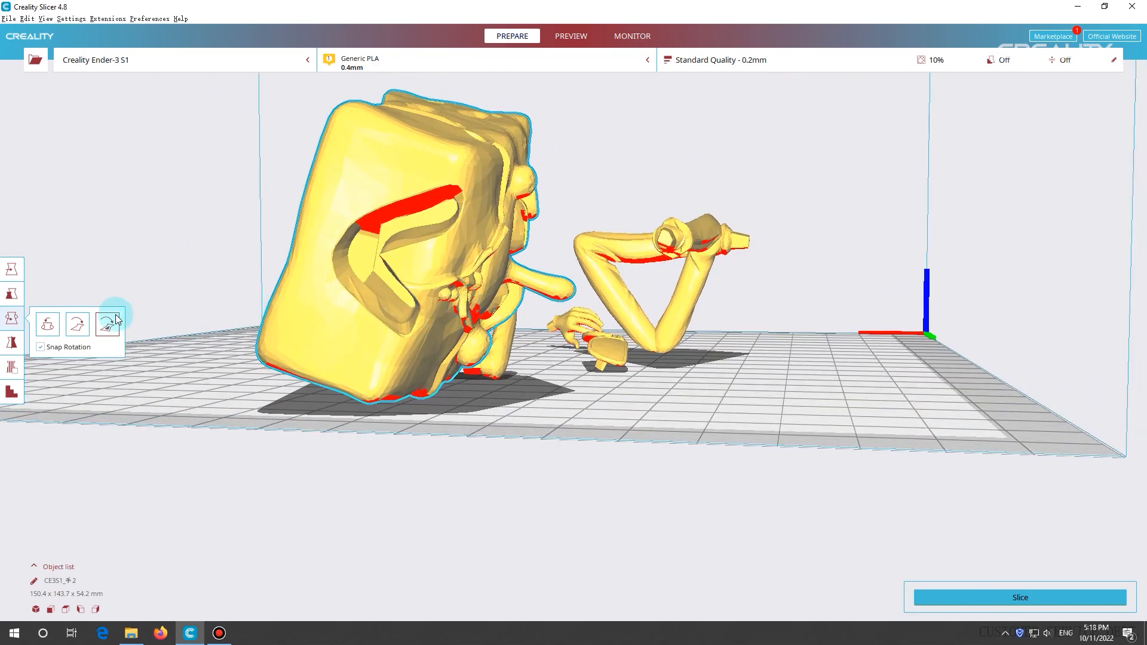
Step: Reset the upper body's rotation to its original orientation
{"action": "left_click", "coordinate": [52, 324]}
{"action": "right_click_drag", "start_coordinate": [657, 353], "coordinate": [244, 463]}
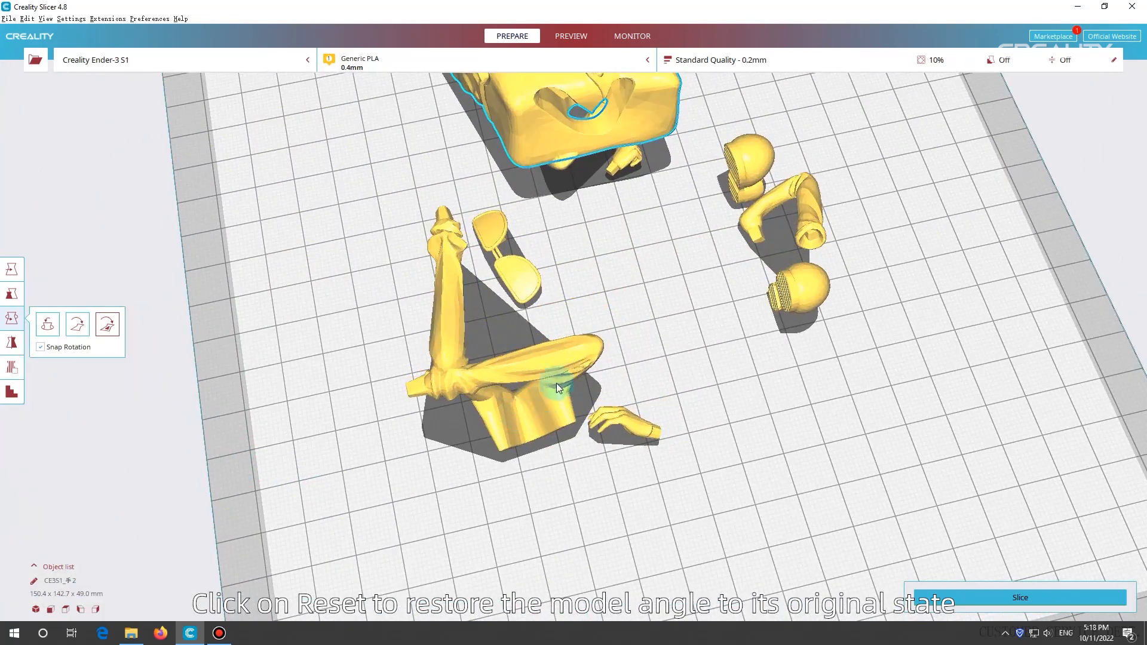
{"action": "scroll", "coordinate": [593, 360], "scroll_direction": "down", "scroll_amount": 5}
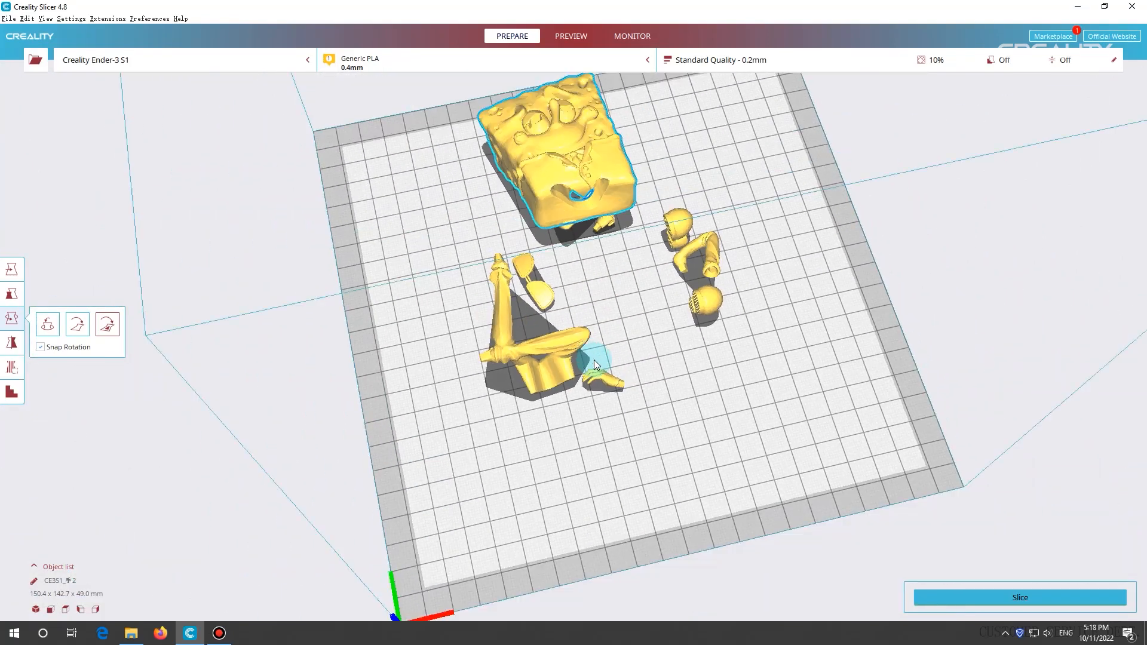
Step: Mirror the upper body along the Y and X axes, and mirror it back to its original orientation
{"action": "left_click", "coordinate": [7, 344]}
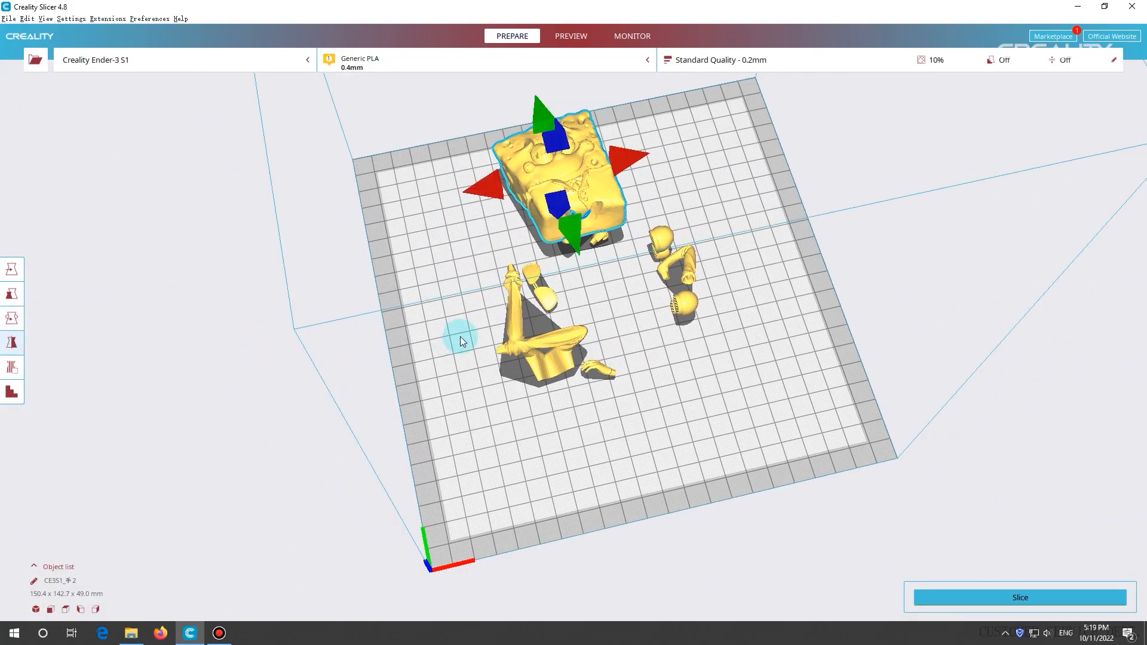
{"action": "right_click_drag", "start_coordinate": [621, 235], "coordinate": [571, 177]}
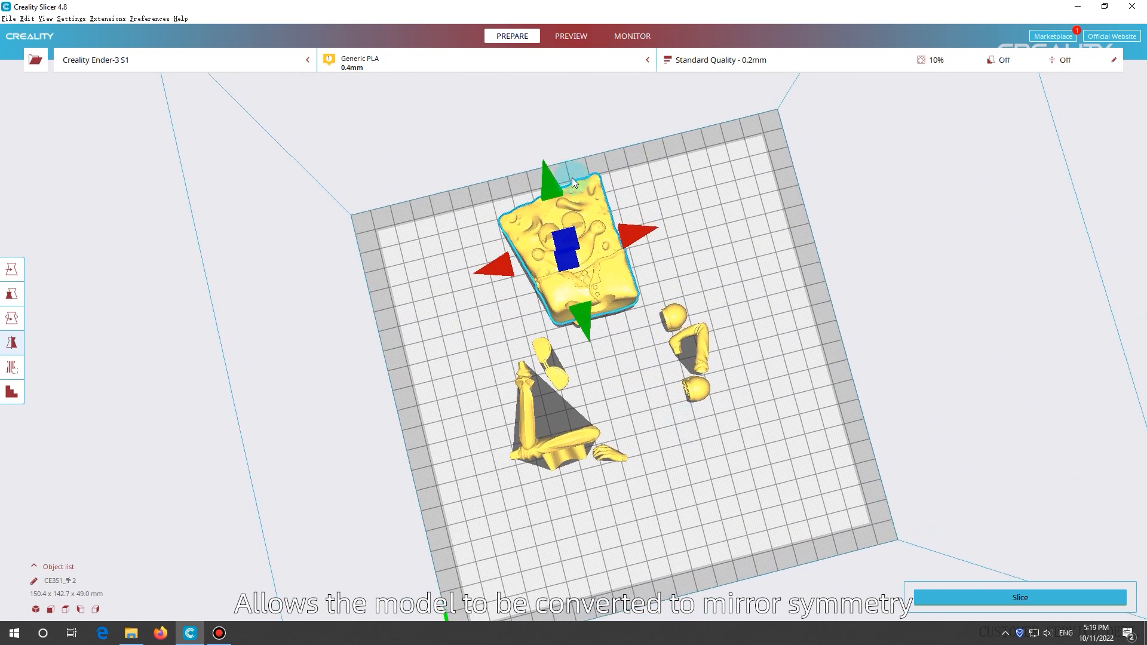
{"action": "left_click", "coordinate": [589, 322]}
{"action": "left_click", "coordinate": [501, 253]}
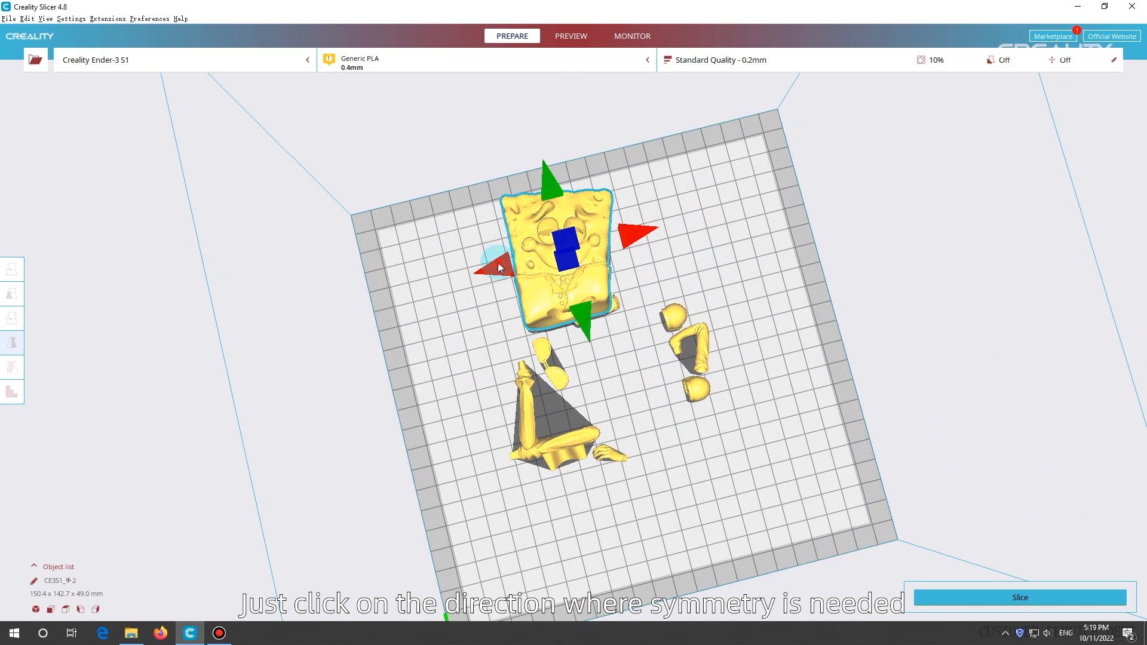
{"action": "left_click", "coordinate": [497, 263]}
Step: Mirror the upper body vertically along the Z axis and mirror it back again
{"action": "right_click_drag", "start_coordinate": [761, 280], "coordinate": [656, 189]}
{"action": "left_click", "coordinate": [533, 210]}
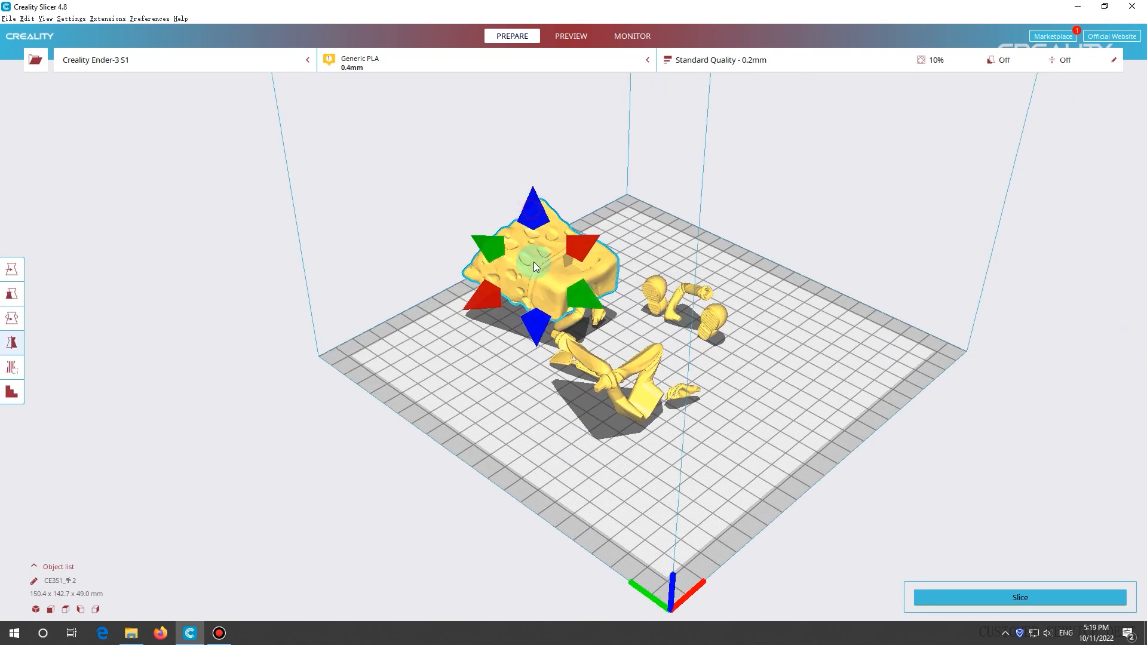
{"action": "left_click", "coordinate": [536, 317]}
{"action": "right_click_drag", "start_coordinate": [538, 316], "coordinate": [599, 419]}
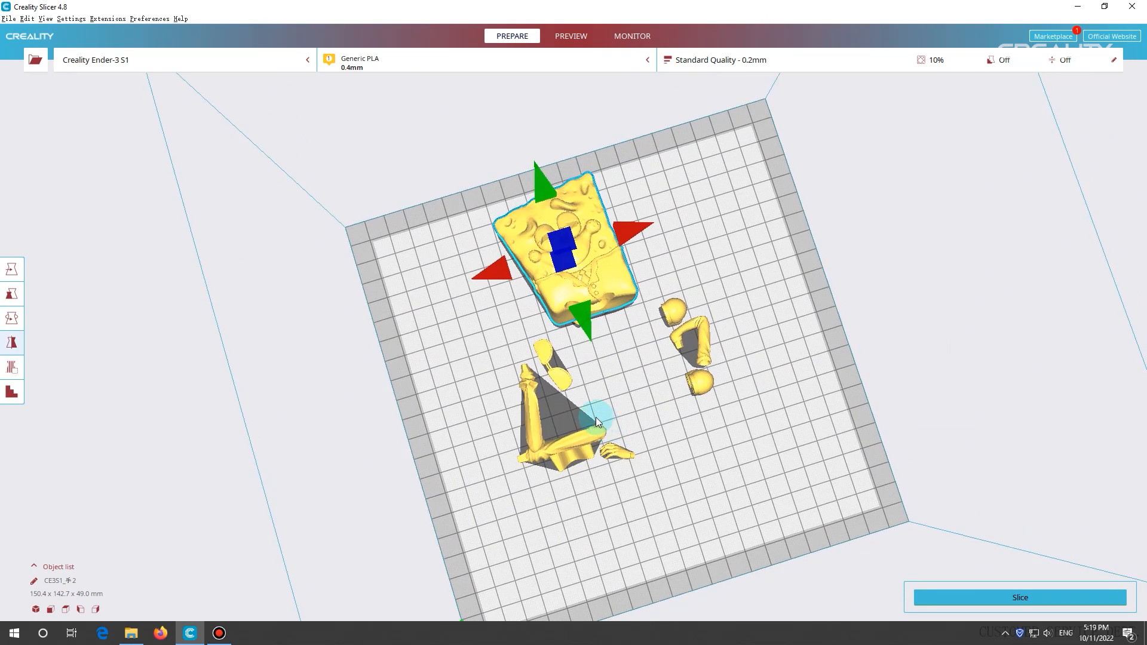
Step: Reselect the upper body and move it to about X 13, Y 42 mm on the plate
{"action": "left_click", "coordinate": [623, 385]}
{"action": "left_click", "coordinate": [581, 296]}
{"action": "left_click", "coordinate": [20, 272]}
{"action": "left_click_drag", "start_coordinate": [604, 265], "coordinate": [721, 461]}
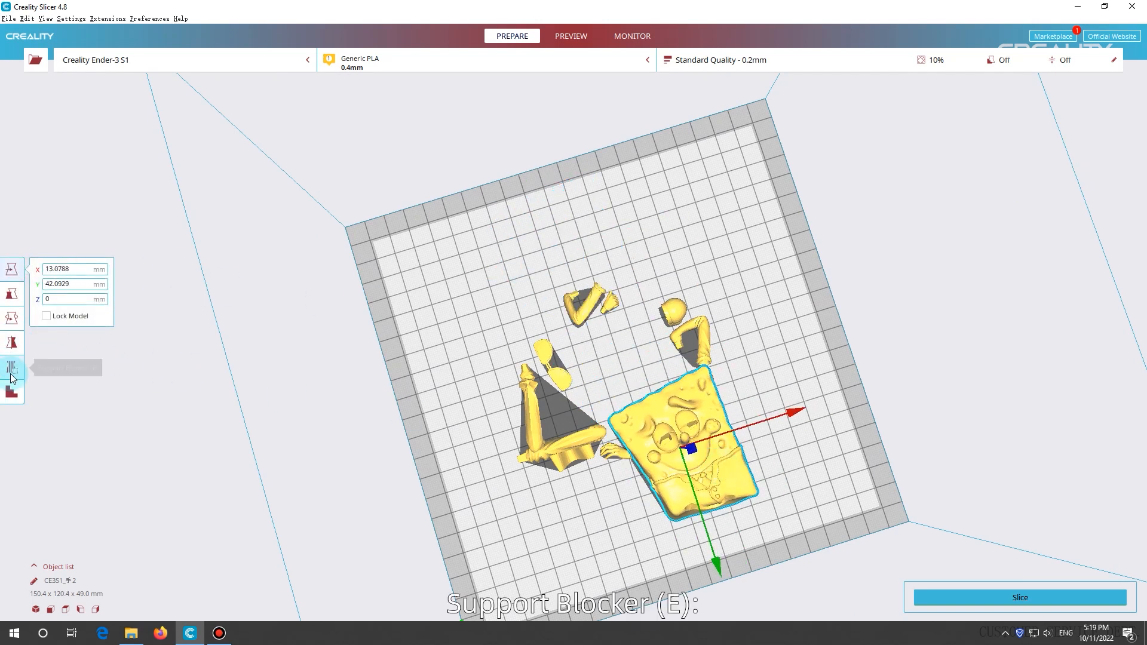
Step: Place support blockers over the two red overhangs inside the leg openings on the underside of the upper body
{"action": "left_click", "coordinate": [11, 370]}
{"action": "scroll", "coordinate": [657, 481], "scroll_direction": "up", "scroll_amount": 5}
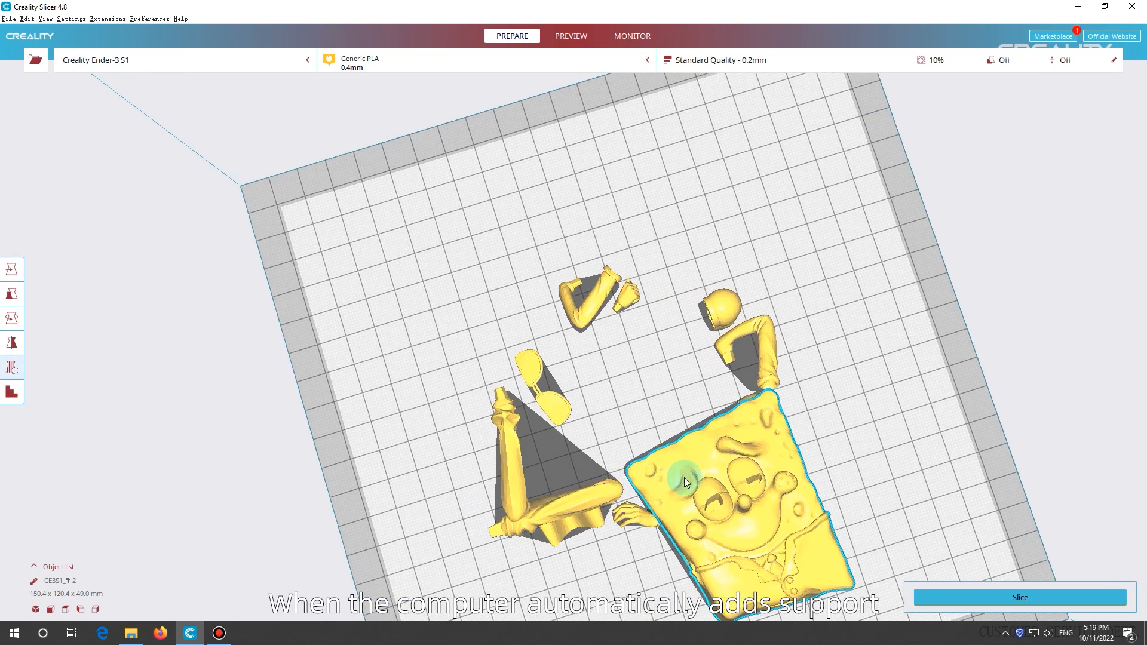
{"action": "right_click_drag", "start_coordinate": [772, 465], "coordinate": [680, 260]}
{"action": "scroll", "coordinate": [680, 260], "scroll_direction": "up", "scroll_amount": 3}
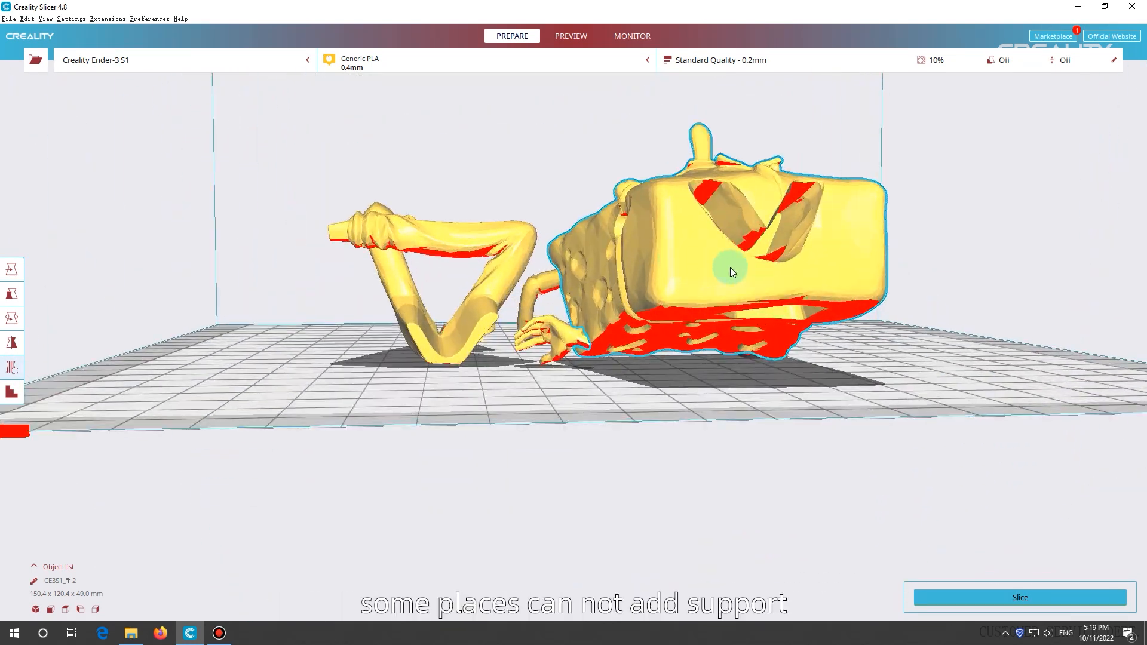
{"action": "middle_click_drag", "start_coordinate": [735, 186], "coordinate": [682, 202]}
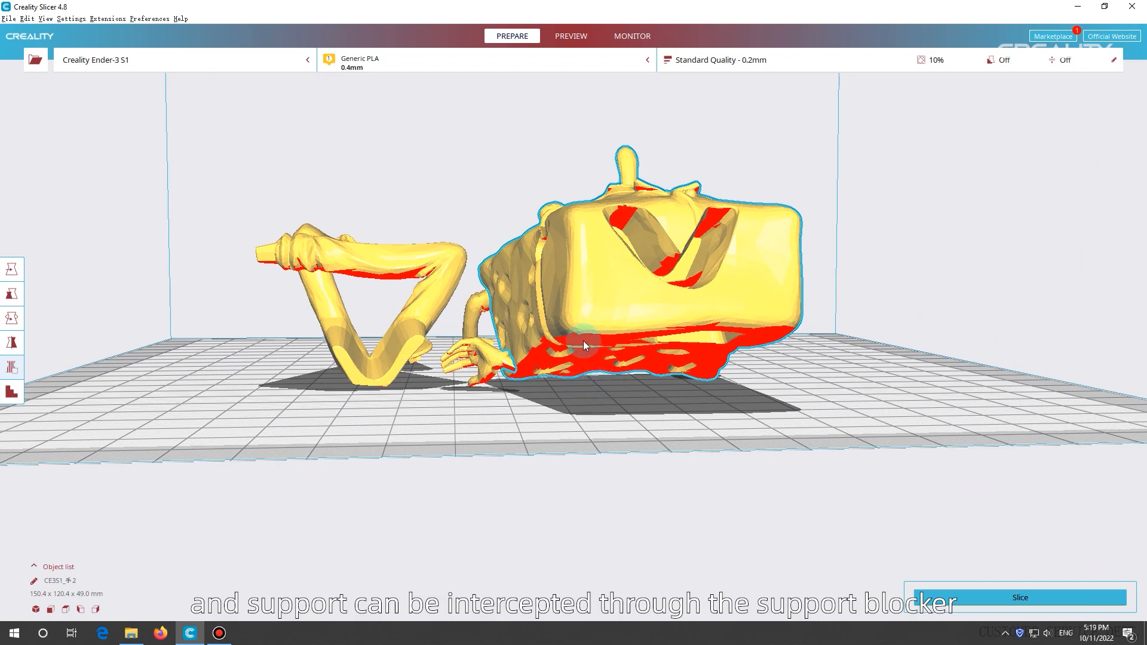
{"action": "left_click", "coordinate": [629, 212]}
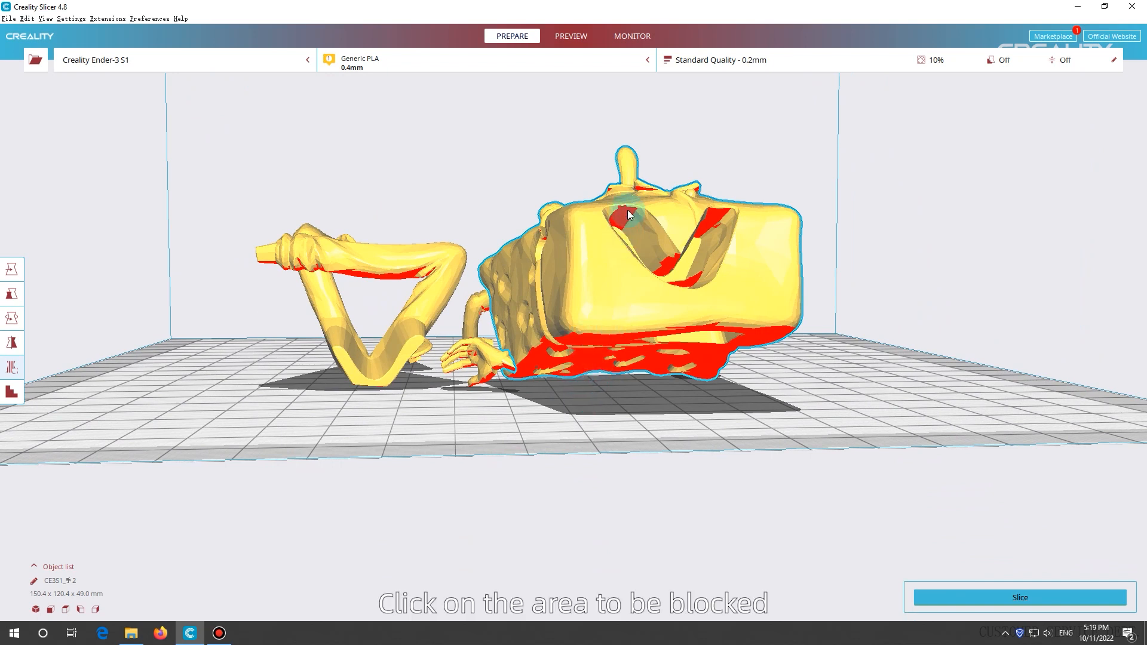
{"action": "right_click_drag", "start_coordinate": [633, 214], "coordinate": [779, 303]}
{"action": "left_click", "coordinate": [779, 302]}
{"action": "right_click_drag", "start_coordinate": [742, 365], "coordinate": [607, 218]}
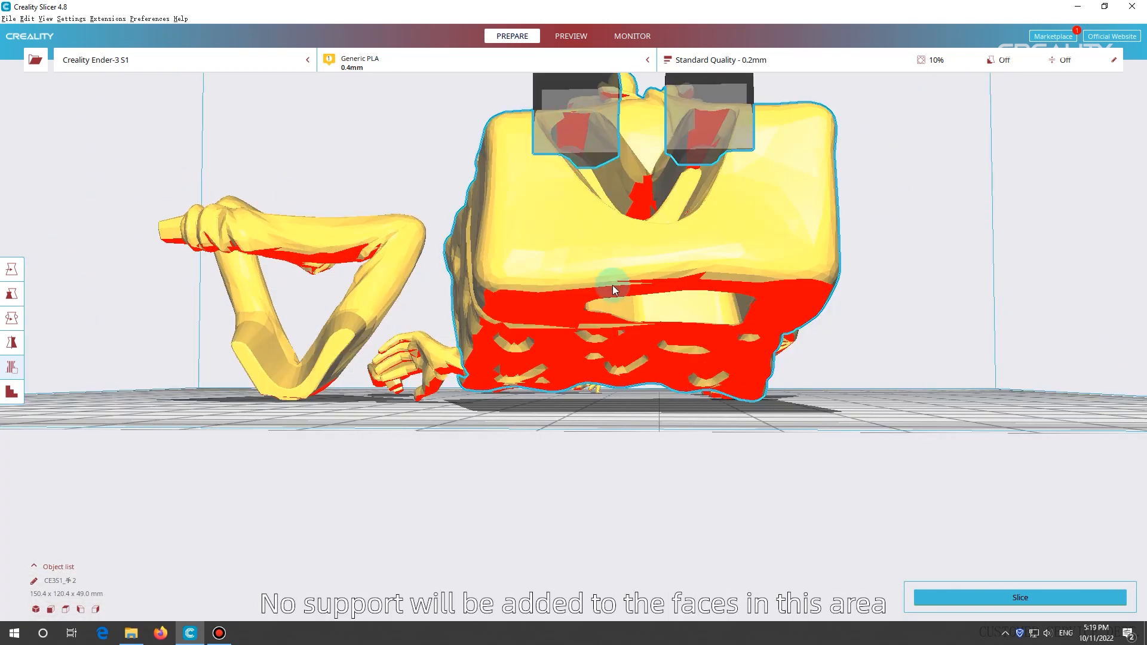
Step: Remove both support blockers from the upper body's leg openings
{"action": "left_click", "coordinate": [583, 142]}
{"action": "double_click", "coordinate": [584, 143]}
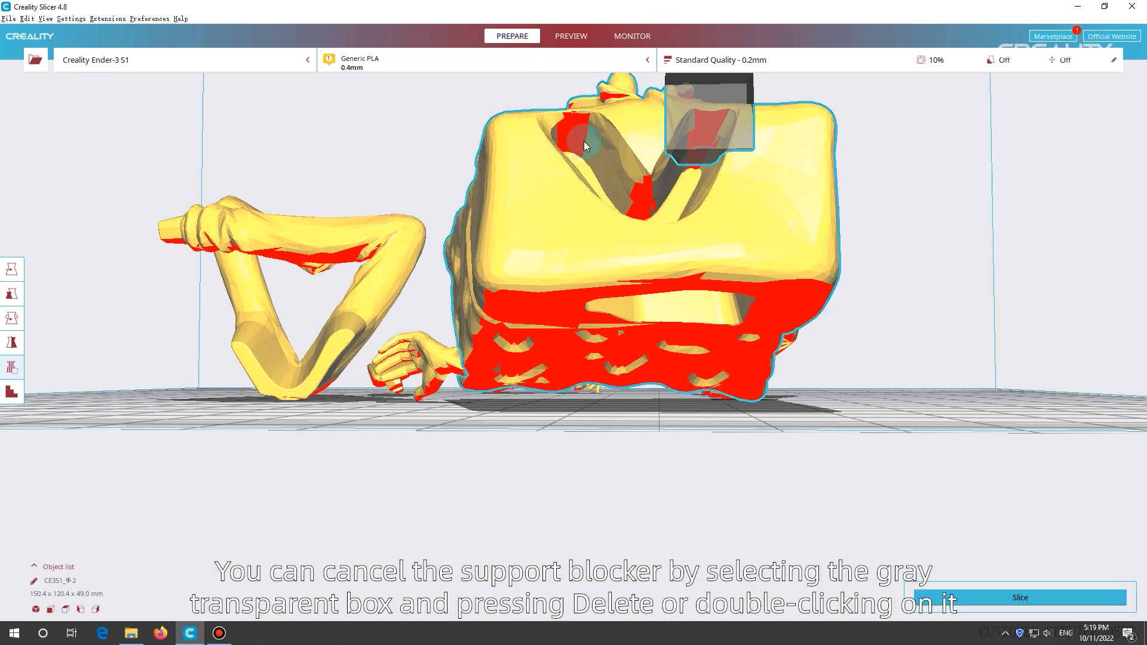
{"action": "double_click", "coordinate": [691, 140]}
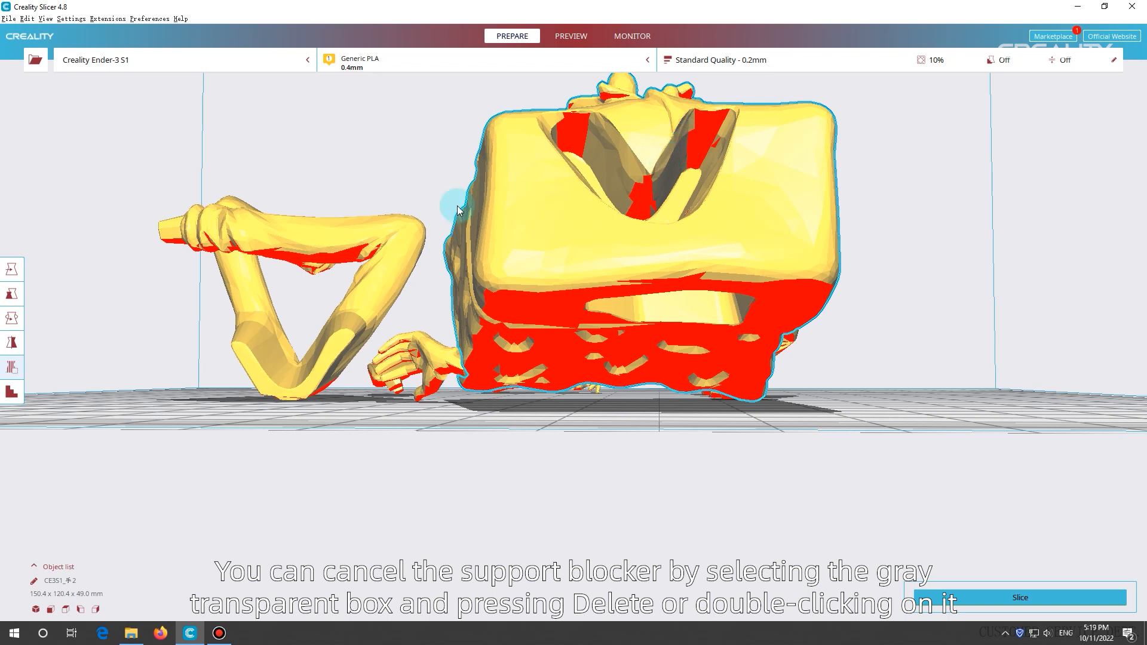
Step: Add several cube-shaped custom supports with a wider base under the upper body, dropped to the build plate
{"action": "left_click", "coordinate": [12, 393]}
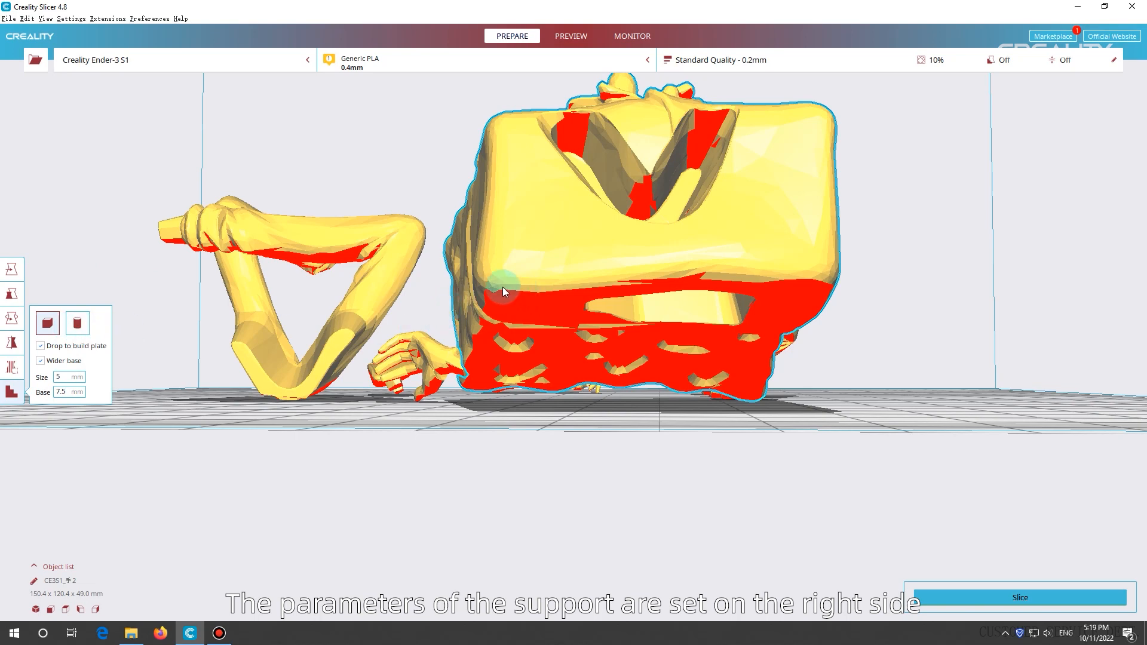
{"action": "right_click_drag", "start_coordinate": [615, 341], "coordinate": [705, 340]}
{"action": "left_click", "coordinate": [879, 310]}
{"action": "right_click_drag", "start_coordinate": [954, 328], "coordinate": [831, 322]}
{"action": "left_click", "coordinate": [959, 295]}
{"action": "right_click_drag", "start_coordinate": [916, 375], "coordinate": [270, 383]}
{"action": "left_click", "coordinate": [460, 171]}
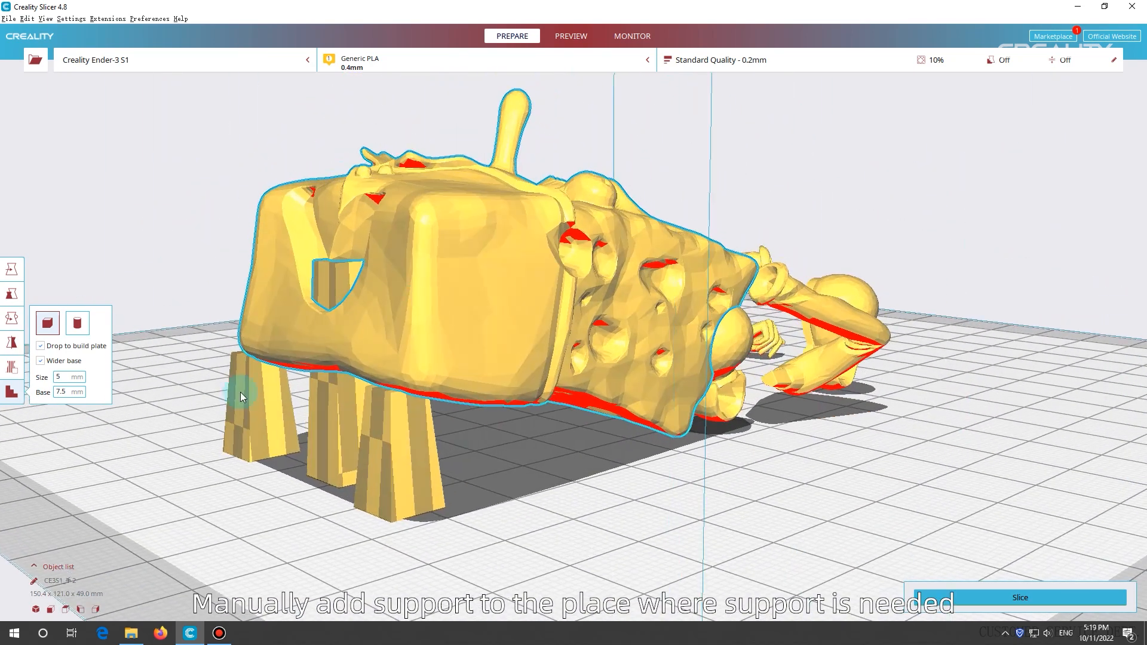
Step: Turn off Drop to build plate and add a cube support directly under the upper body's underside
{"action": "left_click", "coordinate": [40, 346]}
{"action": "right_click_drag", "start_coordinate": [150, 352], "coordinate": [489, 243]}
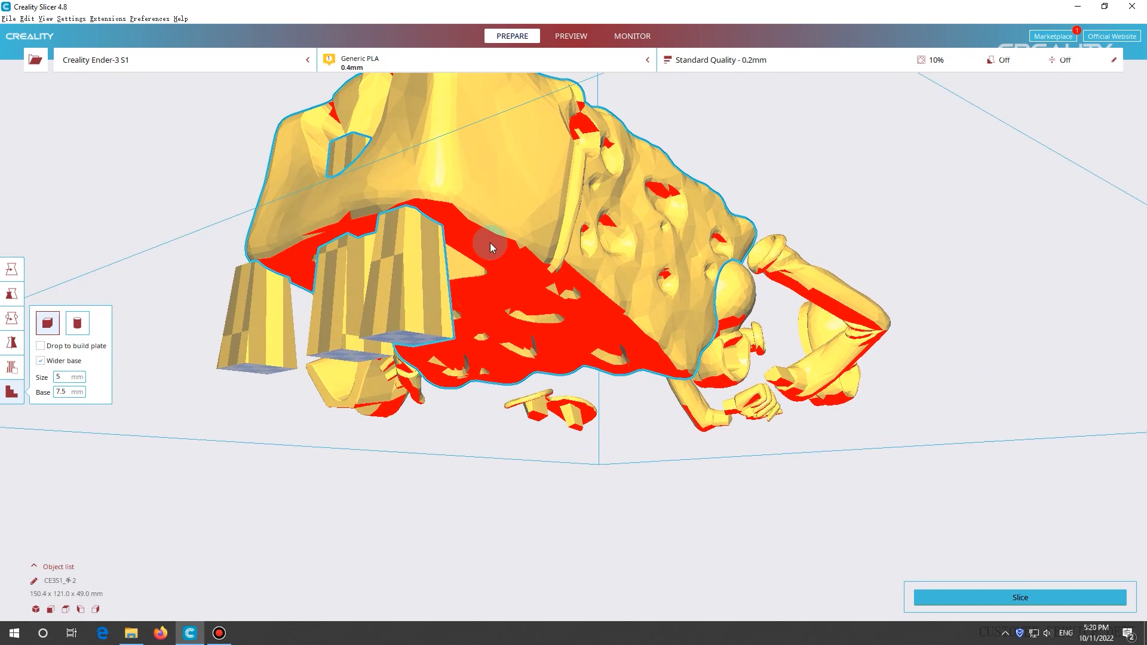
{"action": "right_click_drag", "start_coordinate": [481, 306], "coordinate": [493, 335]}
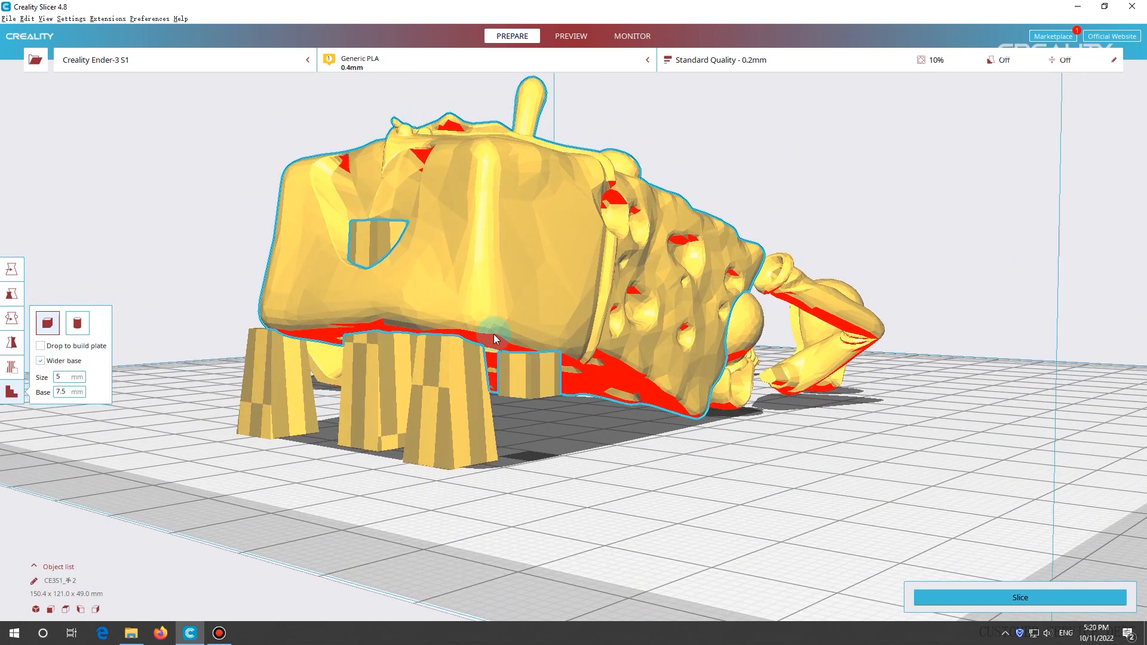
Step: Remove all the manually added supports from beneath the upper body
{"action": "left_click", "coordinate": [530, 375]}
{"action": "left_click", "coordinate": [443, 388]}
{"action": "left_click", "coordinate": [389, 388]}
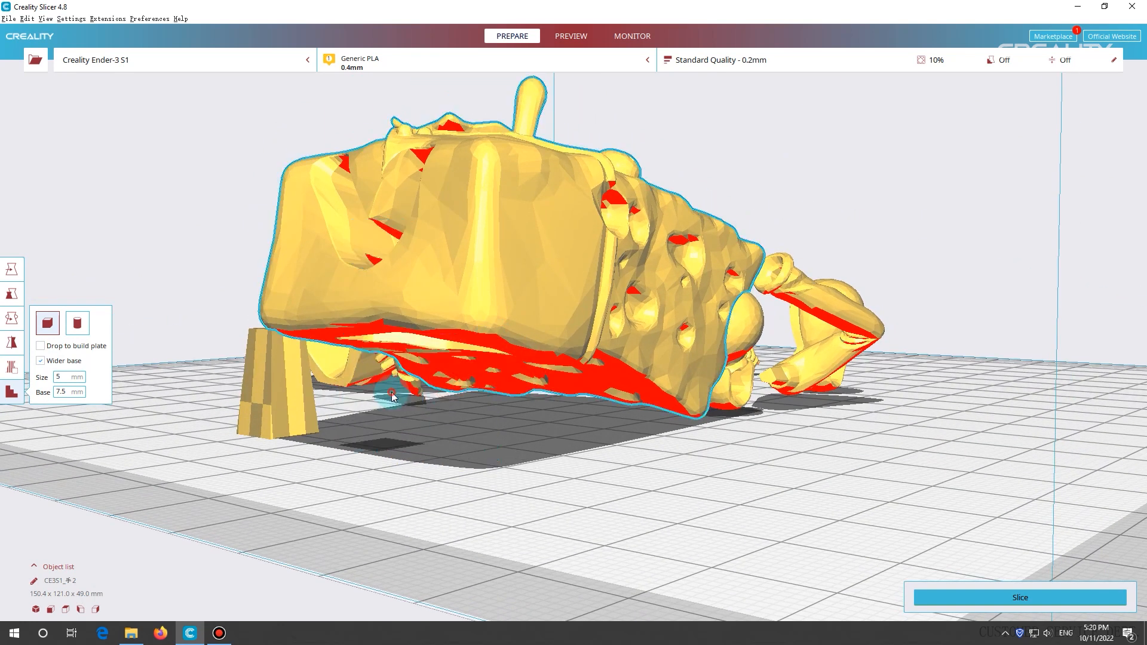
{"action": "left_click", "coordinate": [277, 399]}
{"action": "right_click_drag", "start_coordinate": [573, 453], "coordinate": [668, 443]}
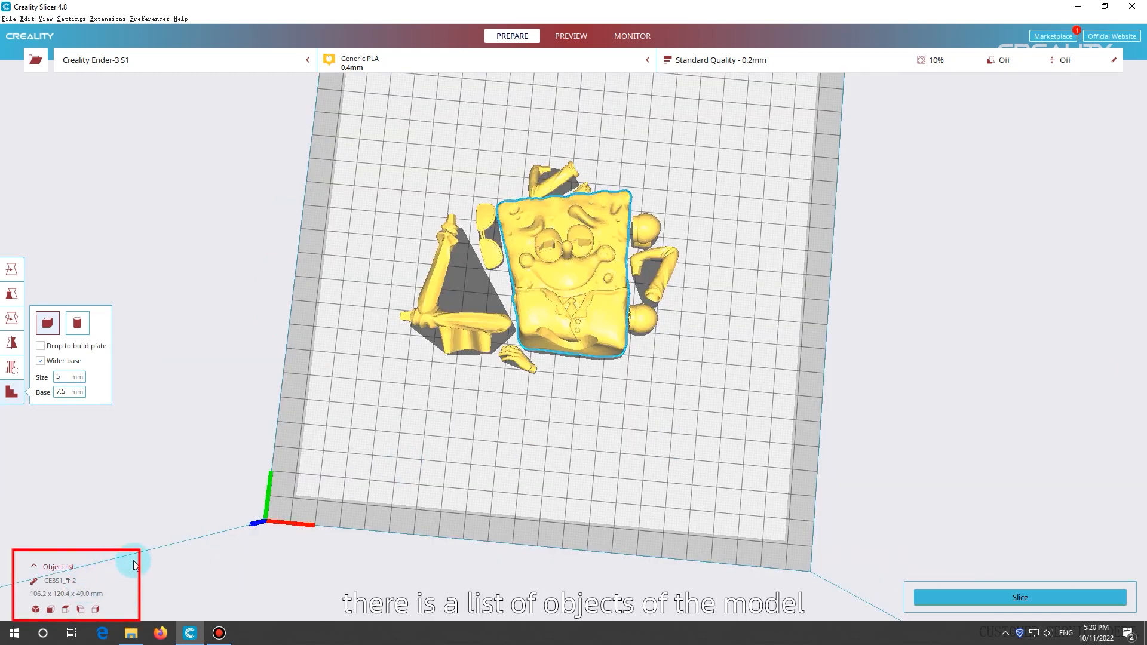
Step: Expand the object list and select individual parts from it, such as 下半身.stl
{"action": "left_click", "coordinate": [33, 568]}
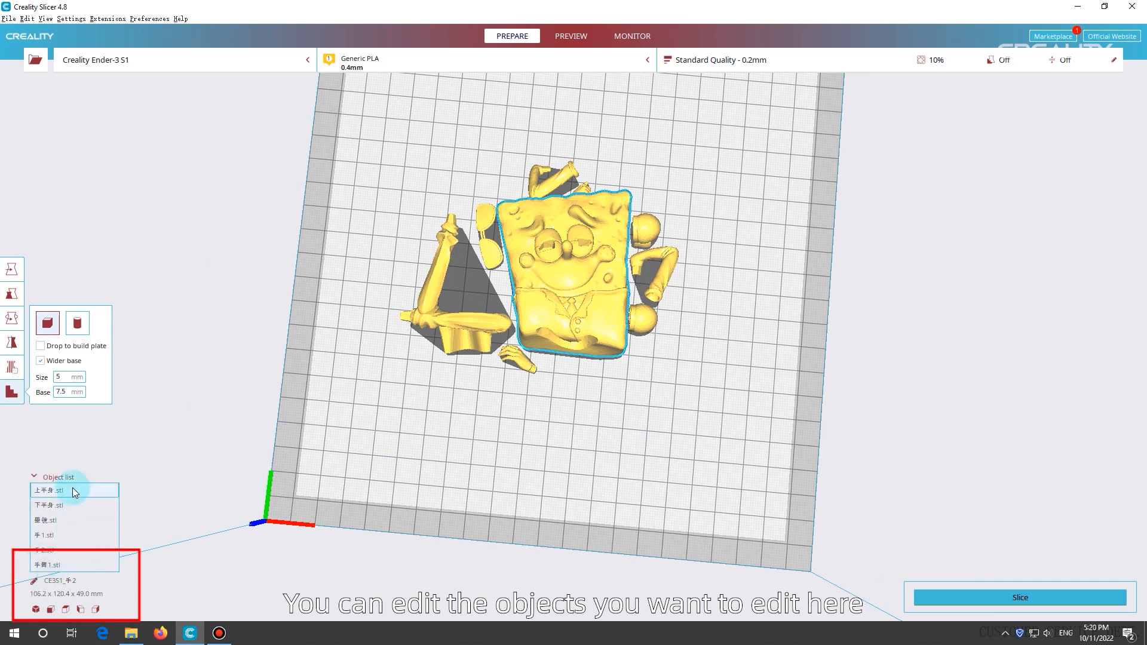
{"action": "left_click", "coordinate": [51, 506]}
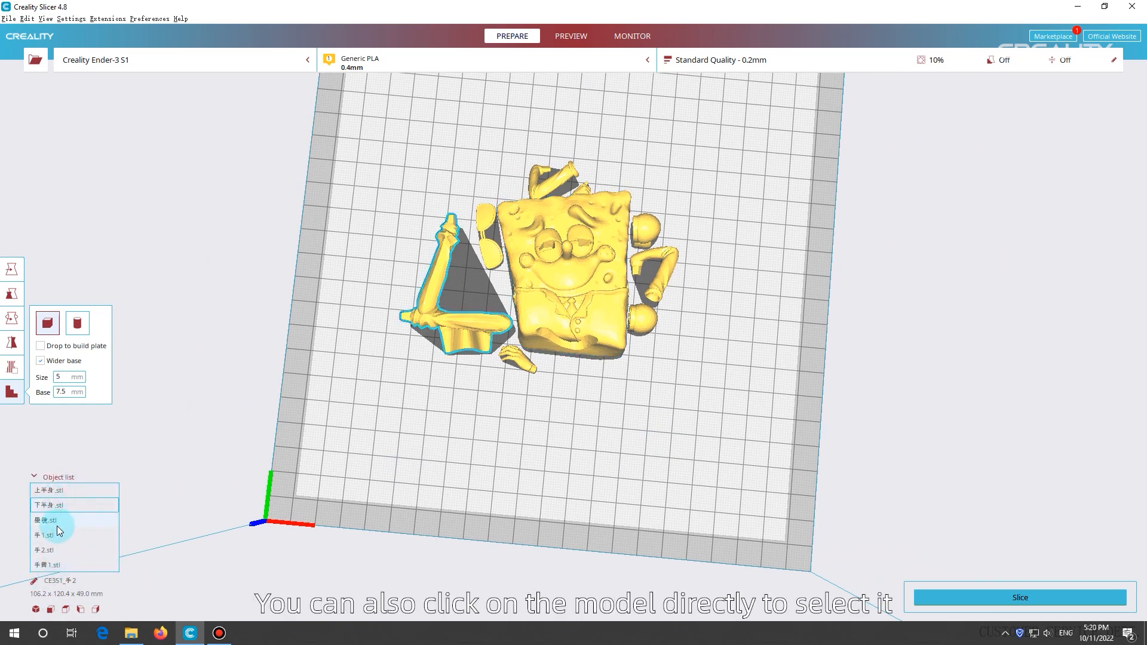
{"action": "left_click", "coordinate": [56, 523]}
{"action": "left_click", "coordinate": [56, 549]}
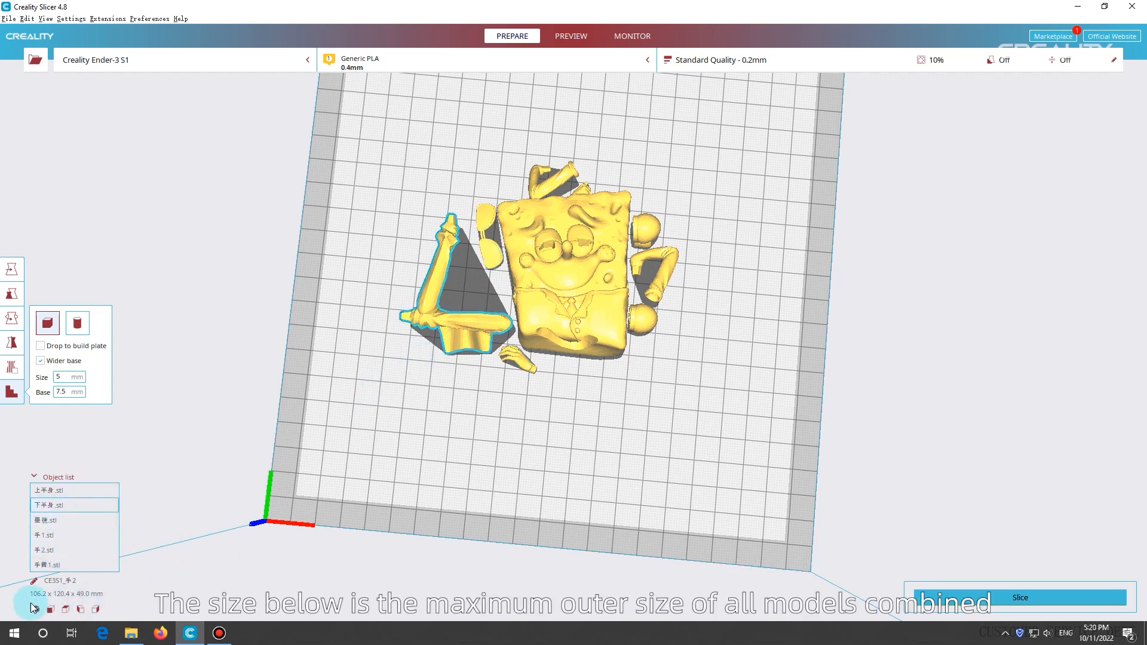
Step: Select the upper body and try moving it toward the front of the build plate
{"action": "left_click", "coordinate": [612, 337]}
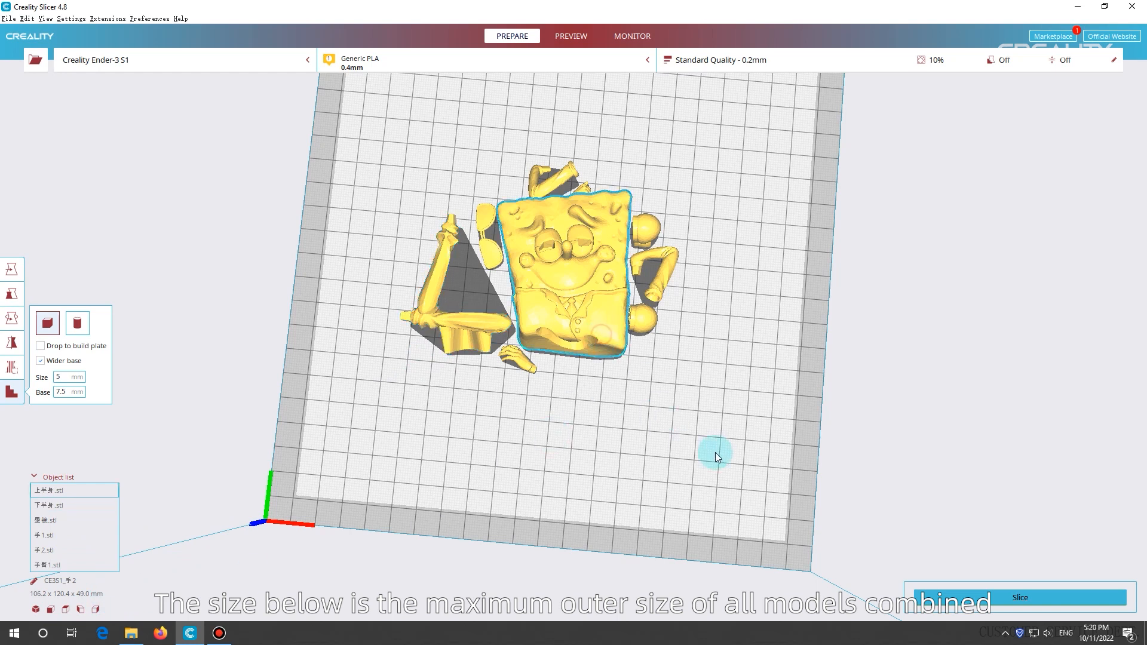
{"action": "left_click", "coordinate": [12, 268]}
{"action": "left_click_drag", "start_coordinate": [558, 298], "coordinate": [608, 394]}
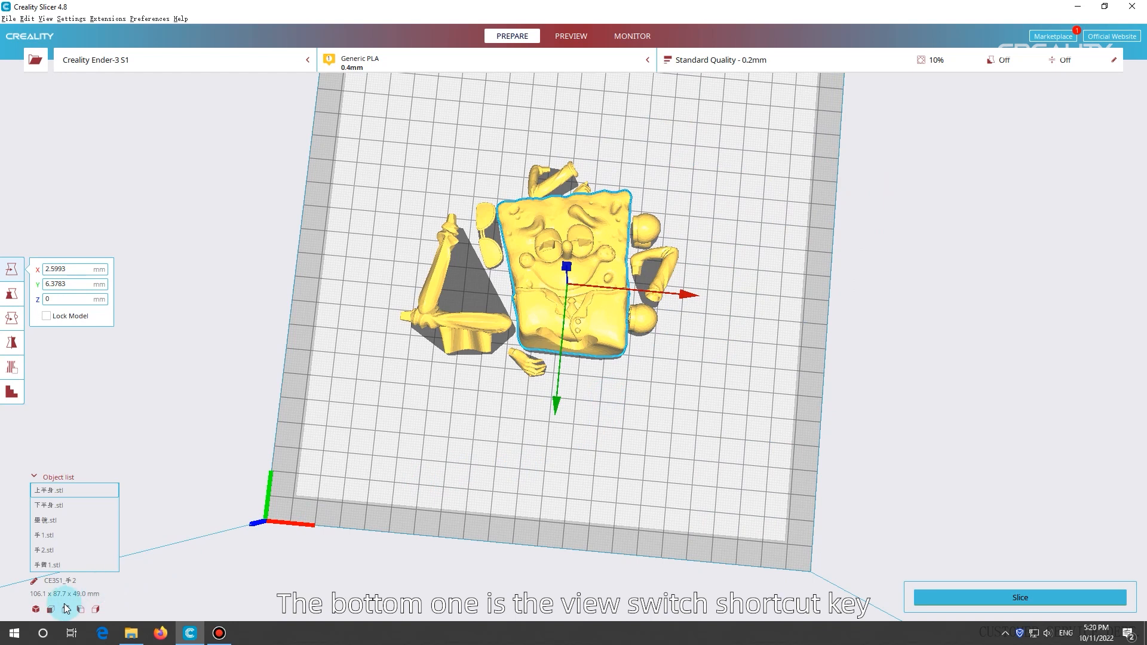
Step: Examine the model placement in the 3D, front, left and right views, and from the front of the printer
{"action": "left_click", "coordinate": [35, 610]}
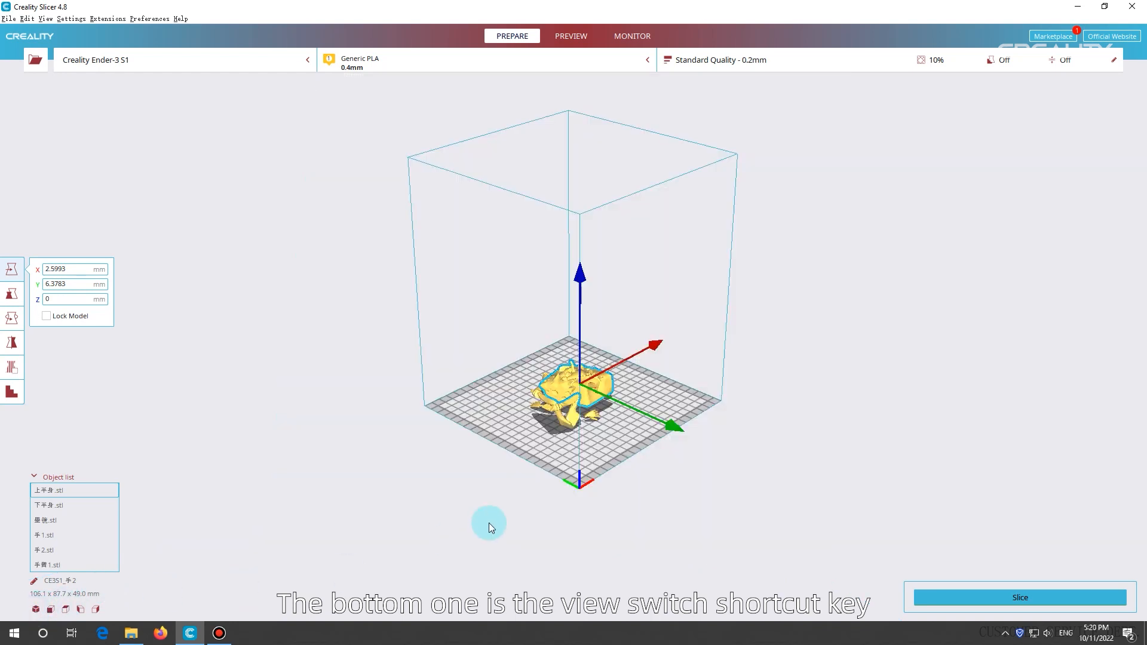
{"action": "left_click", "coordinate": [50, 610]}
{"action": "left_click", "coordinate": [79, 610]}
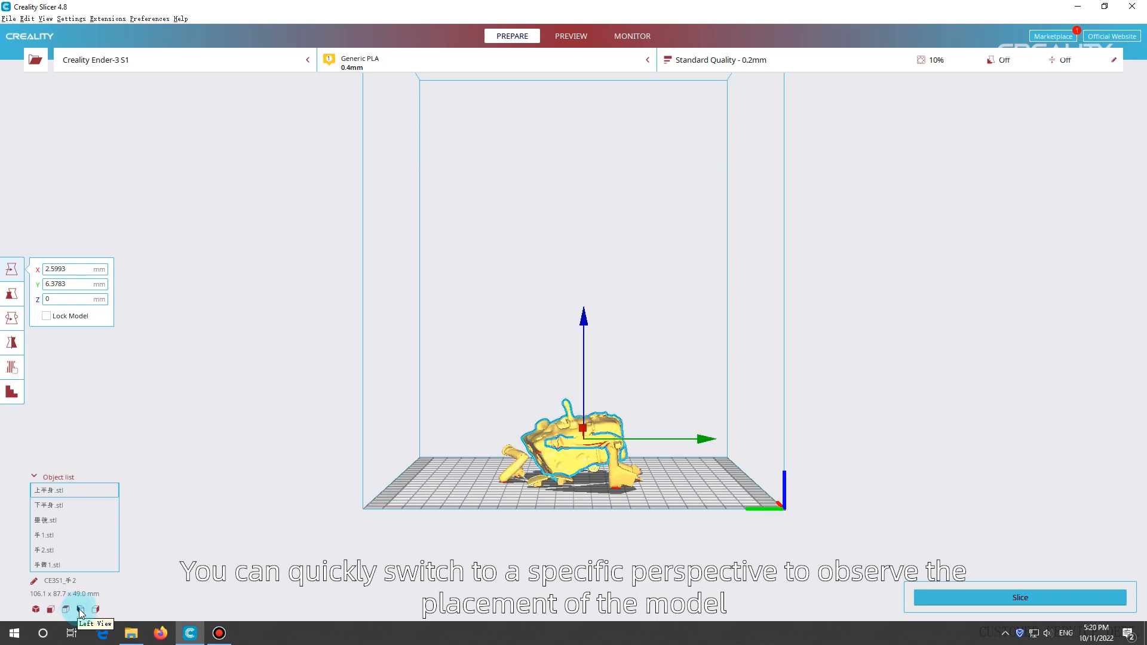
{"action": "left_click", "coordinate": [97, 609]}
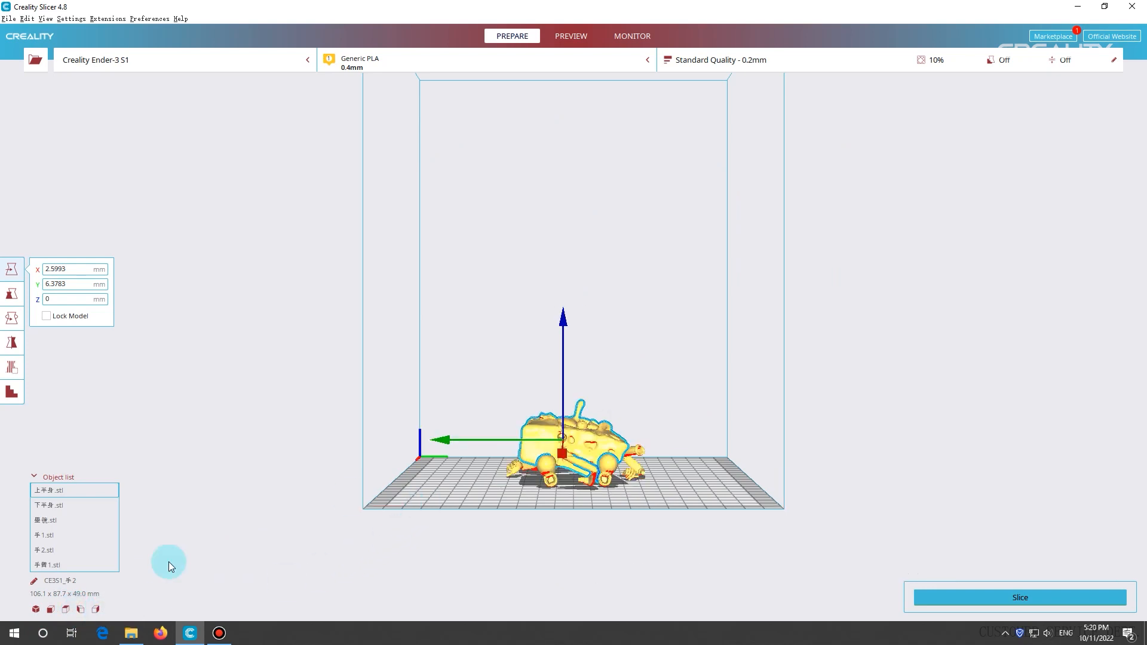
{"action": "left_click", "coordinate": [34, 609]}
{"action": "right_click_drag", "start_coordinate": [678, 455], "coordinate": [621, 513]}
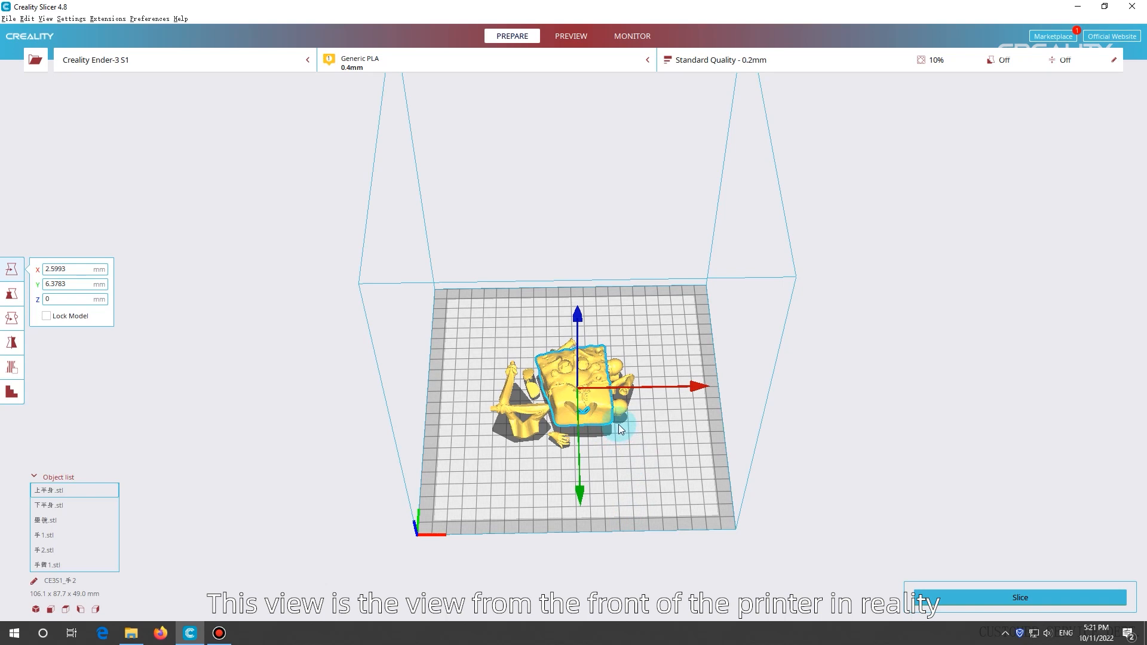
Step: Select the upper body together with the lower body and group the two models
{"action": "right_click", "coordinate": [586, 403]}
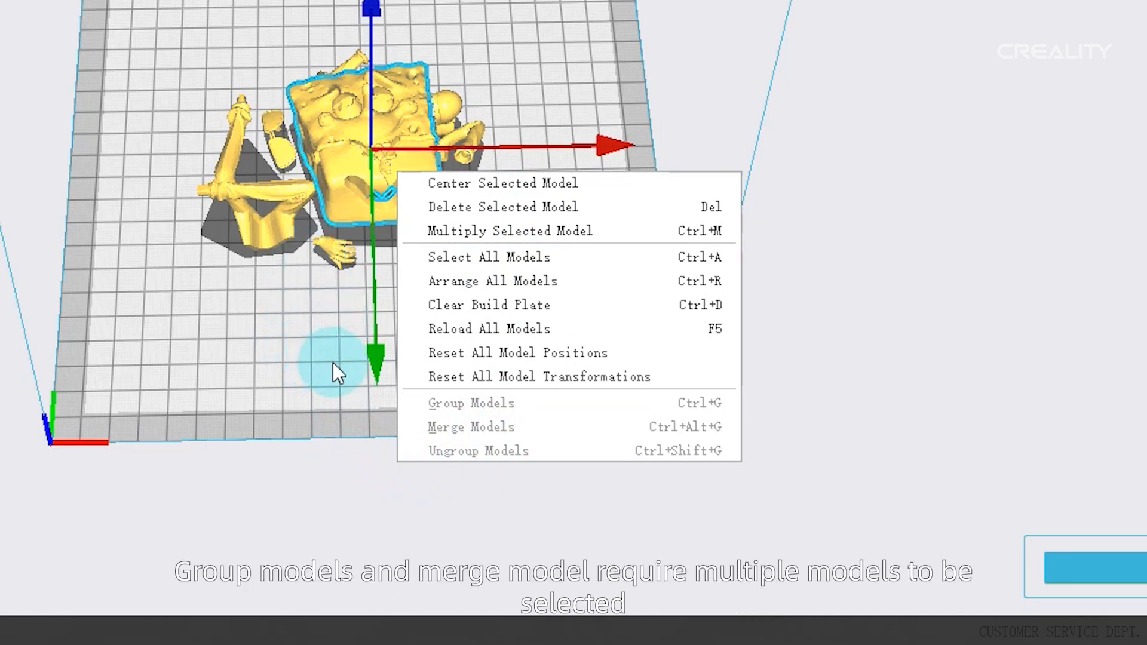
{"action": "left_click", "coordinate": [392, 191]}
{"action": "left_click", "coordinate": [272, 242], "text": "ctrl"}
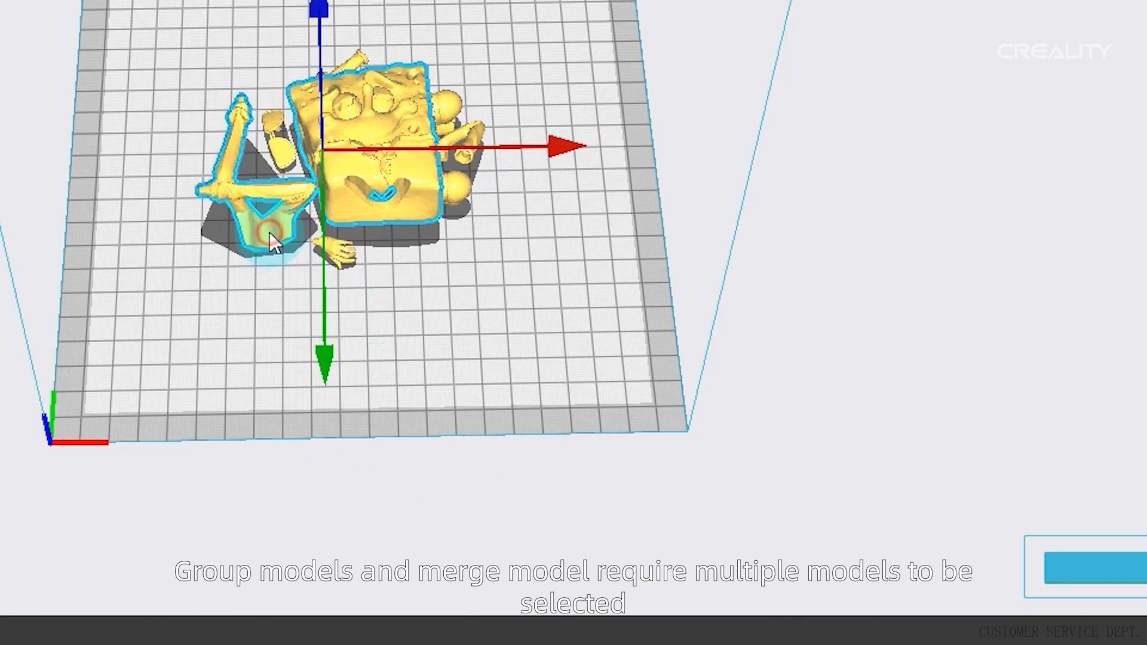
{"action": "right_click", "coordinate": [415, 177]}
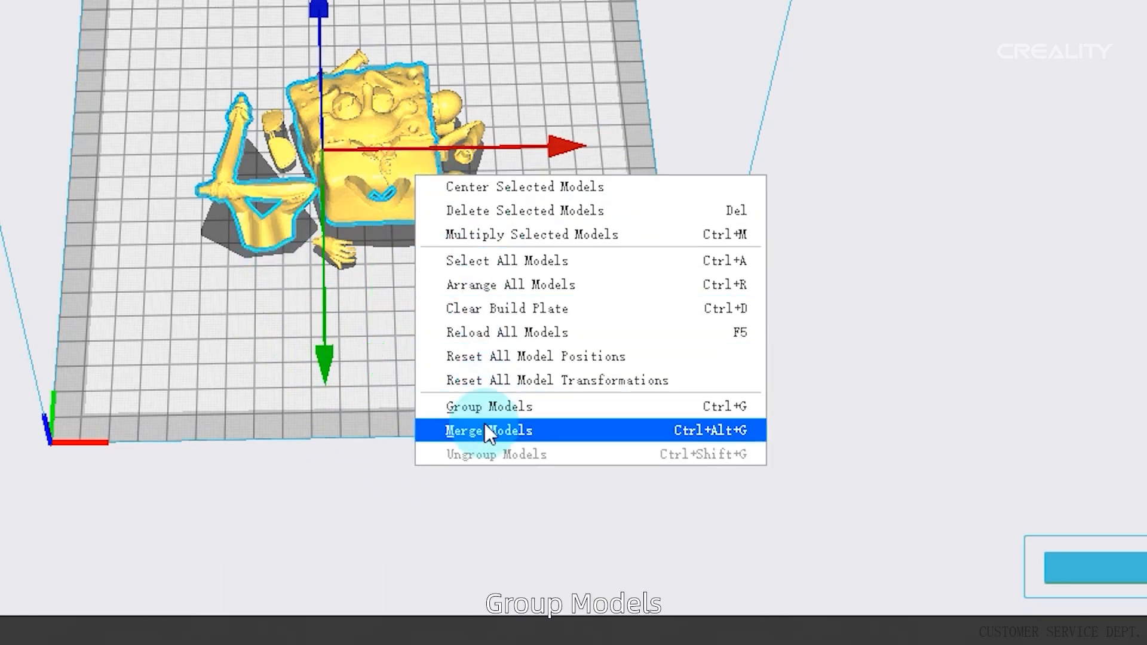
{"action": "left_click", "coordinate": [471, 406]}
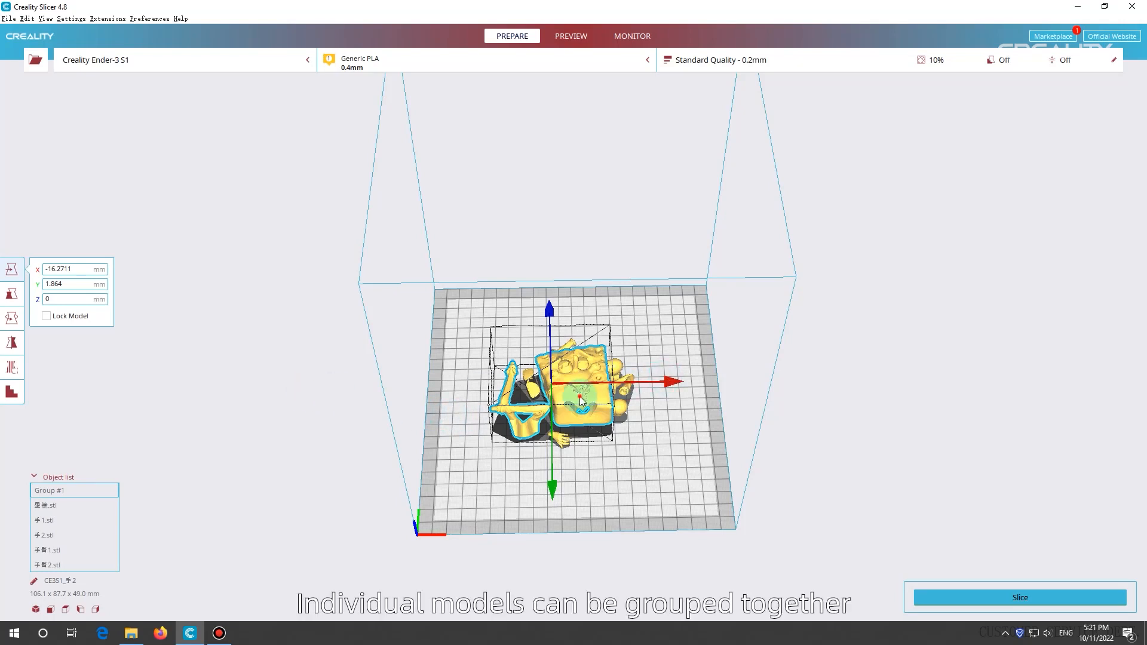
Step: Move the grouped models around the plate and place them at about X -17, Y 21 mm
{"action": "left_click_drag", "start_coordinate": [580, 399], "coordinate": [624, 327]}
{"action": "left_click", "coordinate": [564, 349]}
{"action": "left_click_drag", "start_coordinate": [526, 335], "coordinate": [612, 425]}
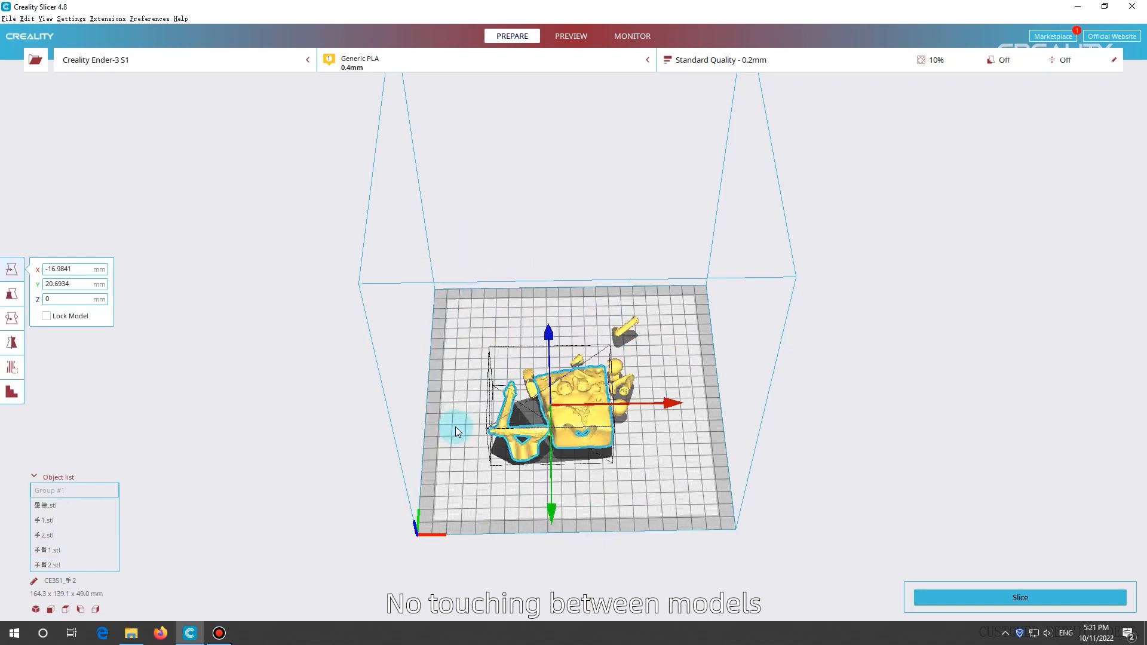
Step: Scale the group uniformly to 213.77% and rotate it horizontally on the build plate
{"action": "left_click", "coordinate": [10, 295]}
{"action": "left_click_drag", "start_coordinate": [667, 408], "coordinate": [684, 406]}
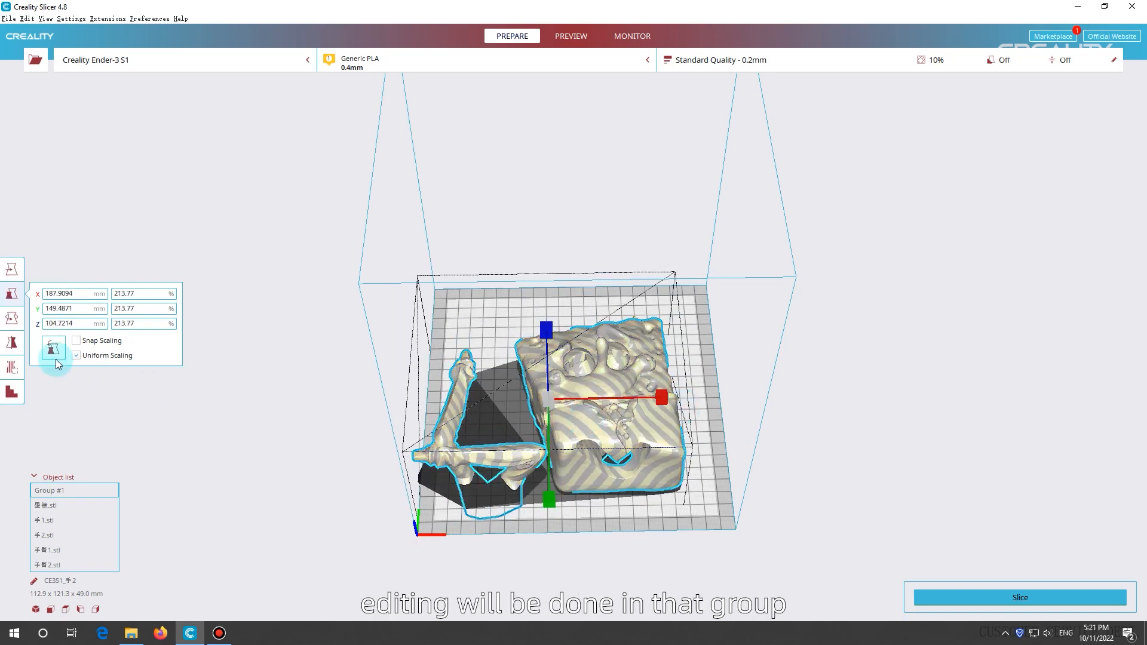
{"action": "left_click", "coordinate": [12, 317]}
{"action": "left_click_drag", "start_coordinate": [563, 500], "coordinate": [472, 448]}
Step: Mirror the group along the X axis and mirror it back again
{"action": "left_click", "coordinate": [18, 350]}
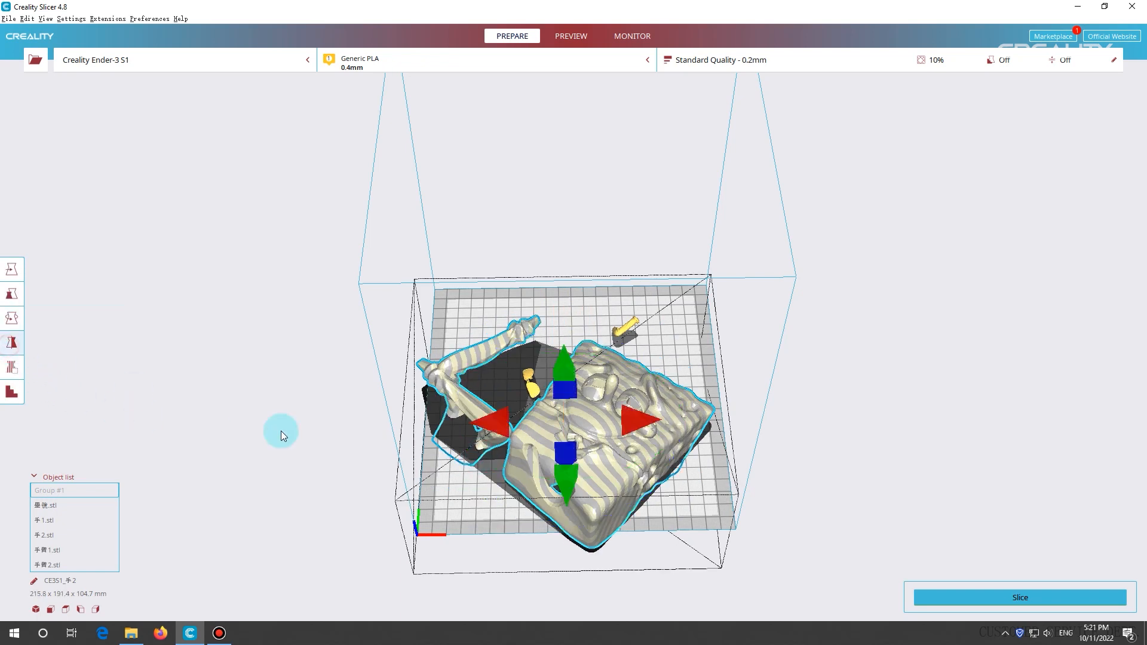
{"action": "left_click", "coordinate": [640, 423]}
{"action": "left_click", "coordinate": [479, 422]}
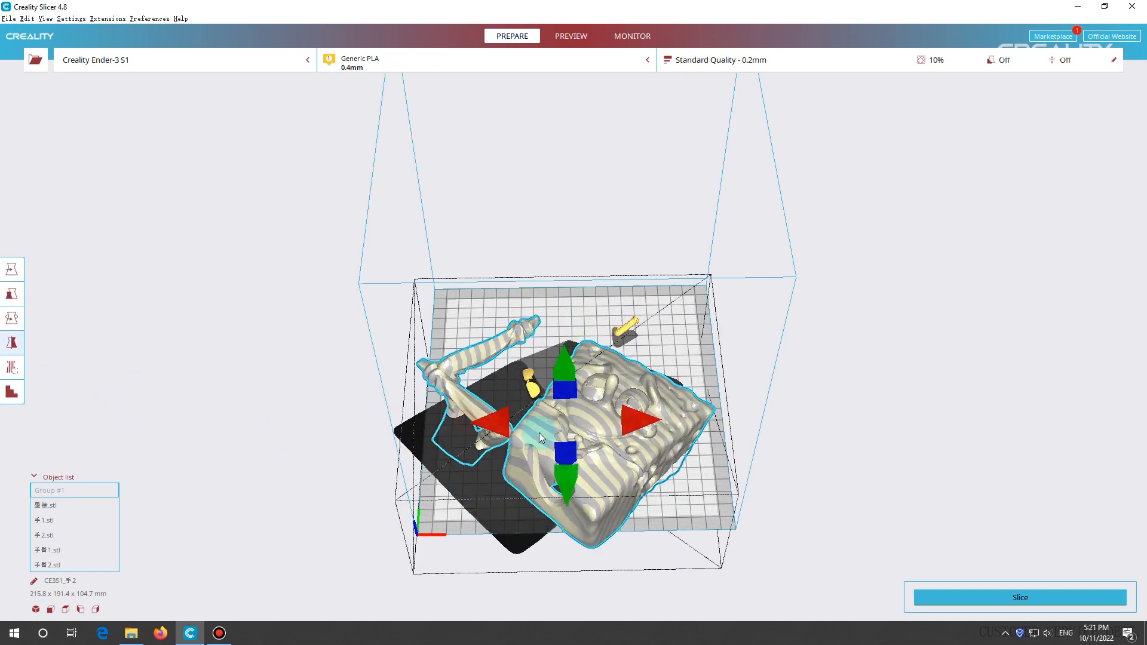
Step: Reset the group's scale to its original size and arrange all models on the build plate
{"action": "left_click", "coordinate": [11, 295]}
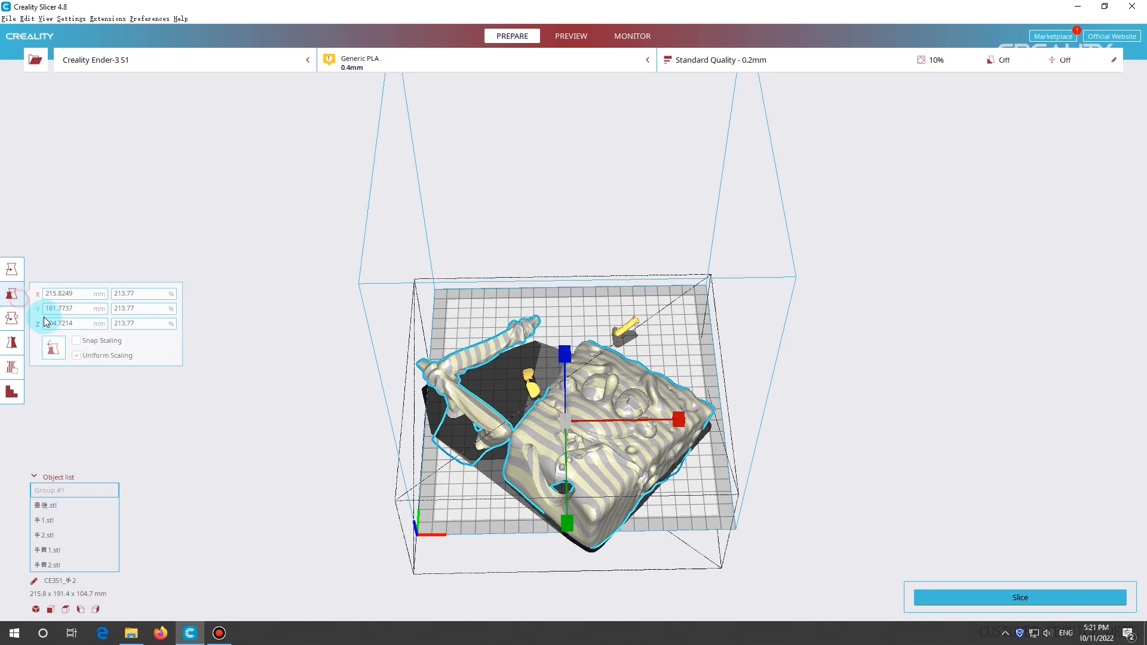
{"action": "left_click", "coordinate": [53, 348]}
{"action": "key", "text": "t"}
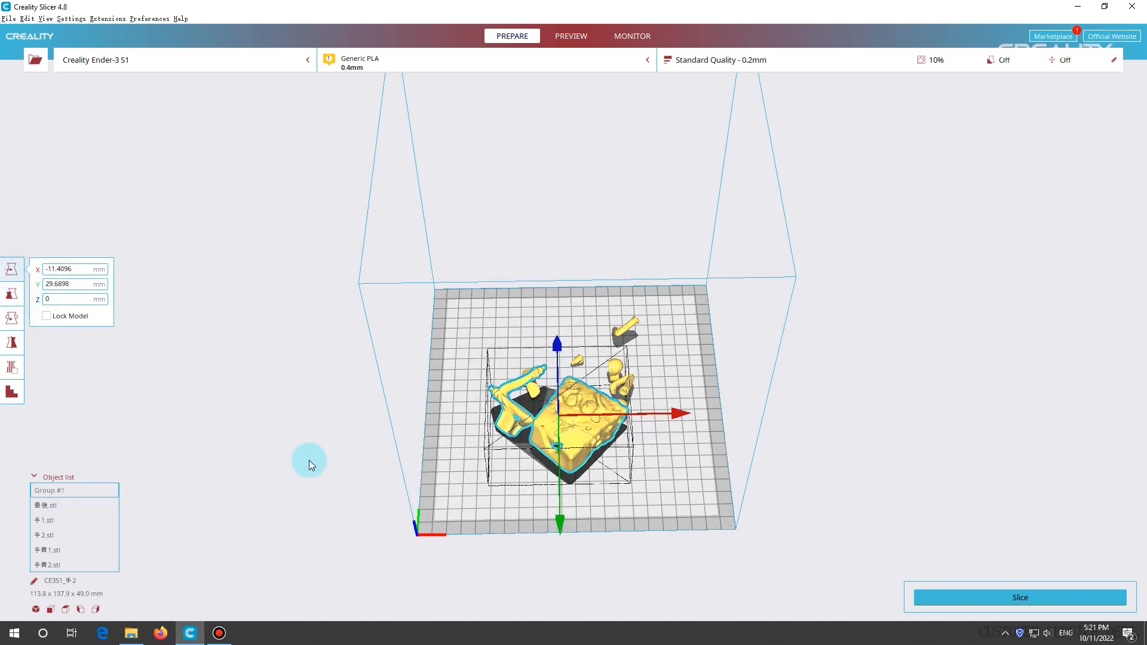
{"action": "key", "text": "ctrl+r"}
Step: Ungroup the upper and lower body models and clear the selection
{"action": "right_click_drag", "start_coordinate": [565, 466], "coordinate": [585, 526]}
{"action": "right_click", "coordinate": [593, 375]}
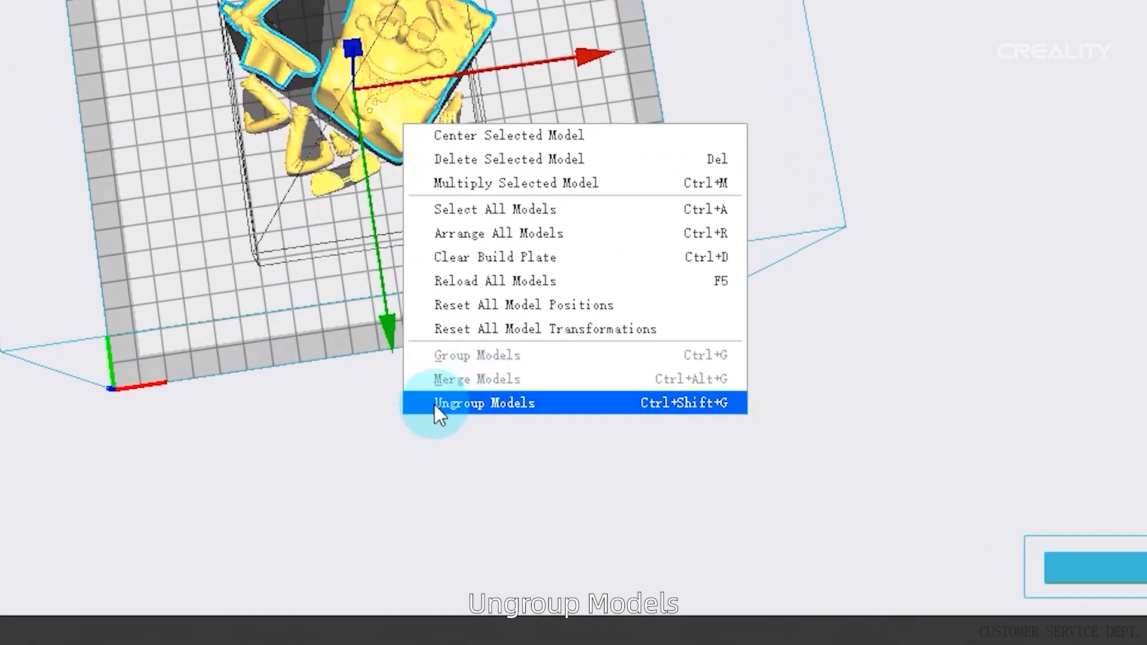
{"action": "left_click", "coordinate": [550, 408]}
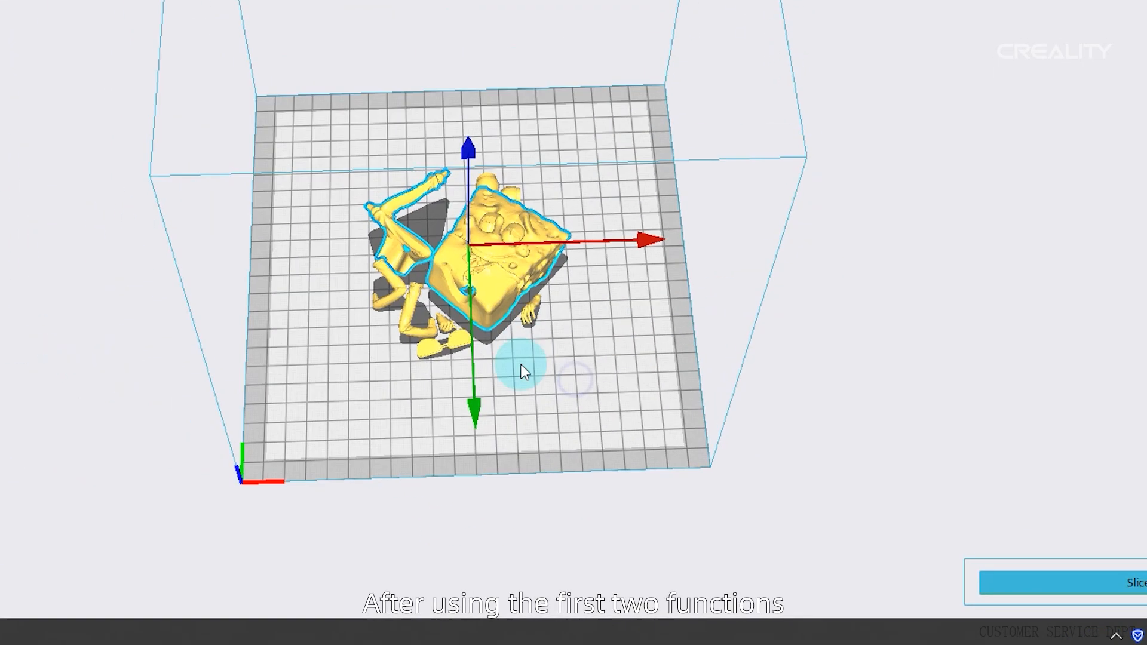
{"action": "left_click", "coordinate": [471, 344]}
Step: Move the lower body to the plate's back left and the upper body separately to the front right edge
{"action": "left_click", "coordinate": [517, 329]}
{"action": "left_click_drag", "start_coordinate": [517, 329], "coordinate": [469, 309]}
{"action": "left_click", "coordinate": [586, 350]}
{"action": "left_click_drag", "start_coordinate": [585, 350], "coordinate": [678, 412]}
{"action": "right_click_drag", "start_coordinate": [587, 460], "coordinate": [614, 369]}
{"action": "left_click", "coordinate": [487, 406]}
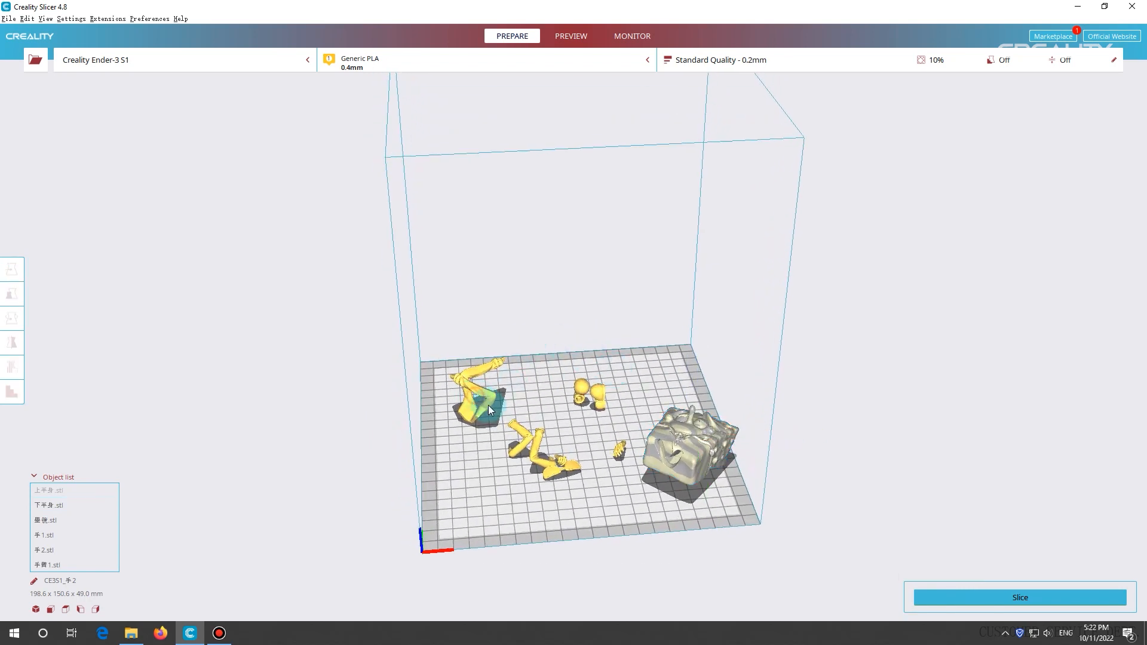
Step: Merge the upper and lower body models and move the merged model to the left side of the build plate
{"action": "left_click", "coordinate": [679, 464], "text": "ctrl"}
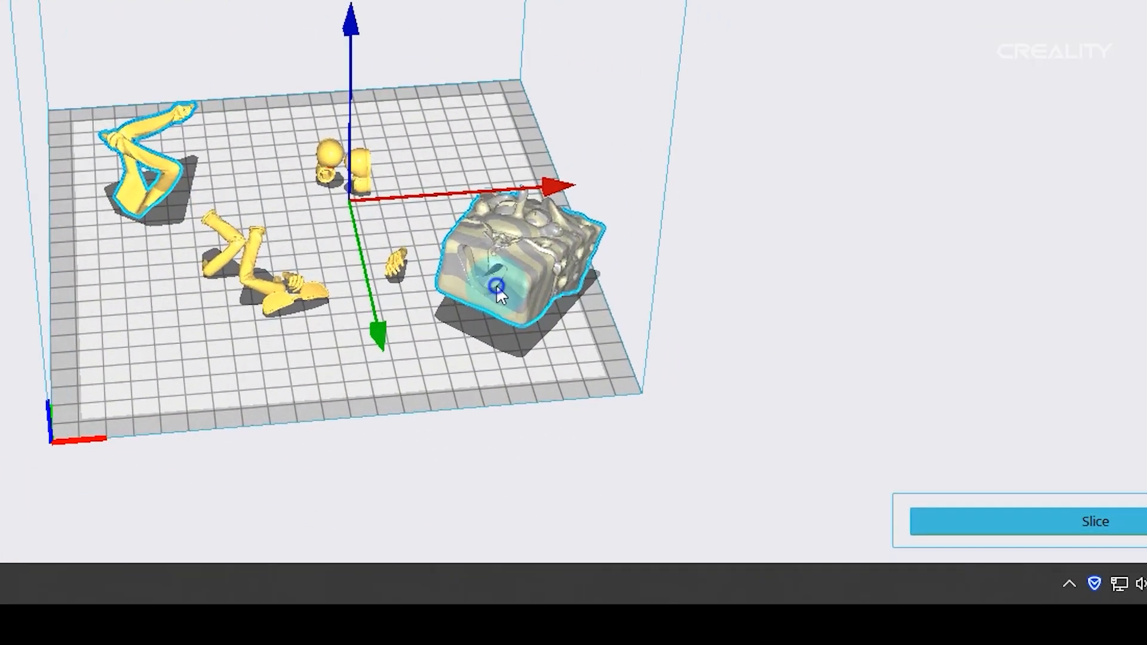
{"action": "right_click", "coordinate": [500, 293]}
{"action": "left_click", "coordinate": [508, 496]}
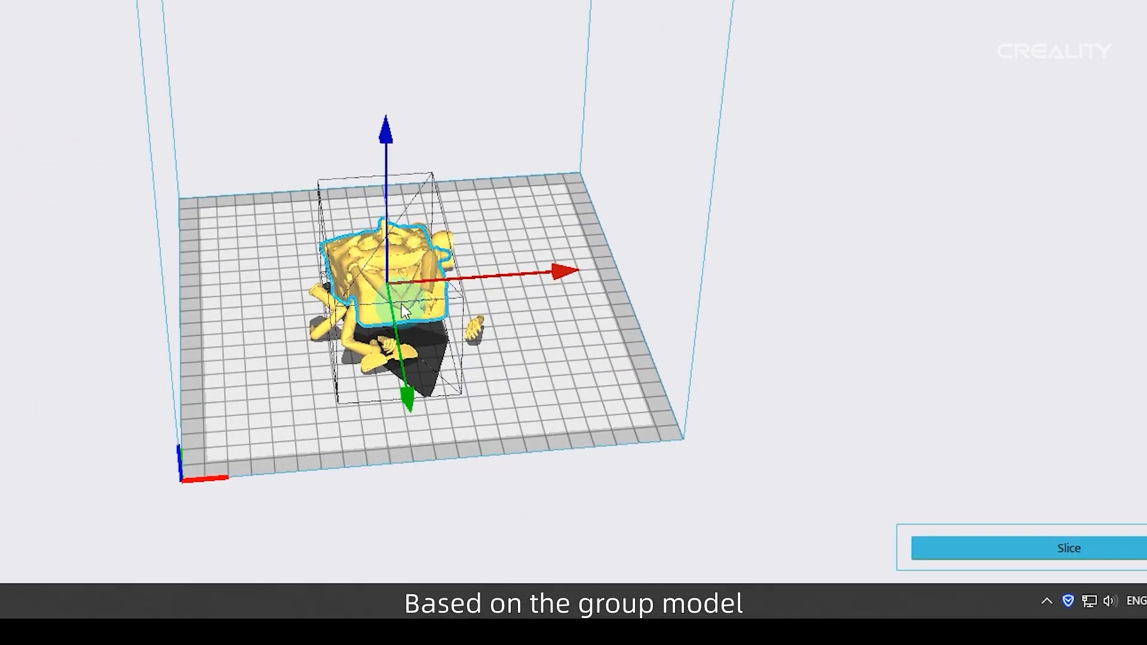
{"action": "right_click_drag", "start_coordinate": [400, 303], "coordinate": [765, 478]}
{"action": "scroll", "coordinate": [607, 423], "scroll_direction": "up", "scroll_amount": 4}
{"action": "right_click_drag", "start_coordinate": [571, 334], "coordinate": [573, 396]}
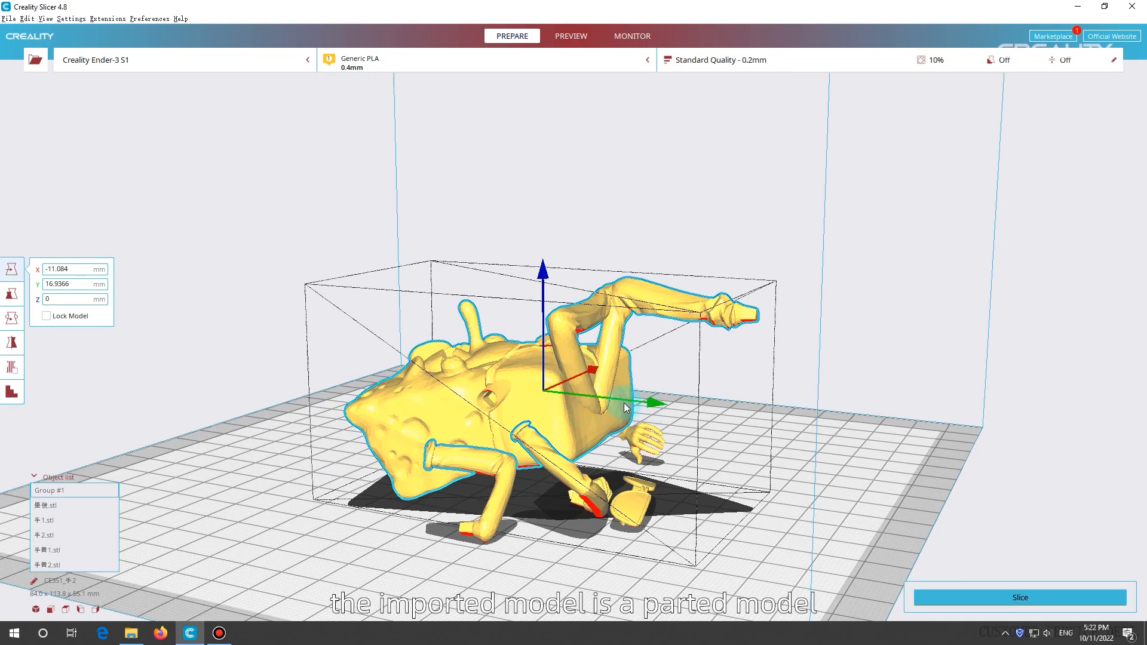
{"action": "scroll", "coordinate": [623, 402], "scroll_direction": "down", "scroll_amount": 5}
{"action": "right_click_drag", "start_coordinate": [513, 382], "coordinate": [460, 479]}
{"action": "left_click_drag", "start_coordinate": [524, 268], "coordinate": [337, 294]}
{"action": "right_click_drag", "start_coordinate": [337, 293], "coordinate": [453, 403]}
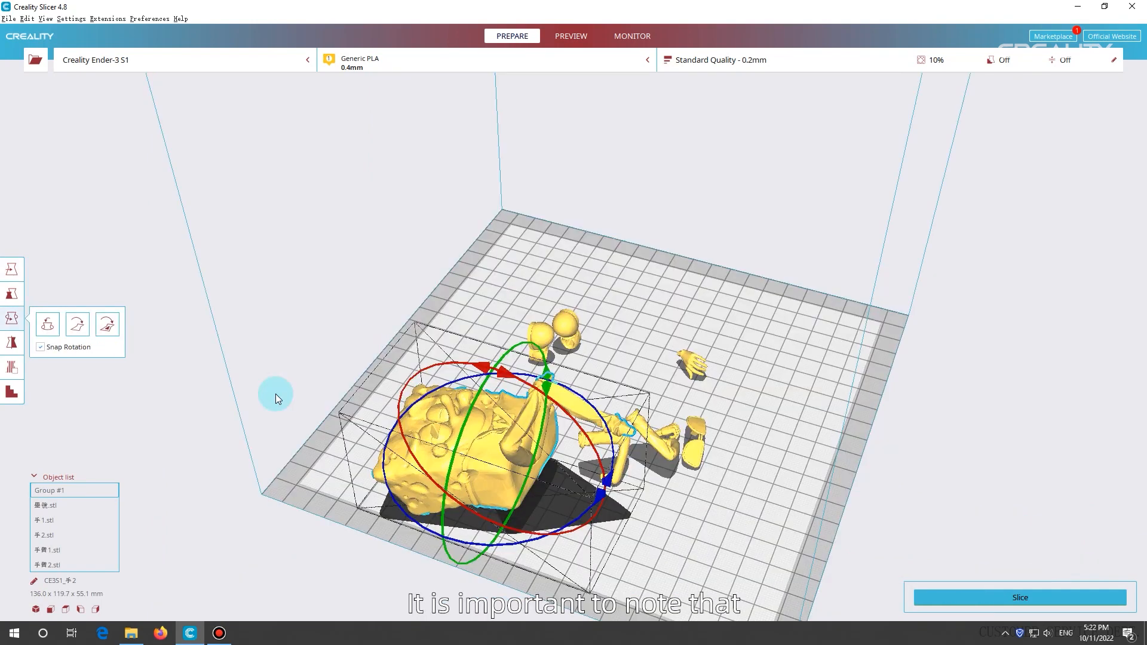
Step: Ungroup the merged model and move the lower body forward, away from the upper body
{"action": "right_click", "coordinate": [483, 431]}
{"action": "left_click", "coordinate": [537, 578]}
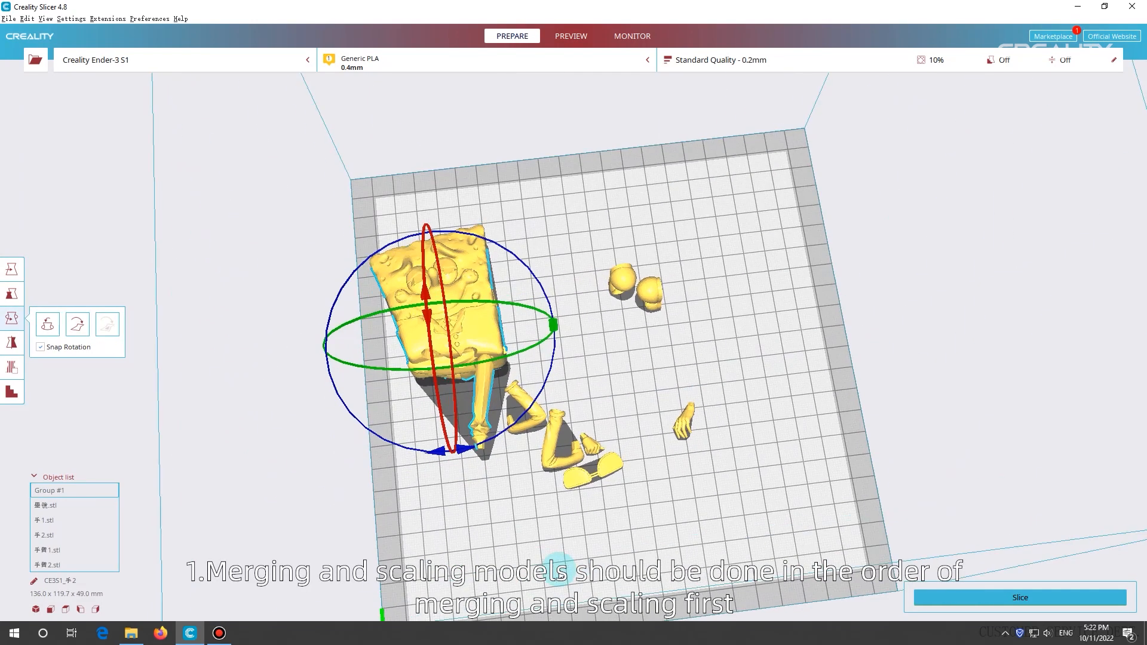
{"action": "left_click", "coordinate": [455, 416], "text": "ctrl"}
{"action": "left_click", "coordinate": [504, 479]}
{"action": "left_click", "coordinate": [480, 414]}
{"action": "left_click", "coordinate": [12, 270]}
{"action": "left_click_drag", "start_coordinate": [475, 417], "coordinate": [483, 503]}
Step: Scale the separate upper and lower body models uniformly to 150%
{"action": "left_click", "coordinate": [457, 367], "text": "shift"}
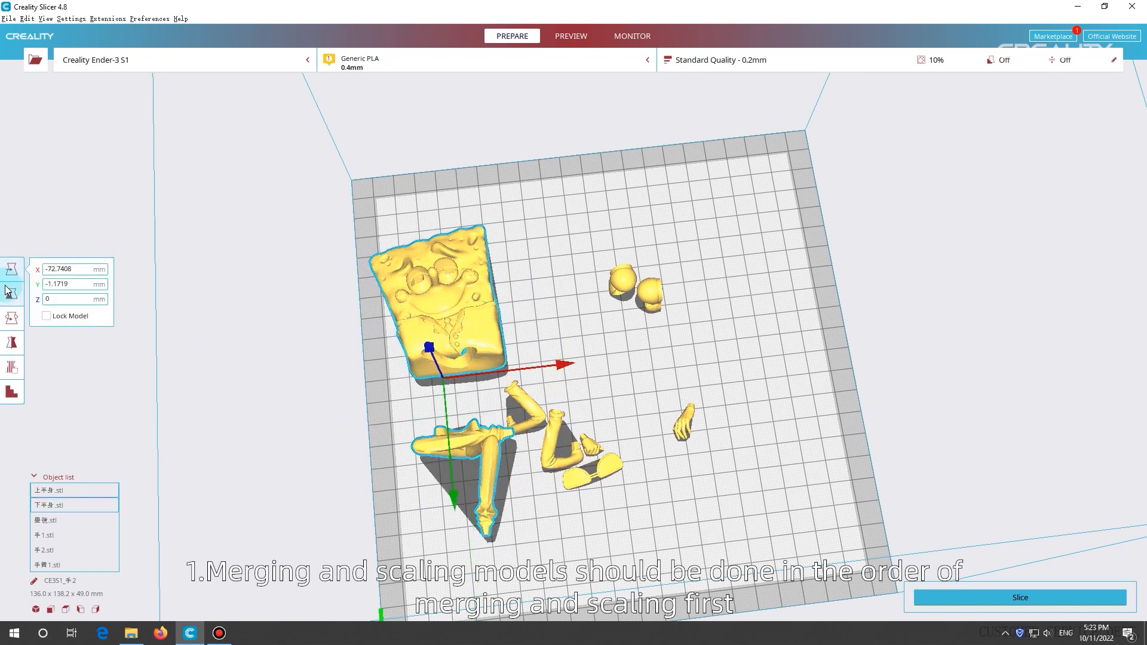
{"action": "left_click", "coordinate": [12, 294]}
{"action": "left_click_drag", "start_coordinate": [131, 323], "coordinate": [92, 327]}
{"action": "type", "text": "150"}
{"action": "key", "text": "Return"}
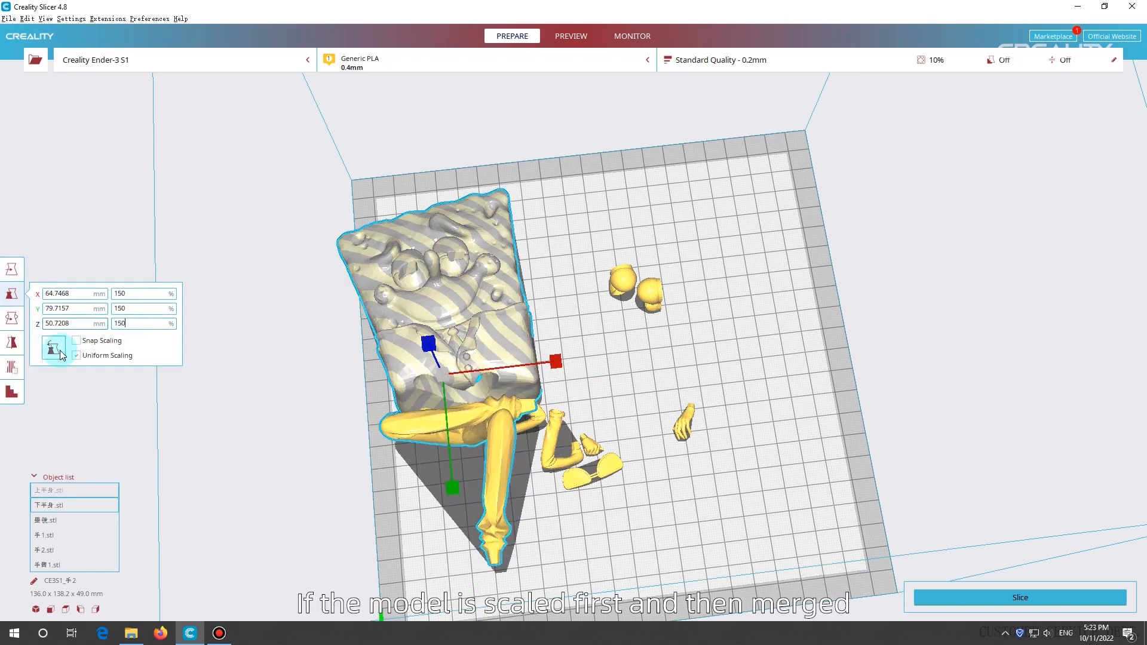
Step: Move the enlarged upper body toward the back right and merge it with the lower body
{"action": "left_click", "coordinate": [12, 270]}
{"action": "left_click", "coordinate": [491, 338]}
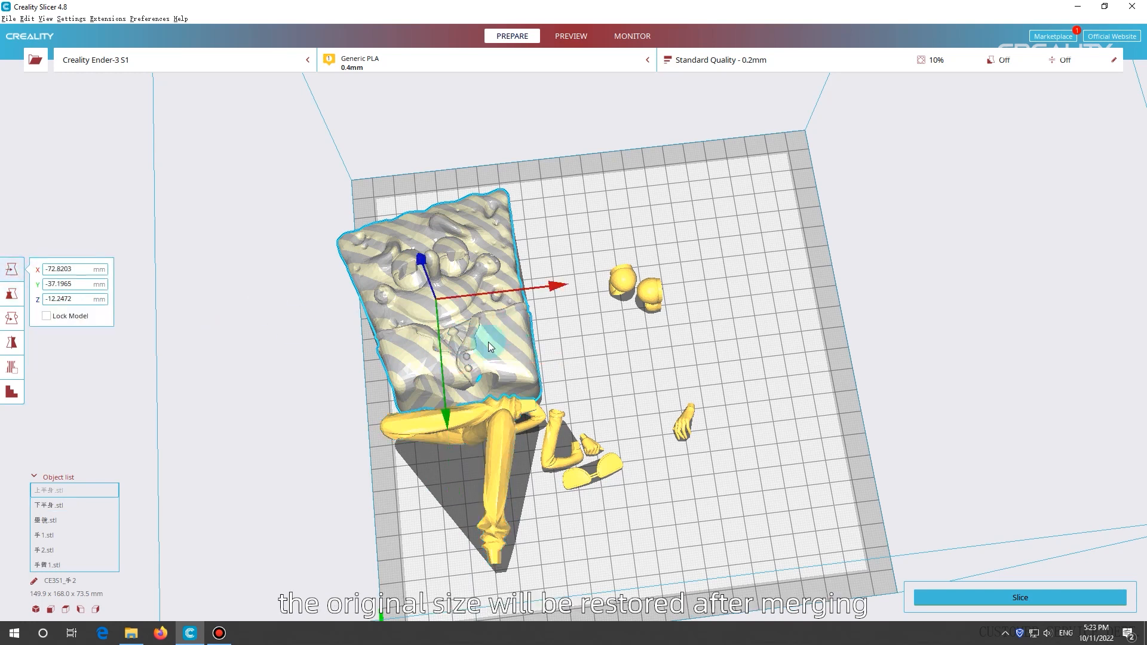
{"action": "left_click_drag", "start_coordinate": [491, 338], "coordinate": [542, 309]}
{"action": "left_click", "coordinate": [499, 405], "text": "shift"}
{"action": "right_click", "coordinate": [455, 299]}
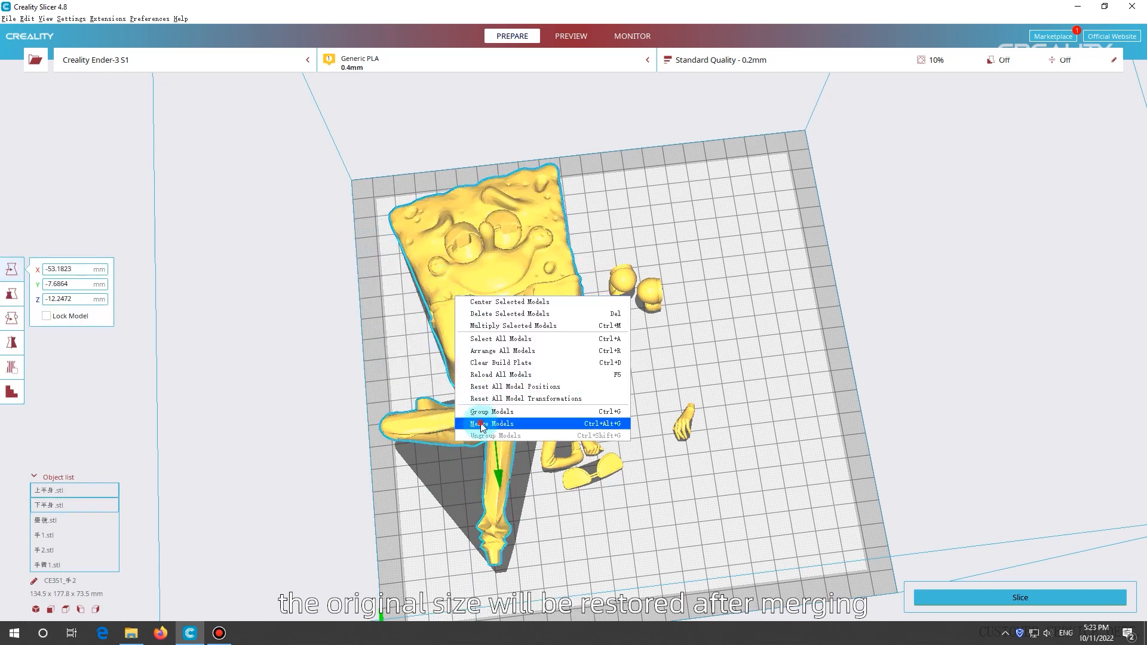
{"action": "left_click", "coordinate": [501, 428]}
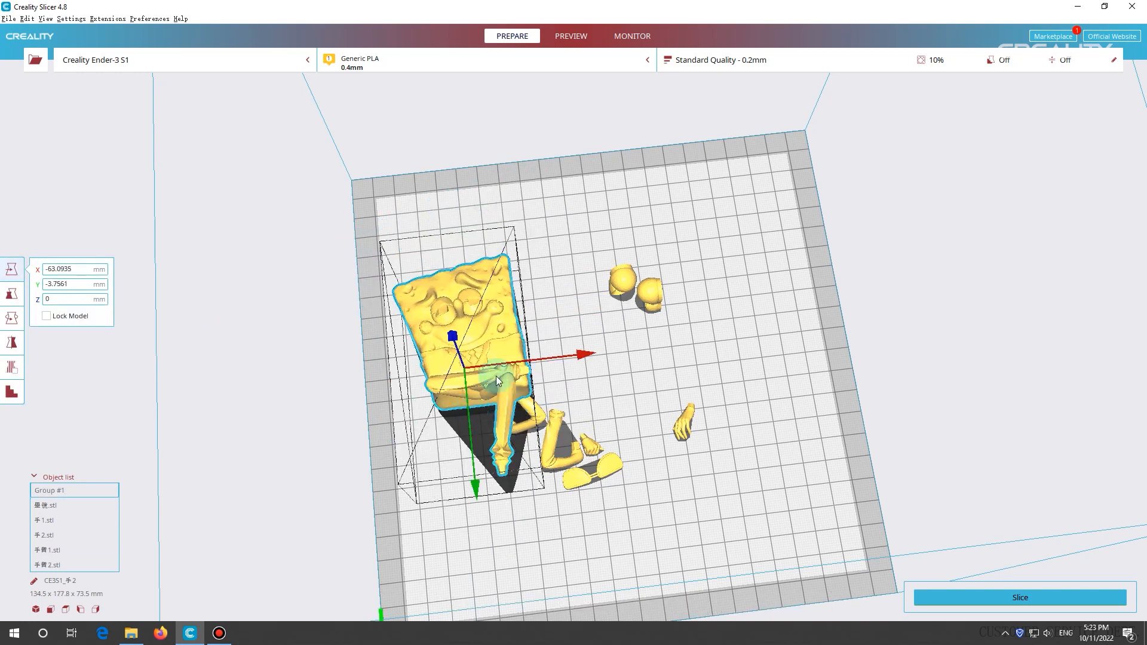
Step: Scale the merged body group uniformly to 150%
{"action": "left_click", "coordinate": [12, 296]}
{"action": "left_click", "coordinate": [133, 325]}
{"action": "type", "text": "150"}
{"action": "key", "text": "Return"}
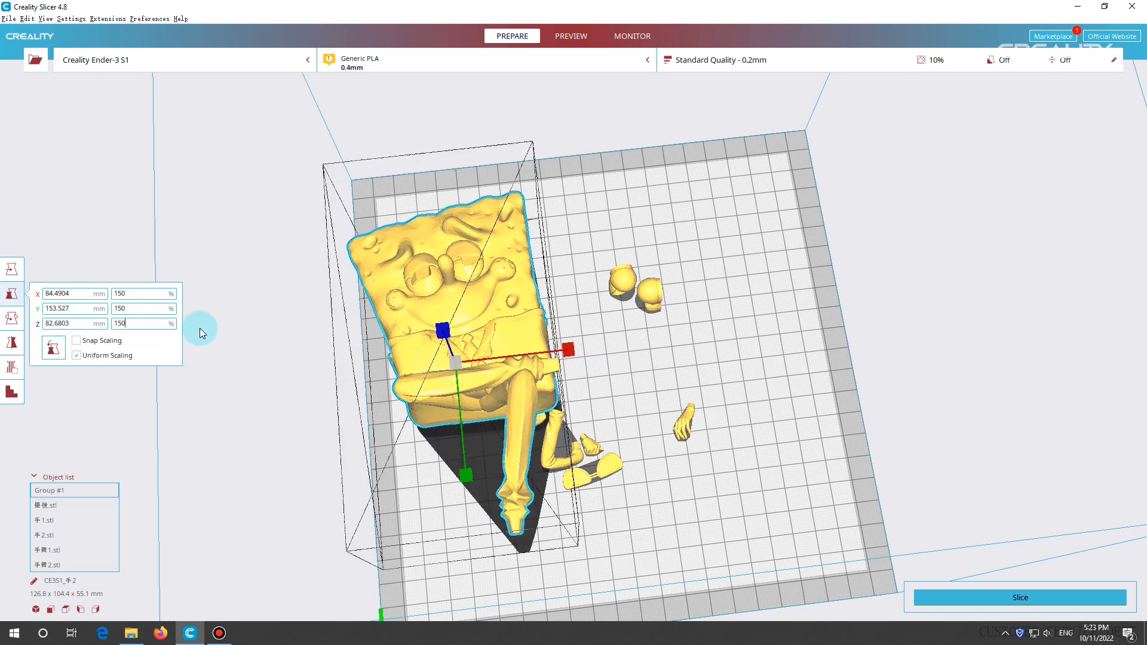
Step: Merge all the SpongeBob parts on the build plate into a single model
{"action": "scroll", "coordinate": [509, 377], "scroll_direction": "down", "scroll_amount": 1}
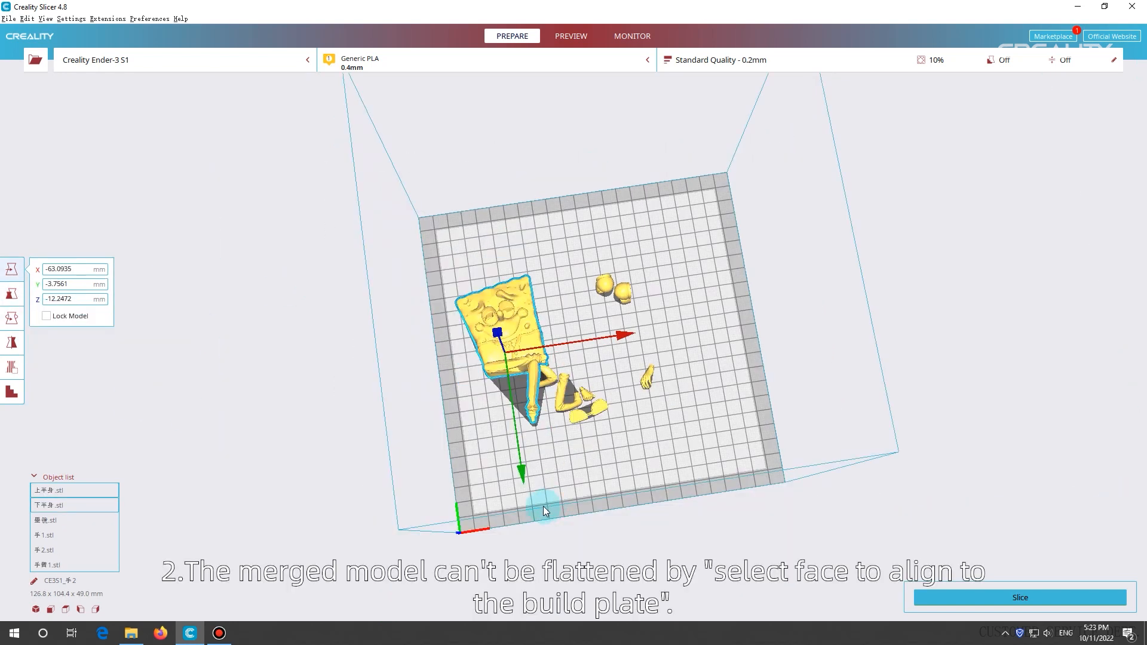
{"action": "right_click", "coordinate": [576, 403]}
{"action": "left_click", "coordinate": [608, 528]}
{"action": "scroll", "coordinate": [678, 350], "scroll_direction": "up", "scroll_amount": 5}
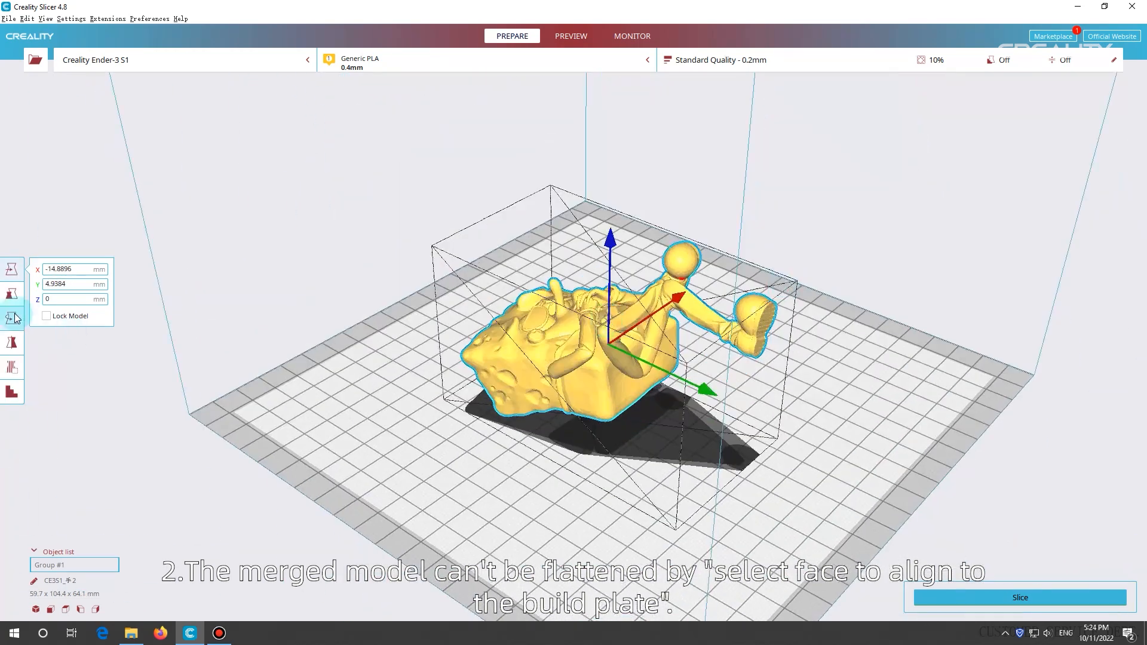
Step: Try to align selected faces of the merged model, such as the shoe sole and body side, with the build plate
{"action": "left_click", "coordinate": [11, 317]}
{"action": "left_click", "coordinate": [108, 324]}
{"action": "left_click", "coordinate": [763, 313]}
{"action": "left_click", "coordinate": [108, 324]}
{"action": "scroll", "coordinate": [508, 369], "scroll_direction": "up", "scroll_amount": 3}
{"action": "left_click", "coordinate": [507, 369]}
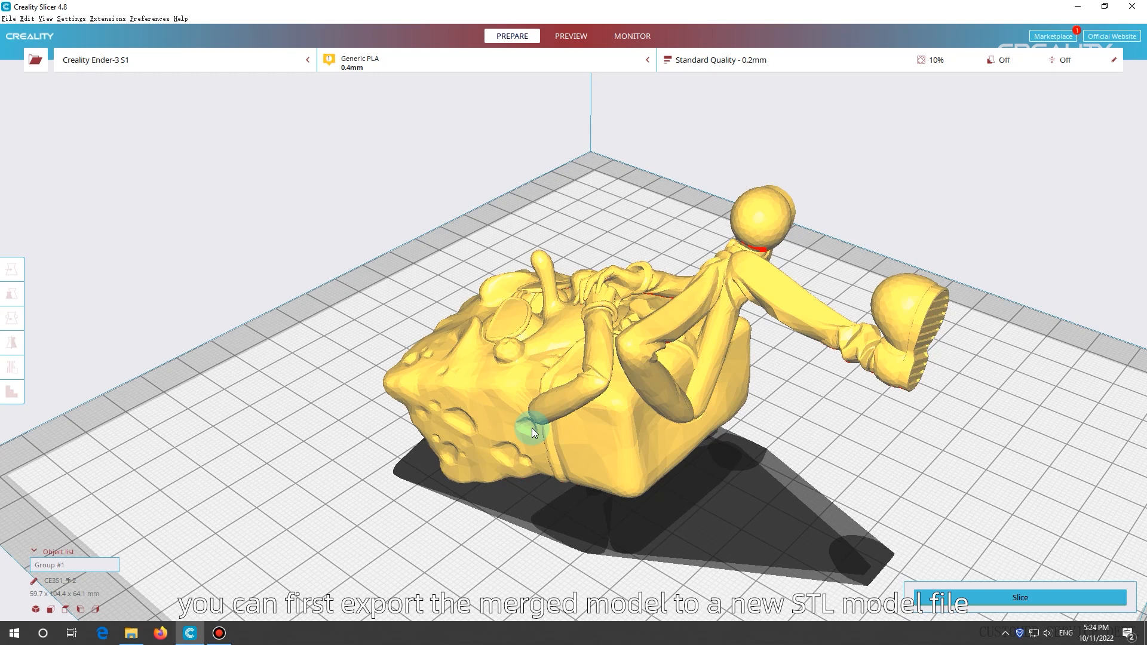
{"action": "left_click", "coordinate": [615, 408]}
{"action": "left_click", "coordinate": [107, 324]}
{"action": "left_click", "coordinate": [937, 321]}
{"action": "left_click", "coordinate": [616, 394]}
Step: Export the selected merged model as an STL File (ASCII) named 123 and dismiss the save notification
{"action": "scroll", "coordinate": [577, 440], "scroll_direction": "down", "scroll_amount": 3}
{"action": "scroll", "coordinate": [577, 441], "scroll_direction": "down", "scroll_amount": 3}
{"action": "right_click_drag", "start_coordinate": [578, 440], "coordinate": [502, 457]}
{"action": "right_click_drag", "start_coordinate": [588, 412], "coordinate": [565, 472]}
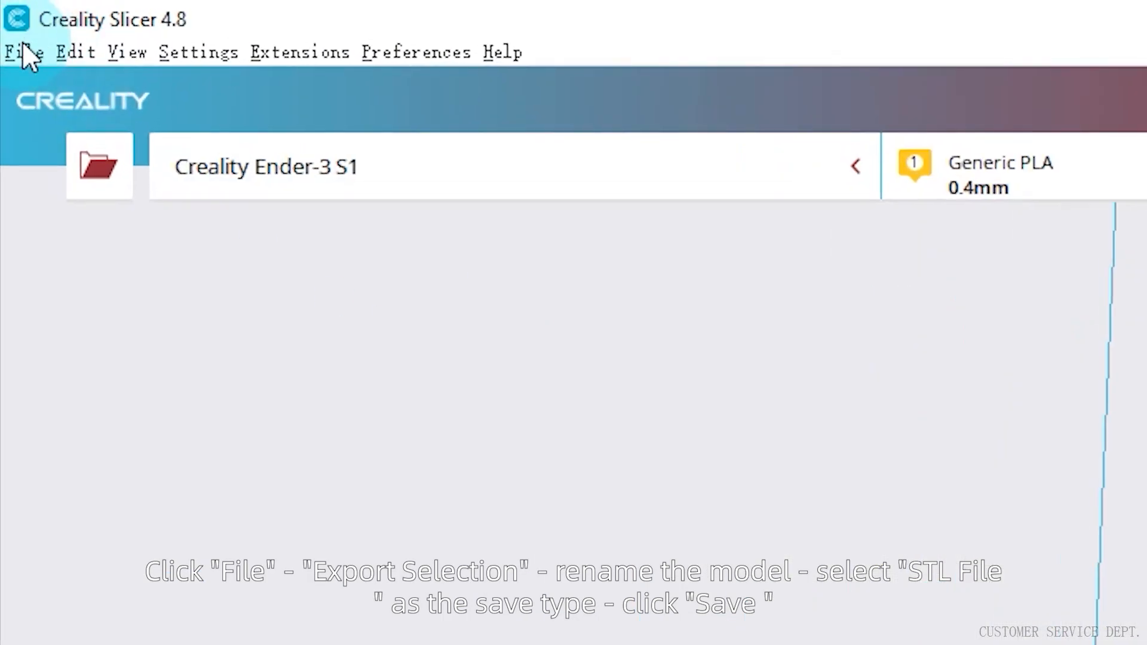
{"action": "left_click", "coordinate": [8, 19]}
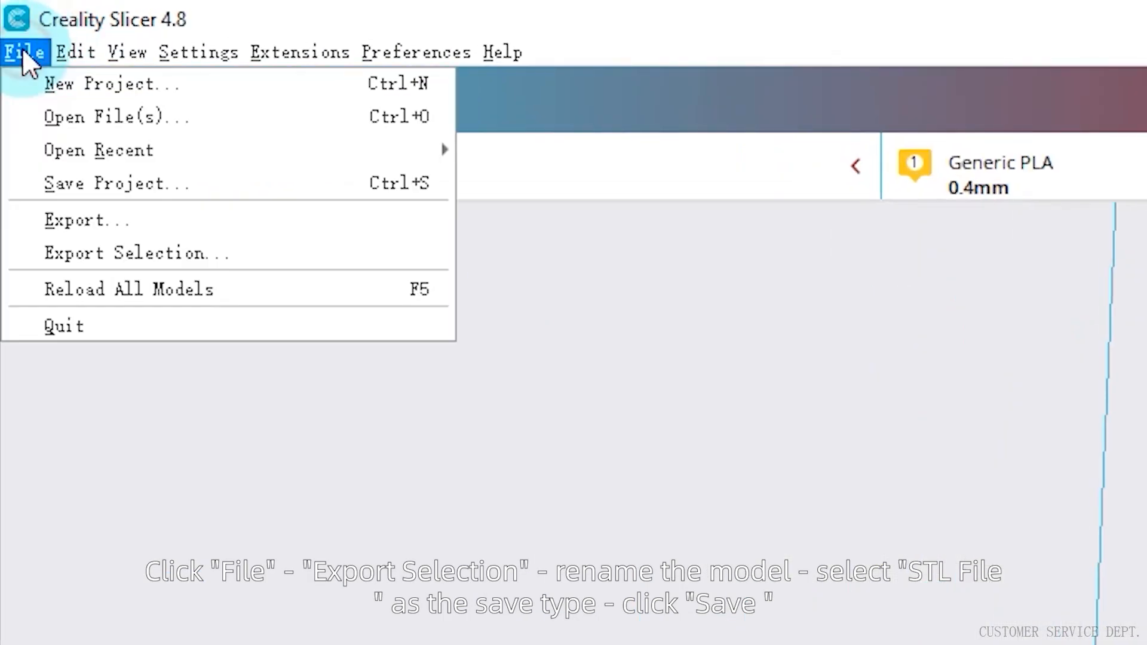
{"action": "left_click", "coordinate": [101, 257]}
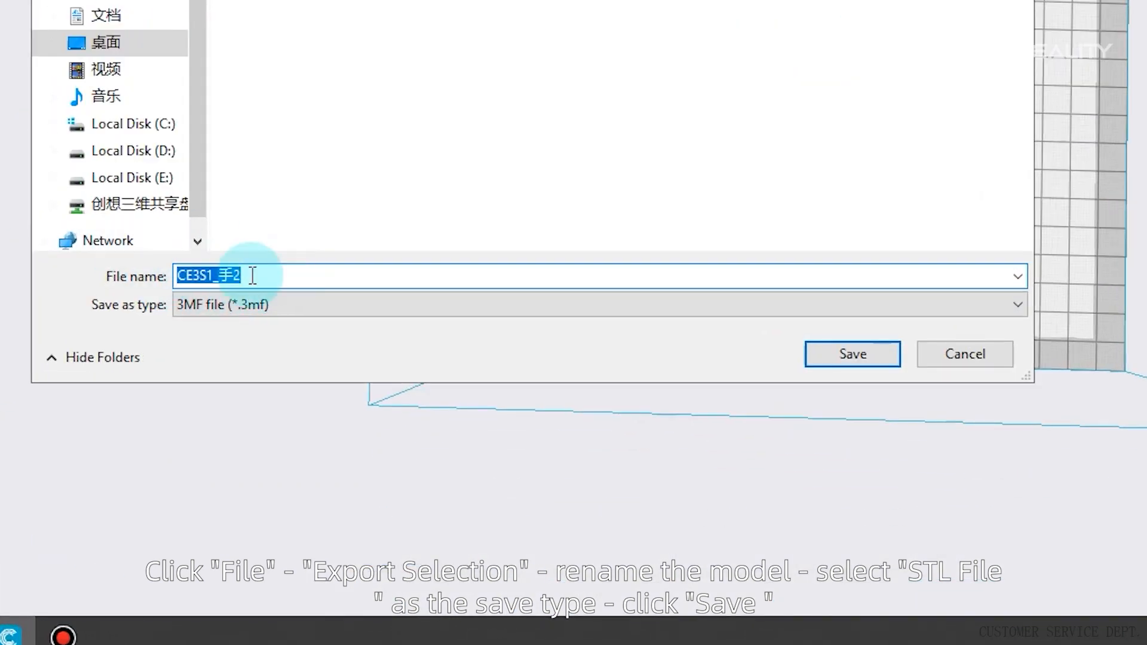
{"action": "type", "text": "123"}
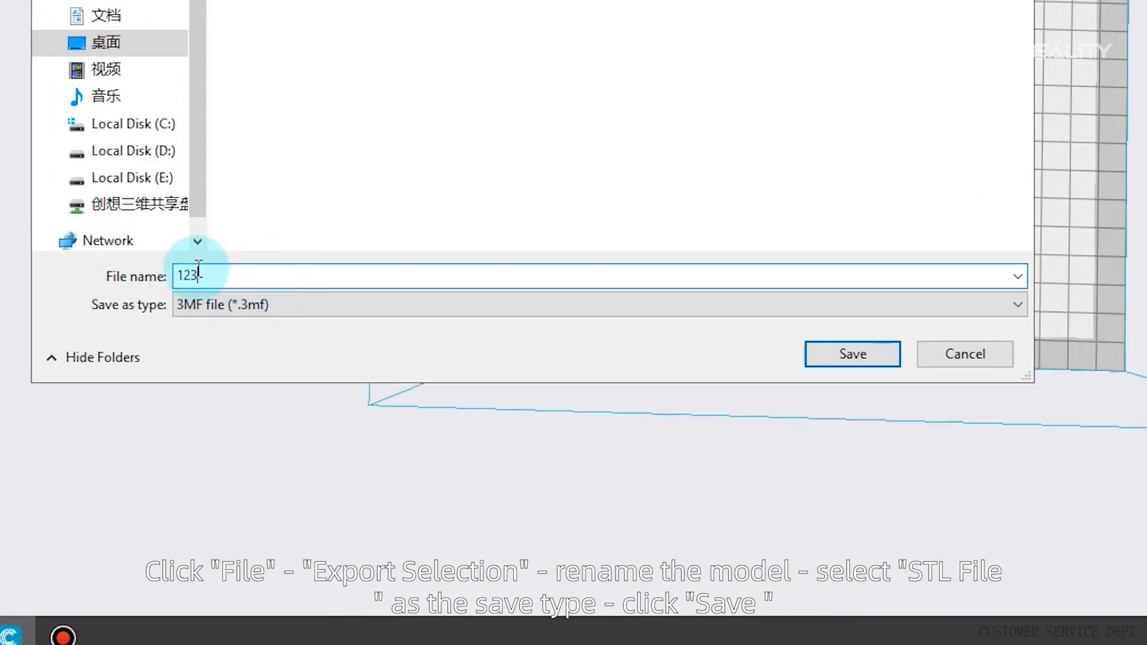
{"action": "left_click", "coordinate": [289, 308]}
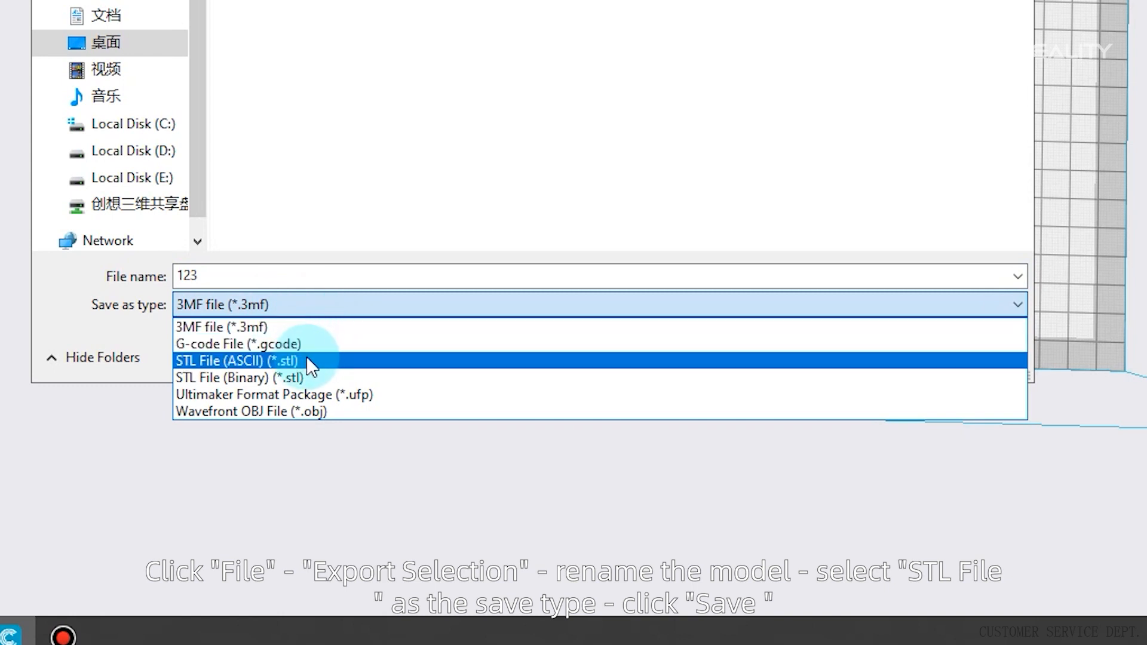
{"action": "left_click", "coordinate": [323, 360]}
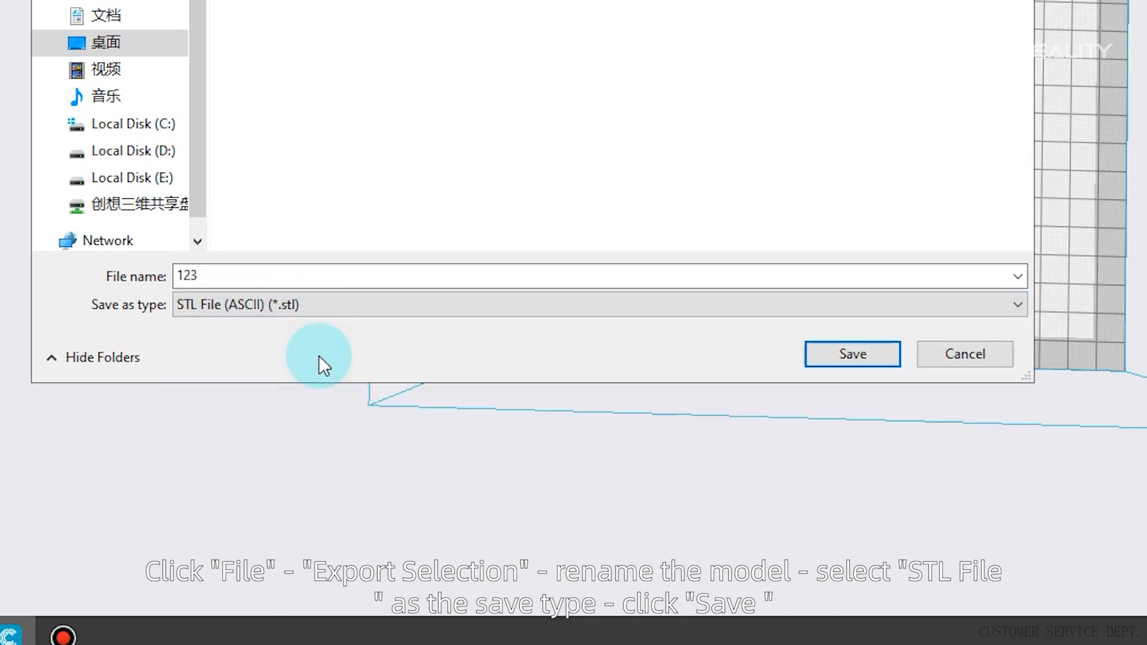
{"action": "left_click", "coordinate": [835, 355]}
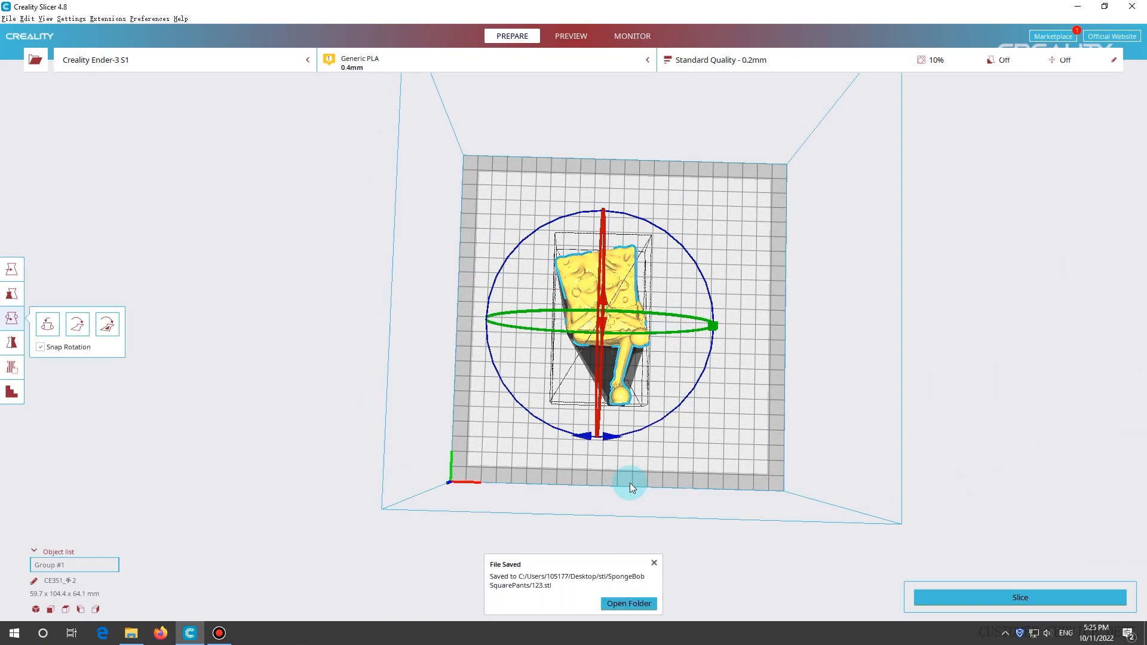
{"action": "left_click", "coordinate": [653, 563]}
Step: Delete the merged model from the build plate and import the exported 123.stl file
{"action": "left_click", "coordinate": [603, 428]}
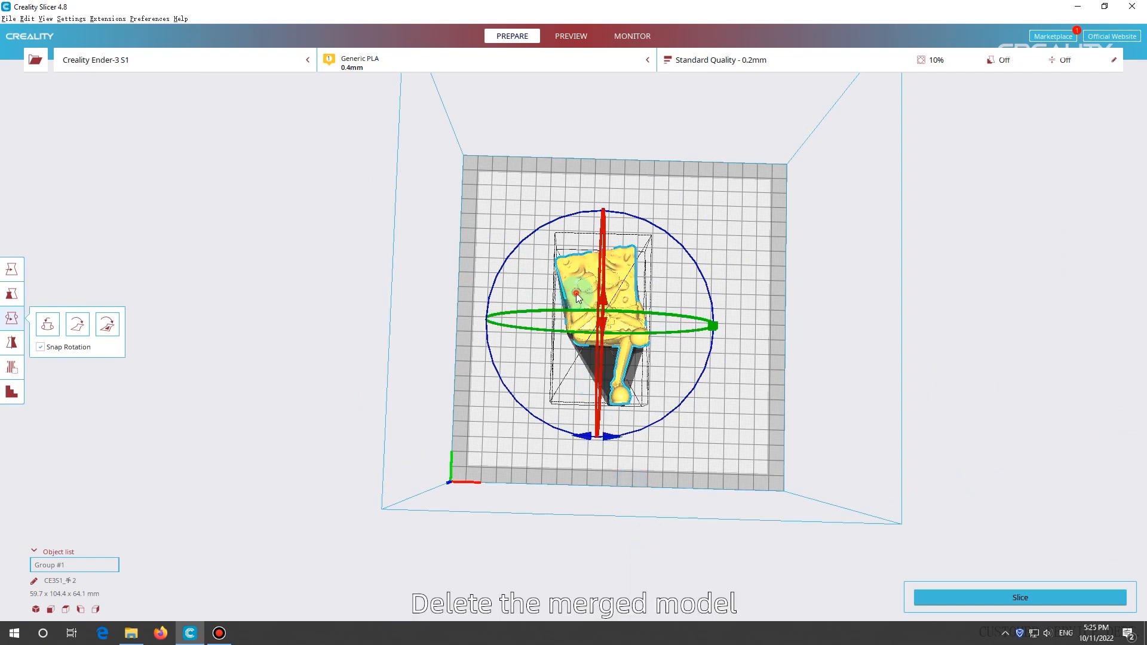
{"action": "key", "text": "Delete"}
{"action": "left_click", "coordinate": [572, 324]}
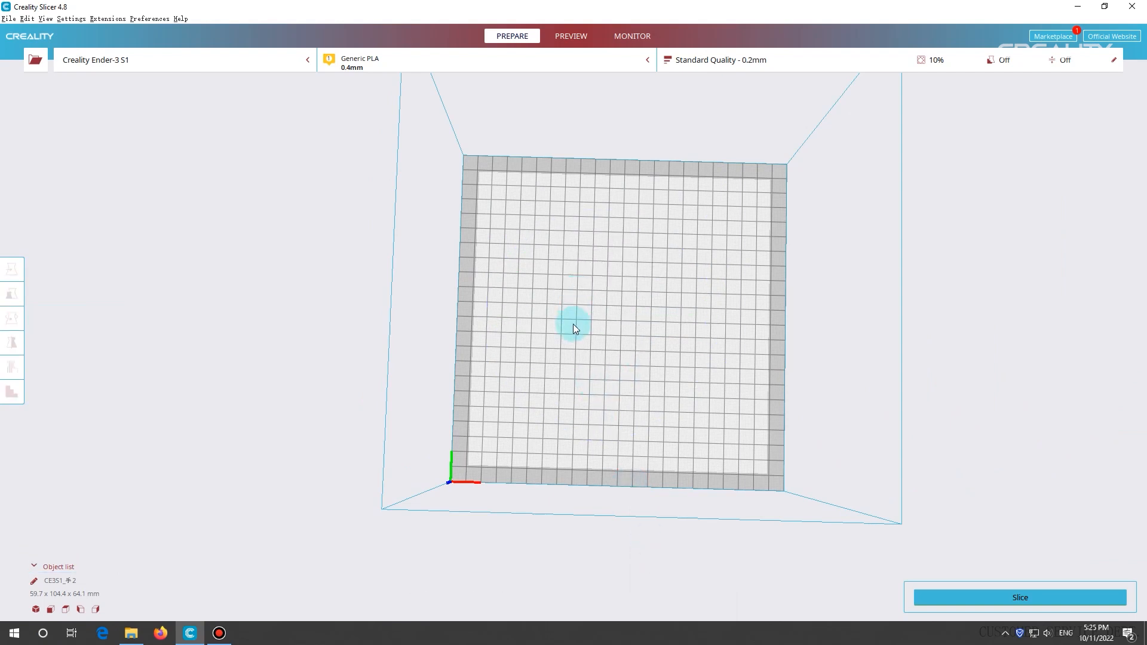
{"action": "left_click", "coordinate": [34, 61]}
{"action": "left_click", "coordinate": [331, 111]}
{"action": "left_click", "coordinate": [642, 482]}
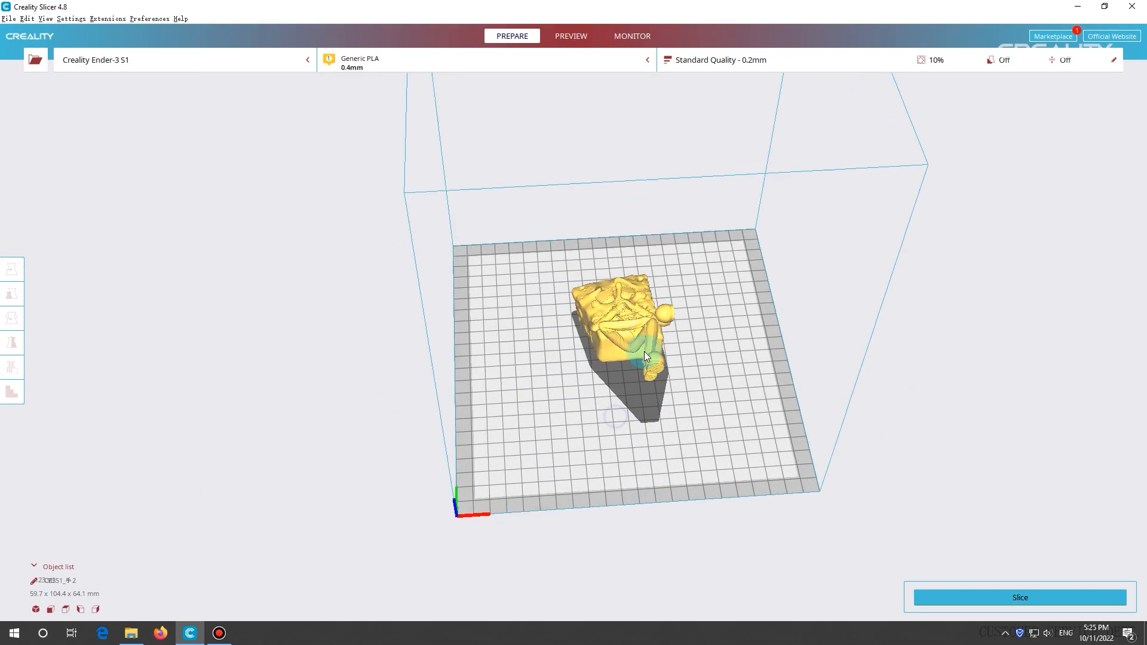
Step: Stand the imported 123.stl model upright by aligning one of its faces with the build plate
{"action": "left_click", "coordinate": [621, 316]}
{"action": "left_click", "coordinate": [106, 324]}
{"action": "scroll", "coordinate": [328, 379], "scroll_direction": "up", "scroll_amount": 10}
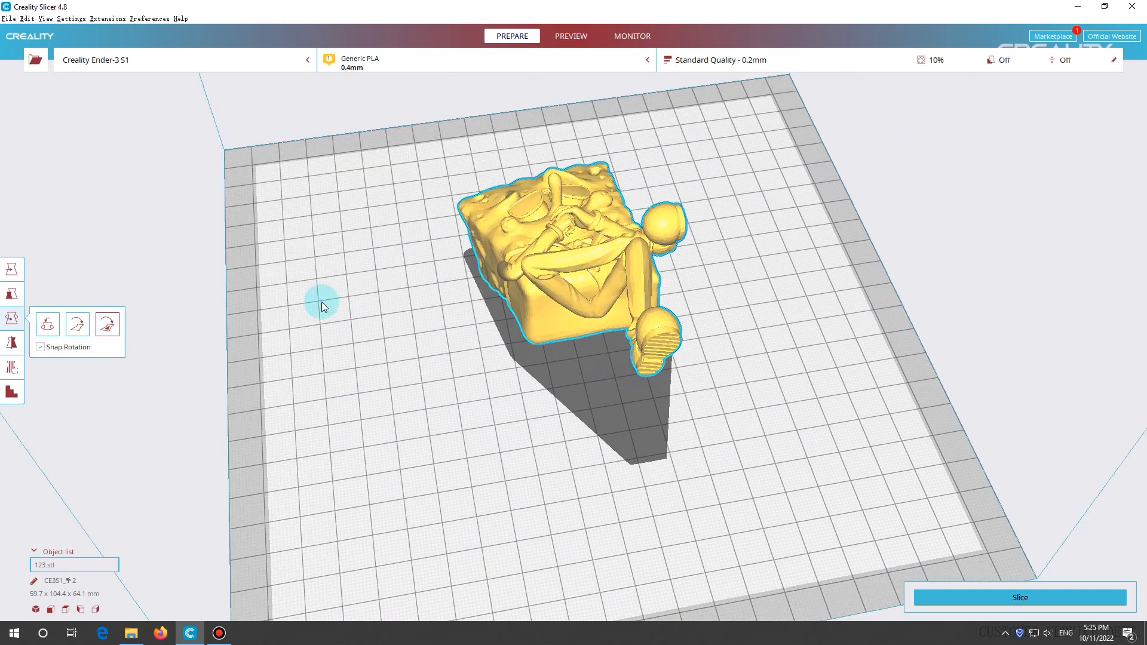
{"action": "scroll", "coordinate": [549, 270], "scroll_direction": "up", "scroll_amount": 3}
{"action": "left_click", "coordinate": [483, 253]}
{"action": "scroll", "coordinate": [500, 324], "scroll_direction": "down", "scroll_amount": 12}
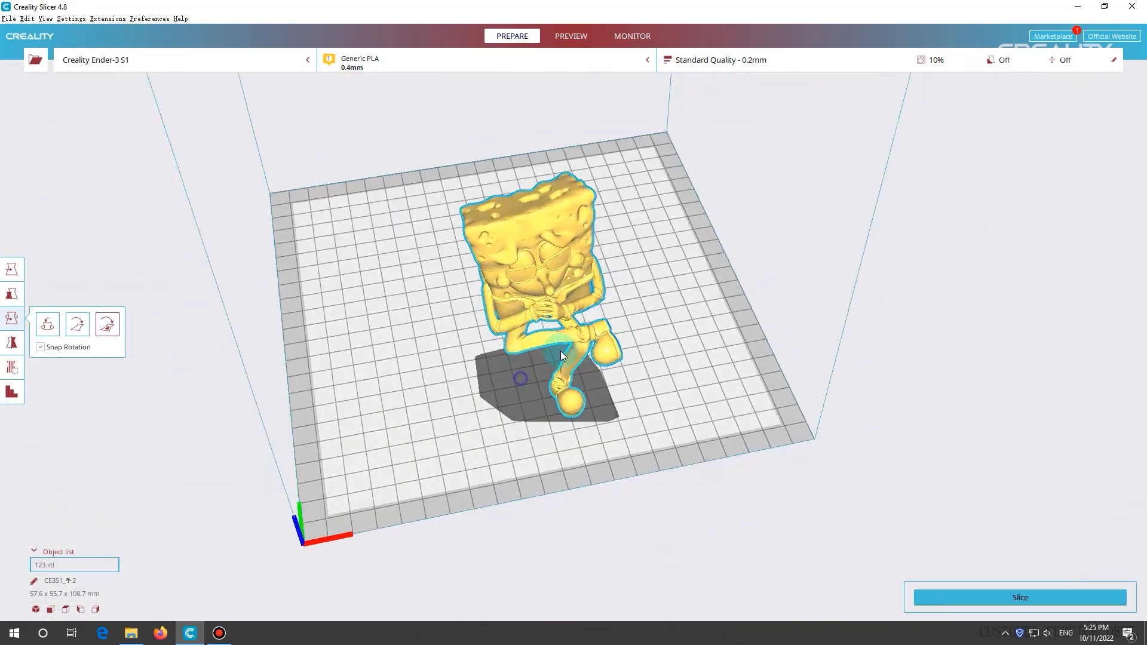
Step: Lay the 123.stl model flat on its nearest resting face, reposition it on the plate, and clear the selection
{"action": "right_click_drag", "start_coordinate": [560, 350], "coordinate": [644, 381]}
{"action": "scroll", "coordinate": [678, 393], "scroll_direction": "up", "scroll_amount": 5}
{"action": "left_click", "coordinate": [87, 324]}
{"action": "scroll", "coordinate": [363, 390], "scroll_direction": "down", "scroll_amount": 10}
{"action": "right_click_drag", "start_coordinate": [466, 325], "coordinate": [260, 420]}
{"action": "left_click", "coordinate": [18, 270]}
{"action": "left_click_drag", "start_coordinate": [507, 280], "coordinate": [573, 270]}
{"action": "left_click", "coordinate": [490, 360]}
{"action": "right_click_drag", "start_coordinate": [490, 361], "coordinate": [514, 350]}
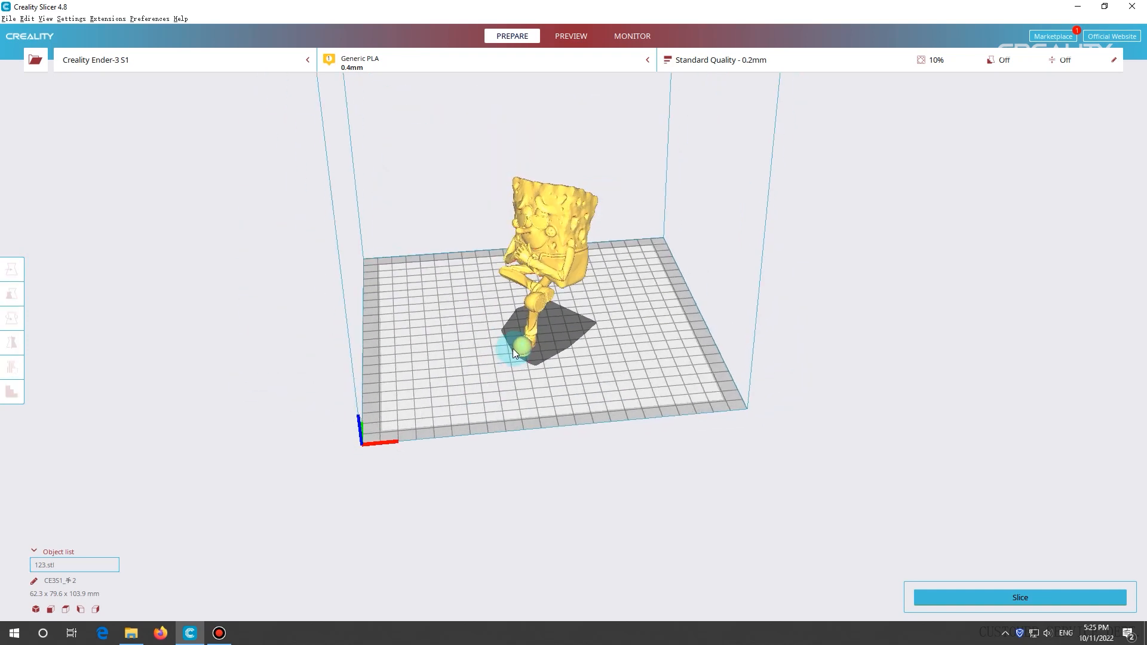
Step: Add the Creality CR-10 Smart printer from the list of Creality models and accept its machine settings
{"action": "left_click", "coordinate": [103, 67]}
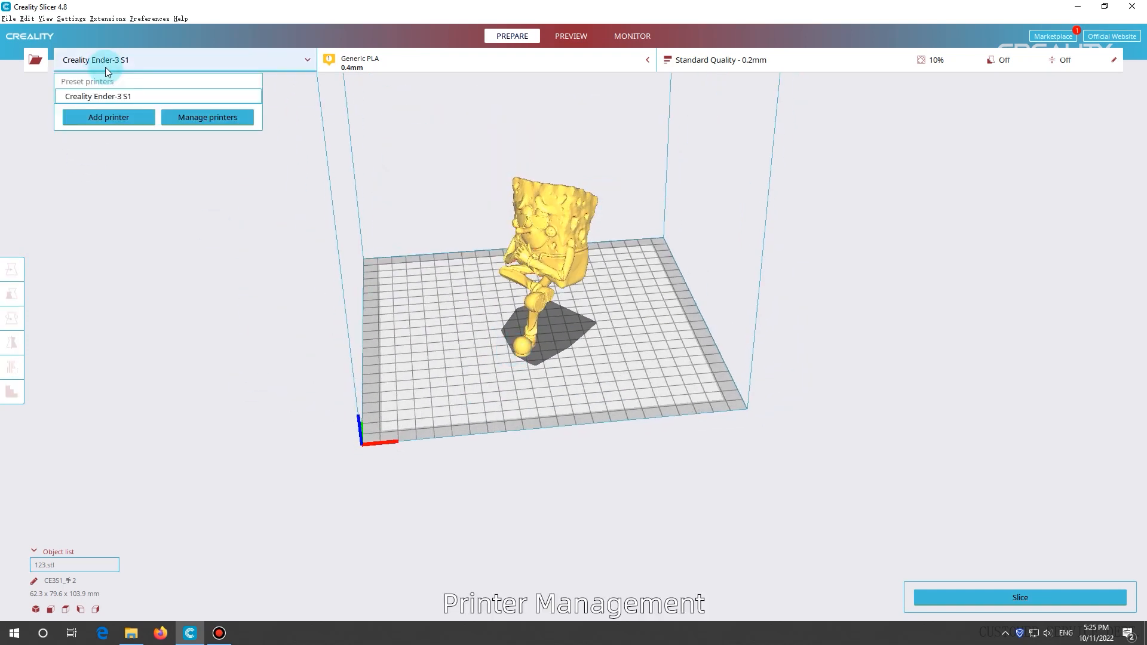
{"action": "left_click", "coordinate": [104, 119]}
{"action": "scroll", "coordinate": [455, 275], "scroll_direction": "down", "scroll_amount": 10}
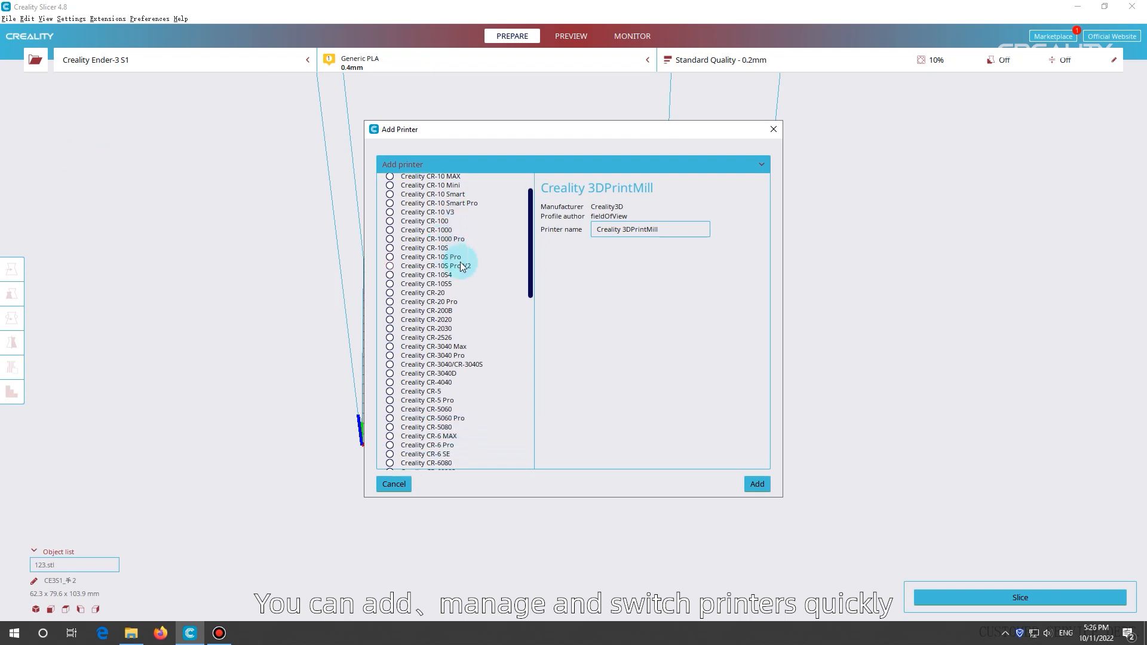
{"action": "scroll", "coordinate": [520, 386], "scroll_direction": "down", "scroll_amount": 1}
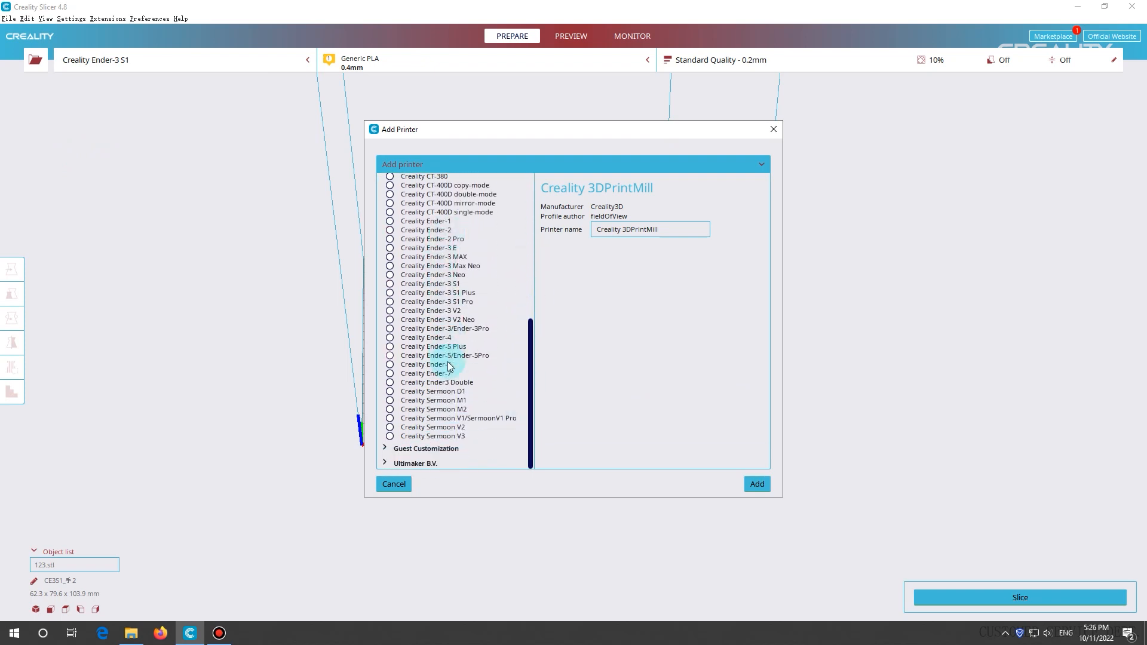
{"action": "scroll", "coordinate": [447, 357], "scroll_direction": "up", "scroll_amount": 10}
{"action": "scroll", "coordinate": [463, 321], "scroll_direction": "up", "scroll_amount": 5}
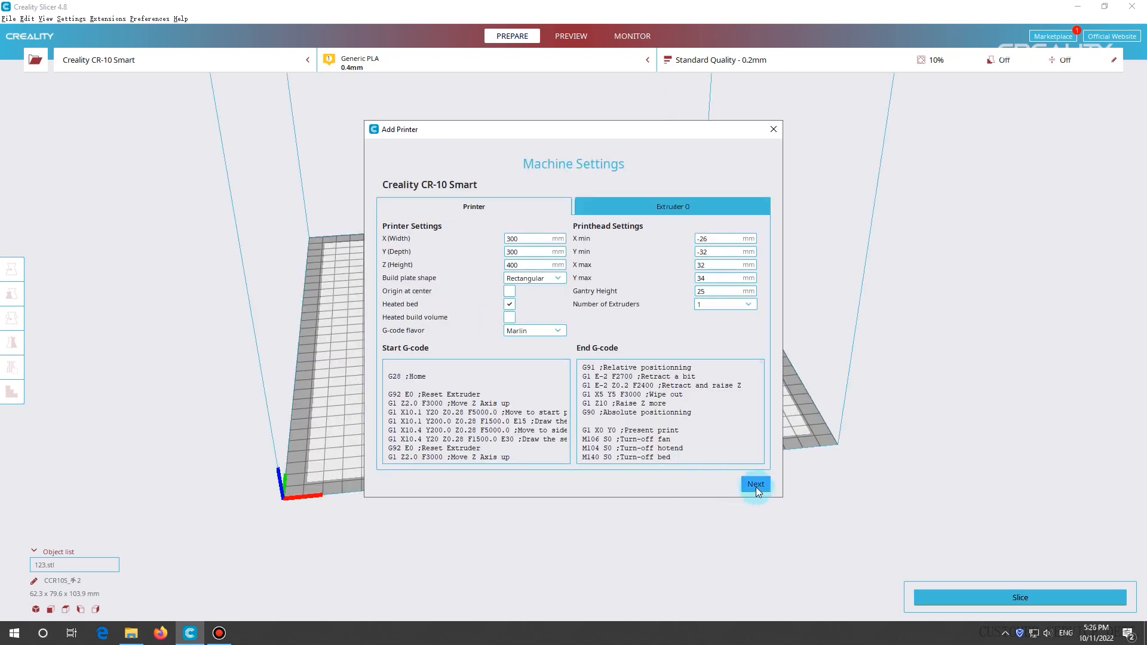
{"action": "left_click", "coordinate": [756, 485]}
{"action": "right_click", "coordinate": [482, 432]}
{"action": "left_click", "coordinate": [479, 417]}
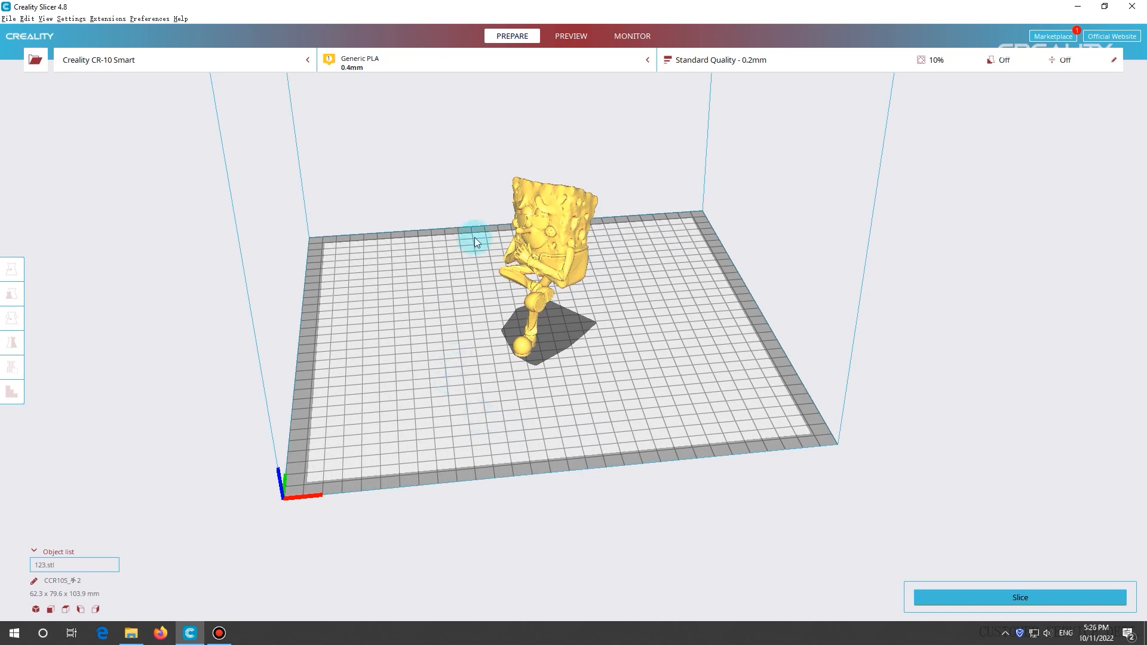
Step: Examine the available material brands and the nozzle size options for the CR-10 Smart printer
{"action": "left_click", "coordinate": [415, 64]}
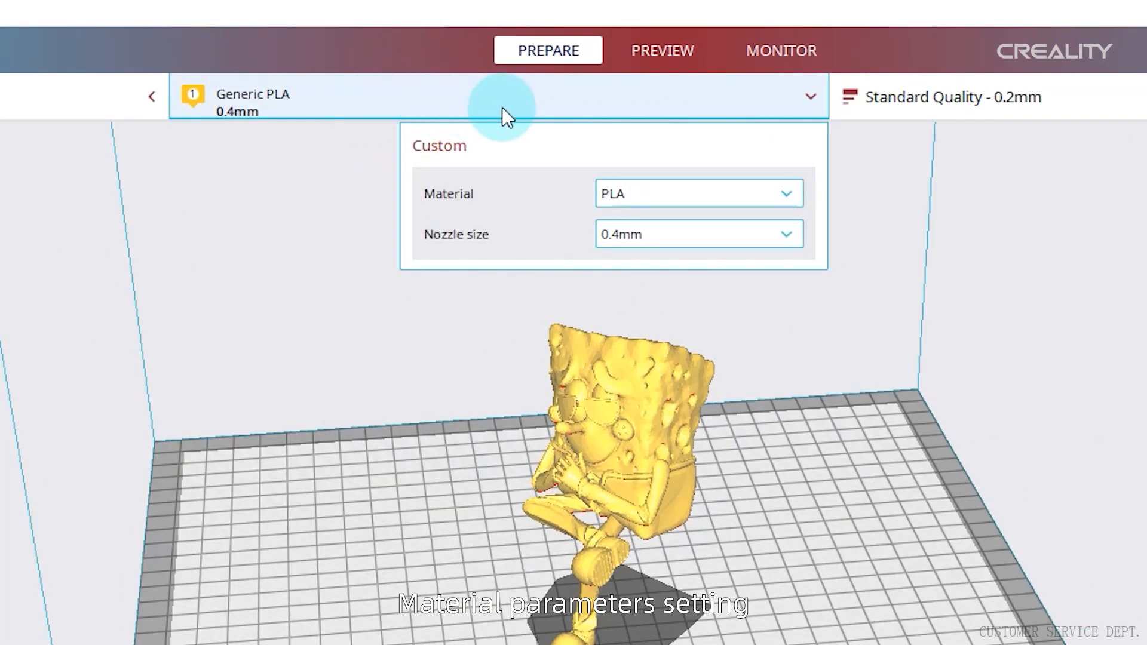
{"action": "left_click", "coordinate": [674, 191]}
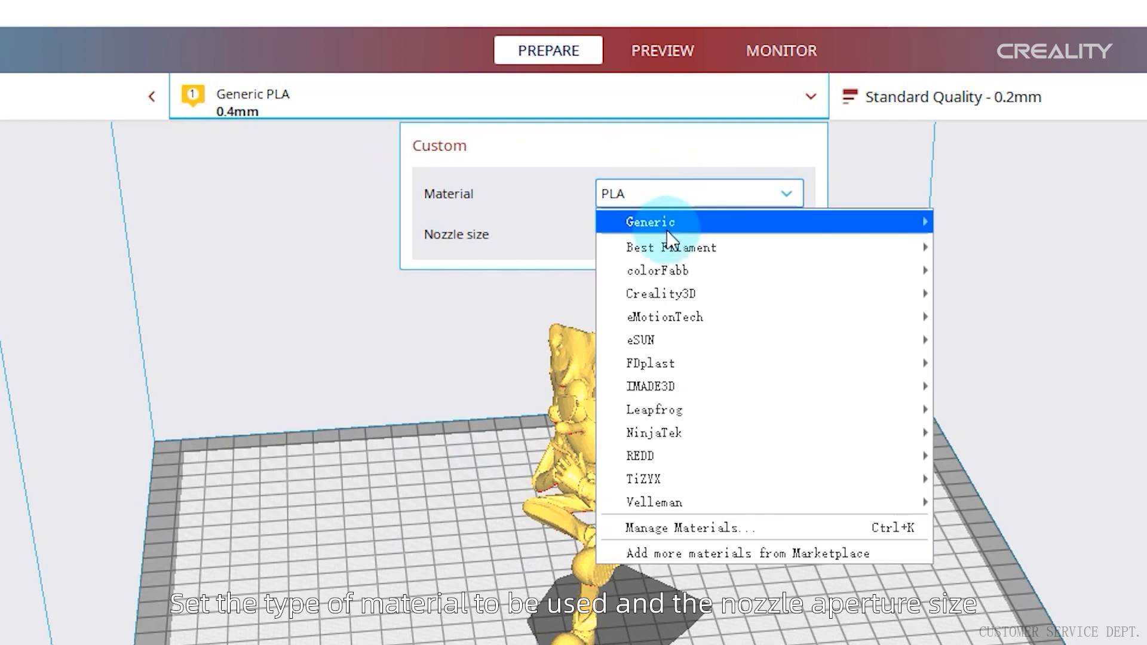
{"action": "mouse_move", "coordinate": [687, 224]}
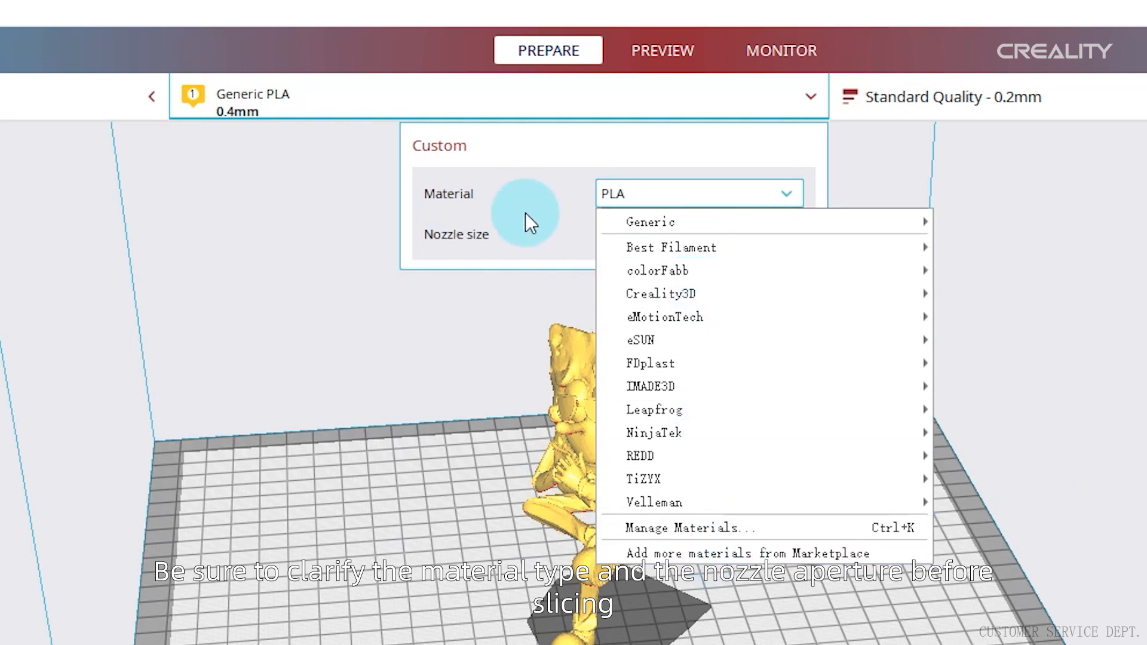
{"action": "left_click", "coordinate": [540, 246]}
{"action": "left_click", "coordinate": [696, 232]}
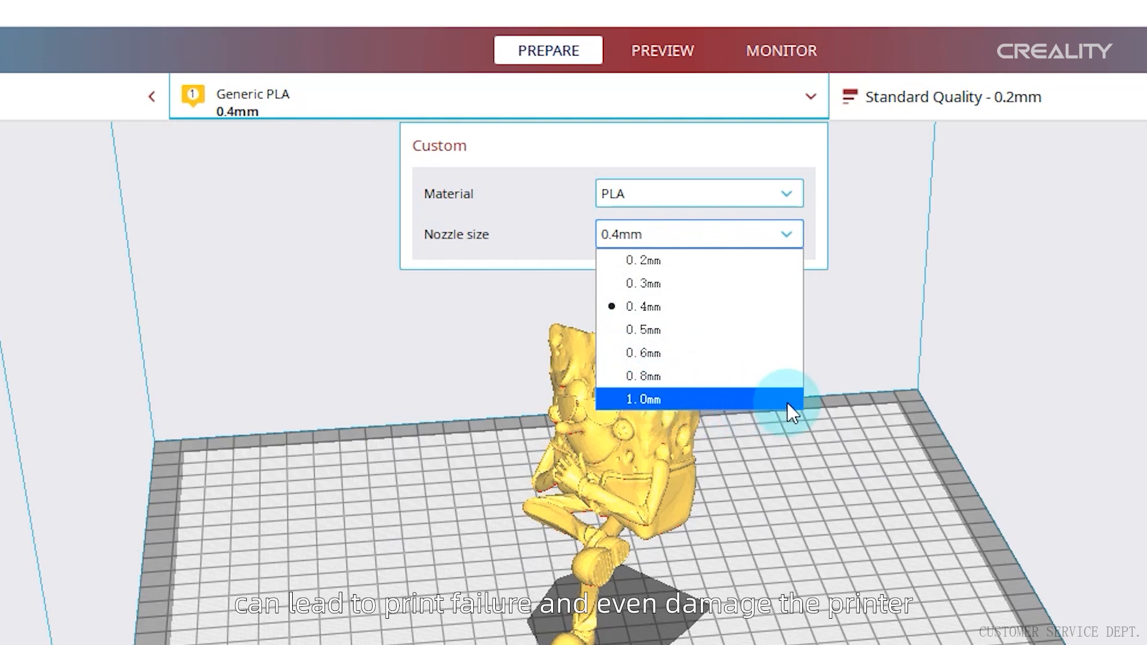
{"action": "left_click", "coordinate": [831, 295]}
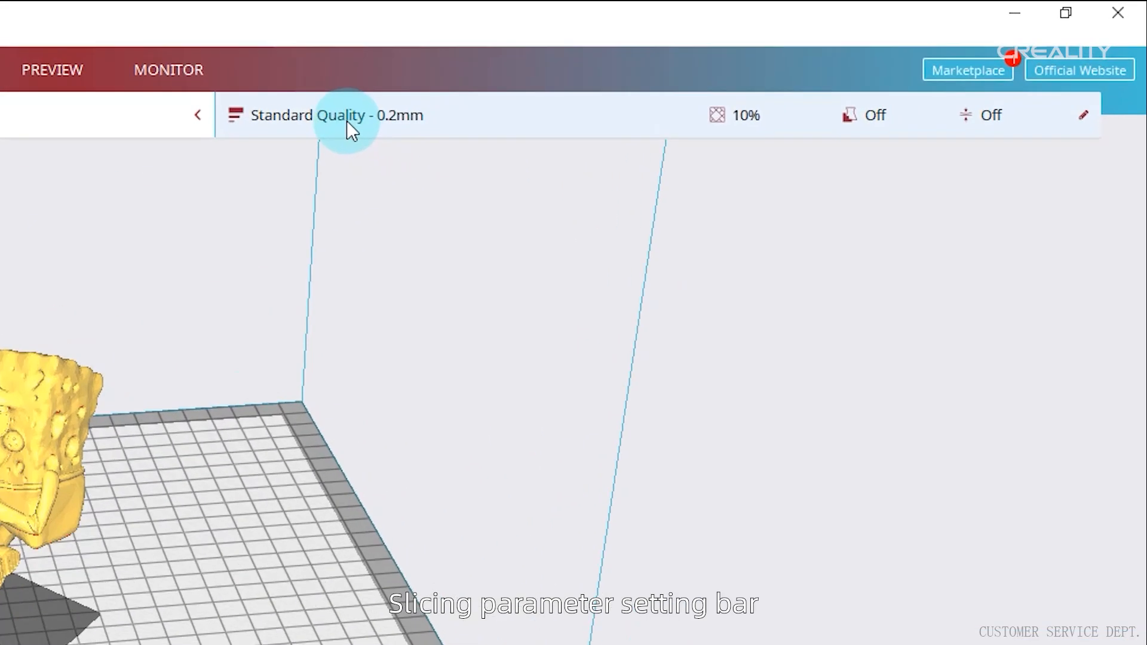
Step: Try the 0.12 and 0.16 print profiles, choose the 0.2 Standard Quality profile, and set the infill to 20%
{"action": "left_click", "coordinate": [346, 120]}
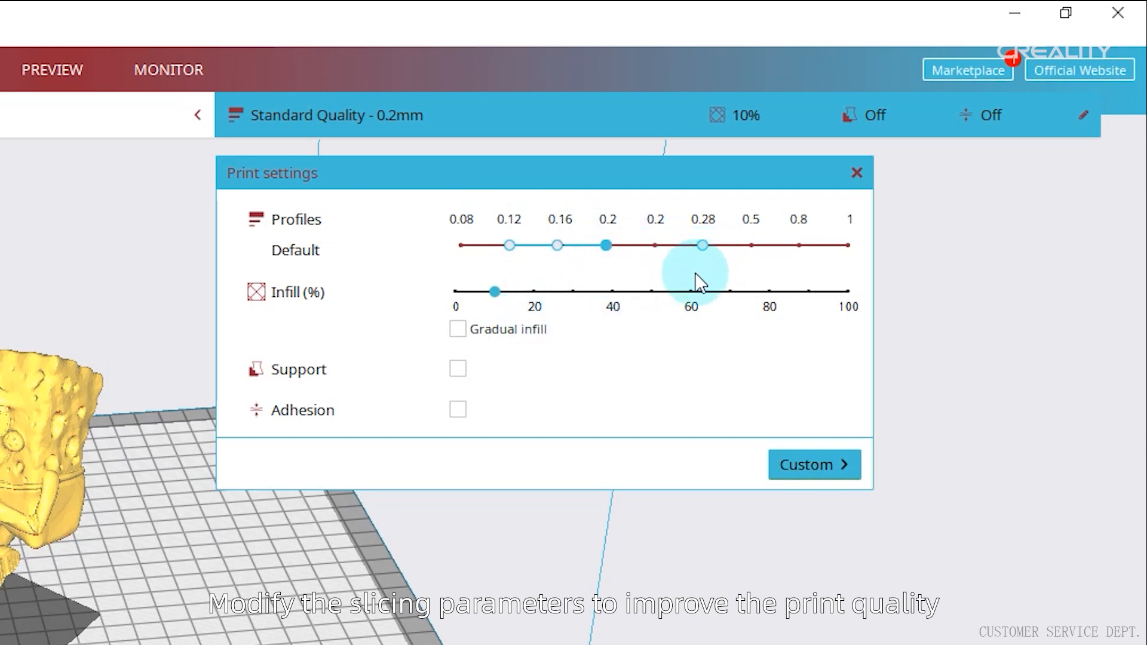
{"action": "left_click", "coordinate": [509, 245]}
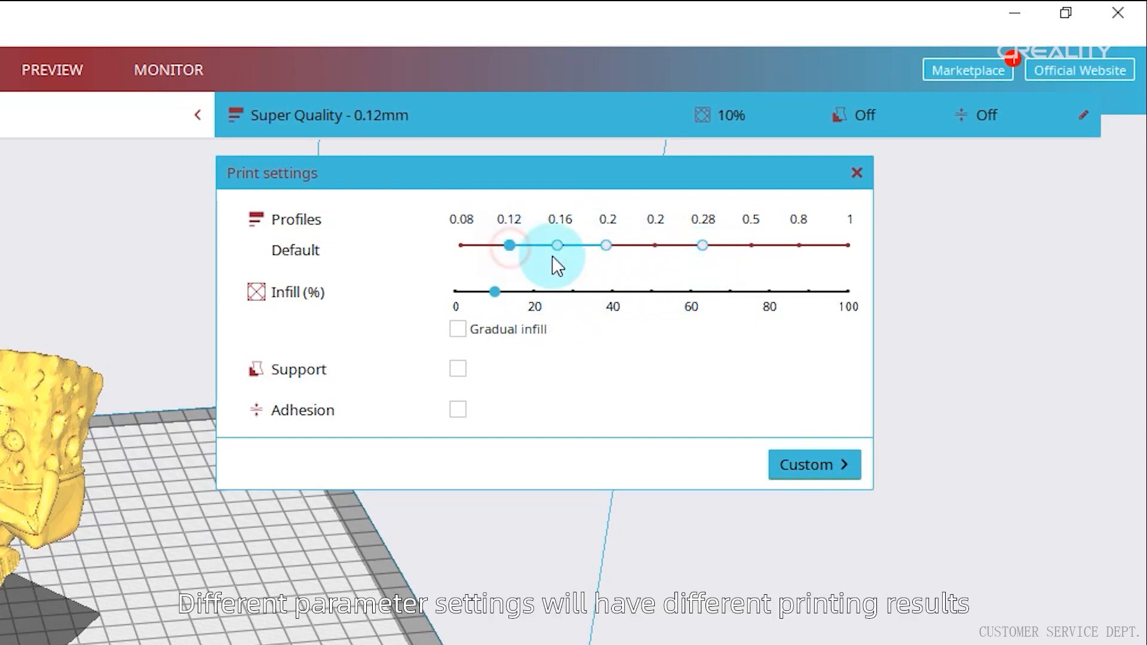
{"action": "left_click", "coordinate": [557, 245]}
{"action": "left_click", "coordinate": [605, 245]}
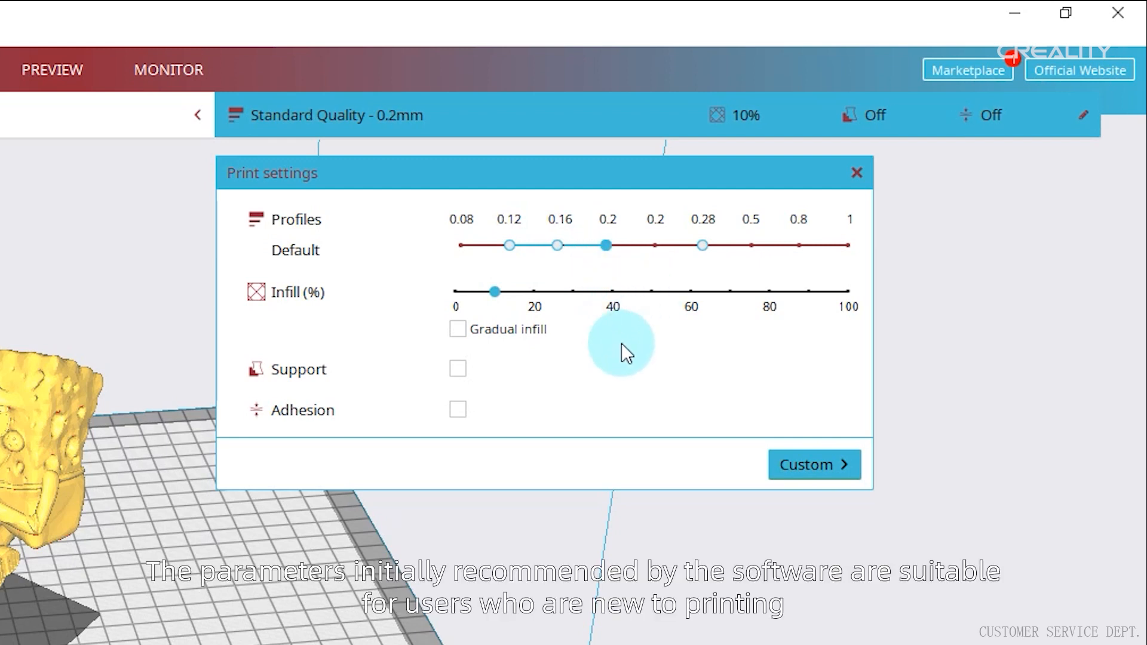
{"action": "left_click", "coordinate": [534, 292]}
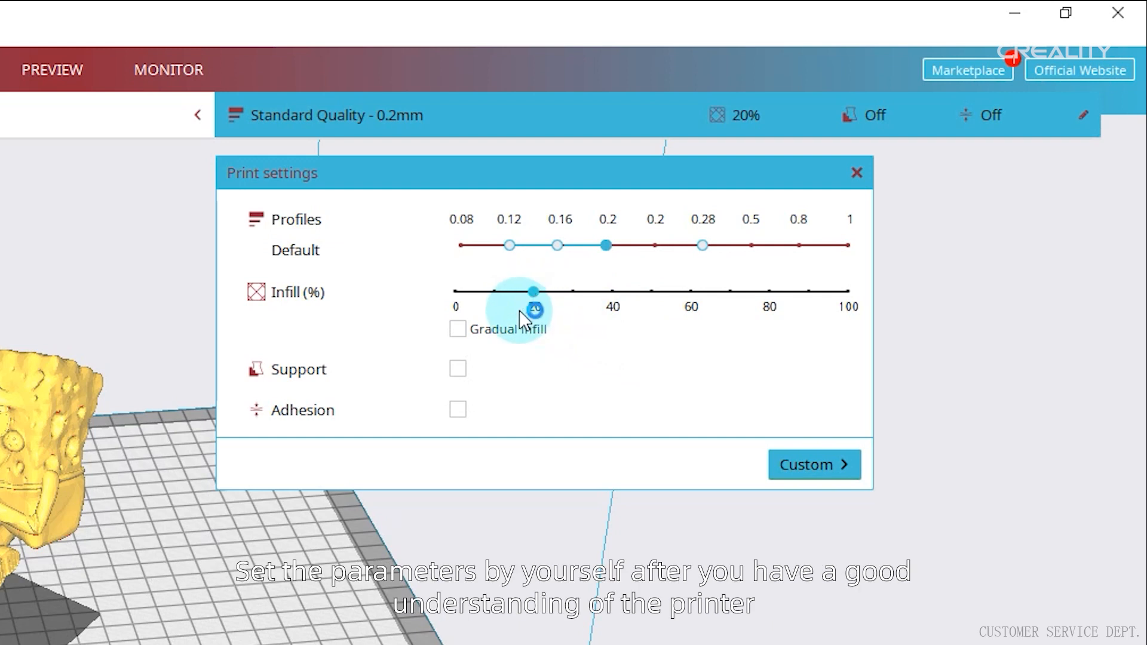
Step: Switch the print settings to the custom view and look over the list of available quality profiles
{"action": "left_click", "coordinate": [802, 463]}
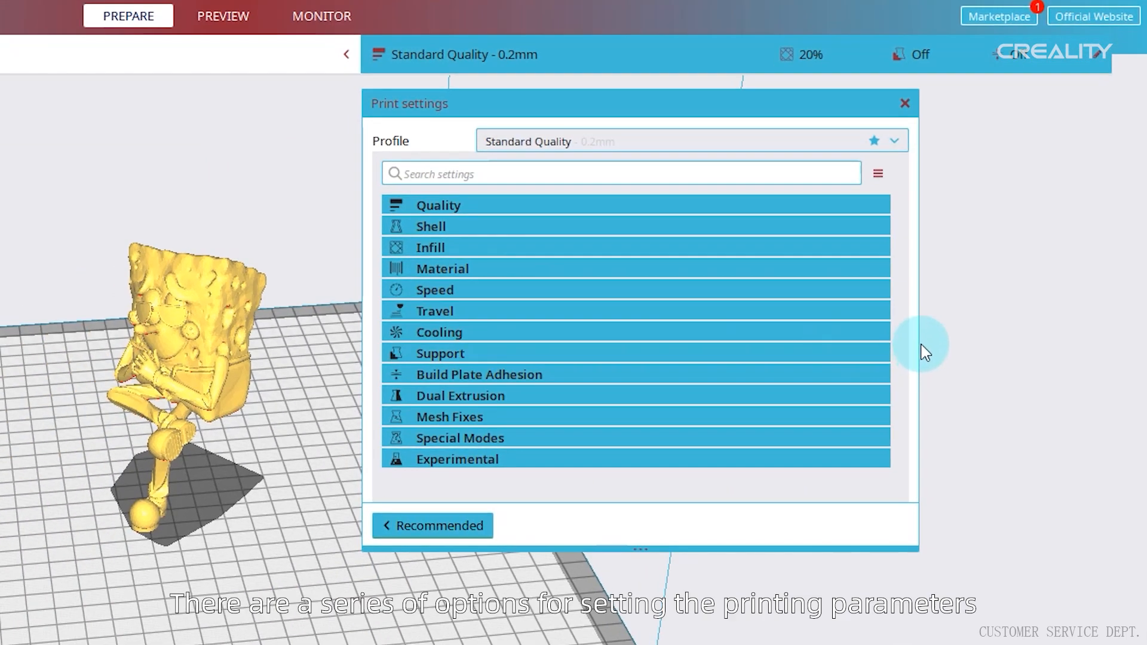
{"action": "left_click", "coordinate": [895, 142]}
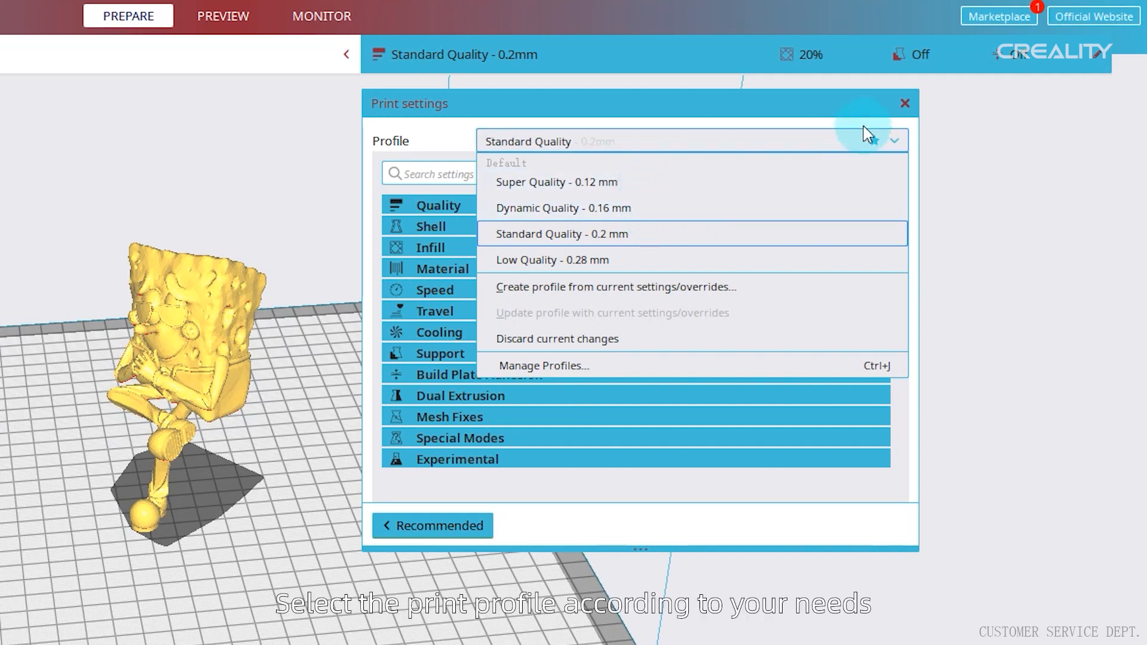
{"action": "left_click", "coordinate": [900, 142]}
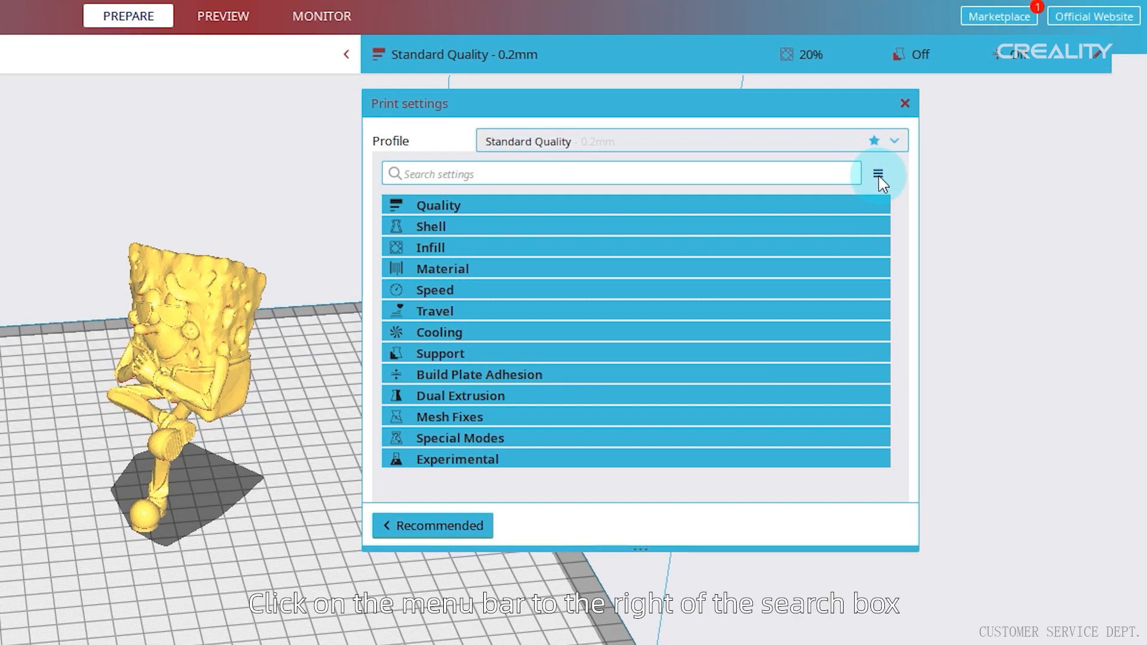
Step: Cycle the setting visibility level through Basic, Advanced, Expert and all to compare the option lists
{"action": "left_click", "coordinate": [877, 175]}
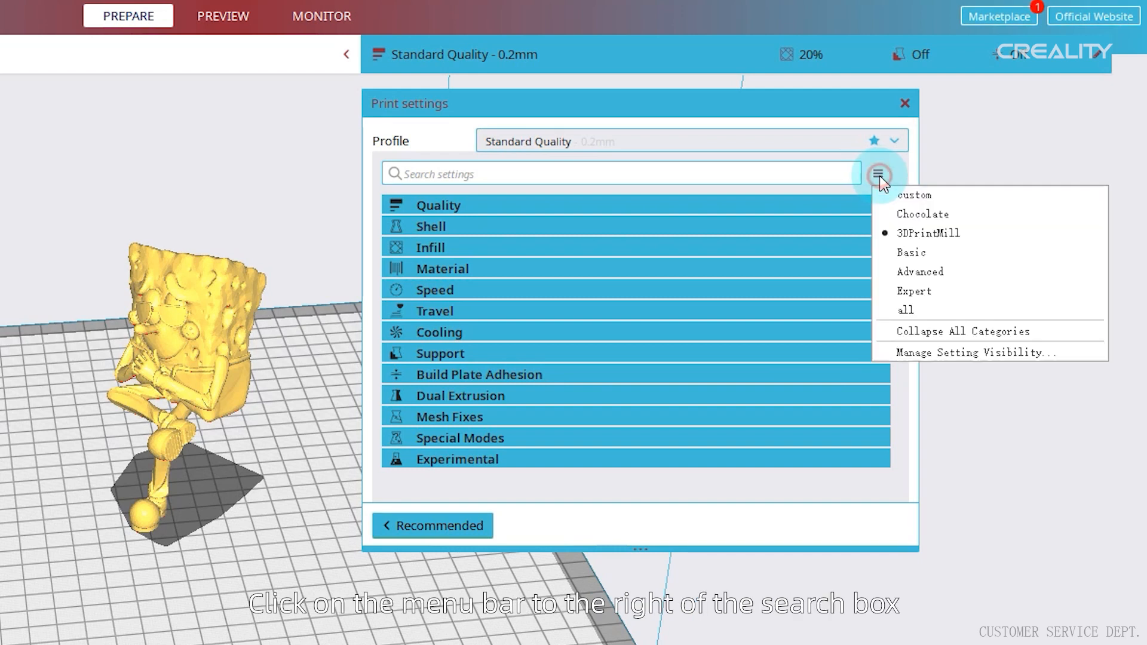
{"action": "left_click", "coordinate": [933, 257]}
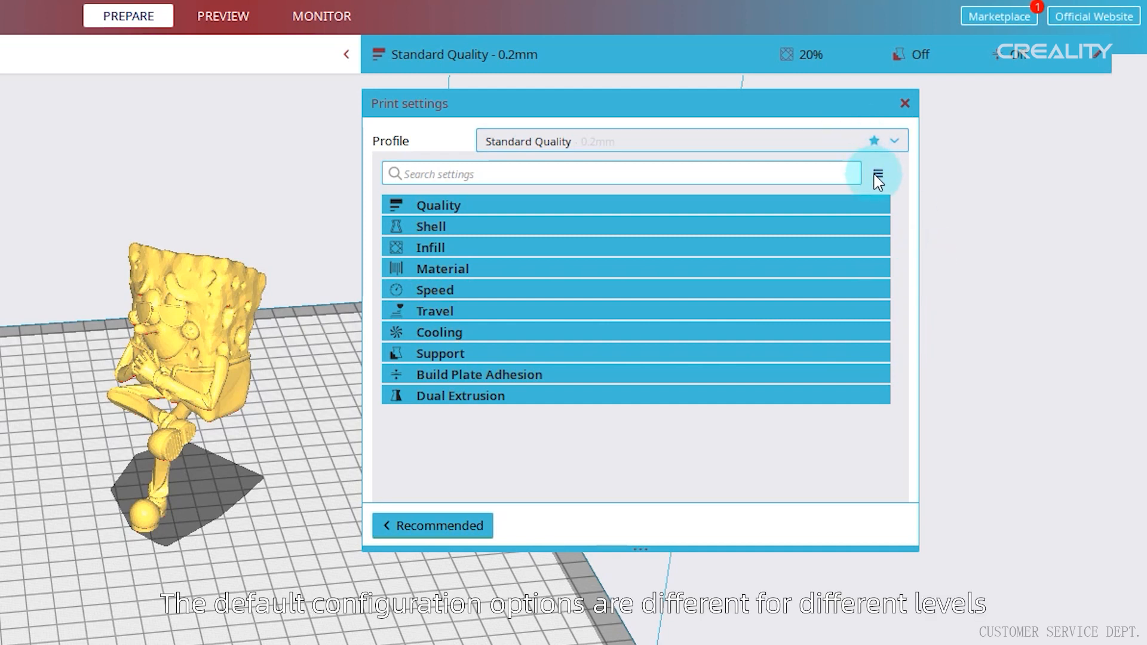
{"action": "left_click", "coordinate": [875, 173]}
{"action": "left_click", "coordinate": [912, 276]}
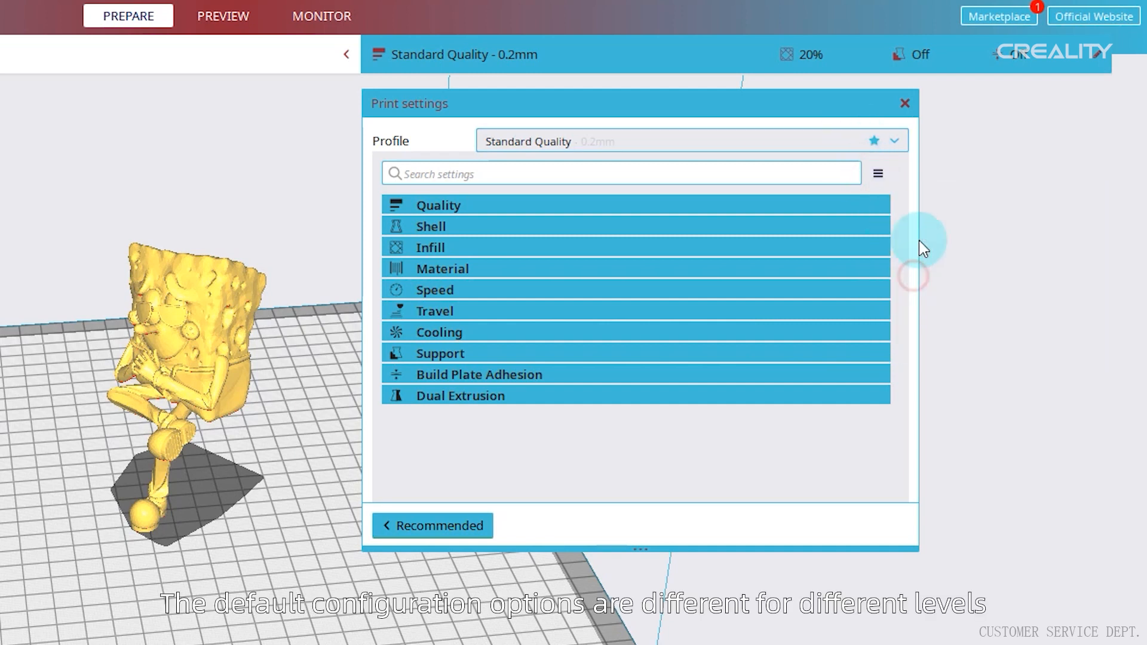
{"action": "left_click", "coordinate": [879, 175]}
{"action": "left_click", "coordinate": [916, 299]}
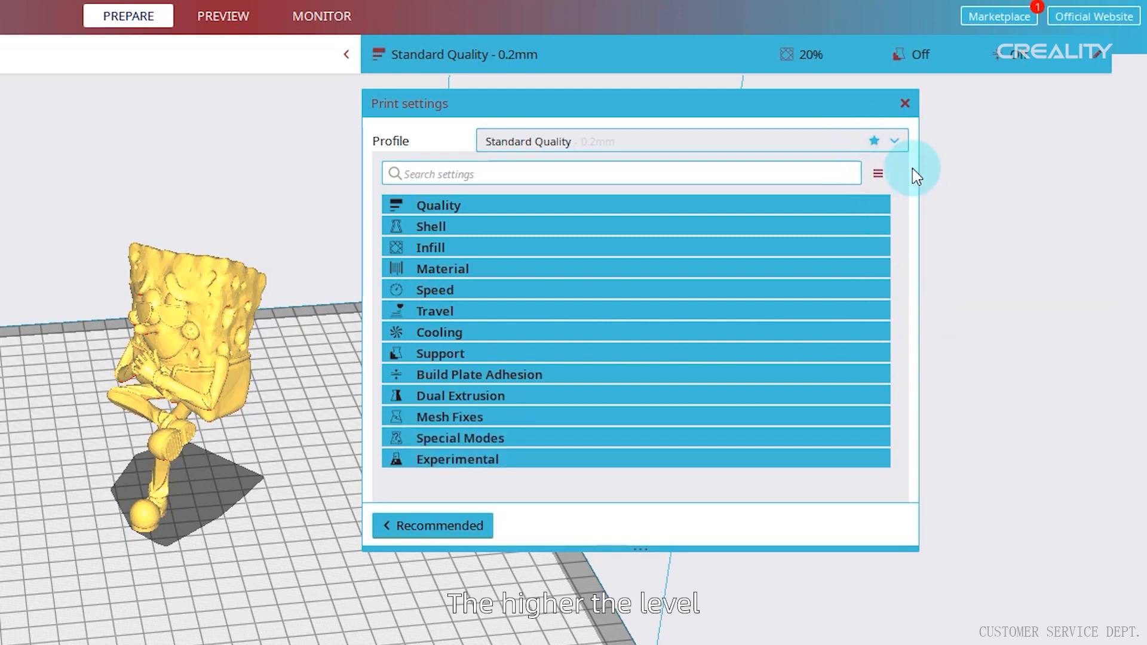
{"action": "left_click", "coordinate": [878, 173]}
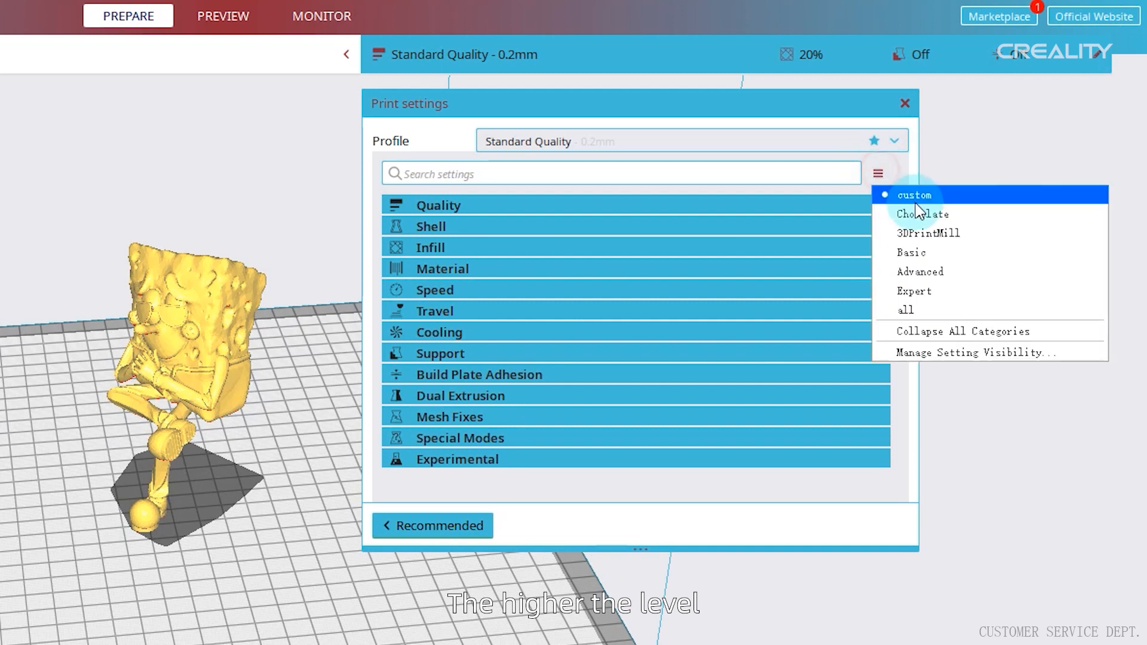
{"action": "left_click", "coordinate": [923, 310]}
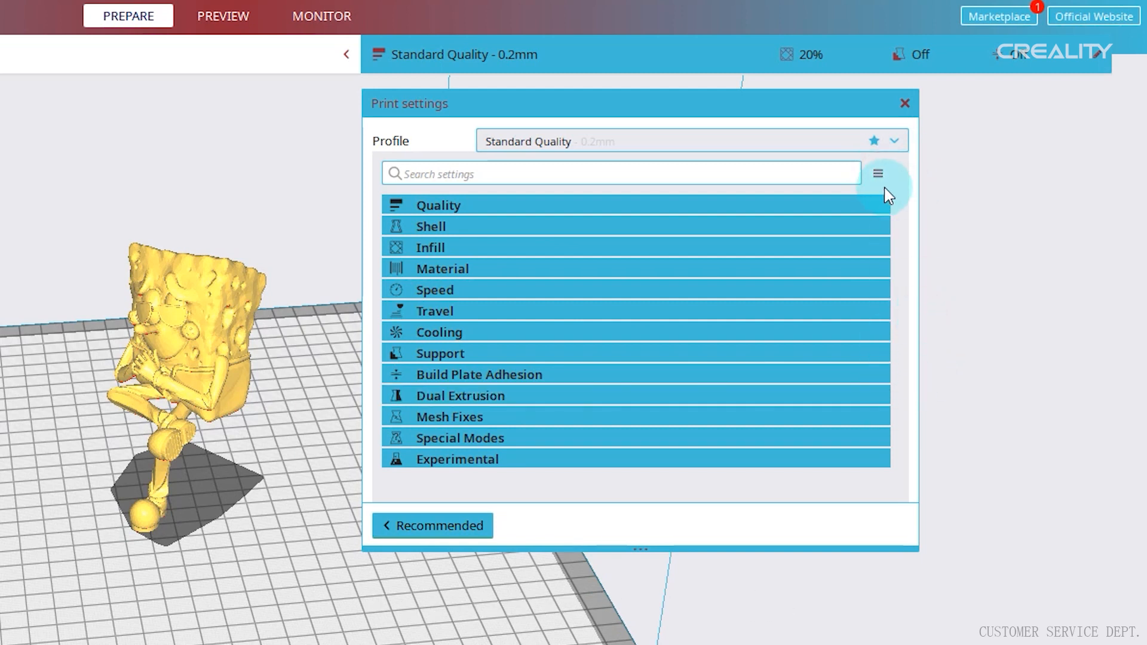
Step: Set the setting visibility level to Basic and expand the Quality category to show its layer height option
{"action": "left_click", "coordinate": [878, 173]}
{"action": "left_click", "coordinate": [919, 254]}
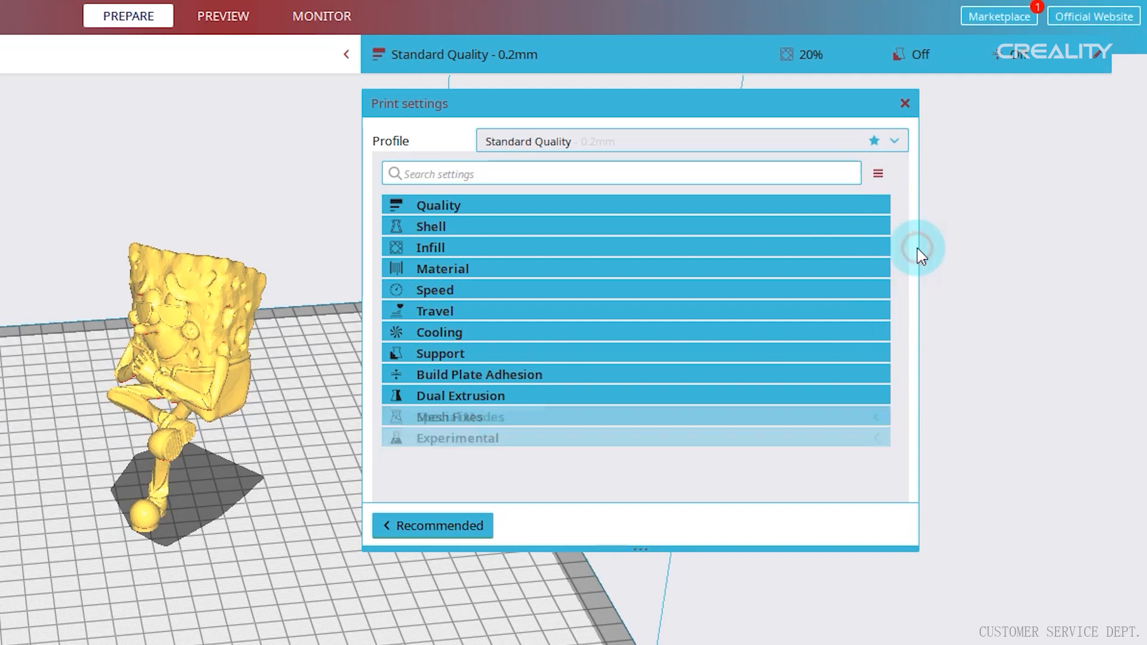
{"action": "left_click", "coordinate": [583, 204]}
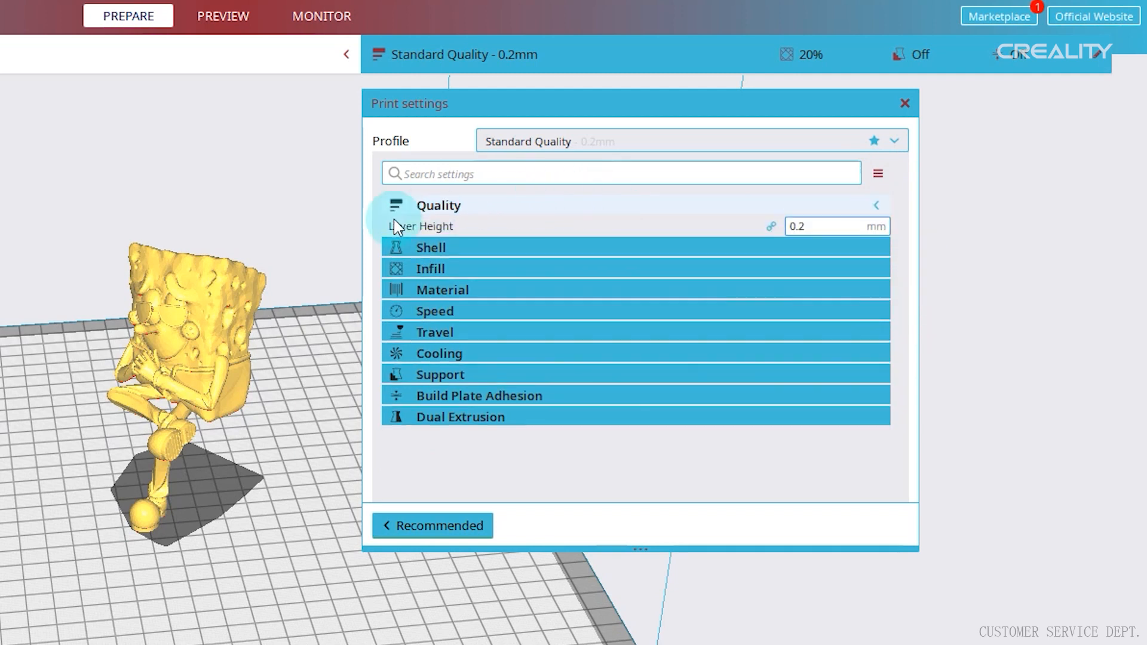
{"action": "left_click", "coordinate": [878, 201]}
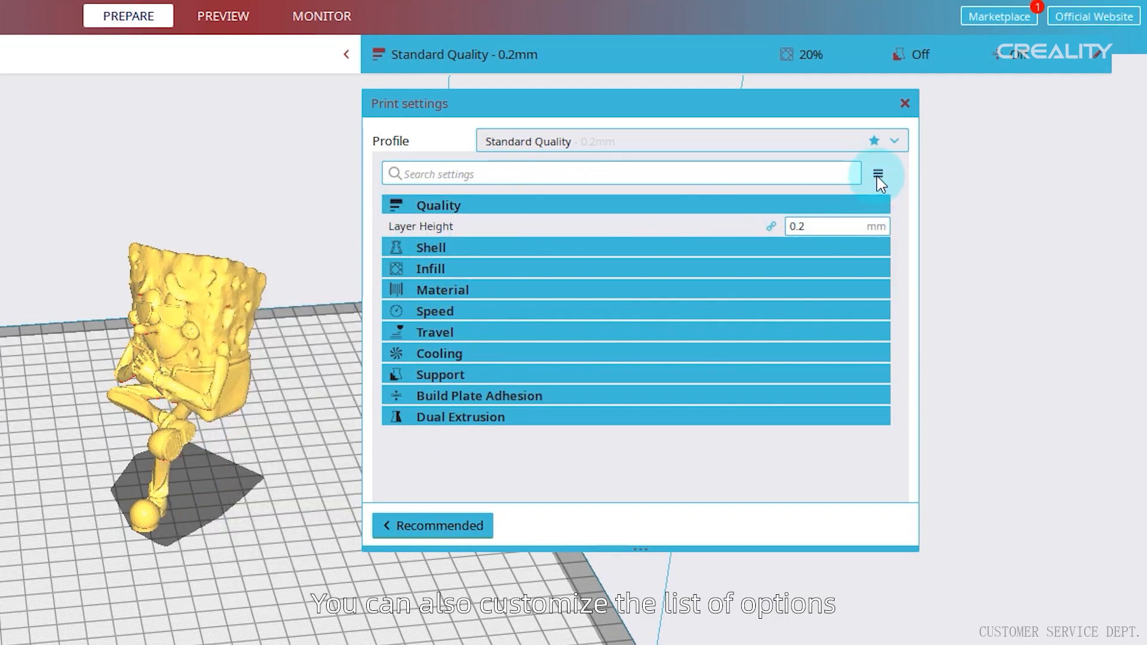
Step: Make Initial Layer Height, Line Width and Wall Line Width visible in the Quality category through the setting visibility preferences
{"action": "left_click", "coordinate": [877, 174]}
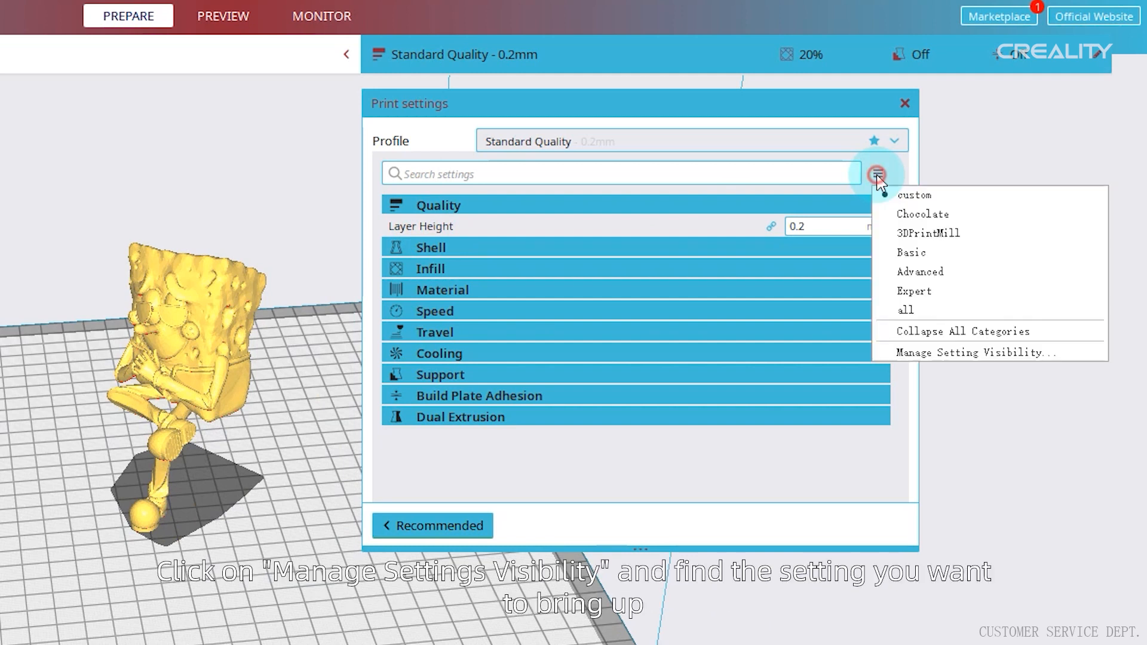
{"action": "left_click", "coordinate": [930, 354]}
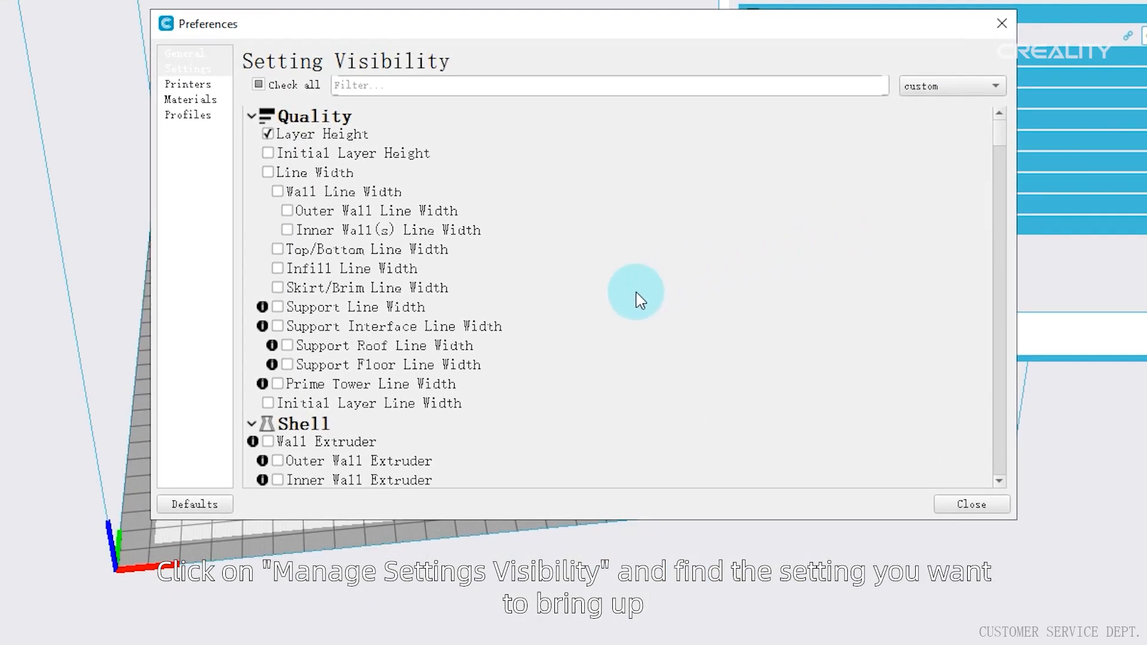
{"action": "left_click", "coordinate": [268, 153]}
{"action": "left_click", "coordinate": [268, 172]}
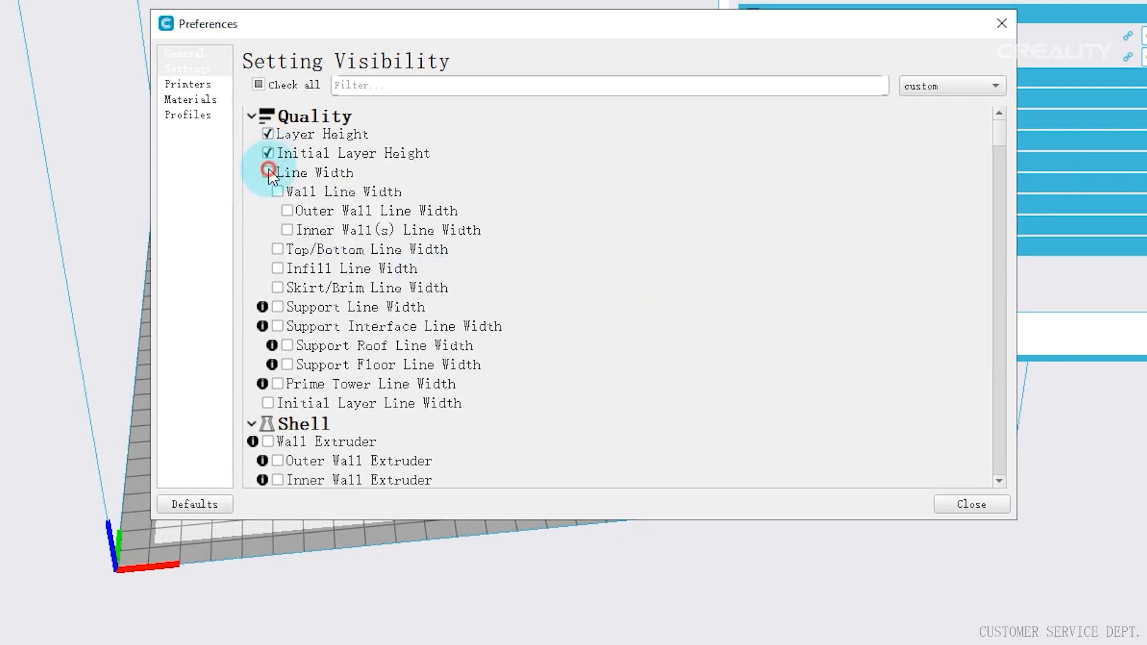
{"action": "left_click", "coordinate": [277, 191]}
{"action": "left_click", "coordinate": [713, 26]}
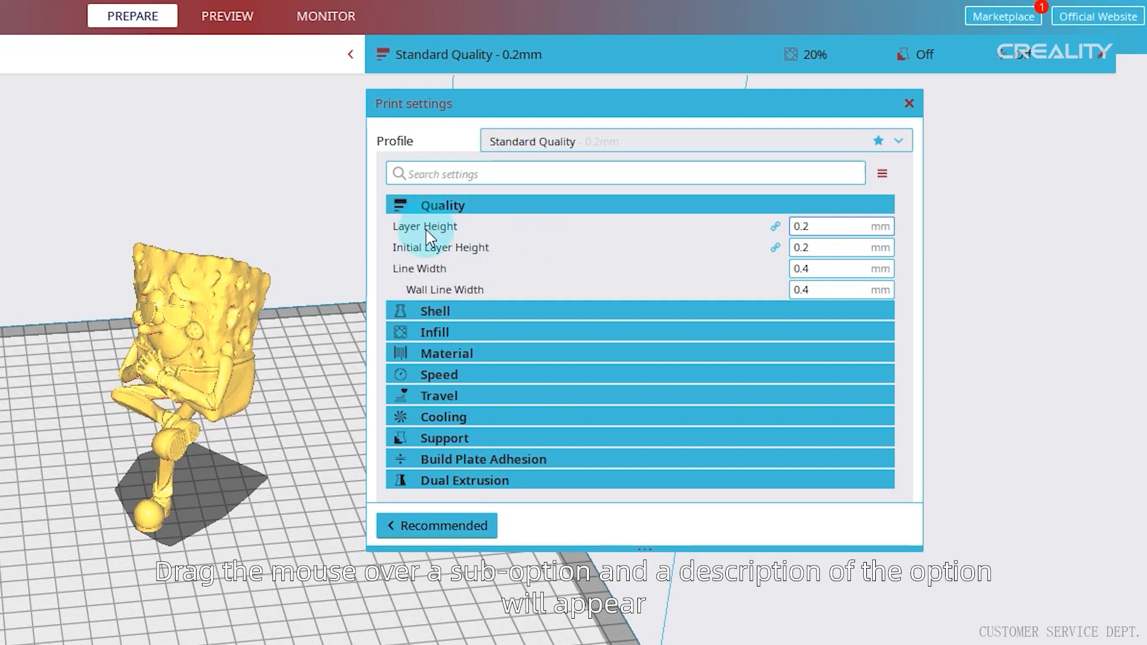
Step: Read the descriptions of the Quality layer height options and return the setting visibility level to Basic
{"action": "mouse_move", "coordinate": [428, 234]}
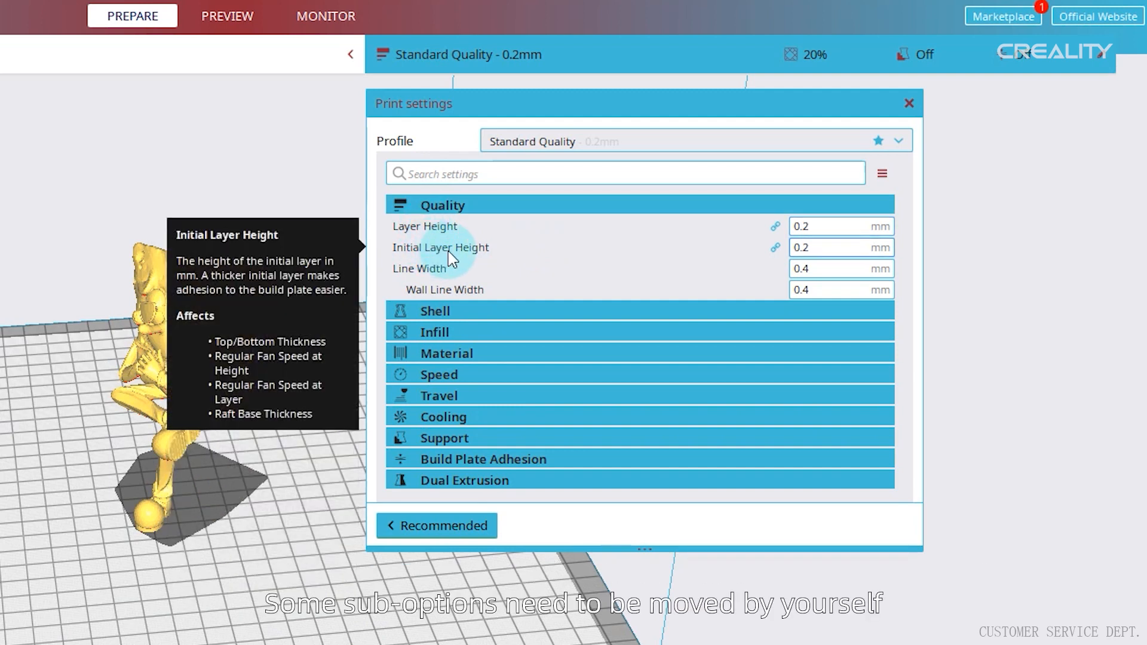
{"action": "left_click", "coordinate": [883, 174]}
{"action": "left_click", "coordinate": [914, 251]}
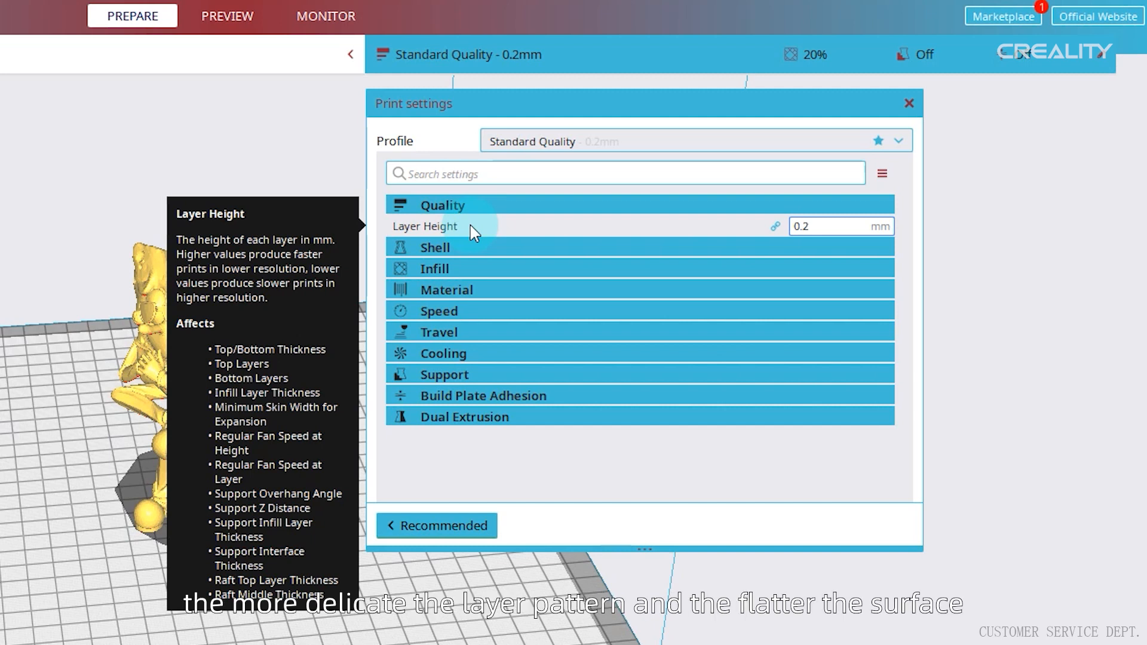
Step: Try a layer height of 0.1 mm in the Quality settings, then put it back to 0.2 mm
{"action": "double_click", "coordinate": [832, 226]}
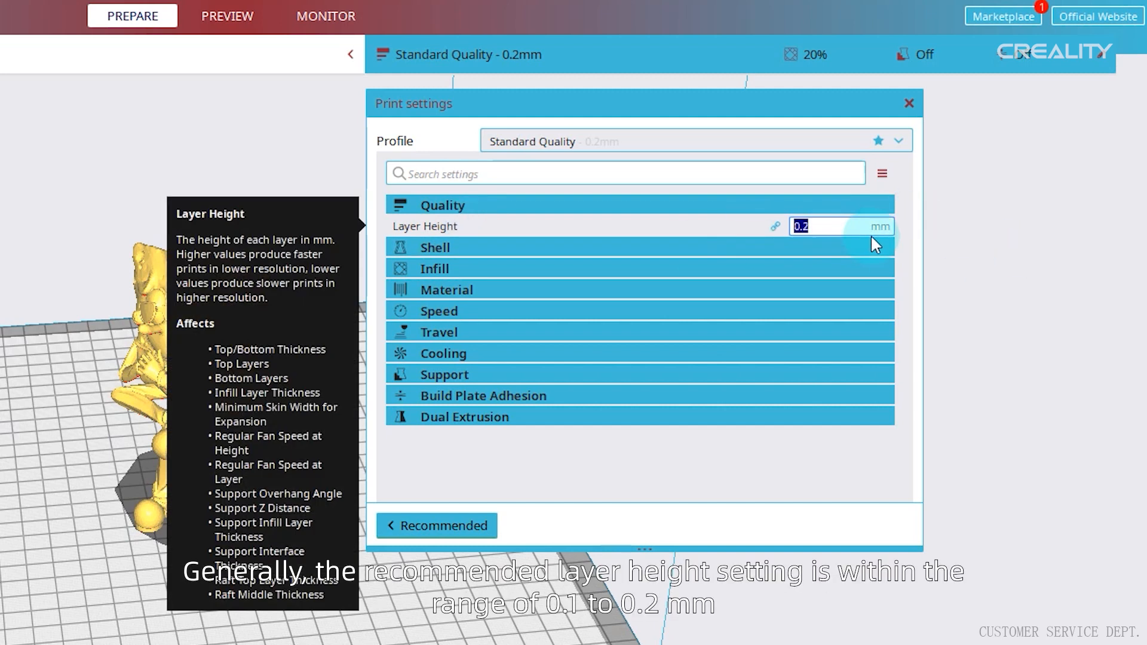
{"action": "type", "text": "0.1"}
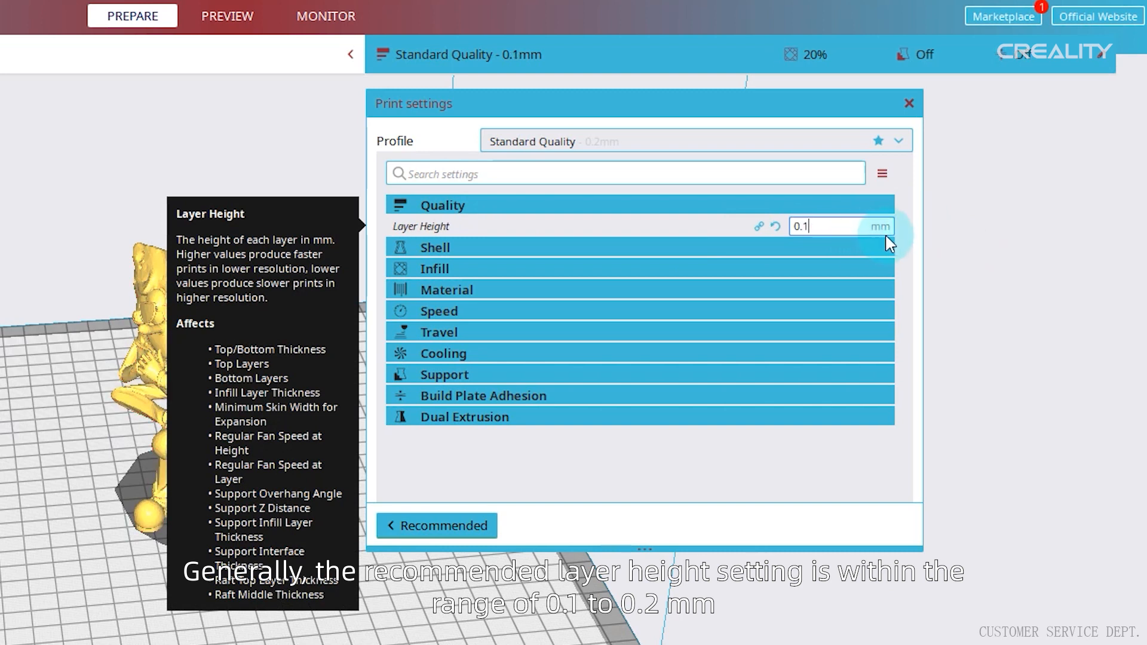
{"action": "double_click", "coordinate": [825, 227]}
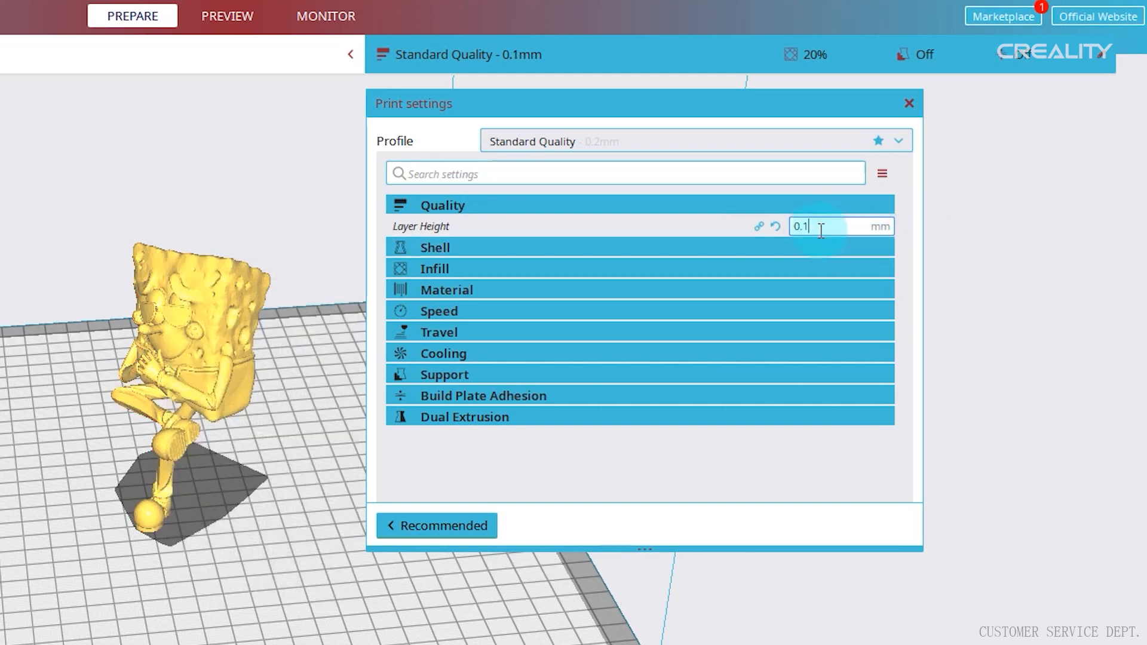
{"action": "type", "text": "0."}
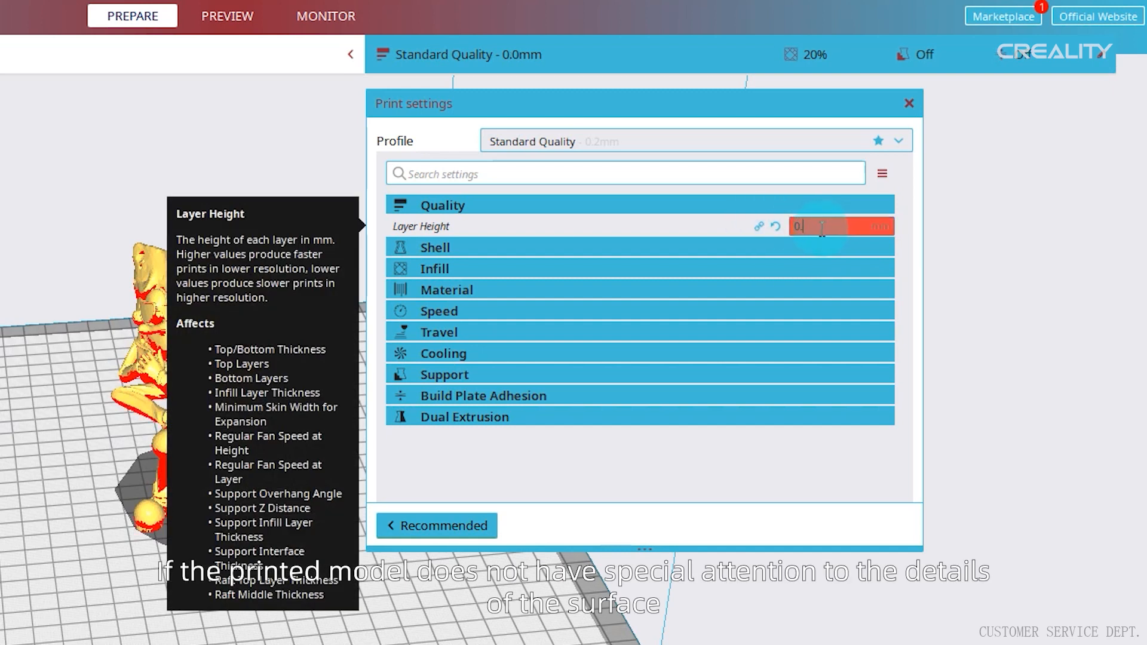
{"action": "type", "text": "2"}
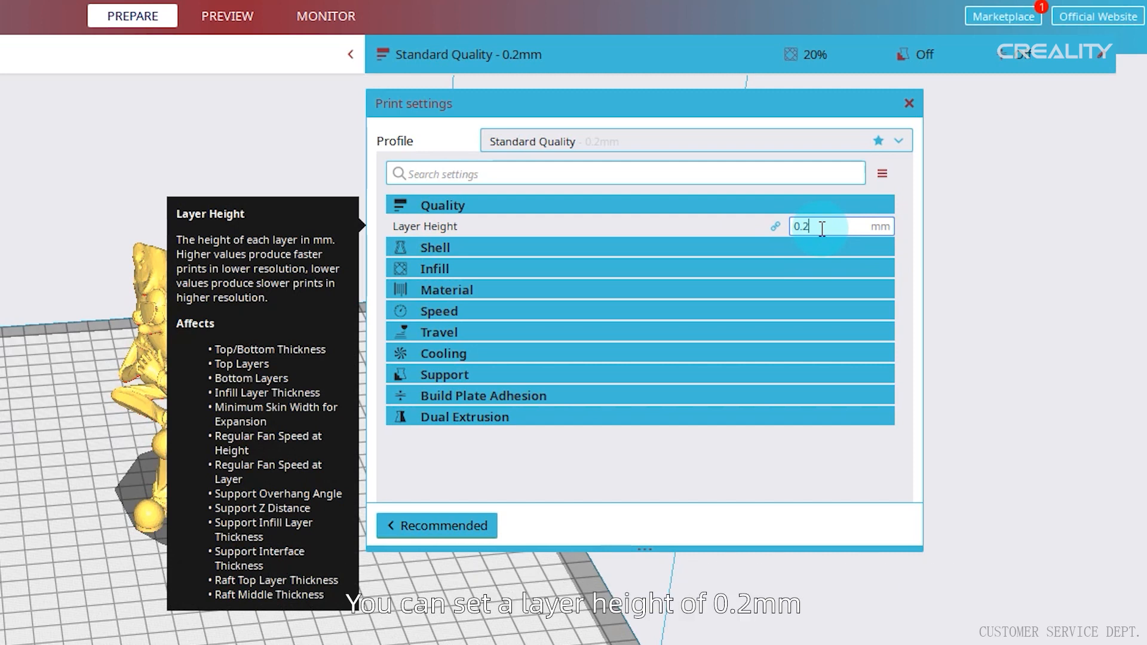
Step: Set the layer height in the Quality settings to 0.16 mm for a finer surface
{"action": "double_click", "coordinate": [822, 228]}
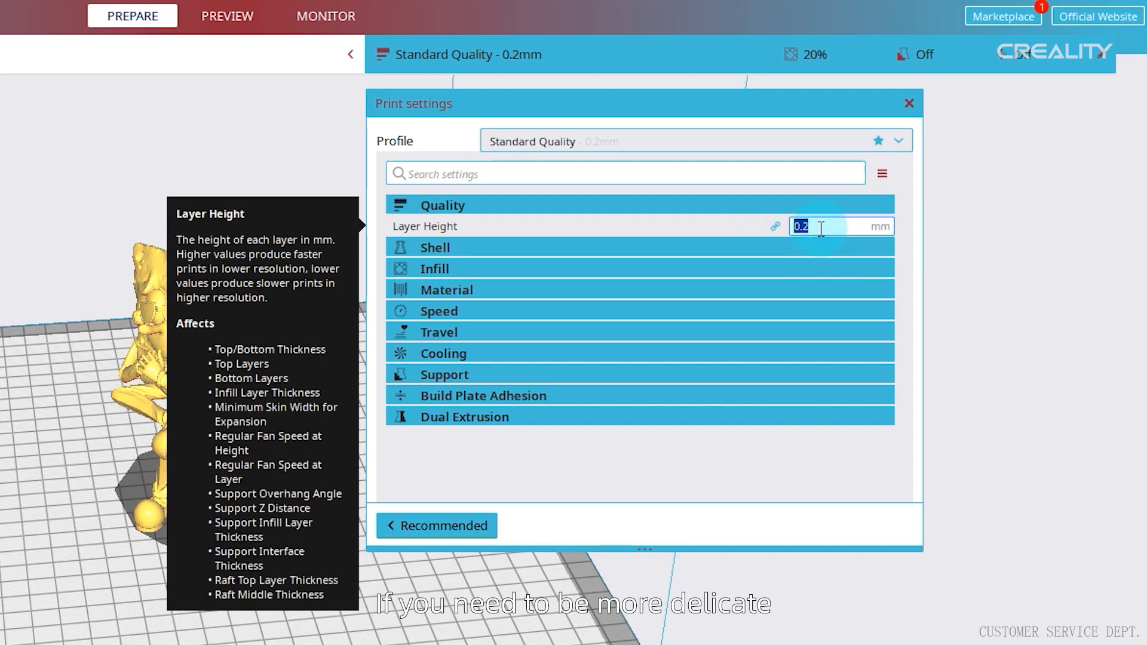
{"action": "type", "text": "0.16"}
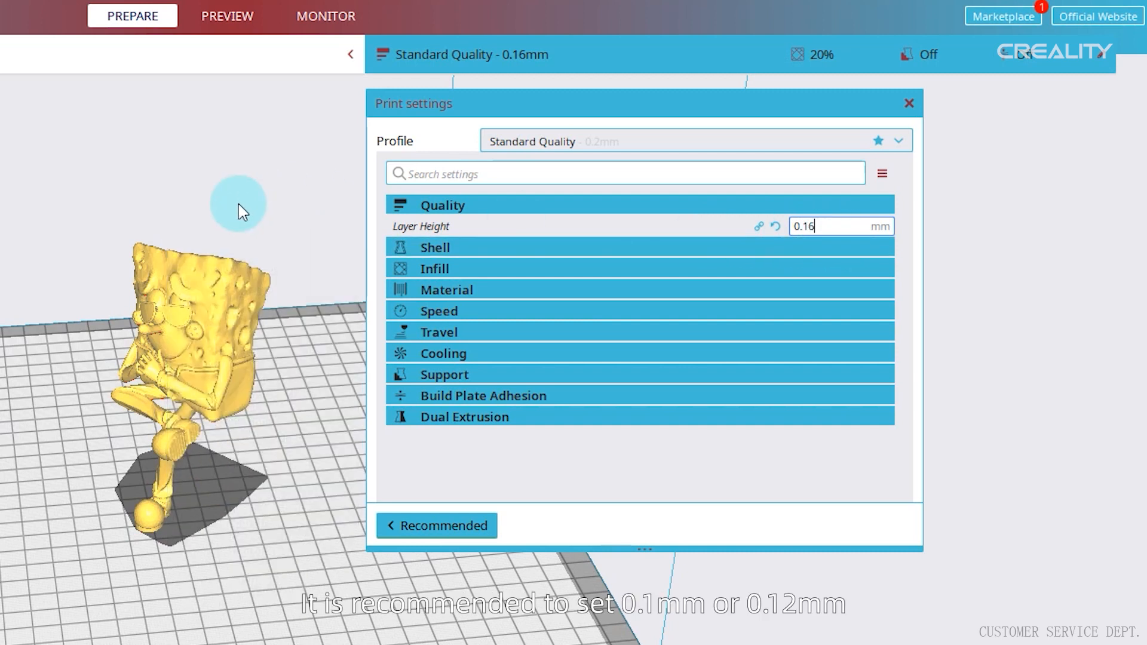
{"action": "right_click_drag", "start_coordinate": [128, 294], "coordinate": [289, 282]}
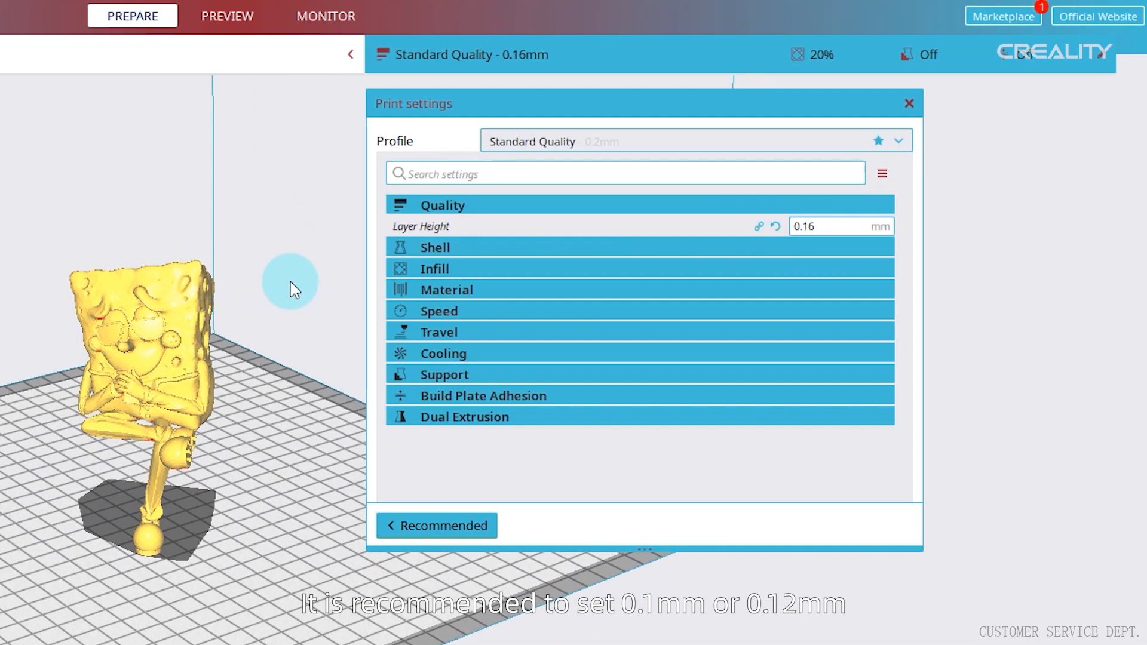
Step: Set the layer height to 0.2 mm and expand the Shell category to read the wall thickness description
{"action": "left_click", "coordinate": [825, 226]}
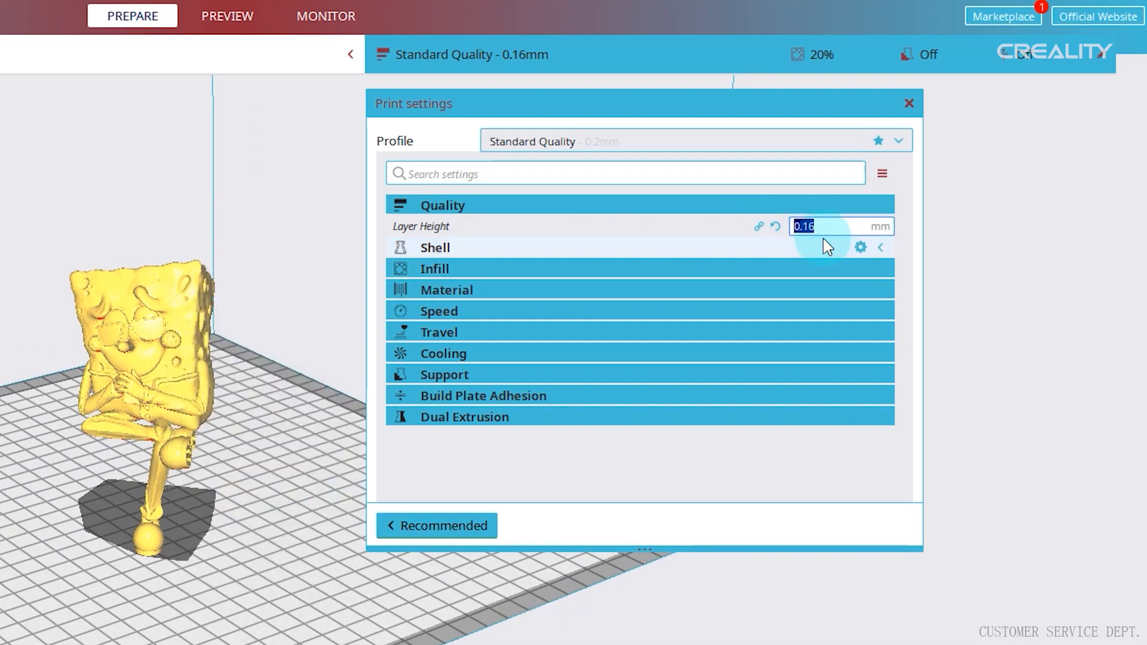
{"action": "type", "text": "0.2"}
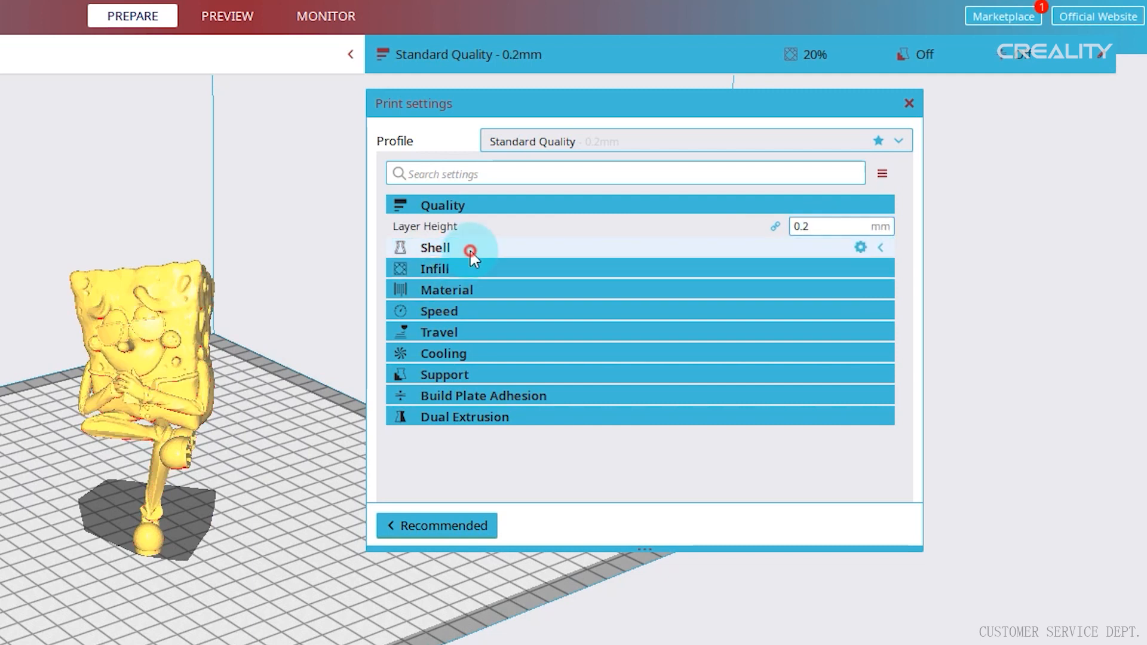
{"action": "left_click", "coordinate": [474, 248]}
{"action": "mouse_move", "coordinate": [450, 269]}
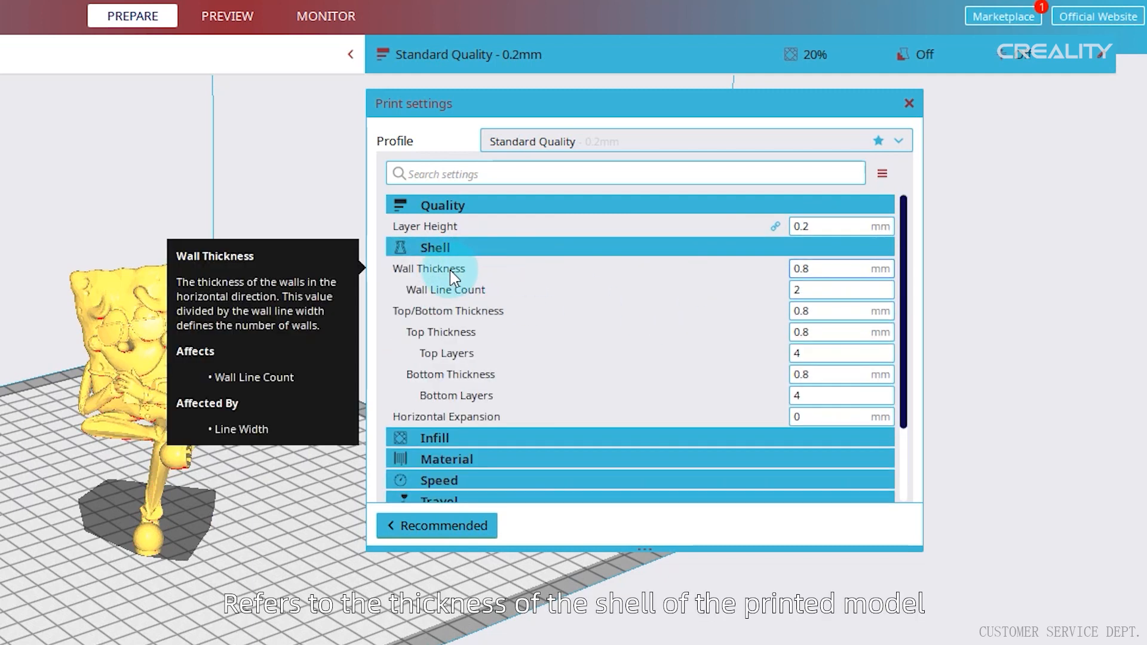
Step: Try wall thicknesses of 1.2 mm and 2 mm in the Shell settings
{"action": "right_click_drag", "start_coordinate": [114, 422], "coordinate": [211, 469]}
{"action": "scroll", "coordinate": [211, 469], "scroll_direction": "up", "scroll_amount": 2}
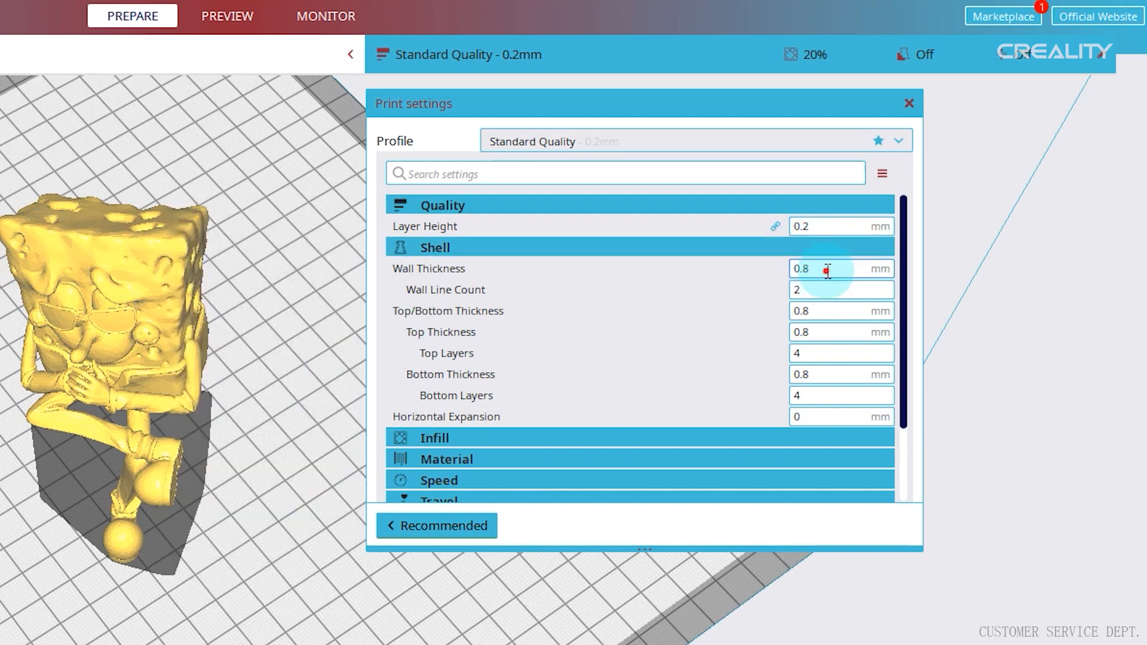
{"action": "left_click", "coordinate": [869, 272]}
{"action": "type", "text": "1"}
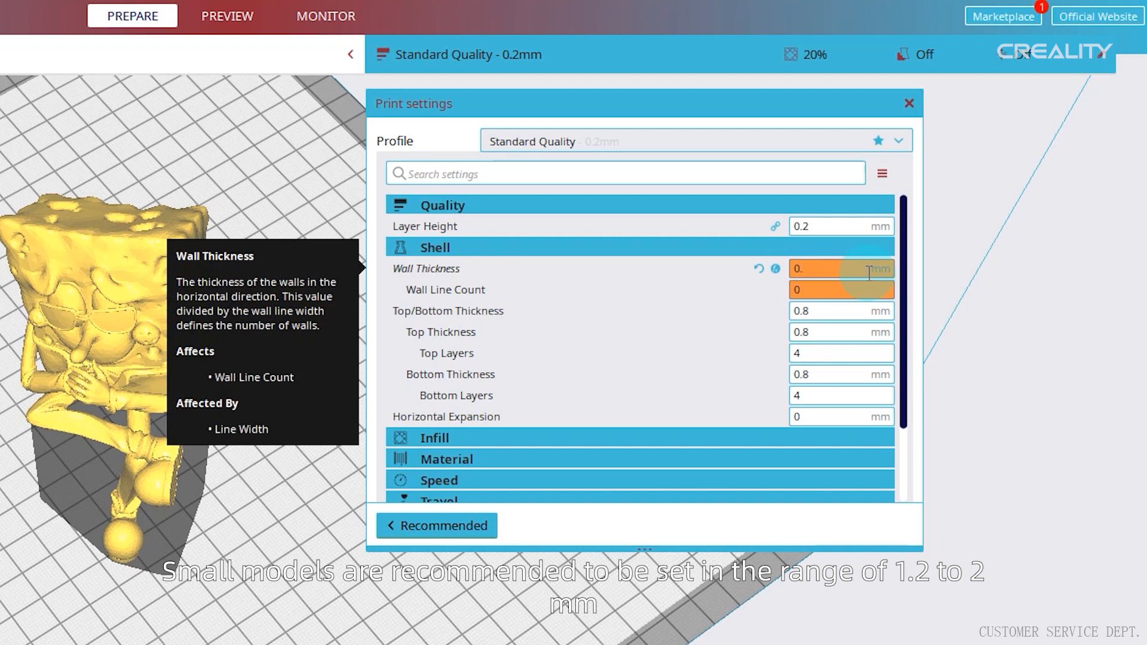
{"action": "type", "text": ".2"}
{"action": "key", "text": "BackSpace"}
{"action": "key", "text": "BackSpace"}
{"action": "key", "text": "BackSpace"}
{"action": "type", "text": "2"}
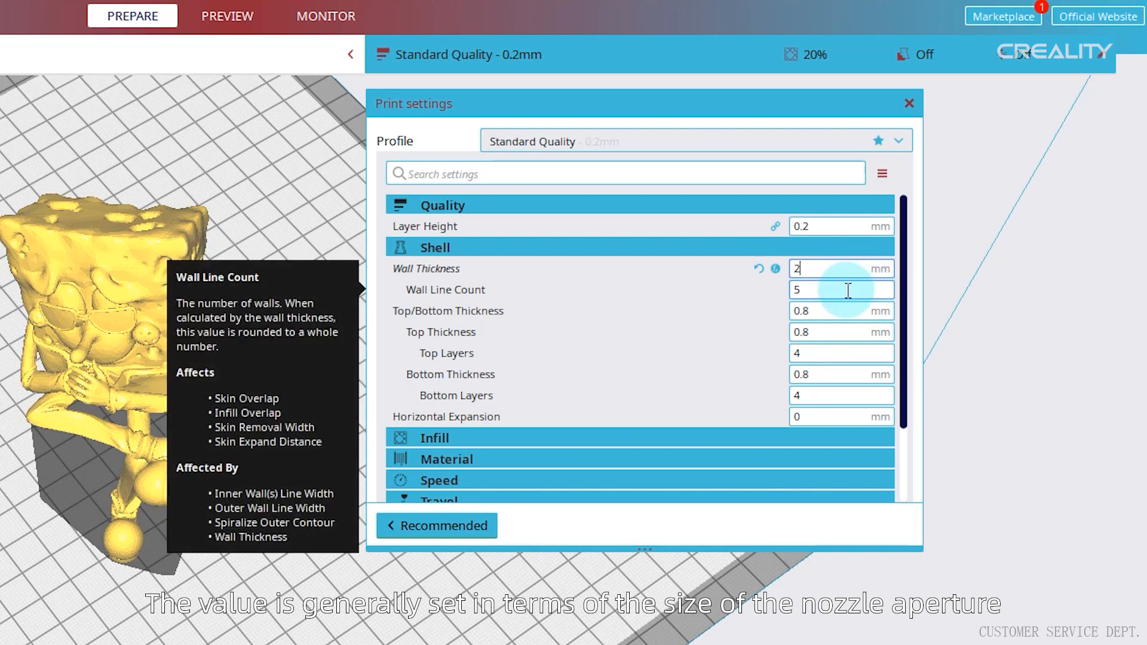
Step: Check the configured nozzle size and set the wall thickness to 1.6 mm
{"action": "left_click", "coordinate": [210, 69]}
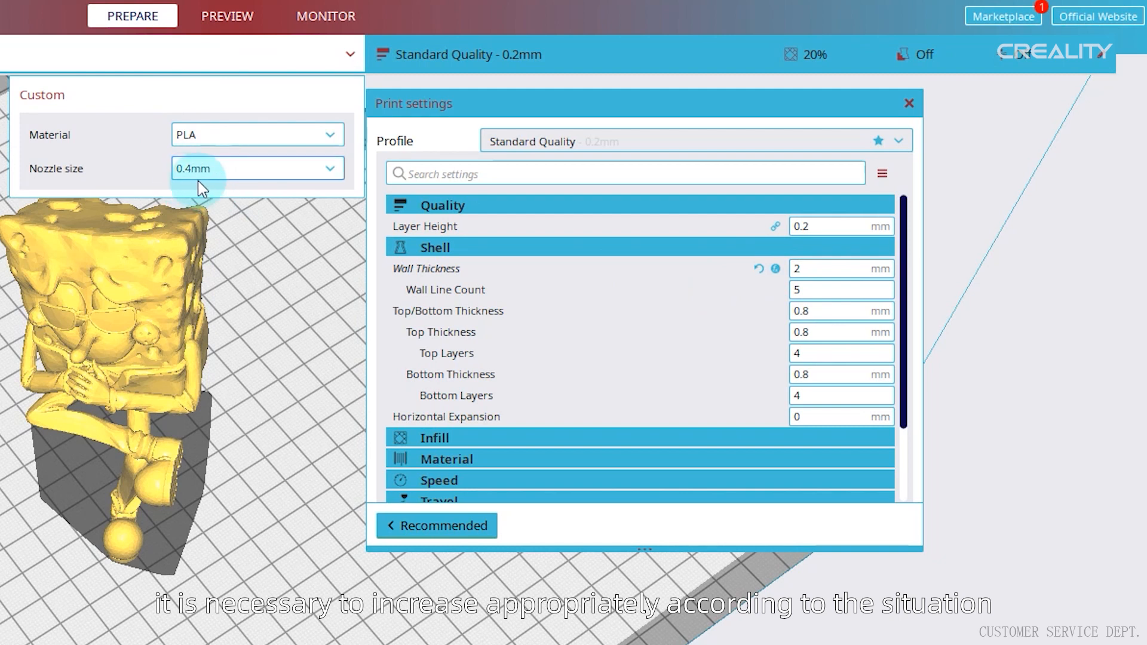
{"action": "left_click", "coordinate": [831, 270]}
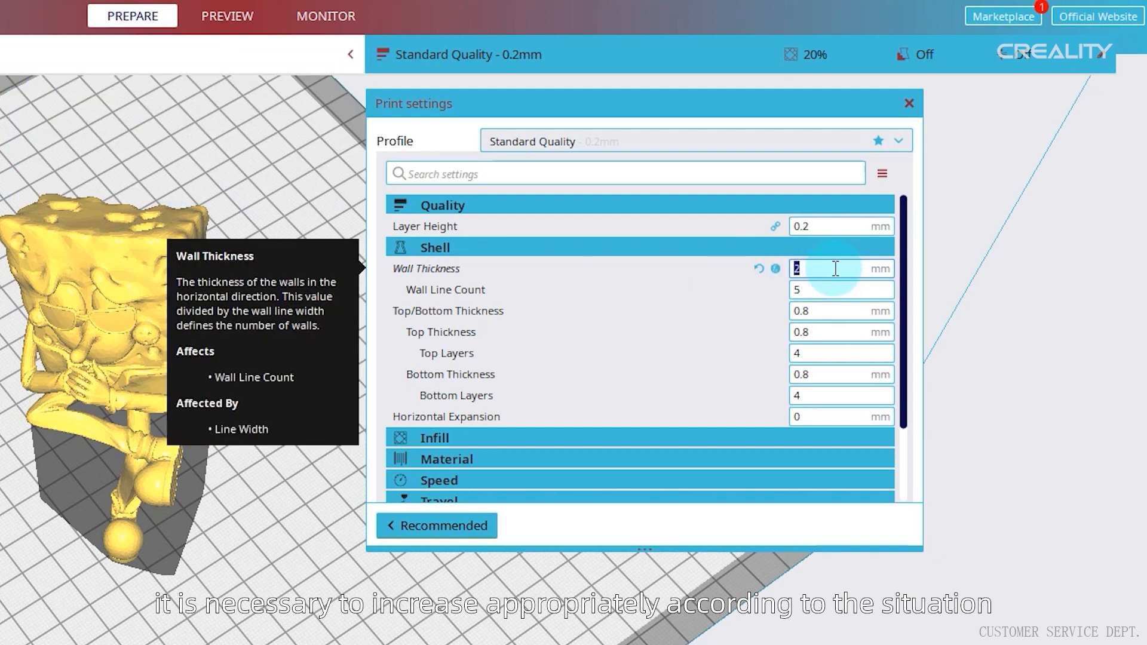
{"action": "key", "text": "BackSpace"}
{"action": "type", "text": "1.6"}
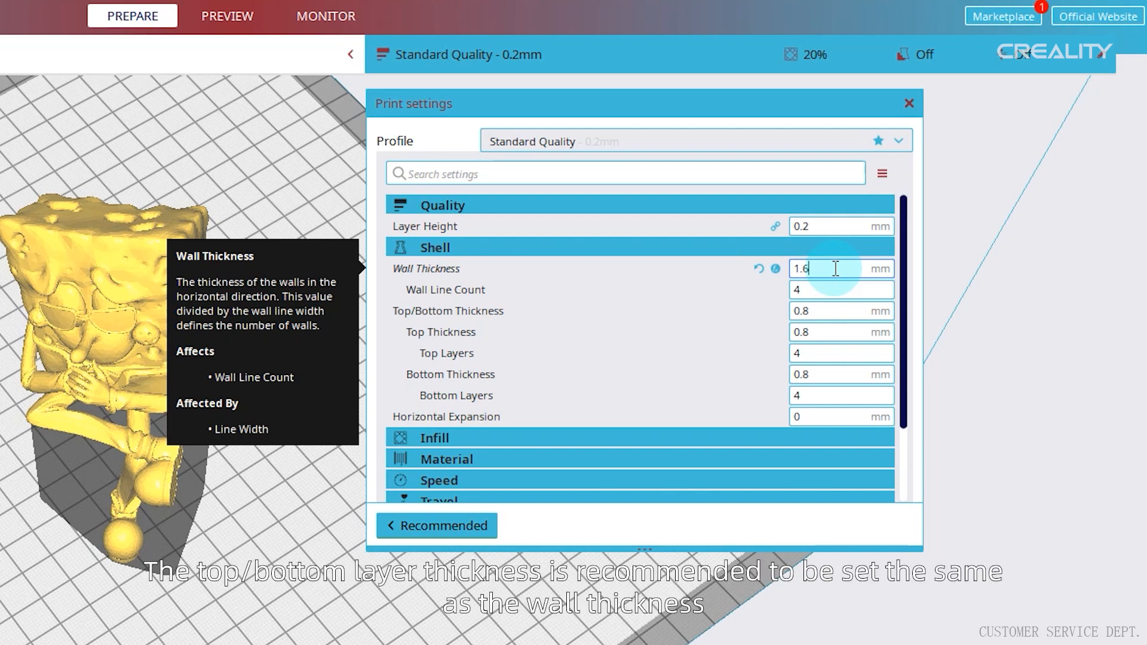
Step: Set the top/bottom thickness in the Shell settings to 1.6 mm, matching the wall thickness
{"action": "left_click", "coordinate": [778, 315]}
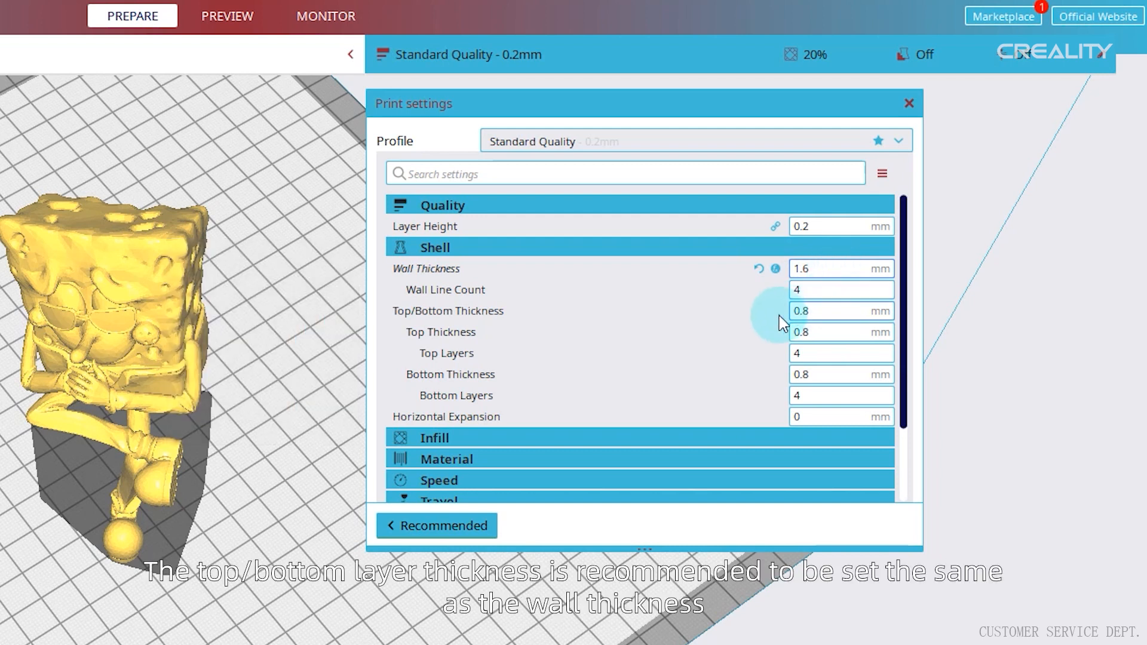
{"action": "double_click", "coordinate": [832, 314]}
{"action": "type", "text": "1."}
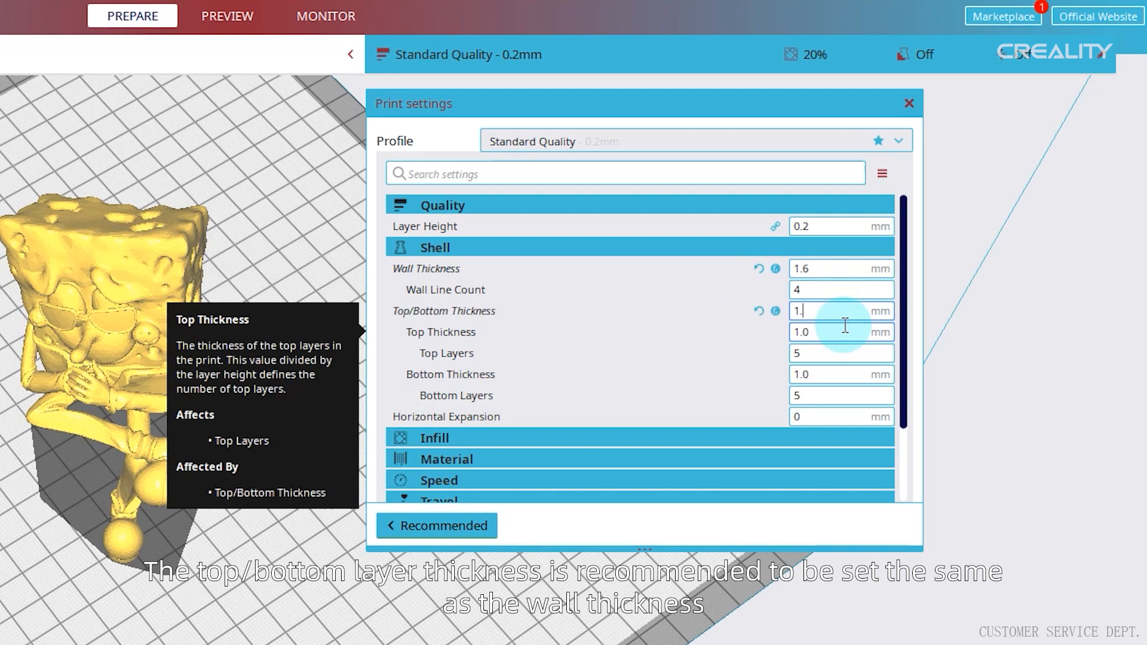
{"action": "type", "text": "6"}
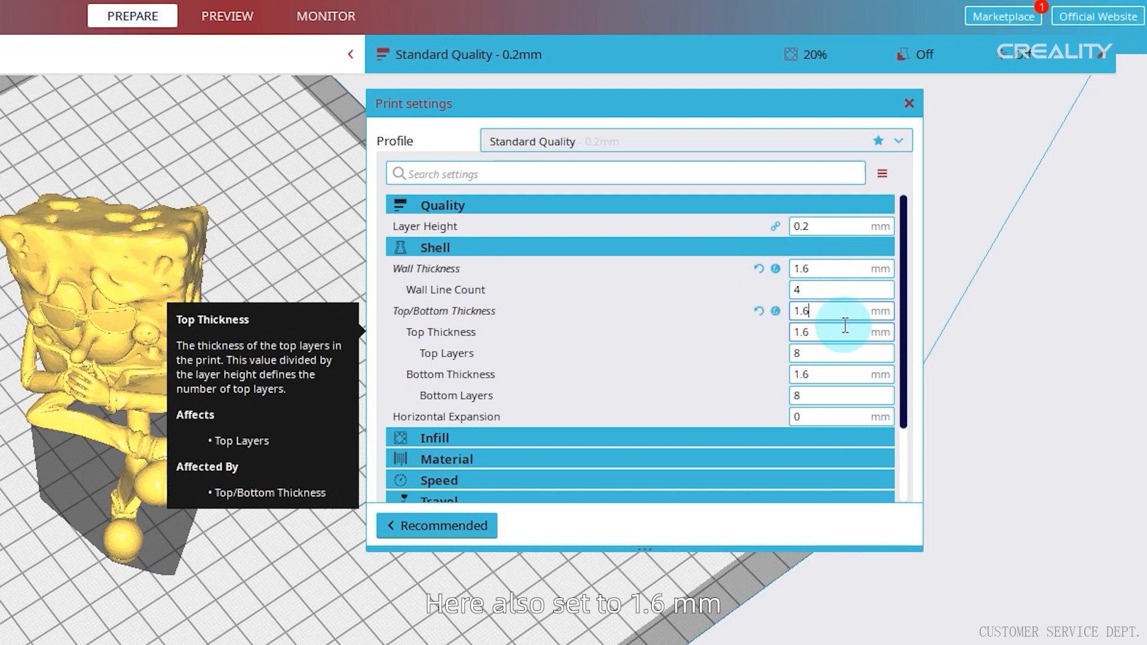
Step: Collapse the Shell and Quality categories and expand Infill to read the infill density description
{"action": "left_click", "coordinate": [555, 247]}
{"action": "left_click", "coordinate": [476, 203]}
{"action": "left_click", "coordinate": [473, 247]}
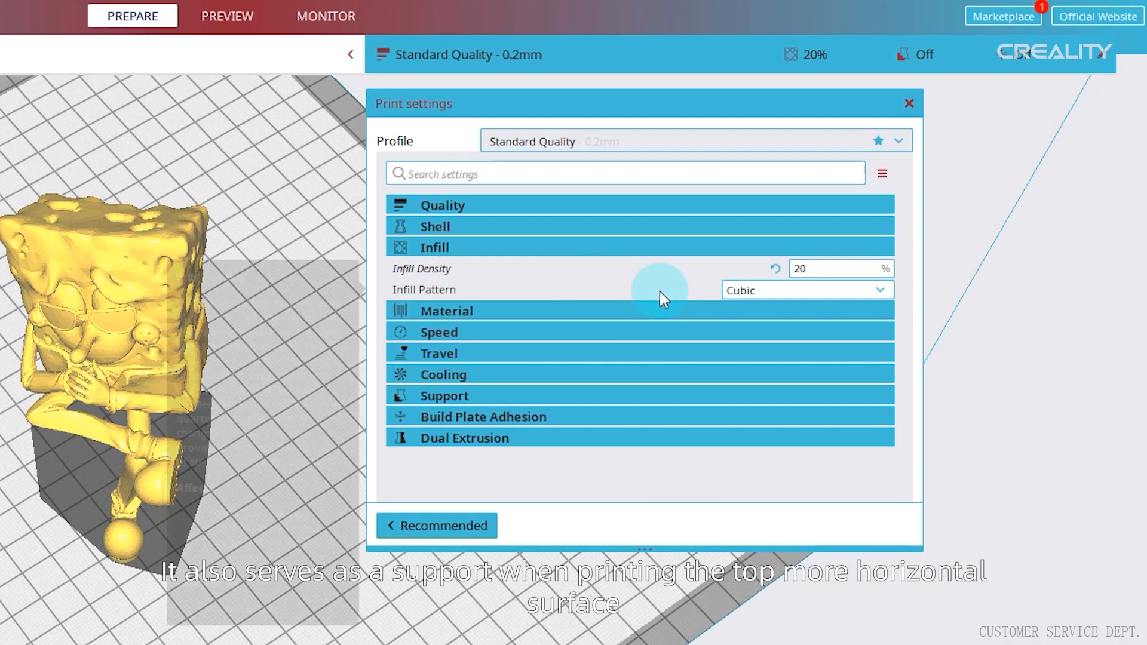
{"action": "mouse_move", "coordinate": [659, 291]}
{"action": "mouse_move", "coordinate": [729, 269]}
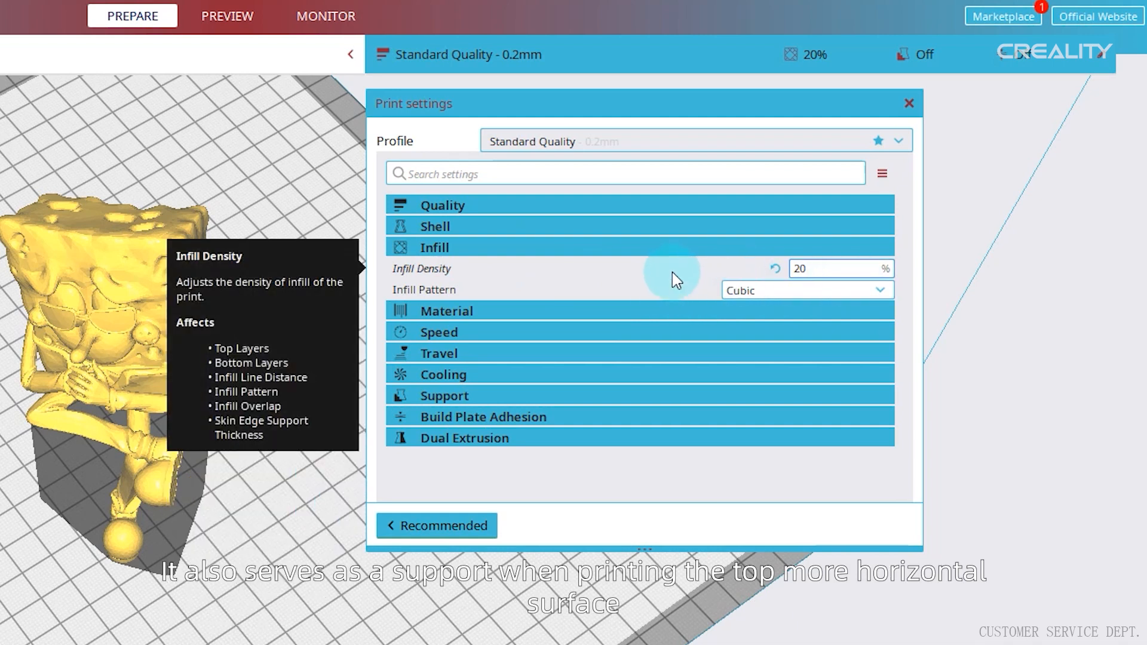
Step: Try infill densities of 100% and 15%, then put the density back to 20%
{"action": "double_click", "coordinate": [818, 270]}
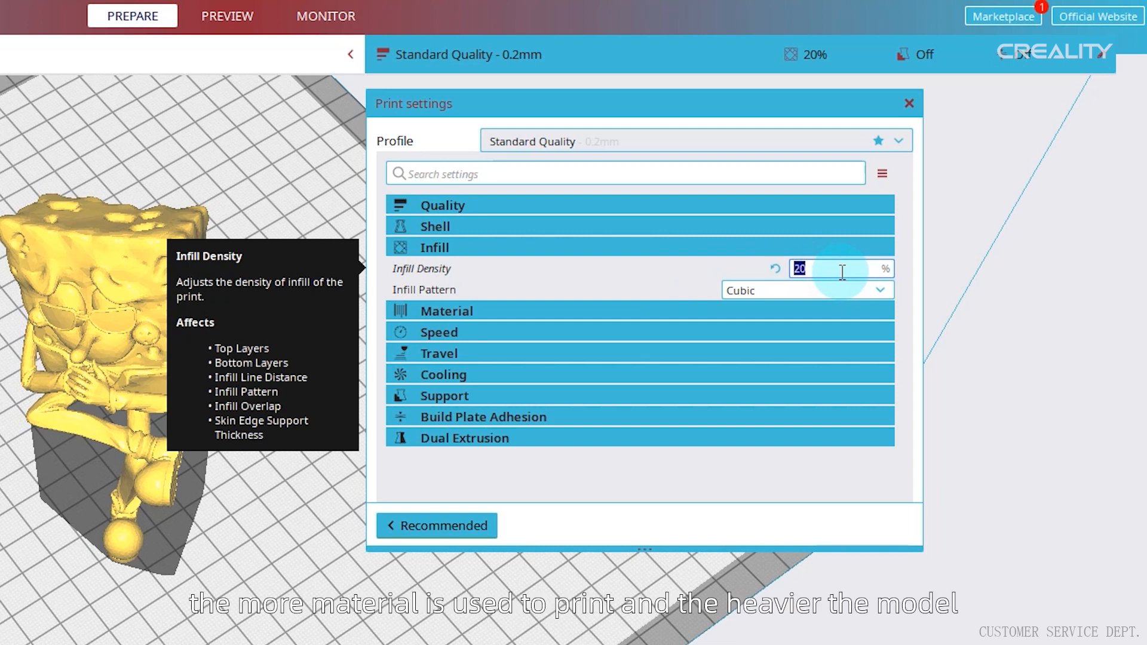
{"action": "type", "text": "10"}
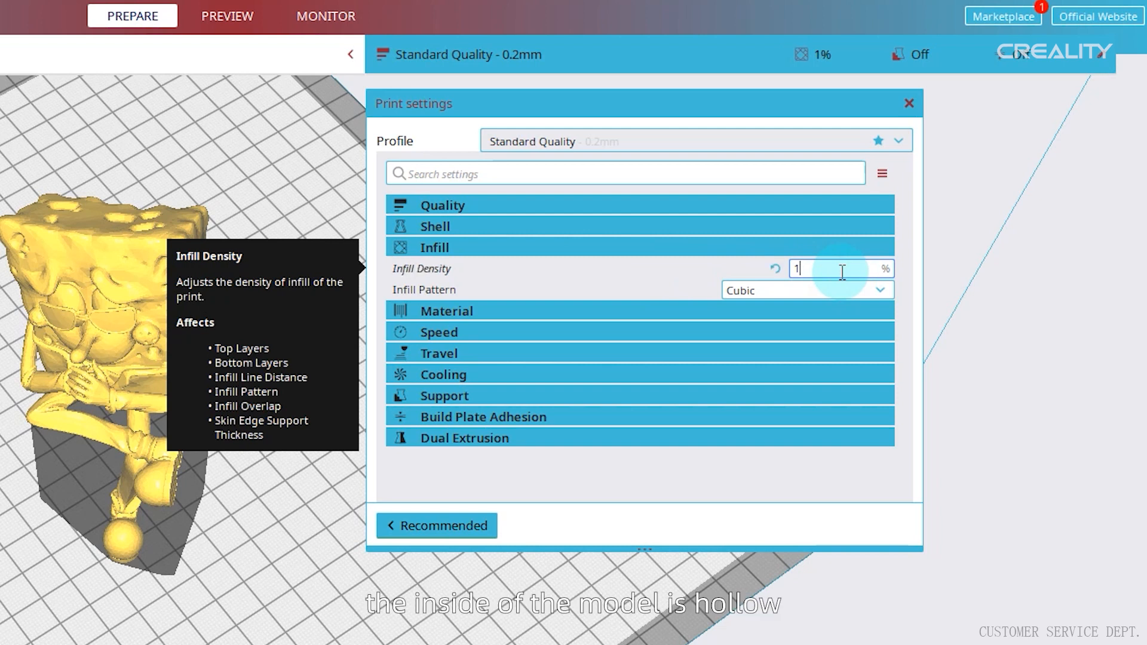
{"action": "key", "text": "BackSpace"}
{"action": "type", "text": "100"}
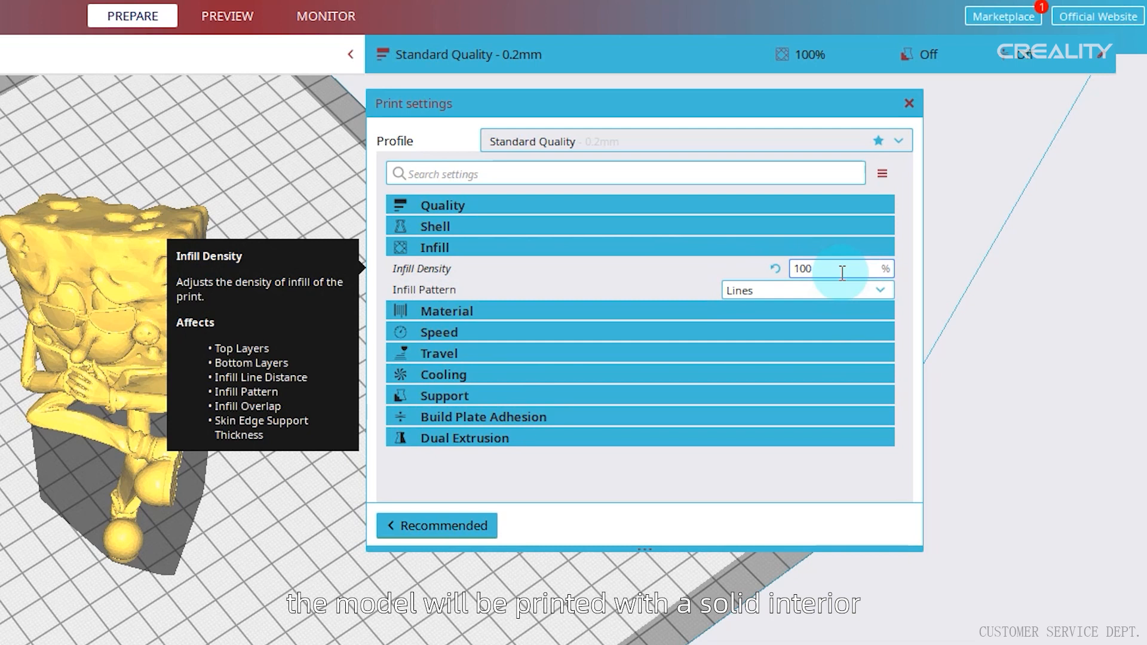
{"action": "key", "text": "BackSpace"}
{"action": "key", "text": "BackSpace"}
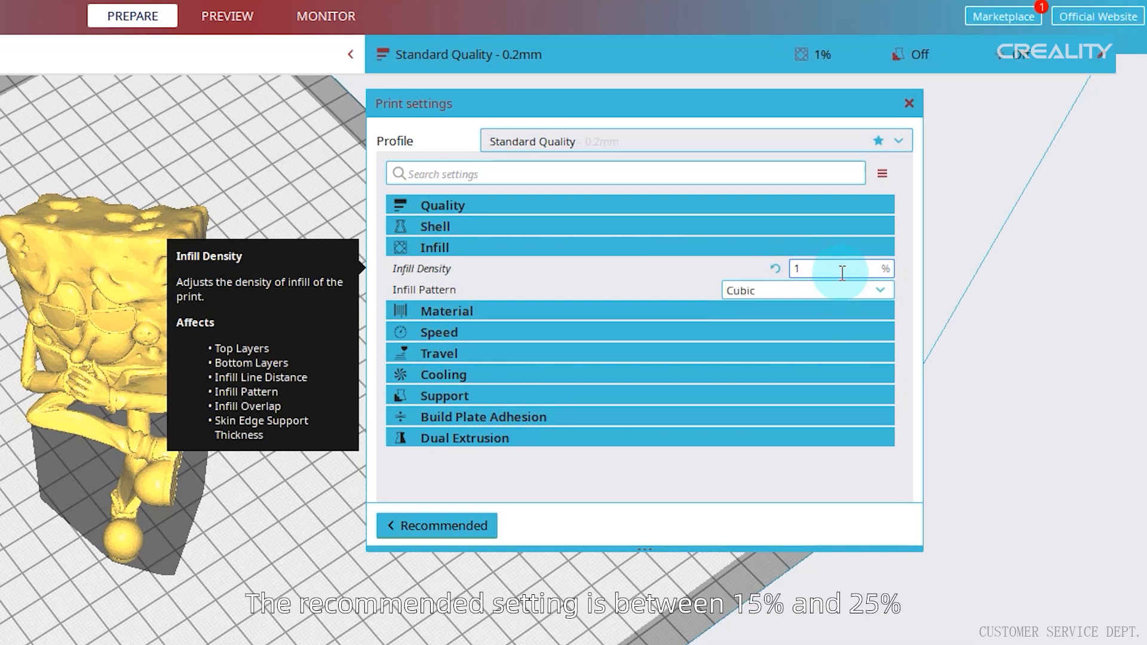
{"action": "type", "text": "5"}
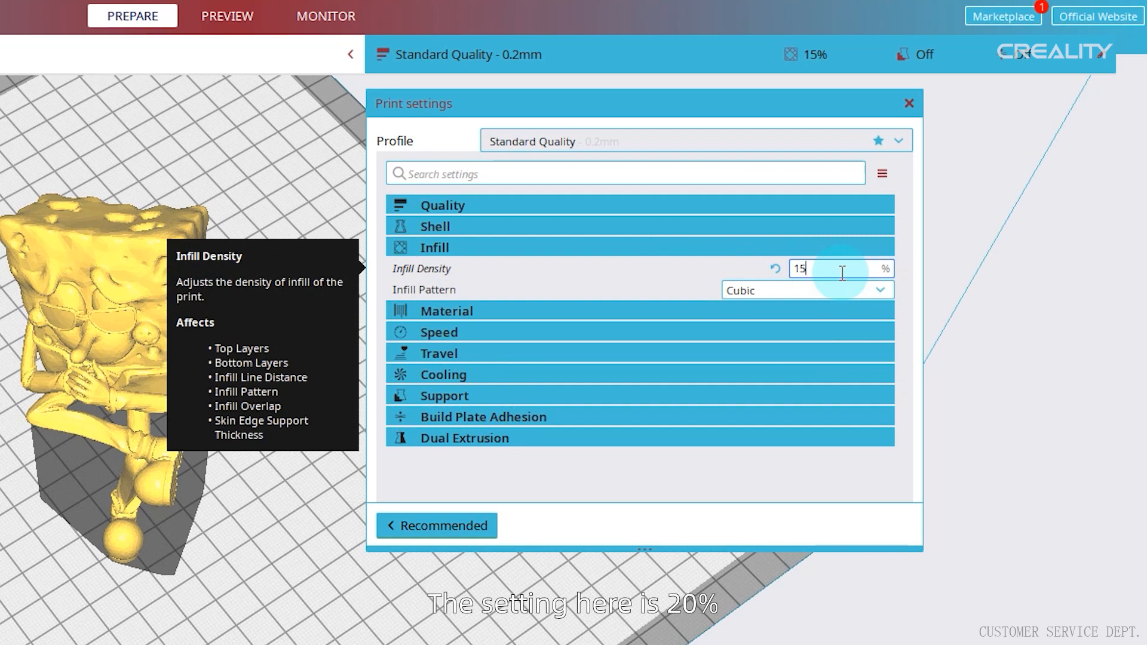
{"action": "key", "text": "BackSpace"}
{"action": "type", "text": "20"}
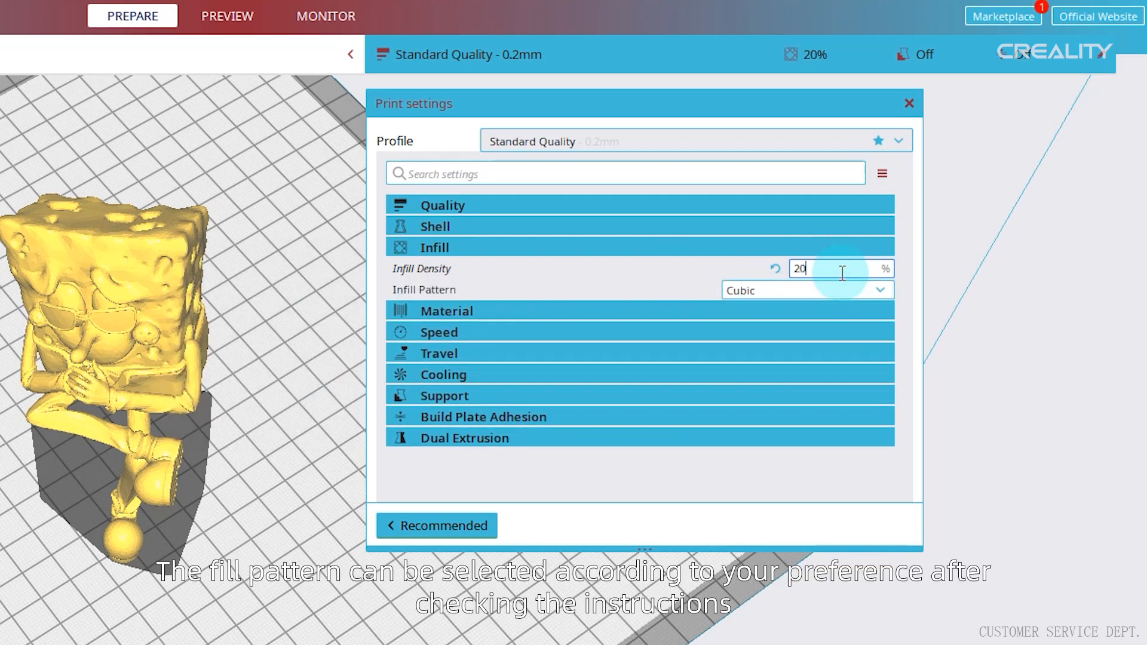
Step: Choose Cubic as the infill pattern and collapse the Infill category
{"action": "left_click", "coordinate": [789, 291]}
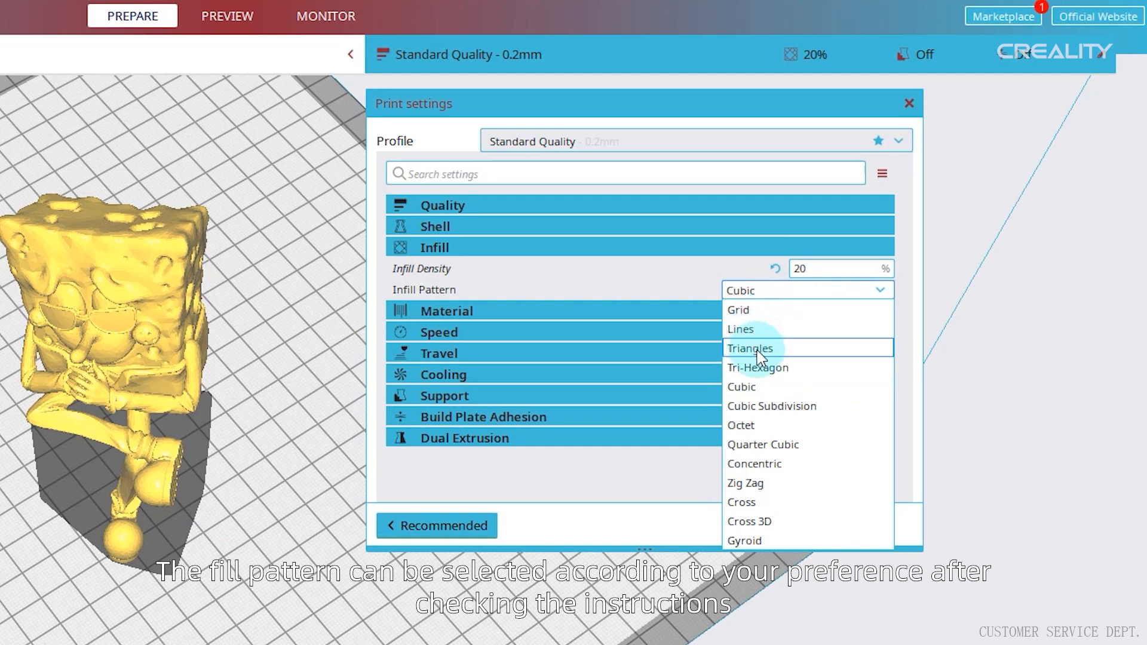
{"action": "left_click", "coordinate": [786, 387]}
{"action": "left_click", "coordinate": [660, 248]}
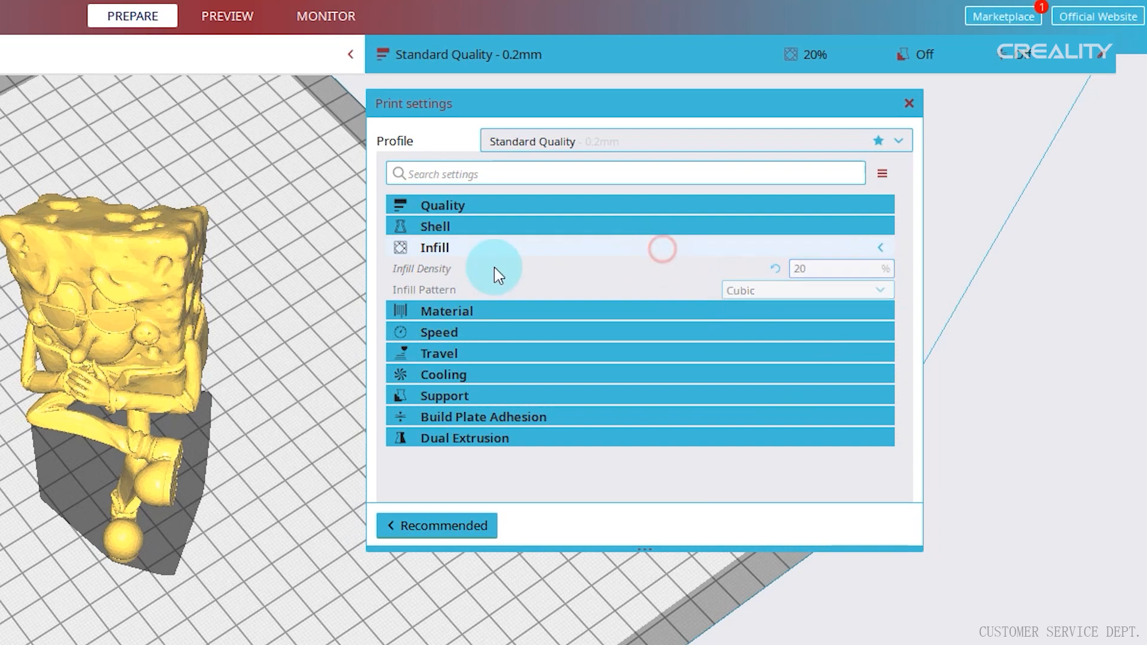
Step: Expand the Material category and read the descriptions of Printing Temperature and Build Plate Temperature
{"action": "left_click", "coordinate": [476, 270]}
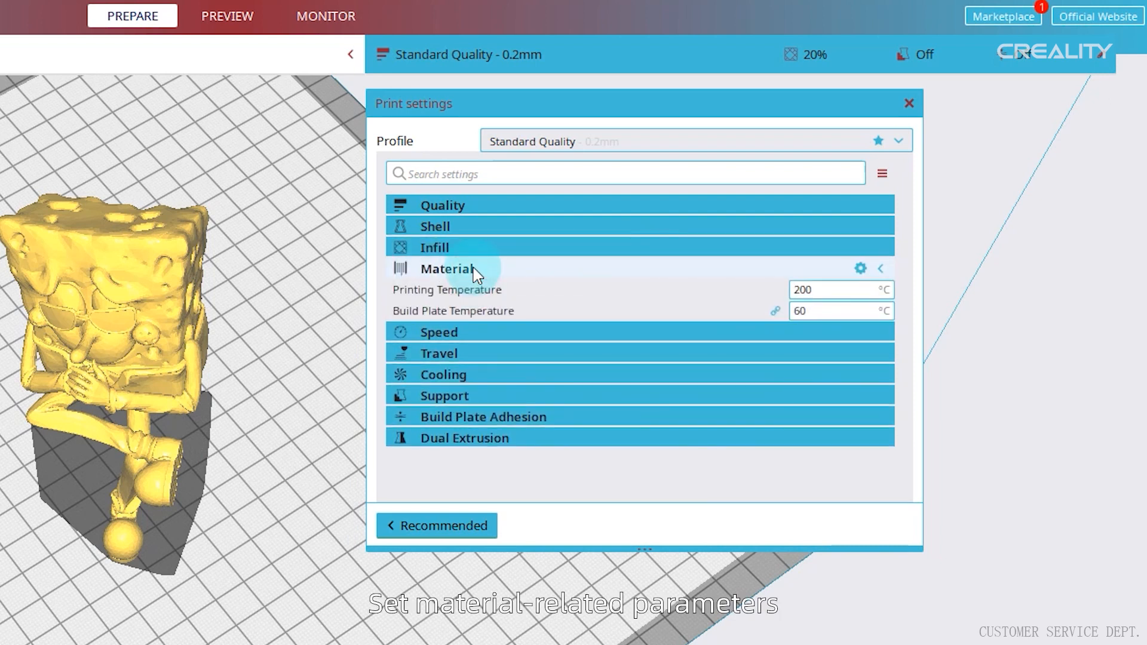
{"action": "mouse_move", "coordinate": [493, 291]}
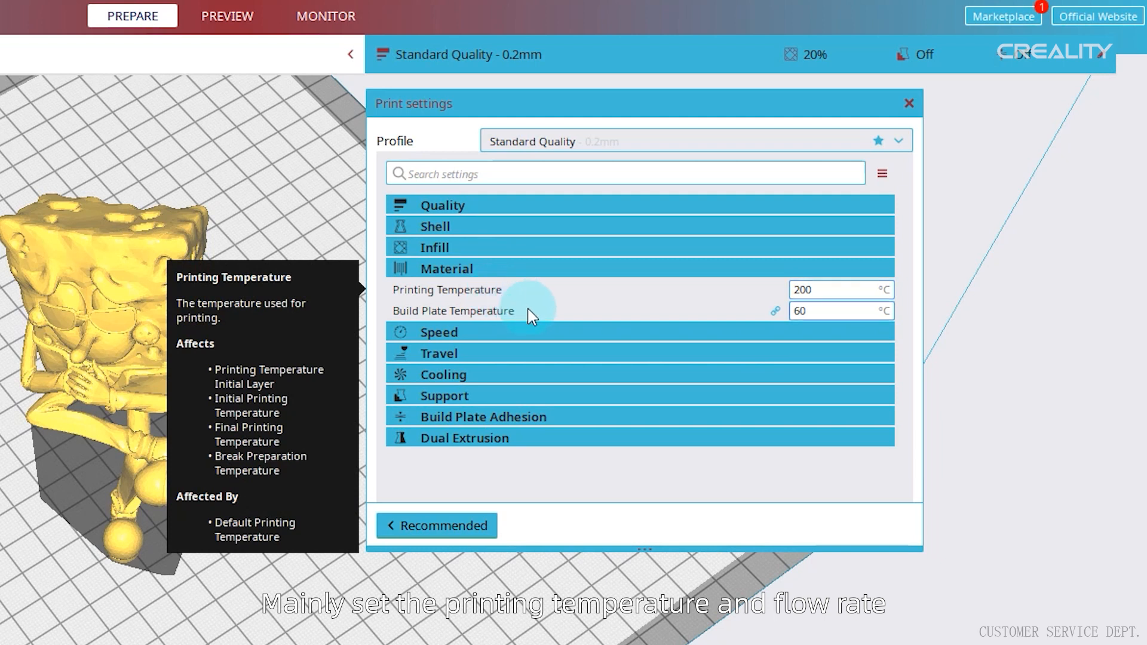
{"action": "mouse_move", "coordinate": [525, 318]}
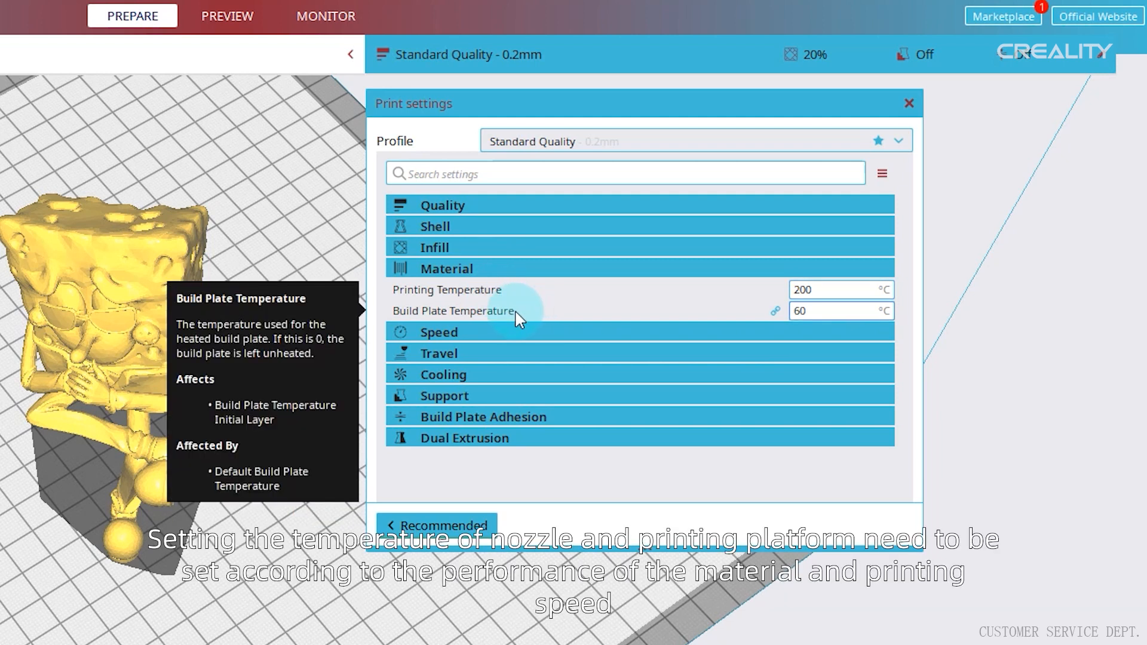
Step: Look through the available material brands and the Generic material types, then return to the Material temperature settings
{"action": "left_click", "coordinate": [143, 57]}
{"action": "left_click", "coordinate": [255, 137]}
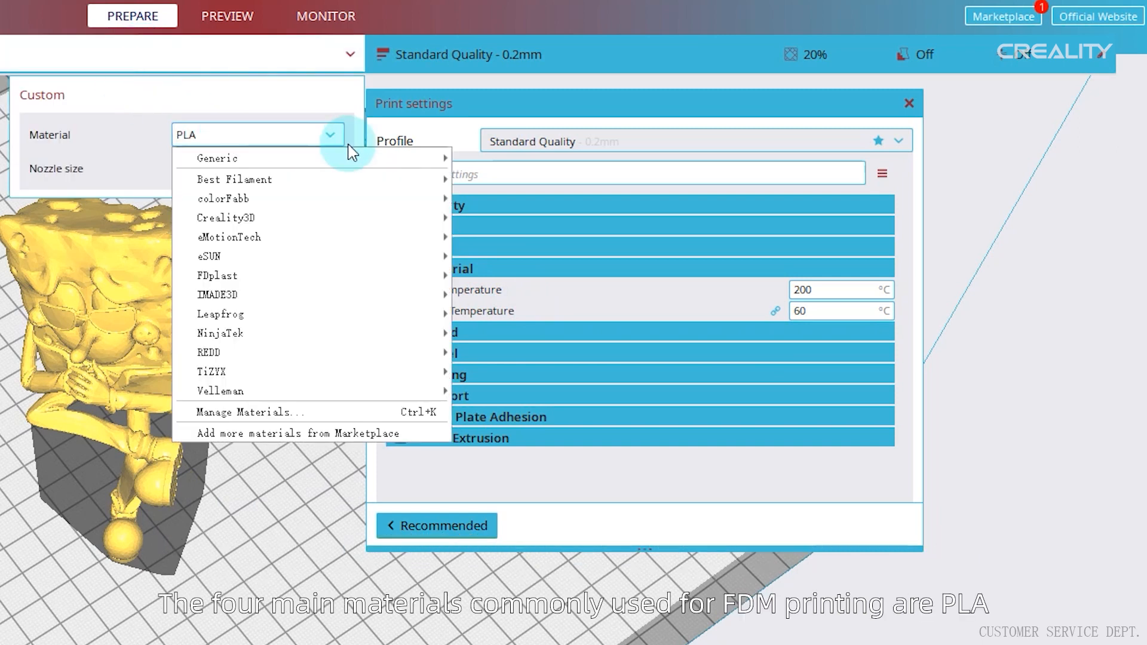
{"action": "mouse_move", "coordinate": [364, 156]}
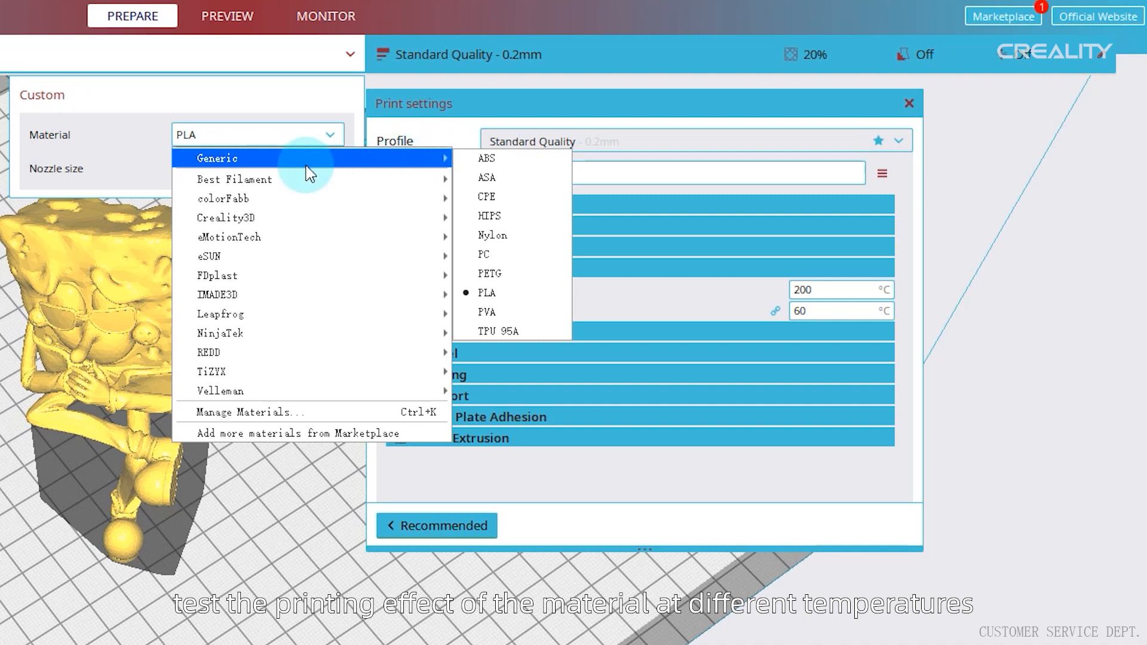
{"action": "left_click", "coordinate": [3, 154]}
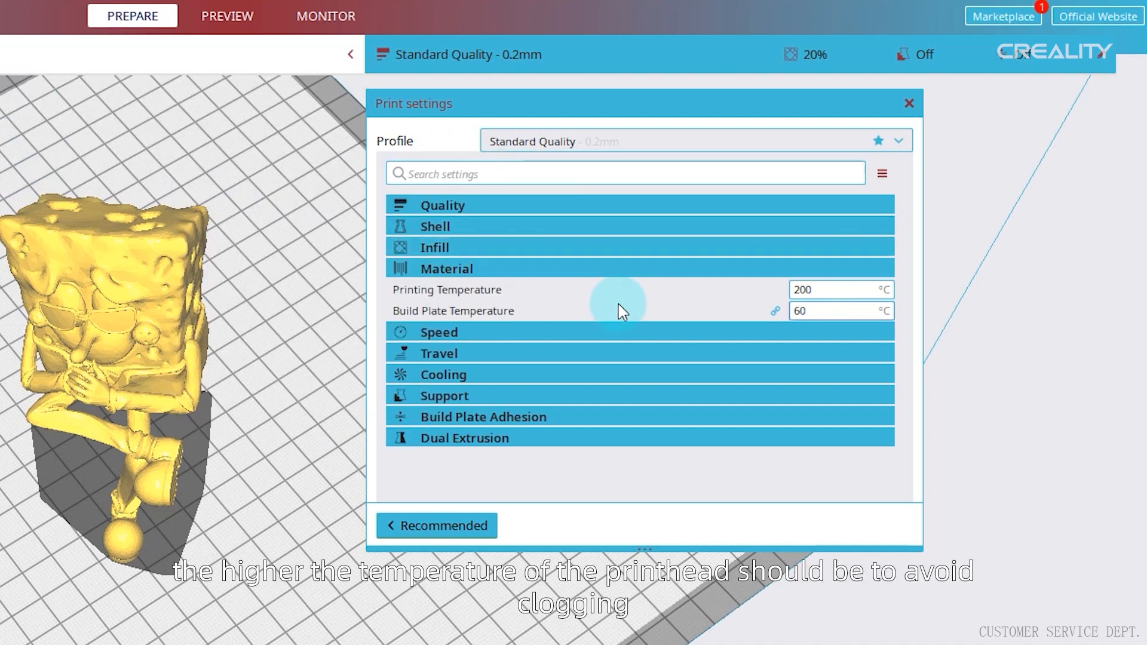
{"action": "mouse_move", "coordinate": [749, 309]}
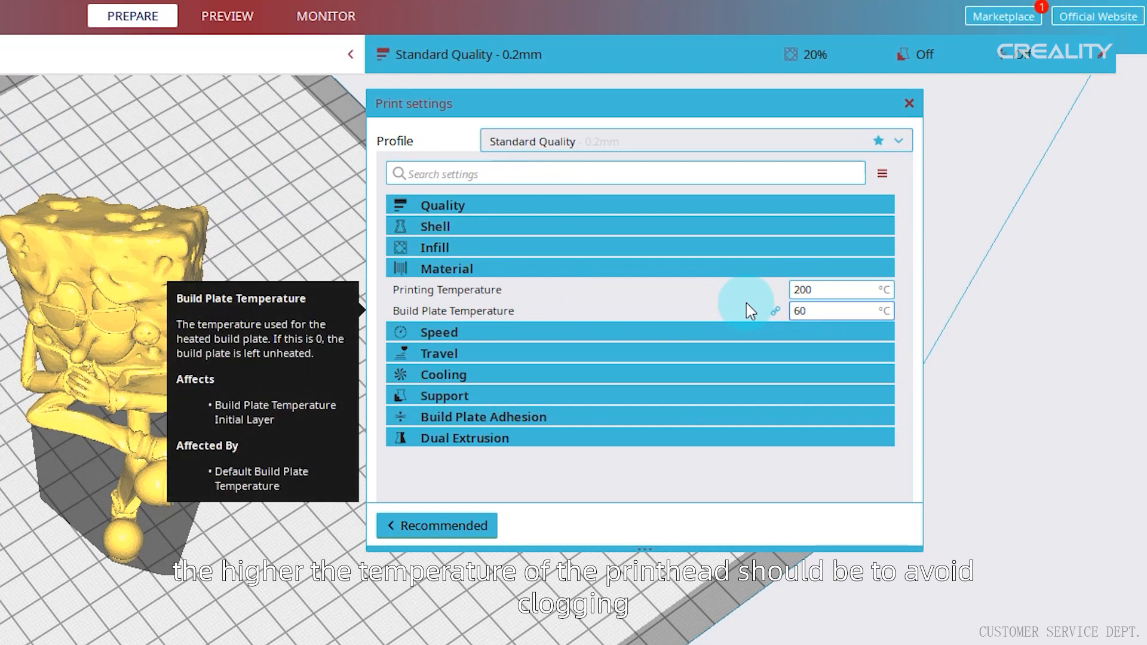
Step: Make the Flow option visible in the Material category through the setting visibility preferences
{"action": "left_click", "coordinate": [860, 268]}
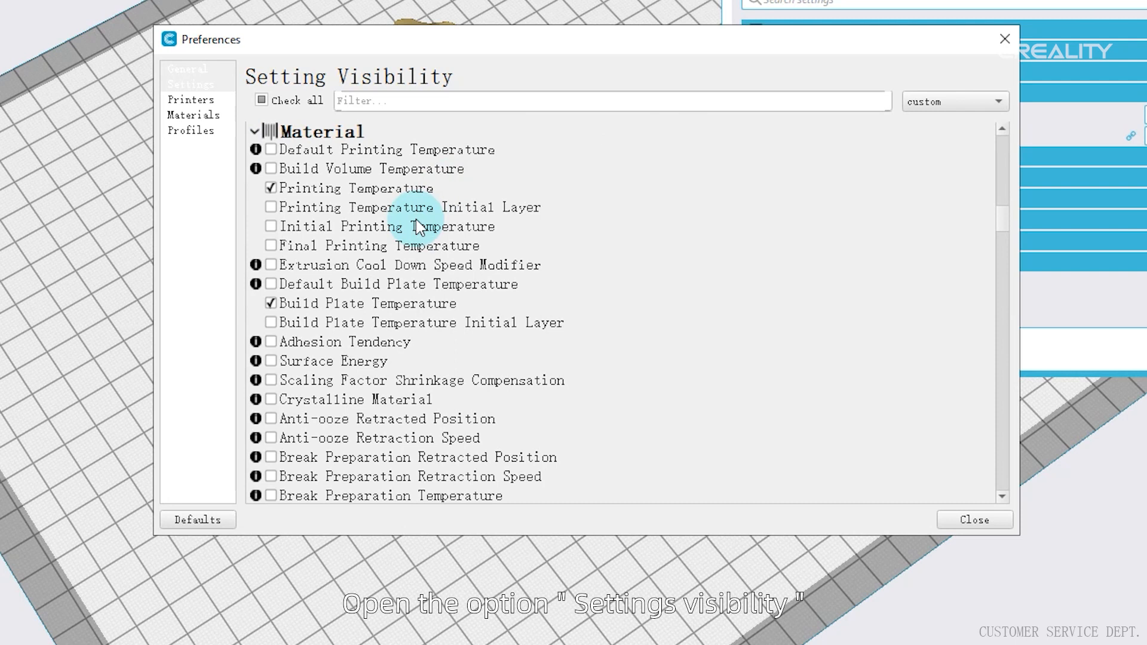
{"action": "scroll", "coordinate": [417, 226], "scroll_direction": "down", "scroll_amount": 7}
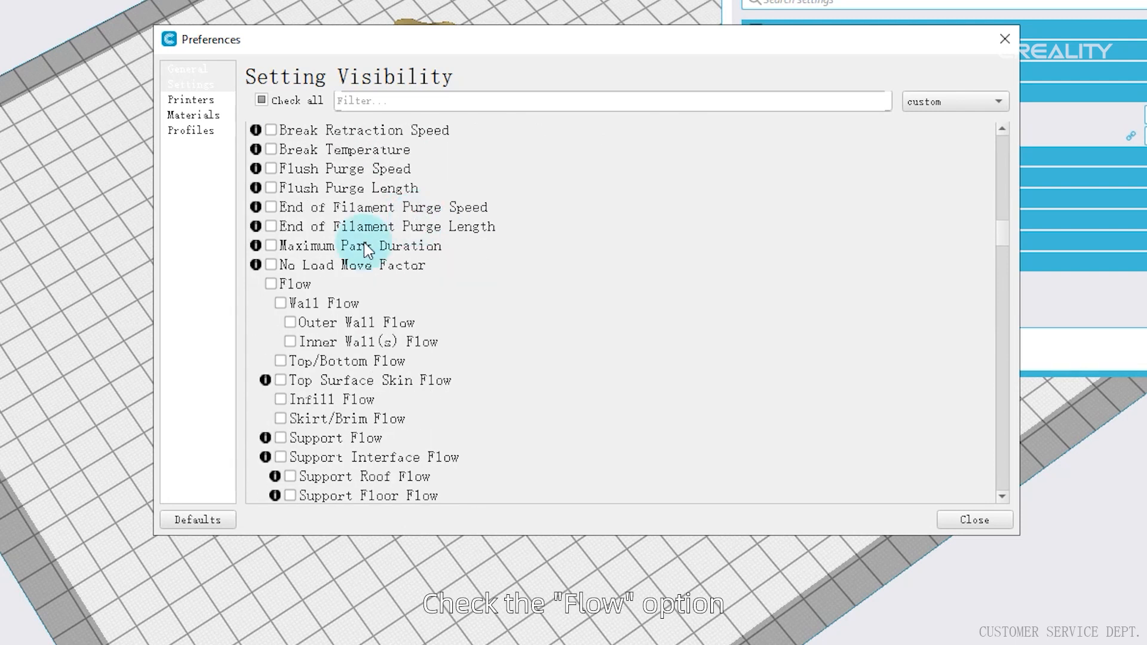
{"action": "left_click", "coordinate": [271, 284]}
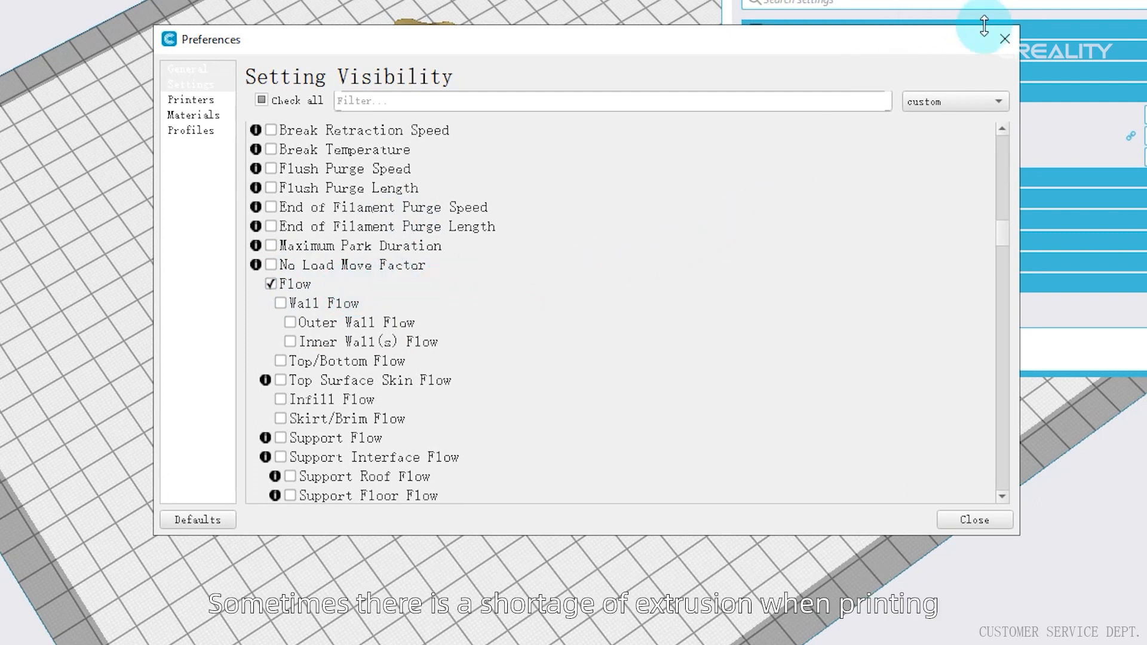
{"action": "left_click", "coordinate": [1004, 39]}
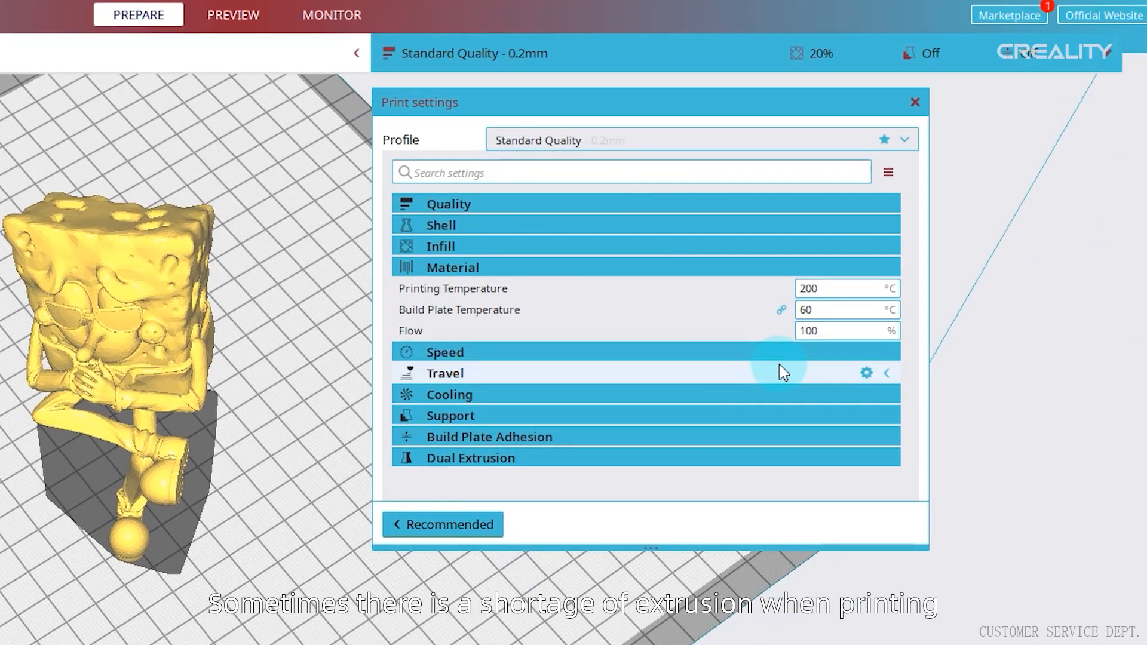
Step: Read the description of Flow in the Material category, then collapse the category
{"action": "mouse_move", "coordinate": [425, 332]}
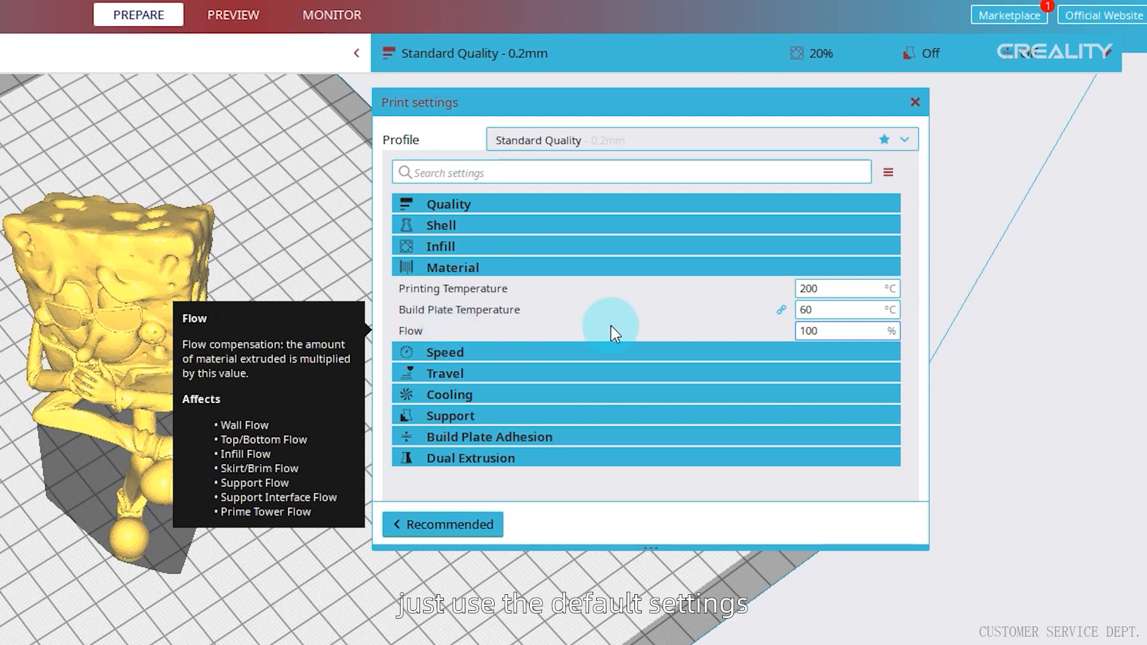
{"action": "double_click", "coordinate": [830, 331]}
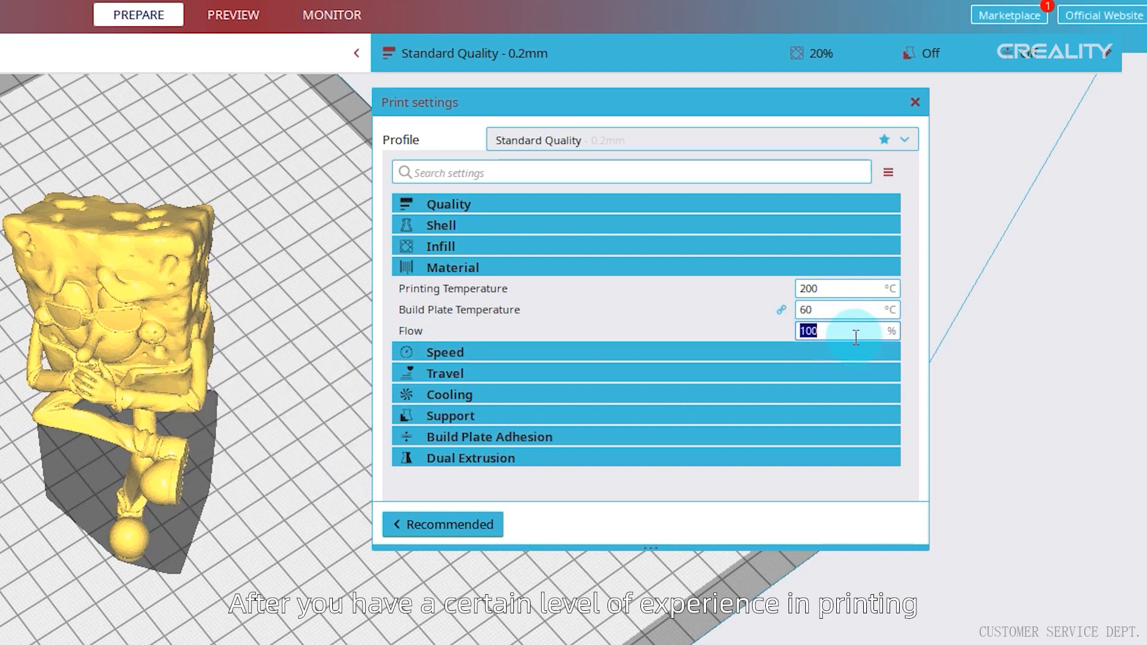
{"action": "mouse_move", "coordinate": [853, 333]}
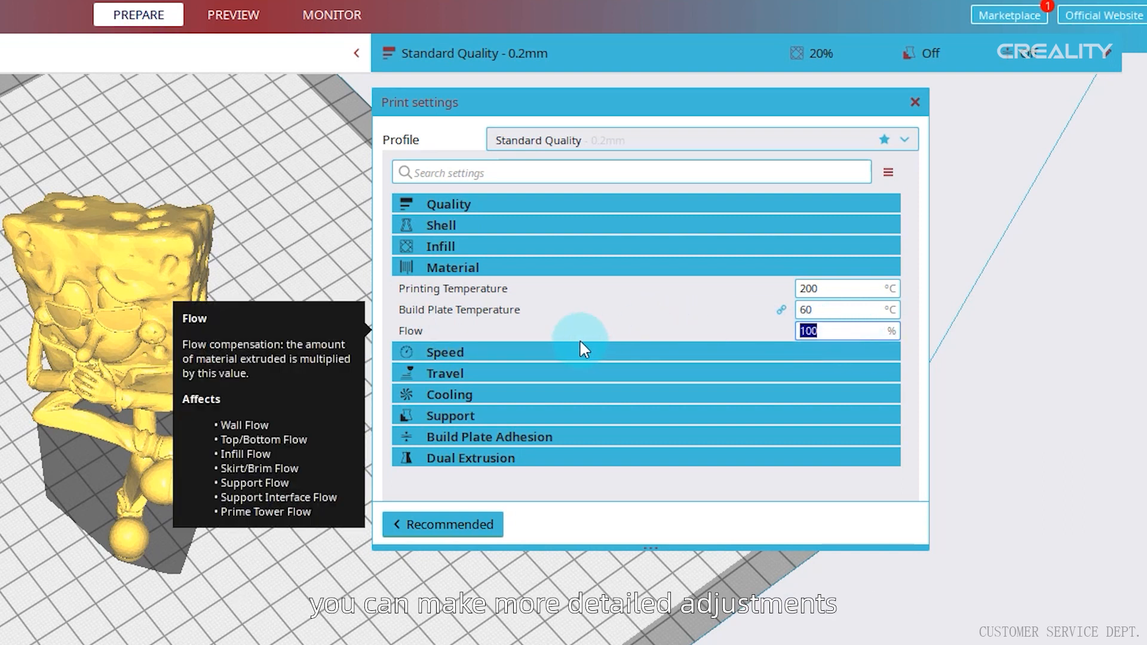
{"action": "left_click", "coordinate": [449, 272]}
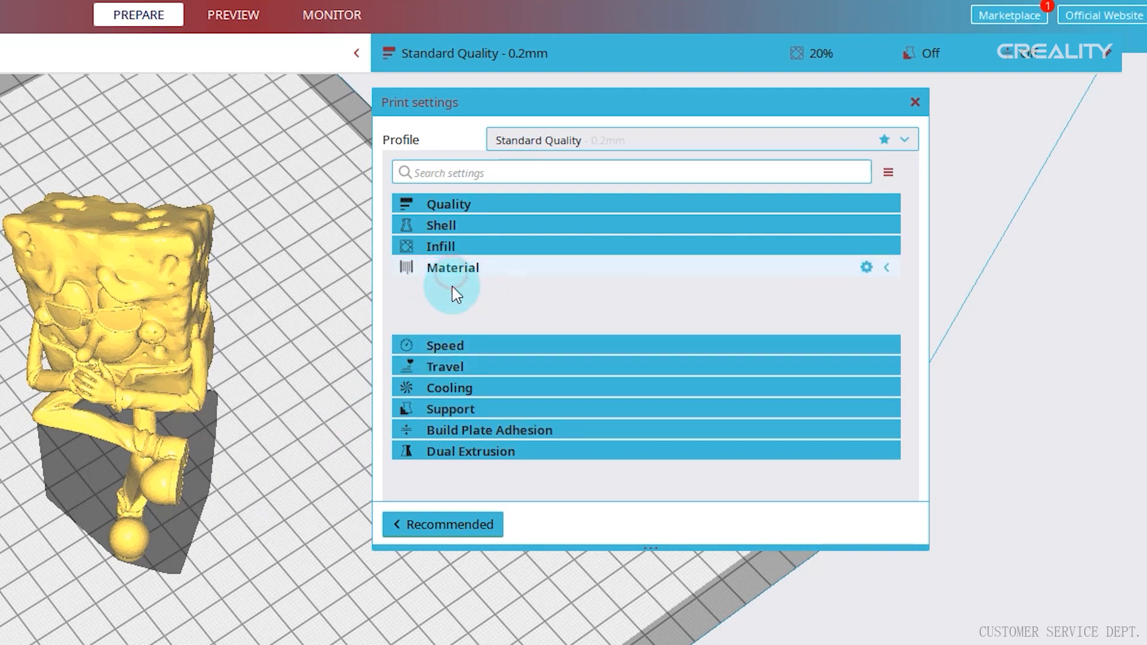
Step: Expand the Speed category and read the description of Print Speed
{"action": "left_click", "coordinate": [458, 290]}
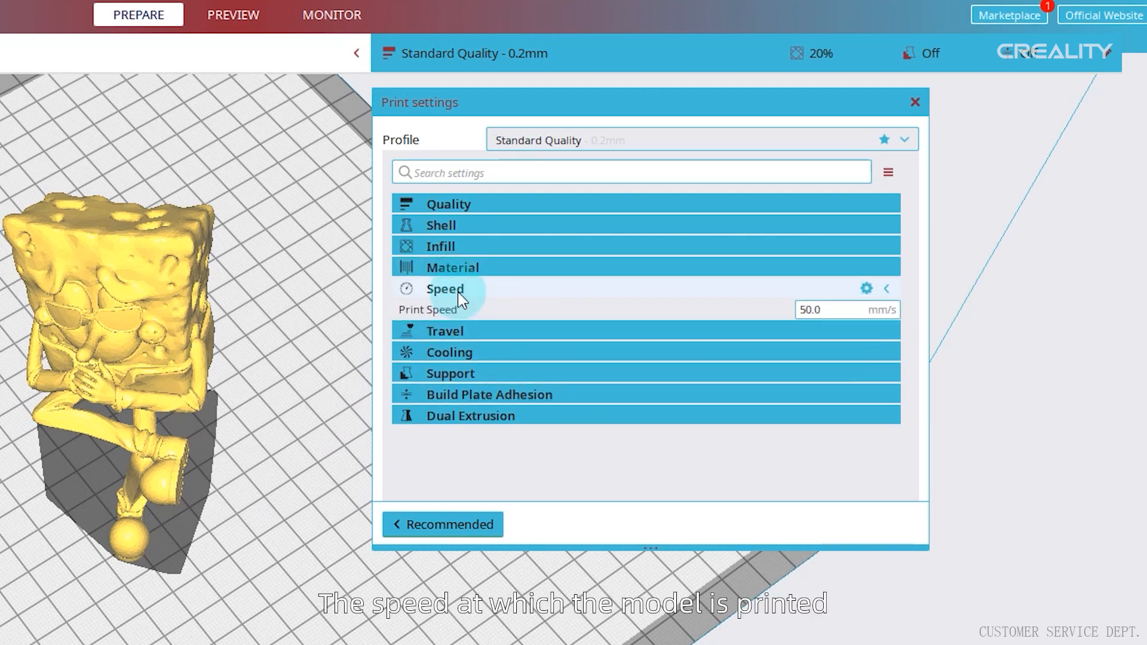
{"action": "mouse_move", "coordinate": [478, 315]}
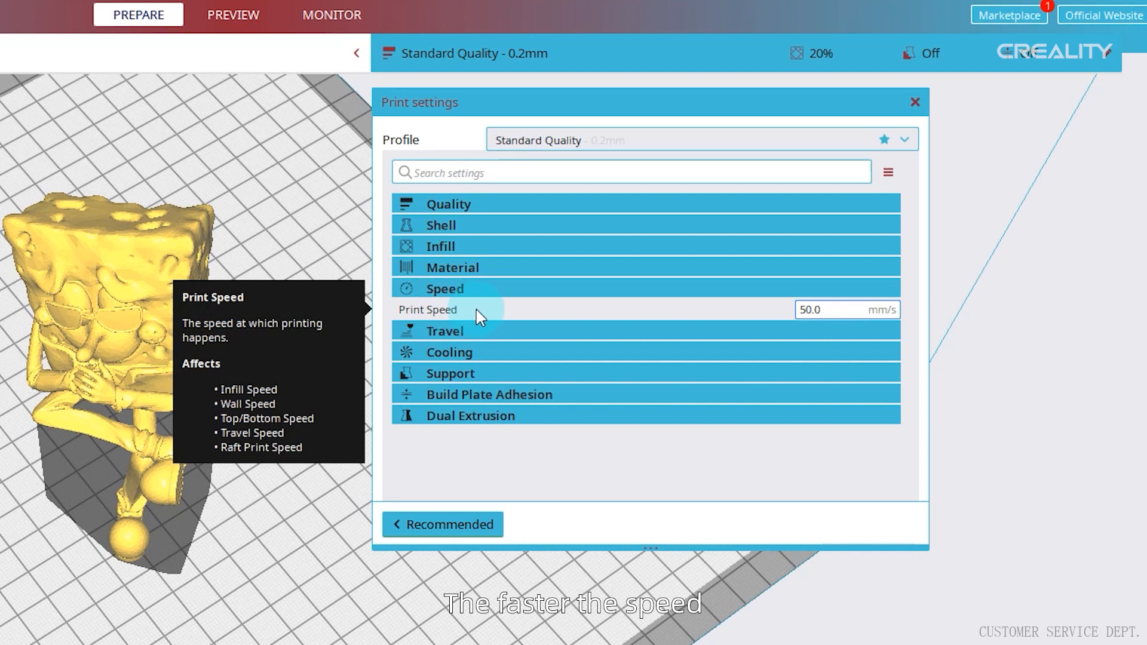
{"action": "left_click_drag", "start_coordinate": [839, 309], "coordinate": [796, 309]}
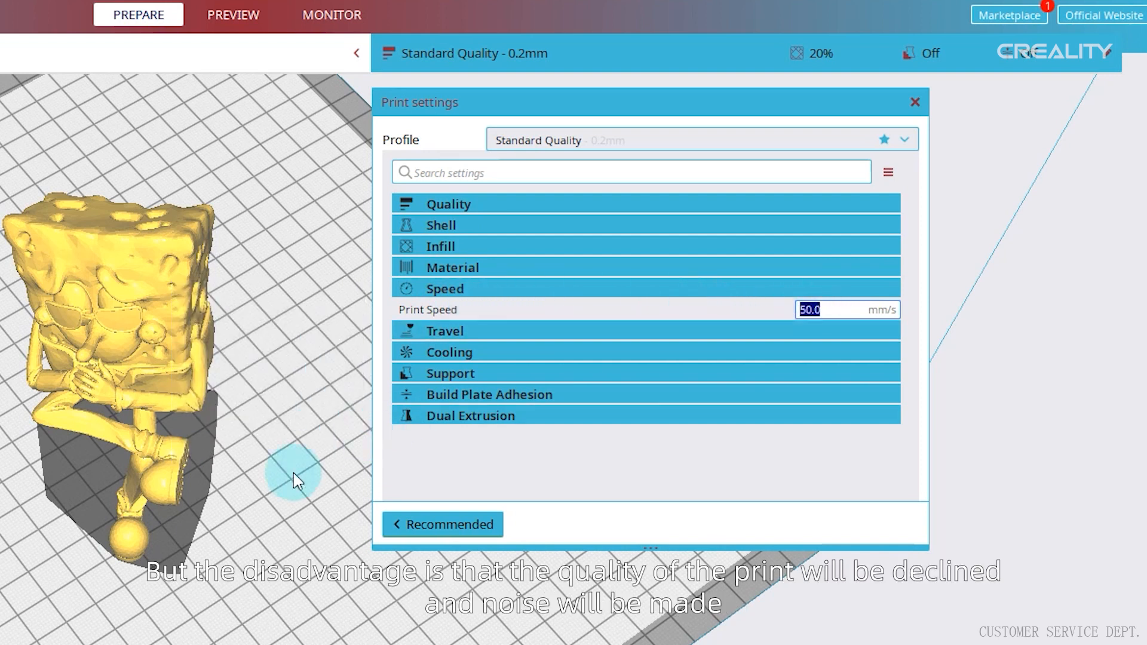
{"action": "right_click_drag", "start_coordinate": [135, 544], "coordinate": [46, 420]}
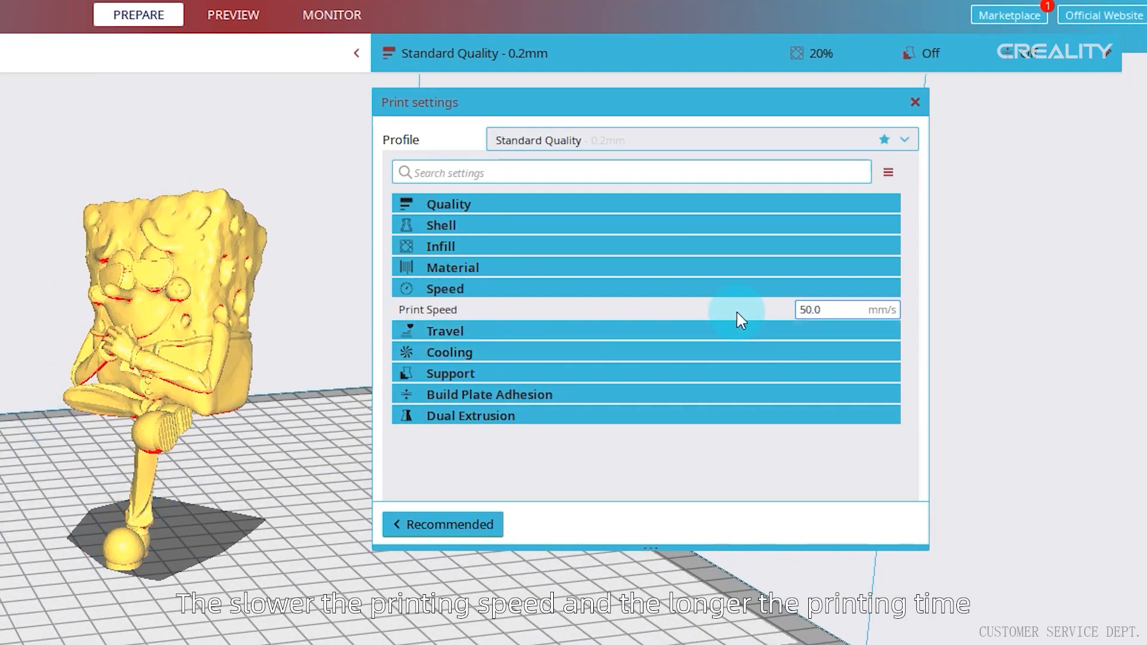
{"action": "mouse_move", "coordinate": [738, 313]}
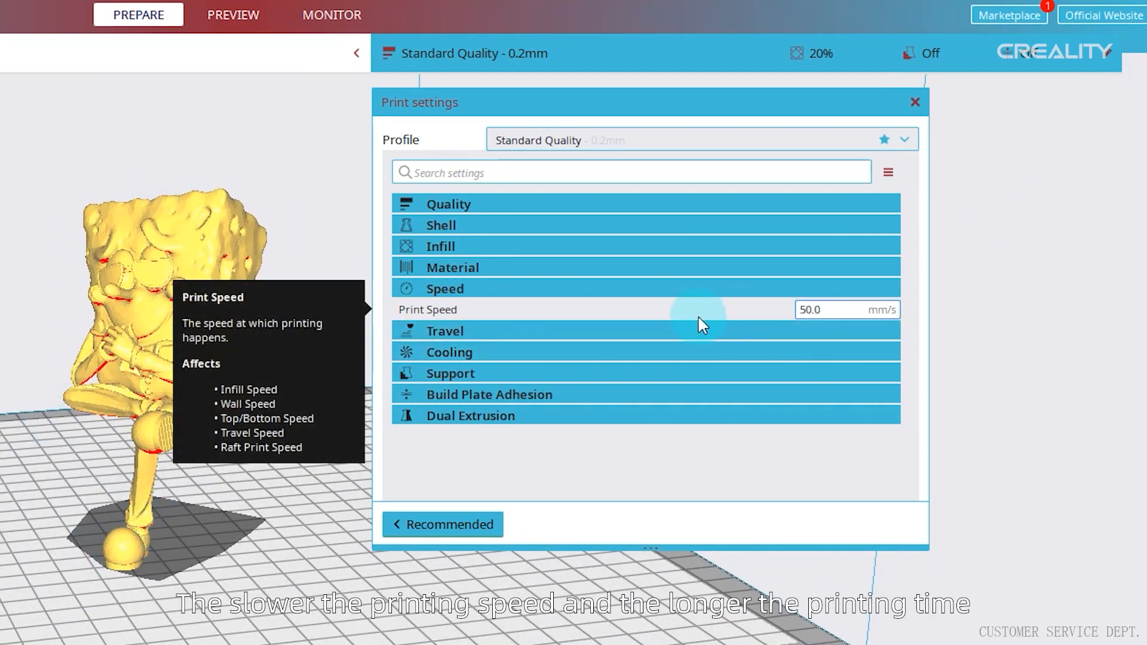
Step: Try Print Speeds of 30 and 60 mm/s, settle on 50 mm/s and collapse the Speed category
{"action": "double_click", "coordinate": [824, 310]}
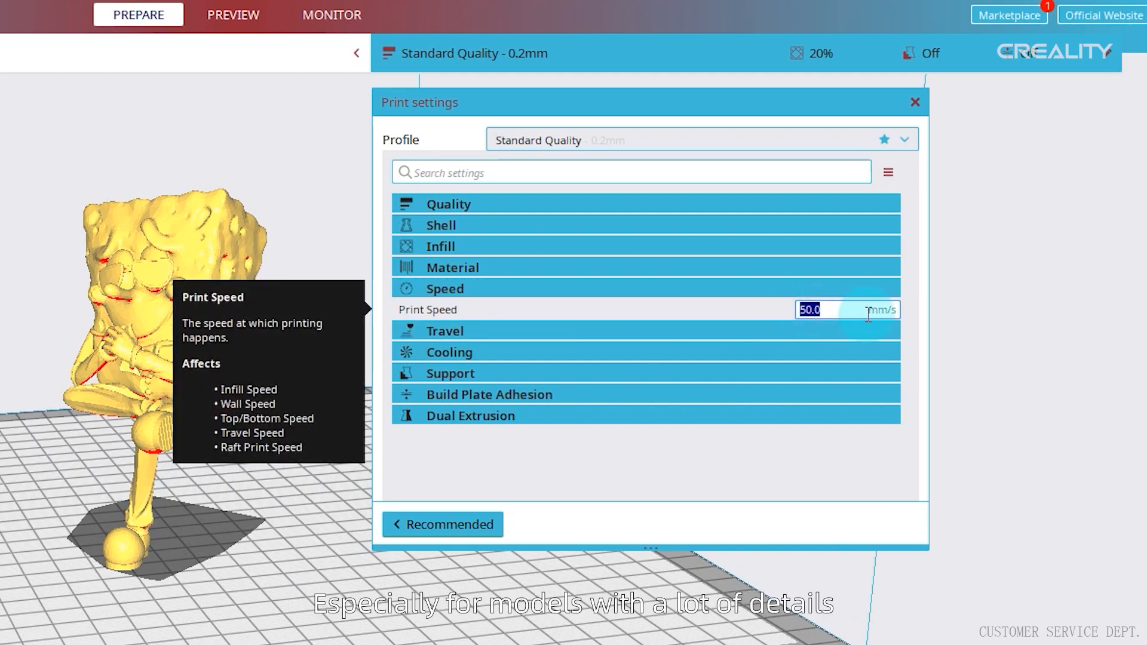
{"action": "type", "text": "30"}
{"action": "key", "text": "BackSpace"}
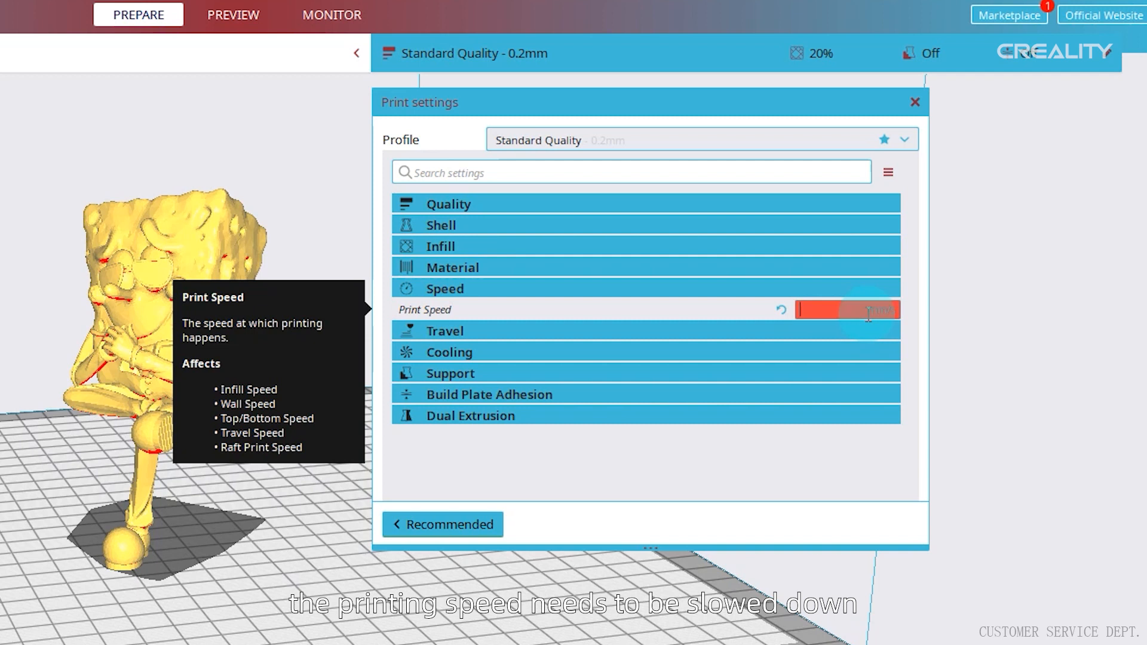
{"action": "type", "text": "60"}
{"action": "key", "text": "BackSpace"}
{"action": "key", "text": "BackSpace"}
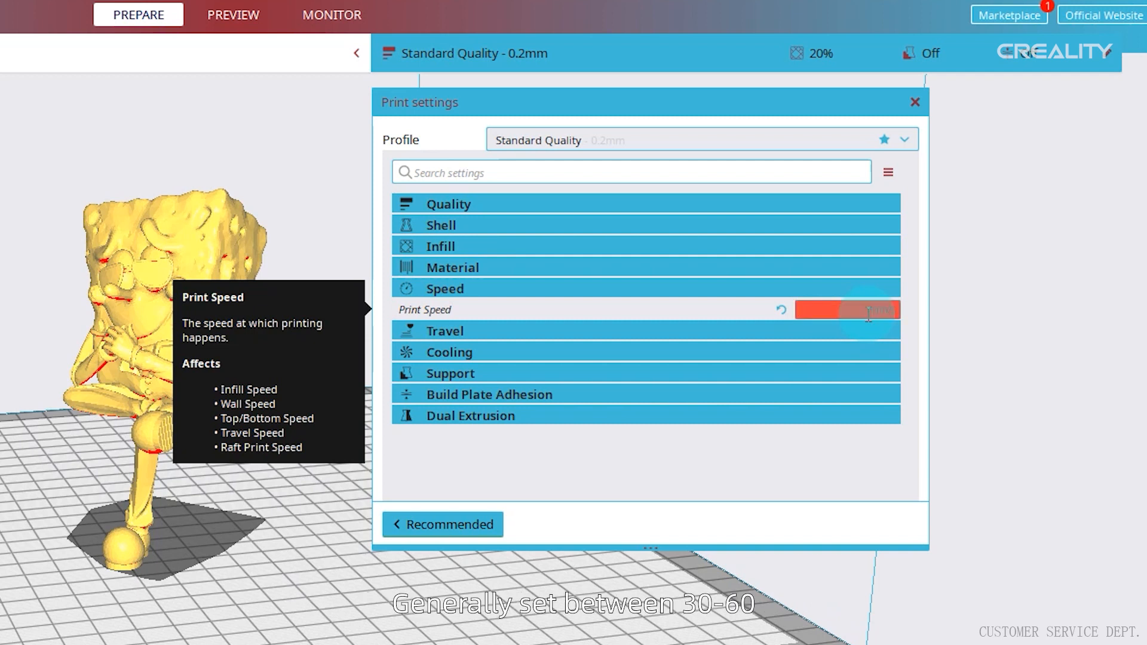
{"action": "type", "text": "50"}
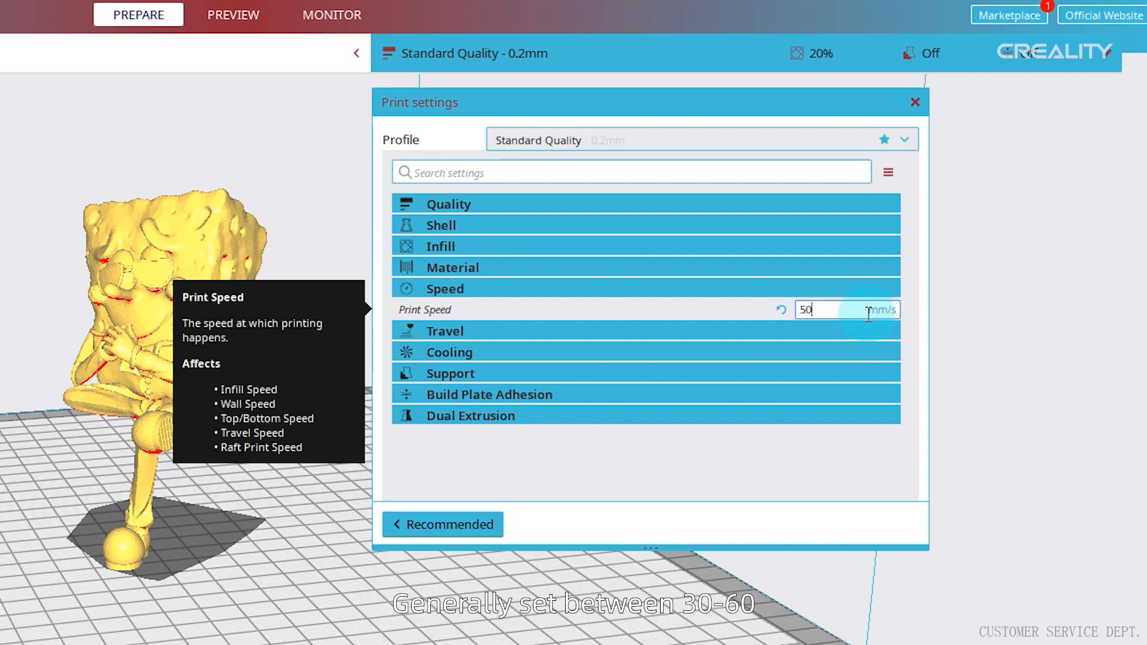
{"action": "left_click", "coordinate": [444, 293]}
Step: Expand the Travel category and read the descriptions of Enable Retraction and Z Hop When Retracted
{"action": "left_click", "coordinate": [447, 309]}
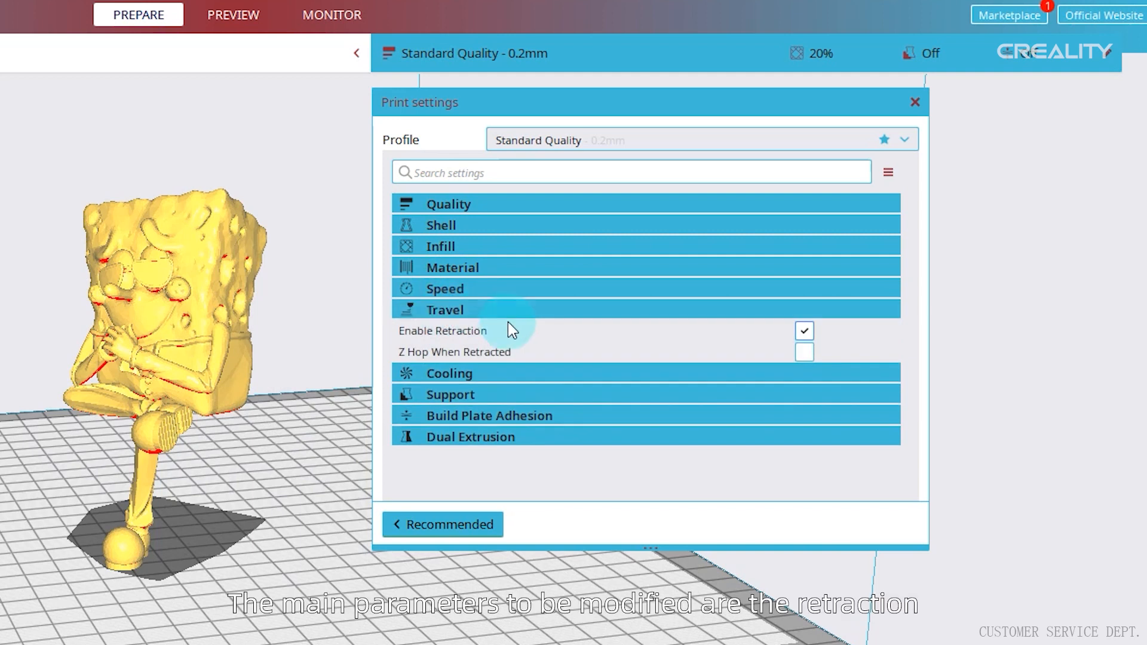
{"action": "mouse_move", "coordinate": [508, 323]}
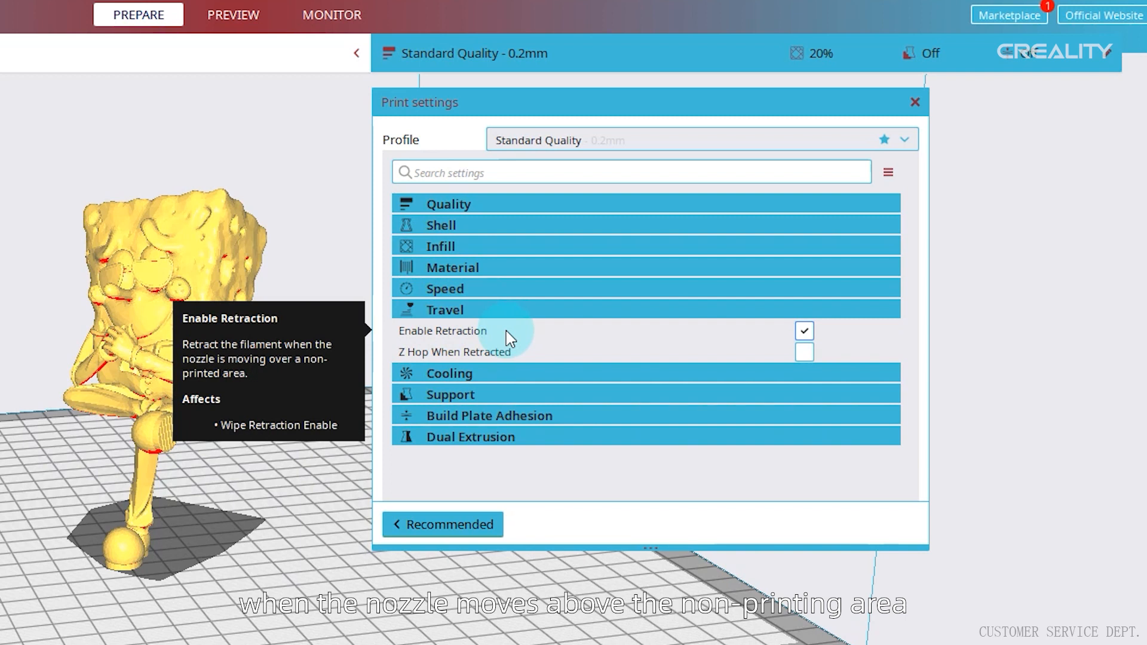
{"action": "mouse_move", "coordinate": [501, 358]}
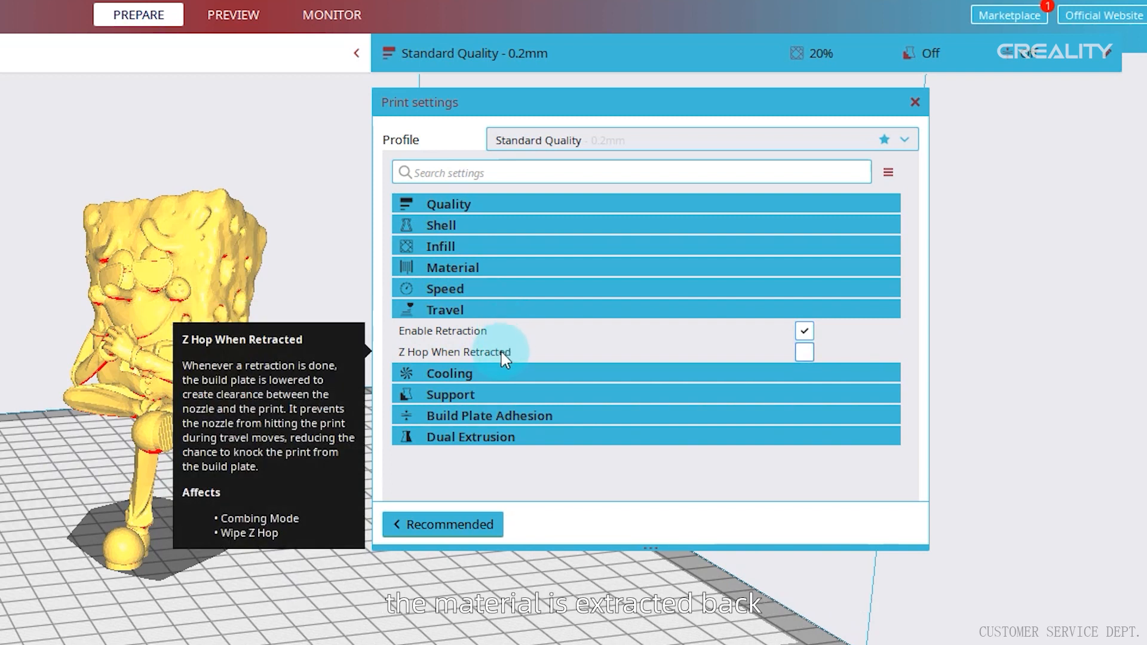
{"action": "mouse_move", "coordinate": [704, 330]}
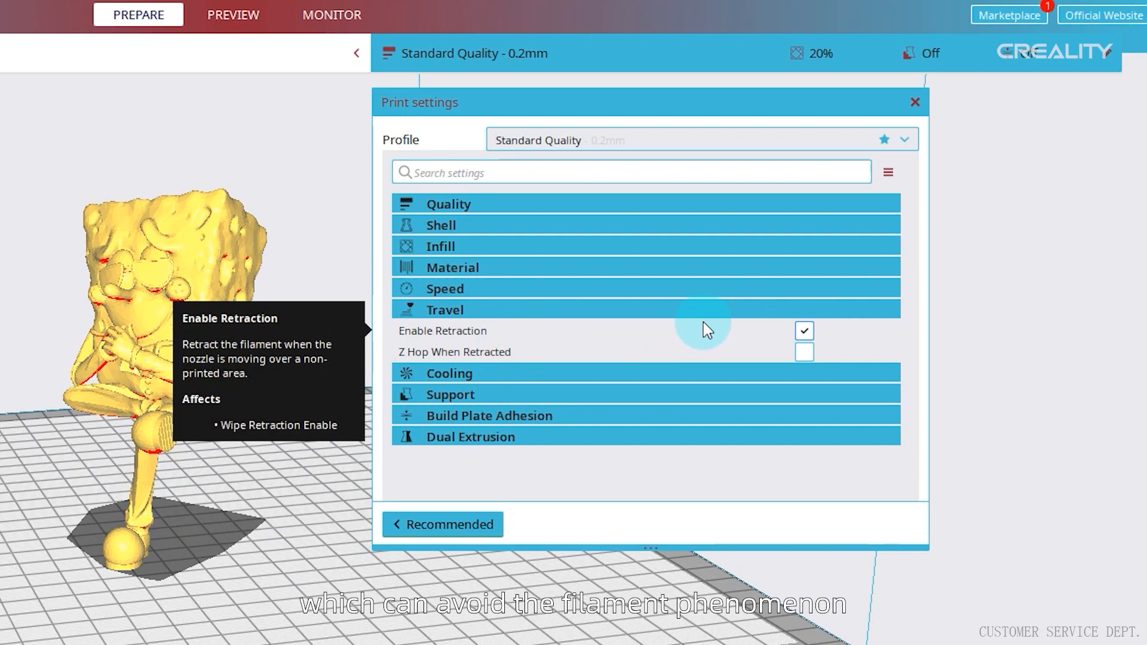
Step: Make Retraction Distance and Retraction Speed visible in the Travel category through the setting visibility preferences
{"action": "left_click", "coordinate": [866, 310]}
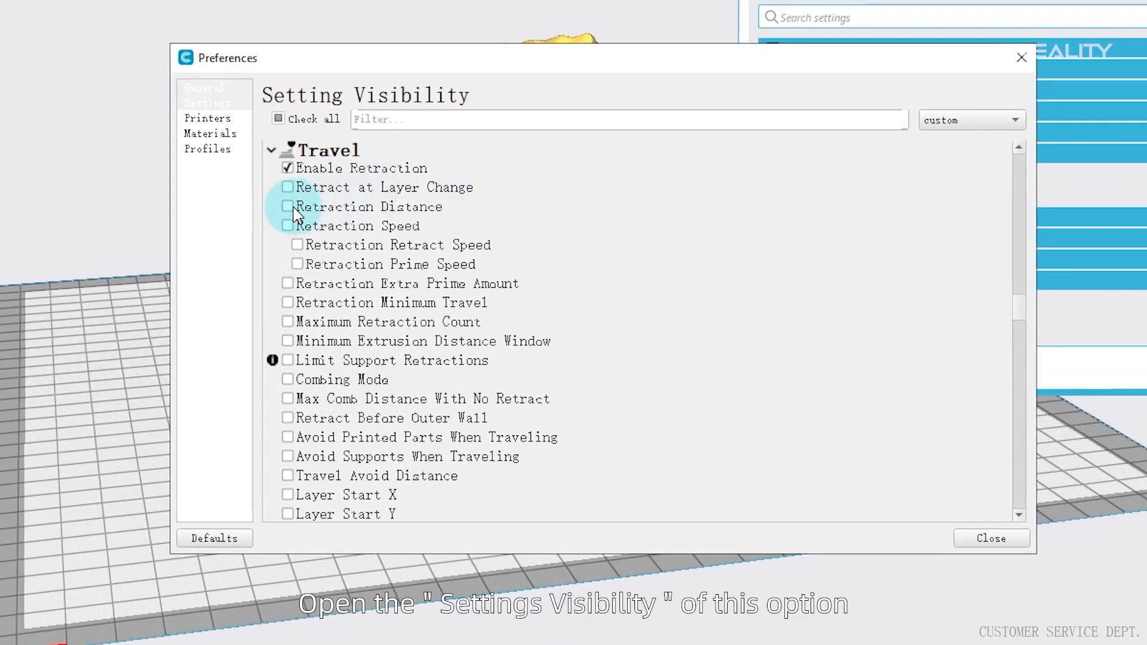
{"action": "left_click", "coordinate": [288, 207]}
{"action": "left_click", "coordinate": [288, 226]}
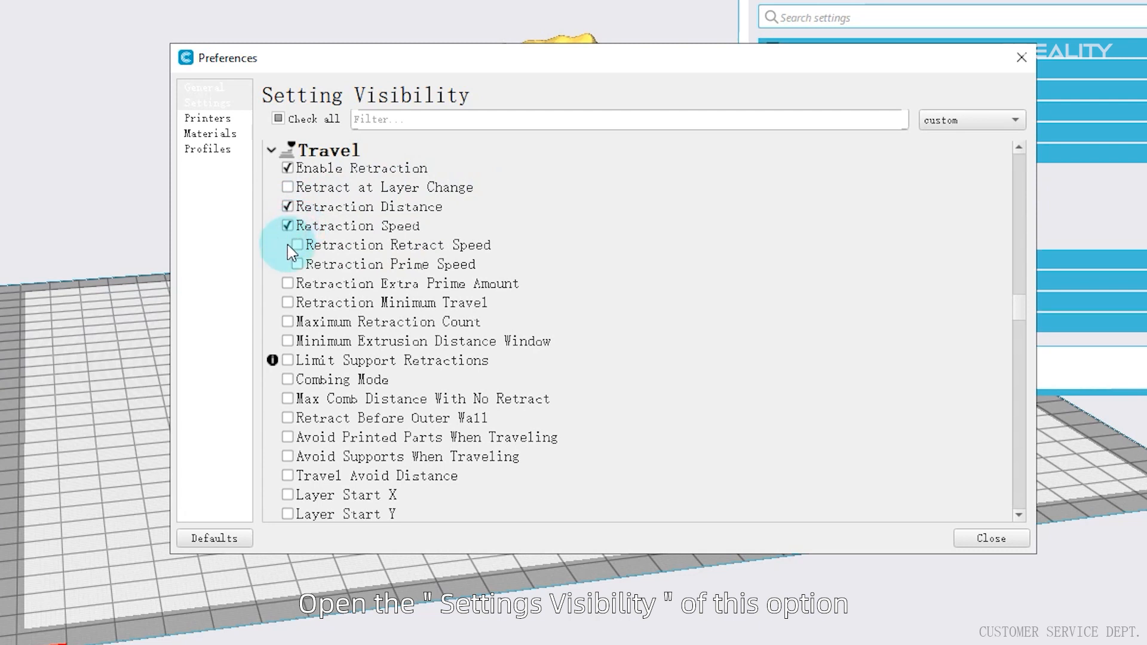
{"action": "left_click", "coordinate": [1020, 57]}
Step: Read the Retraction Speed description, enable Z Hop When Retracted and collapse the Travel category
{"action": "mouse_move", "coordinate": [691, 373]}
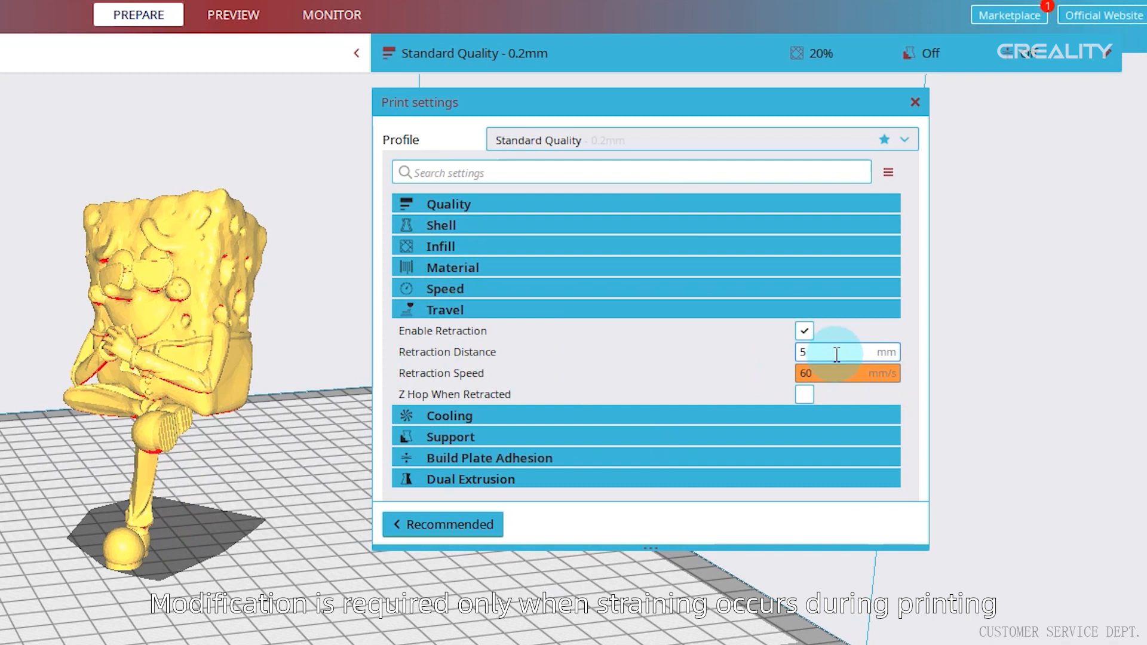
{"action": "mouse_move", "coordinate": [756, 379]}
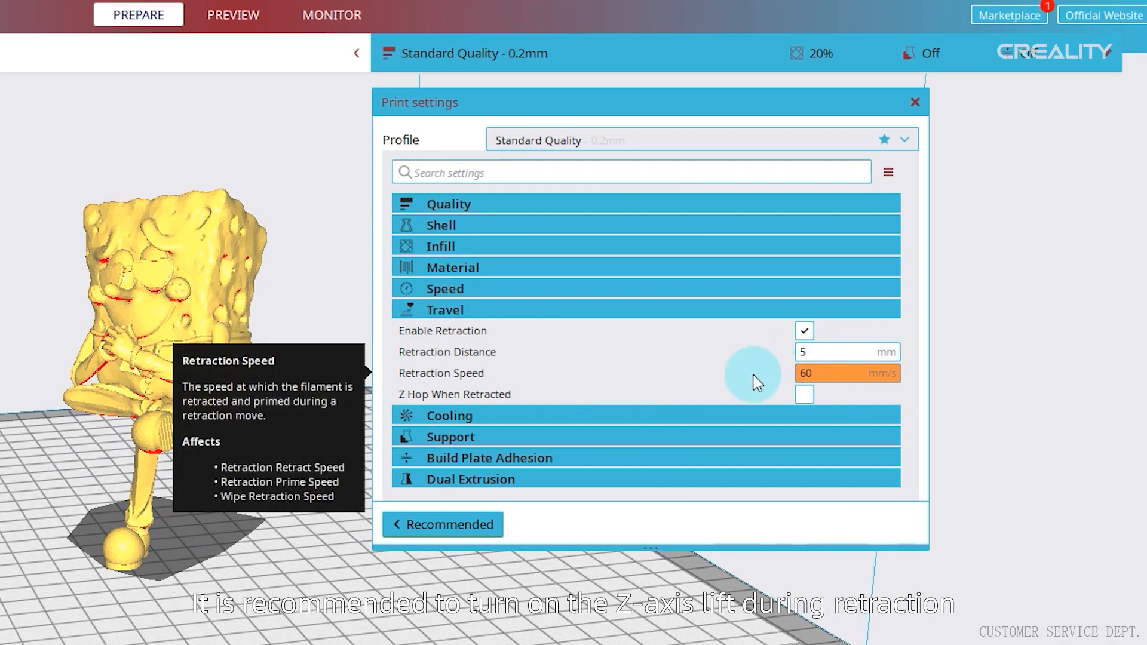
{"action": "left_click", "coordinate": [804, 394]}
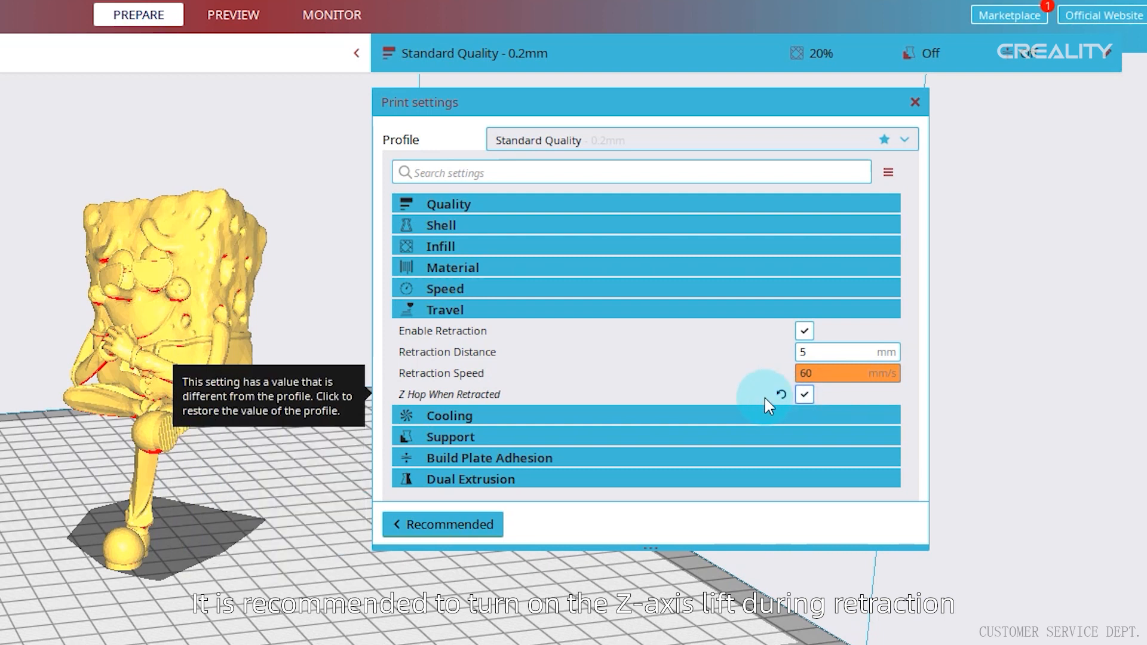
{"action": "left_click", "coordinate": [489, 314]}
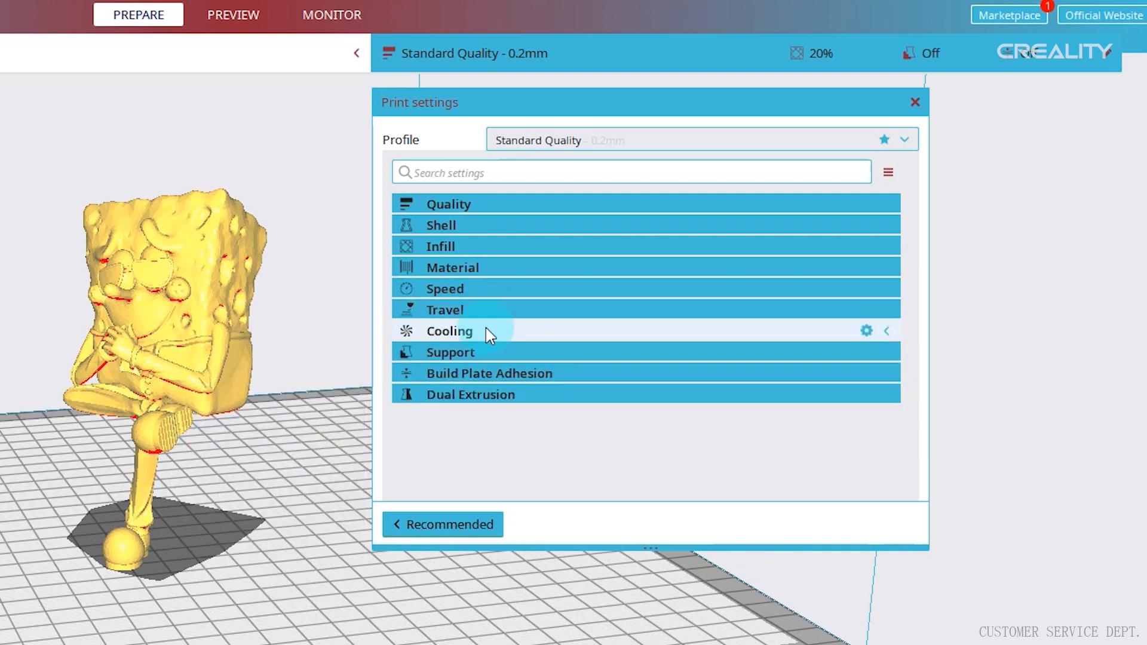
Step: Review the Cooling category's print cooling settings, collapse it and expand the Support category
{"action": "left_click", "coordinate": [486, 328]}
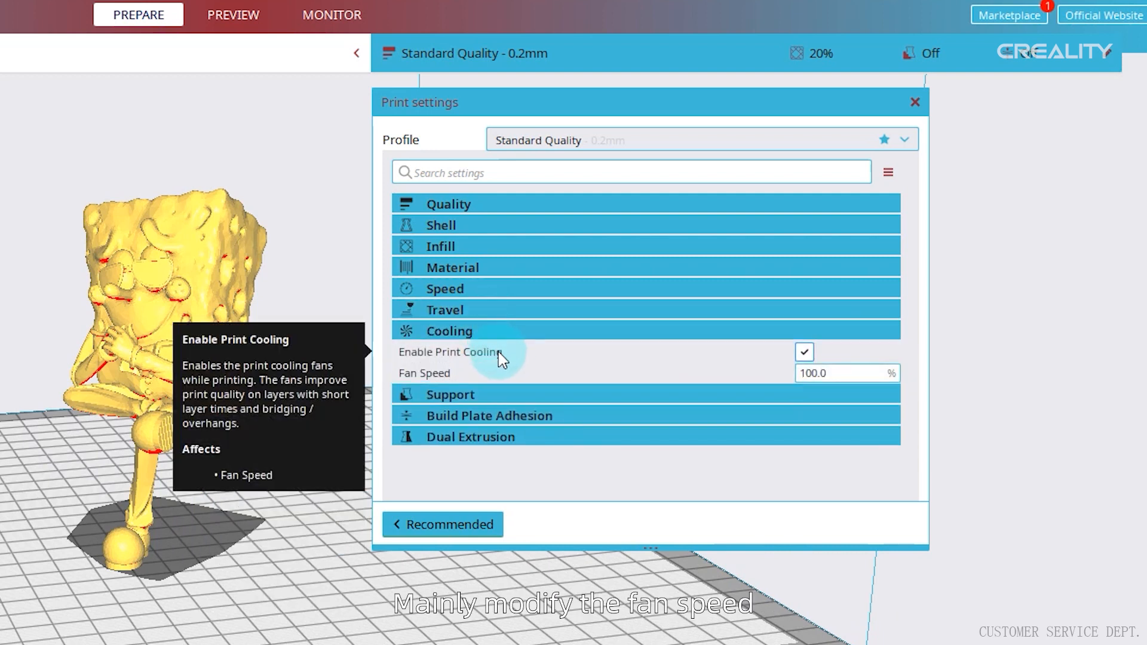
{"action": "left_click", "coordinate": [473, 330]}
{"action": "left_click", "coordinate": [468, 352]}
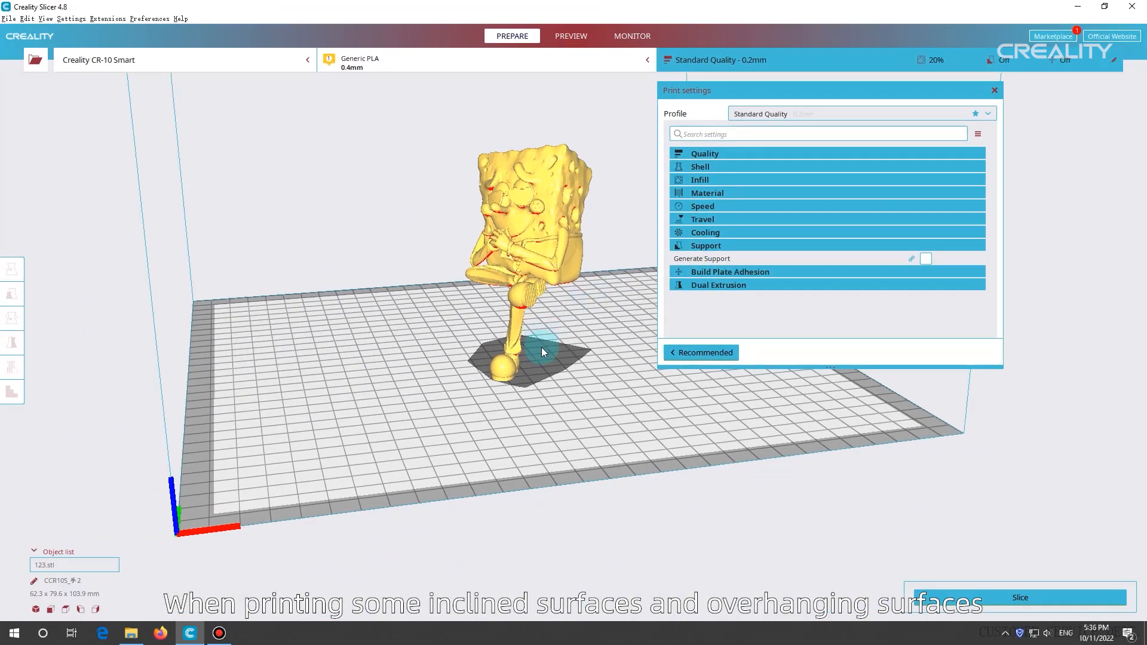
Step: Examine the model's inclined and overhanging surfaces from several angles and show its rotation handles
{"action": "right_click_drag", "start_coordinate": [541, 346], "coordinate": [561, 281]}
{"action": "scroll", "coordinate": [561, 282], "scroll_direction": "up", "scroll_amount": 3}
{"action": "right_click_drag", "start_coordinate": [513, 252], "coordinate": [519, 300]}
{"action": "scroll", "coordinate": [508, 307], "scroll_direction": "down", "scroll_amount": 2}
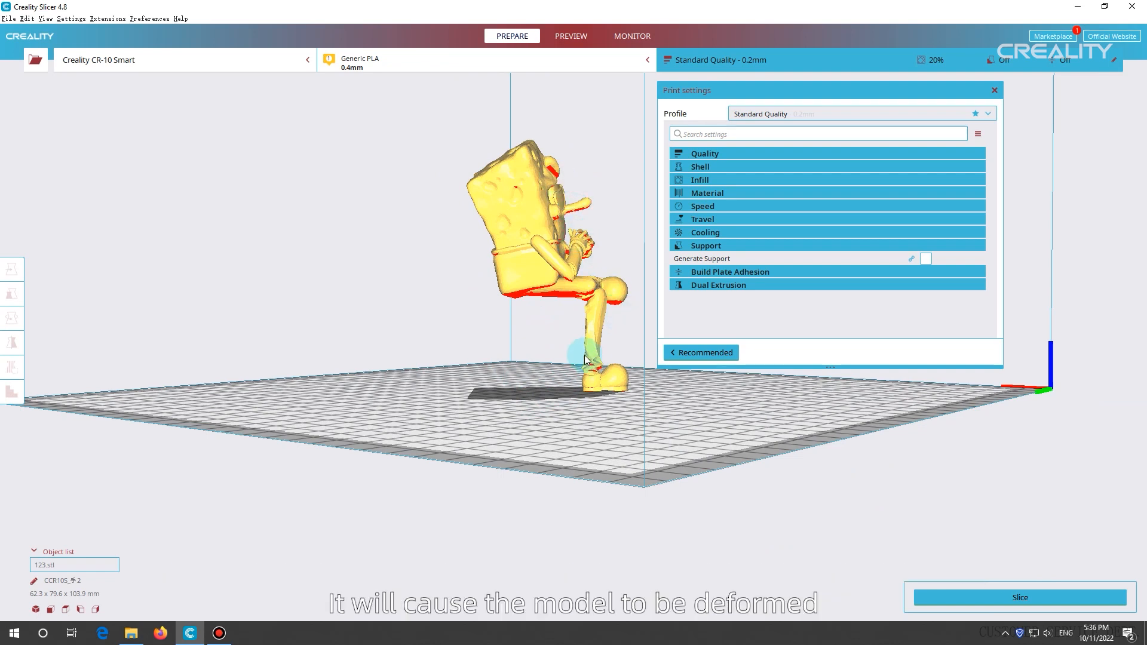
{"action": "left_click", "coordinate": [571, 271]}
{"action": "left_click", "coordinate": [12, 319]}
{"action": "right_click_drag", "start_coordinate": [592, 264], "coordinate": [558, 275]}
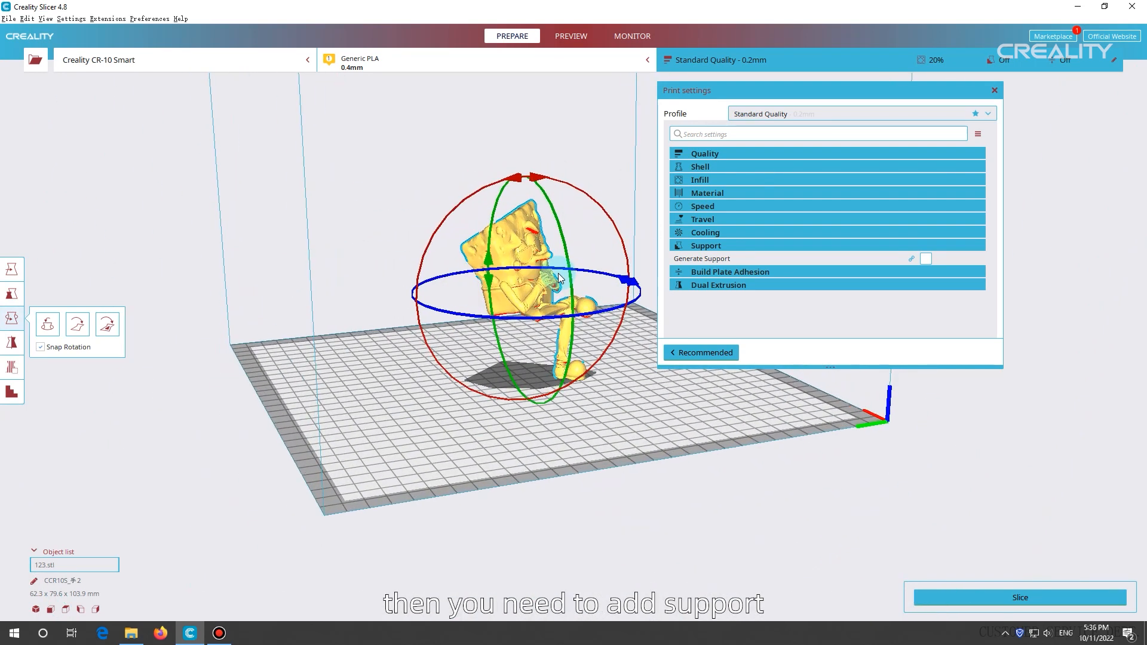
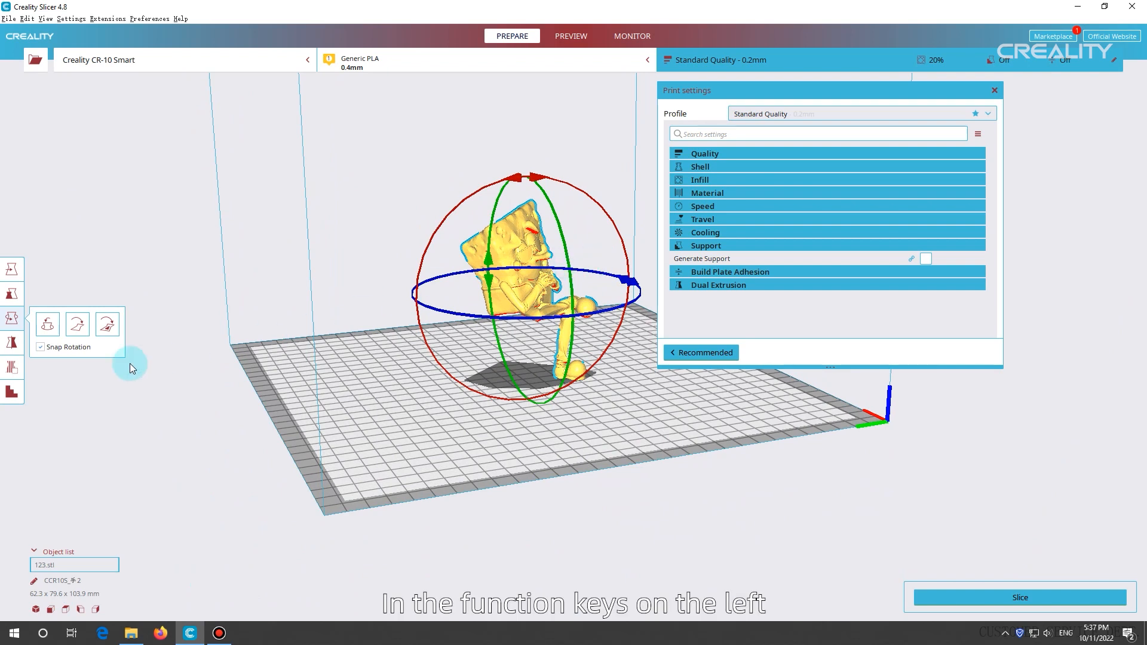
Step: Add four 5 mm custom supports with a 7.5 mm base under the seat of the SpongeBob model
{"action": "left_click", "coordinate": [11, 391]}
{"action": "right_click_drag", "start_coordinate": [568, 379], "coordinate": [520, 297]}
{"action": "left_click", "coordinate": [525, 260]}
{"action": "left_click", "coordinate": [40, 345]}
{"action": "left_click", "coordinate": [525, 276]}
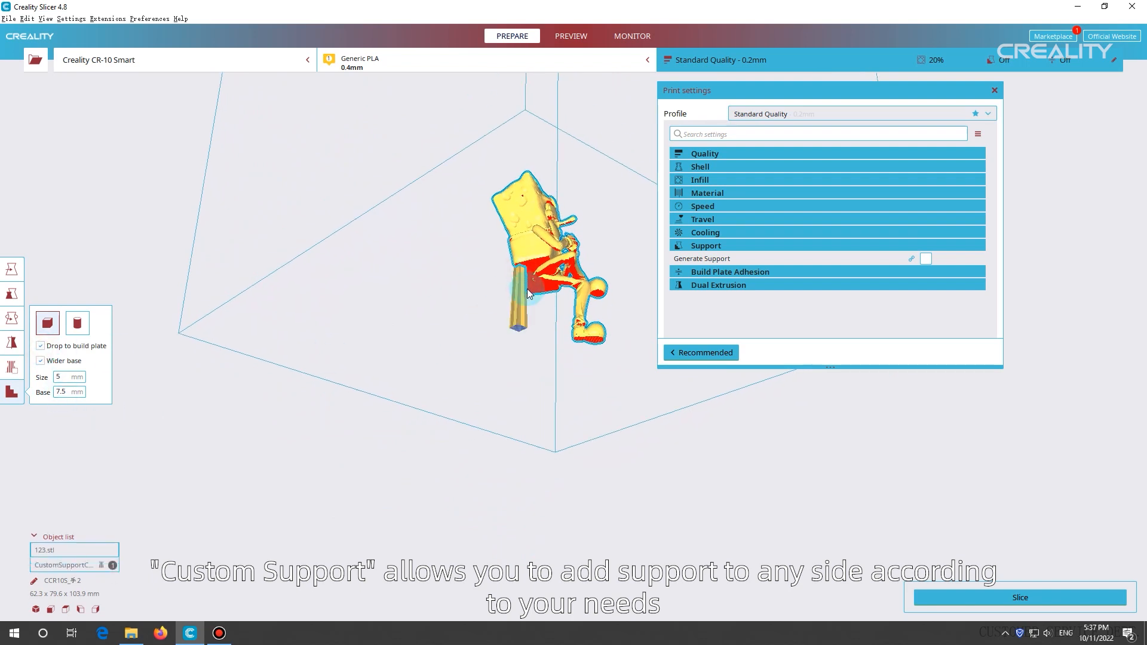
{"action": "left_click", "coordinate": [529, 285]}
{"action": "left_click", "coordinate": [536, 282]}
{"action": "right_click_drag", "start_coordinate": [564, 318], "coordinate": [504, 392]}
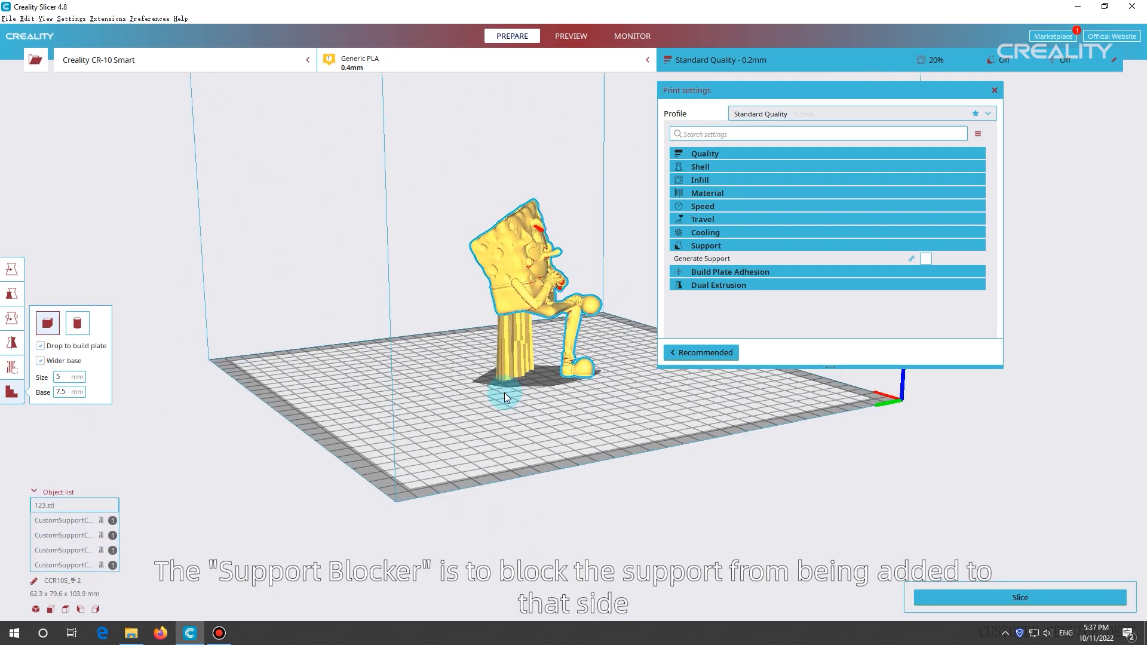
Step: Place support blockers on the model's lower back and around its head
{"action": "left_click", "coordinate": [17, 371]}
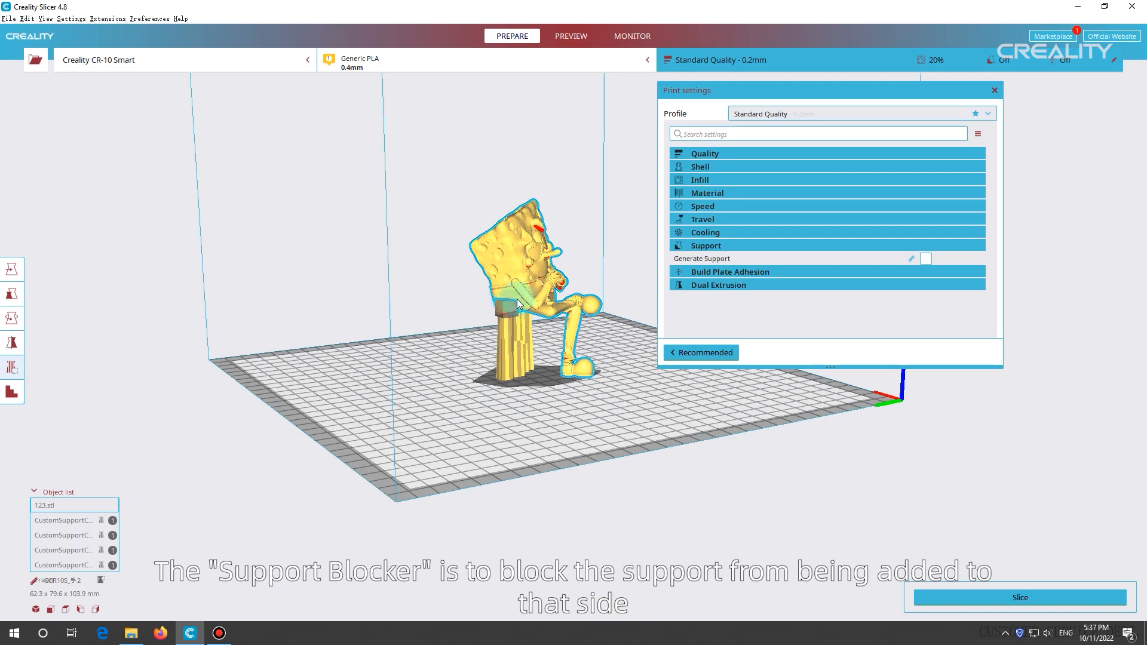
{"action": "left_click", "coordinate": [507, 307]}
{"action": "left_click", "coordinate": [540, 227]}
{"action": "mouse_move", "coordinate": [540, 229]}
{"action": "right_mouse_down"}
{"action": "mouse_move", "coordinate": [384, 266]}
{"action": "mouse_move", "coordinate": [478, 191]}
{"action": "mouse_move", "coordinate": [520, 388]}
{"action": "right_mouse_up"}
{"action": "left_click", "coordinate": [551, 233]}
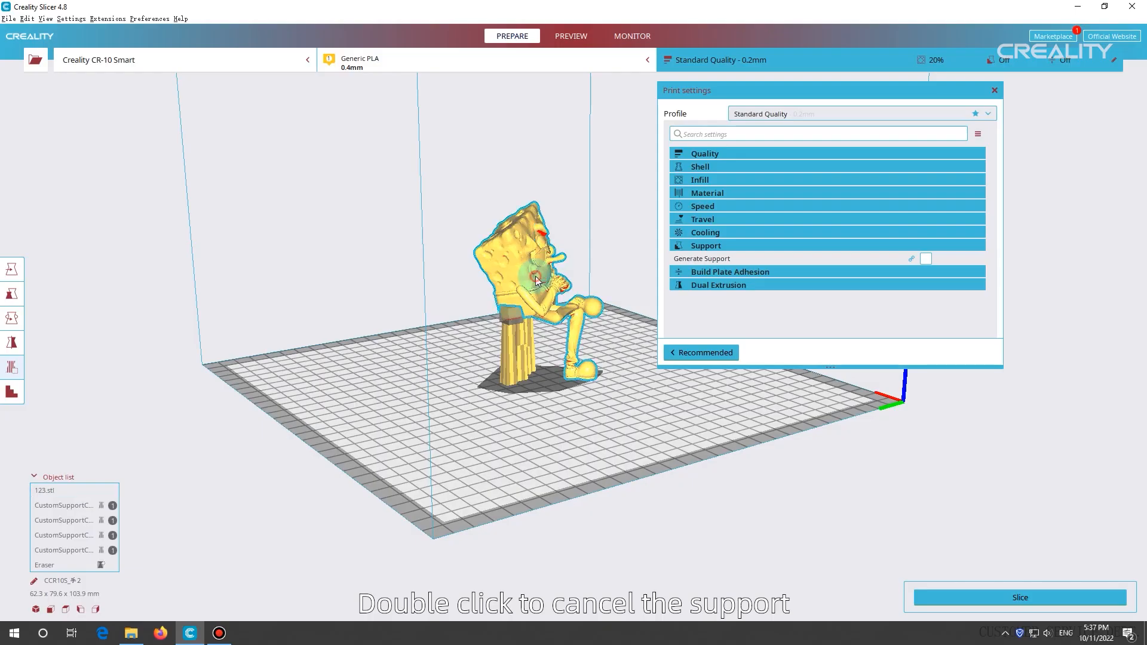
Step: Remove the placed support blockers and the custom supports from the model
{"action": "left_click", "coordinate": [540, 272]}
{"action": "left_click", "coordinate": [511, 315]}
{"action": "left_click", "coordinate": [507, 342]}
{"action": "left_click", "coordinate": [8, 396]}
{"action": "left_click", "coordinate": [509, 350]}
{"action": "double_click", "coordinate": [525, 343]}
{"action": "double_click", "coordinate": [530, 350]}
Step: Enable support generation and make the Support Structure, Support Pattern and Support Wall Line Count settings visible
{"action": "left_click", "coordinate": [801, 375]}
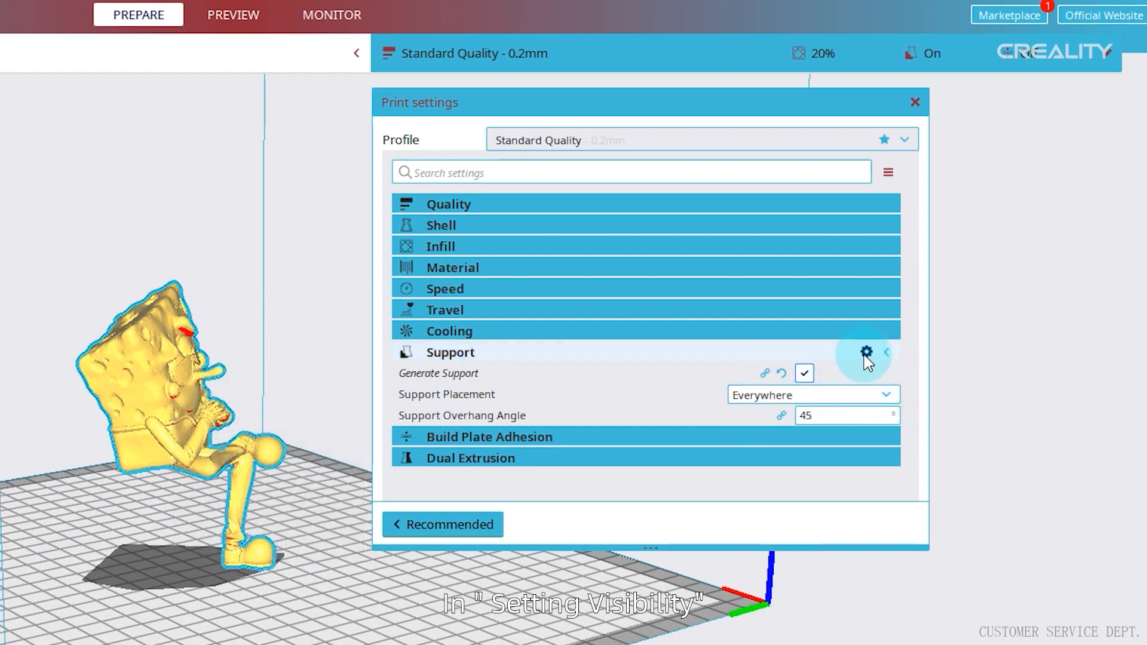
{"action": "left_click", "coordinate": [866, 352]}
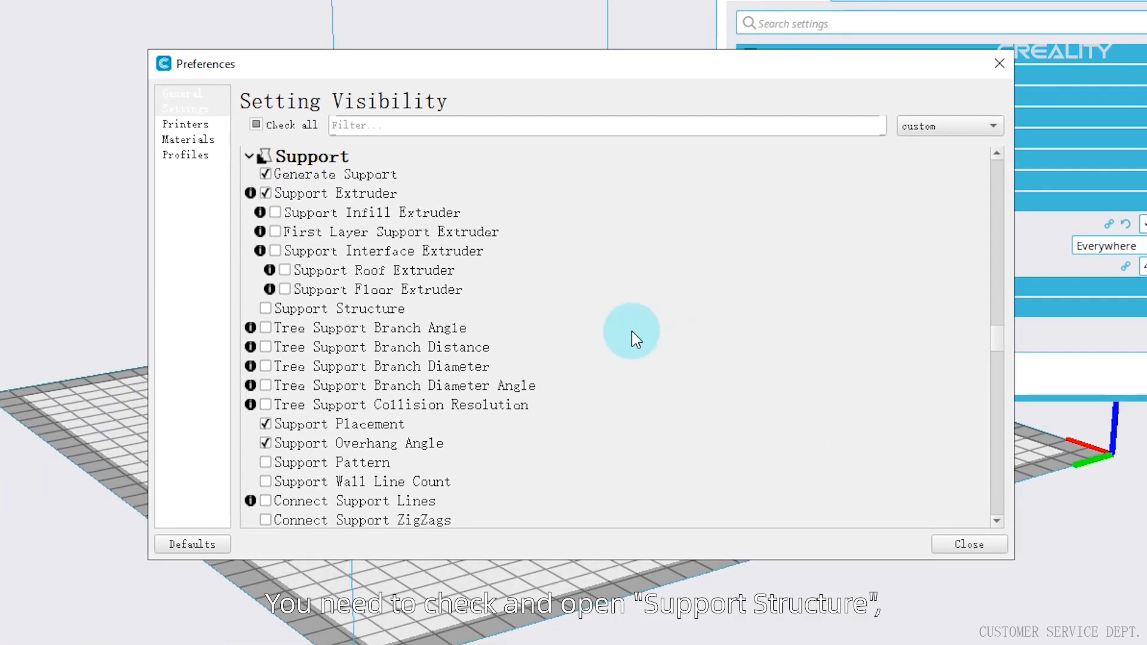
{"action": "left_click", "coordinate": [267, 309]}
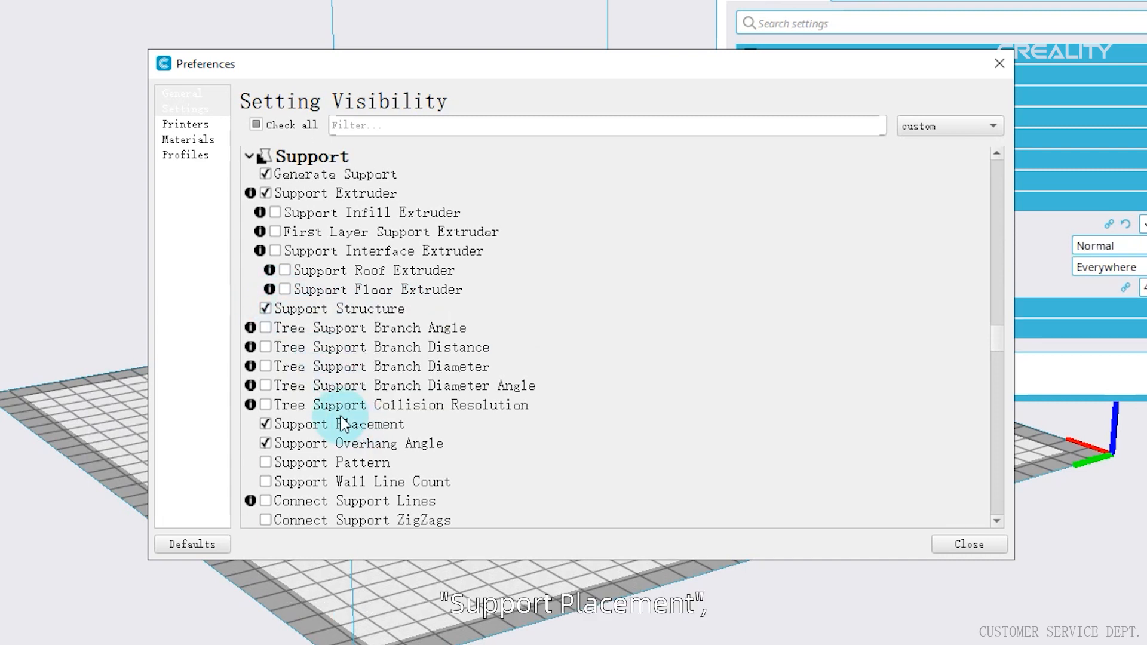
{"action": "left_click", "coordinate": [265, 462]}
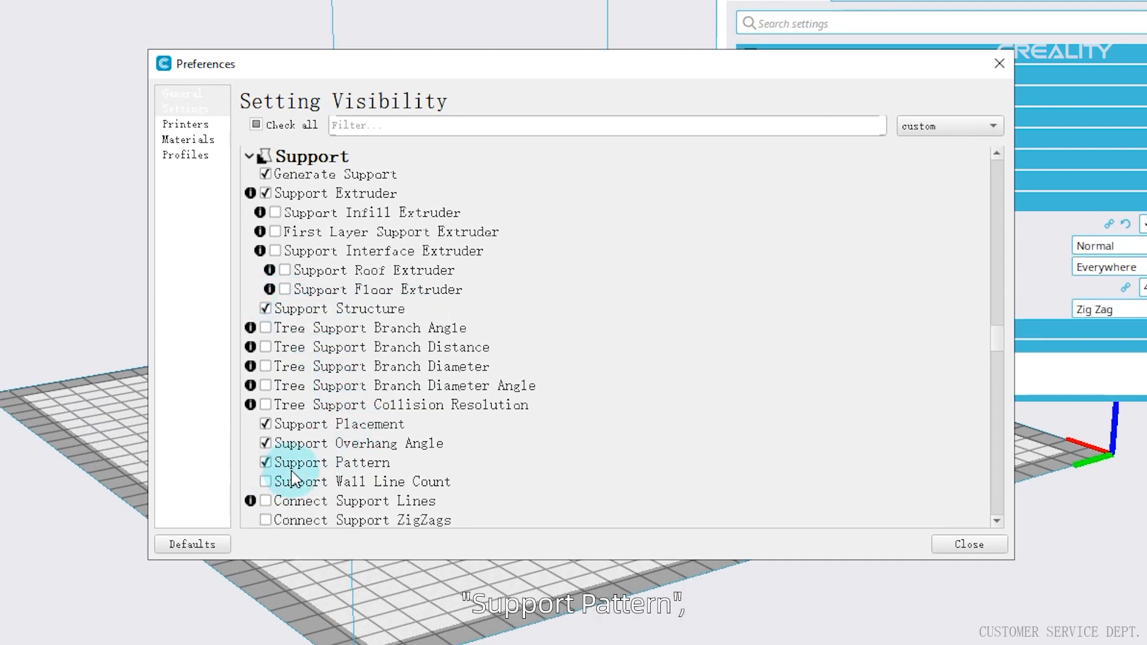
{"action": "left_click", "coordinate": [265, 481]}
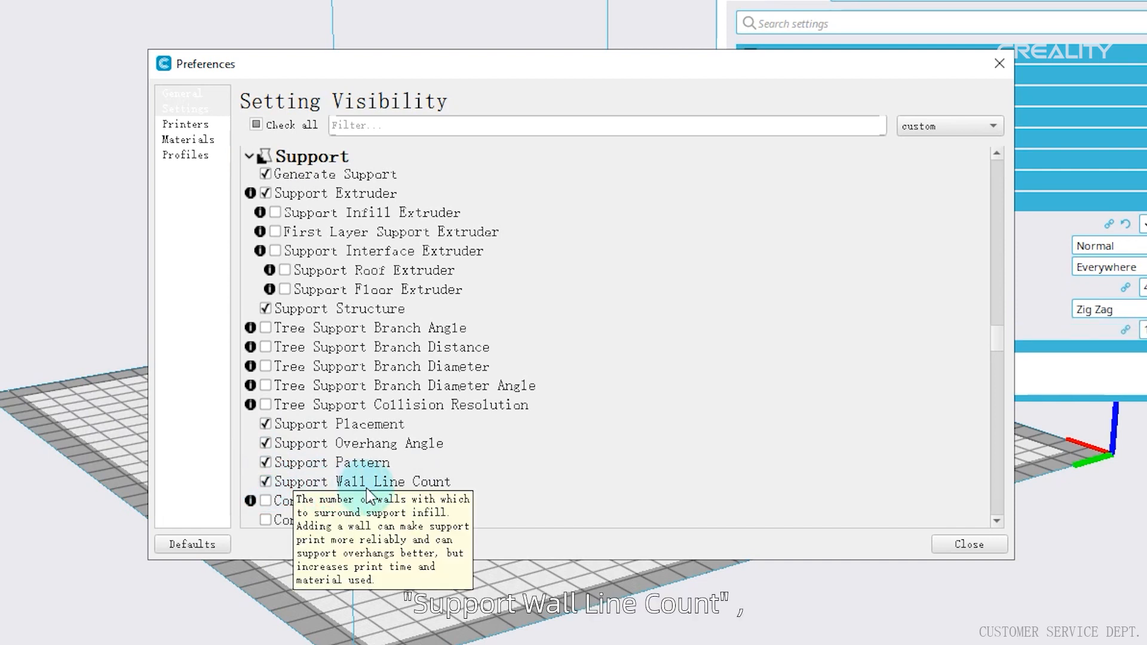
Step: Make the Connect Support Lines, Support Density and Support Z Distance settings visible and close the preferences
{"action": "scroll", "coordinate": [334, 459], "scroll_direction": "down", "scroll_amount": 3}
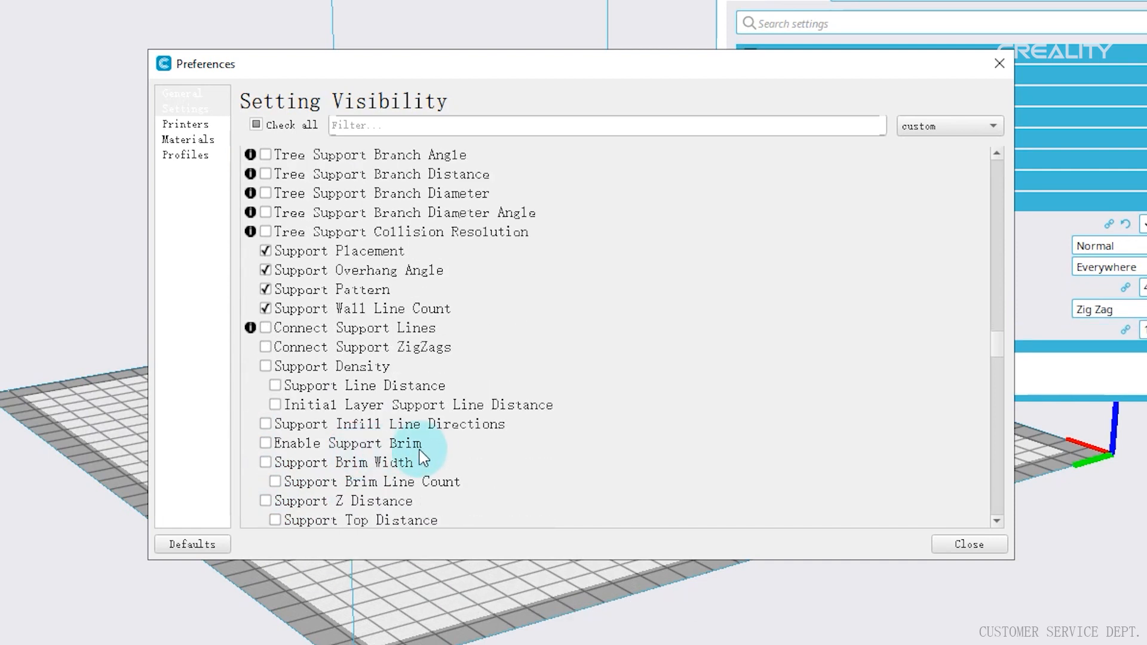
{"action": "left_click", "coordinate": [266, 328]}
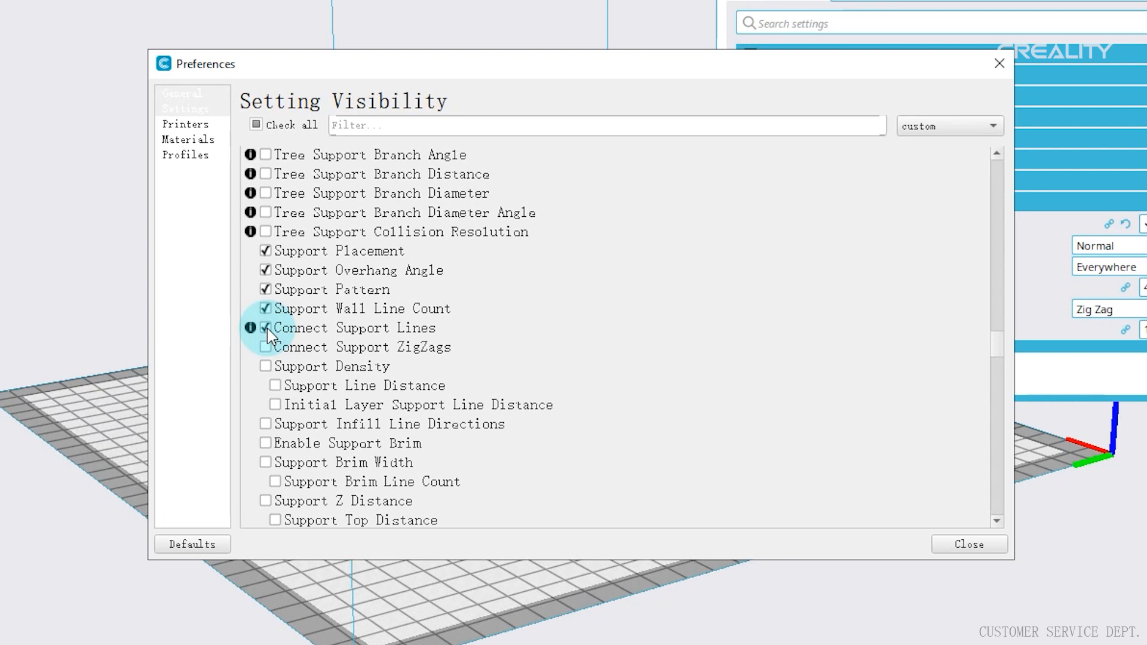
{"action": "left_click", "coordinate": [266, 366]}
{"action": "scroll", "coordinate": [380, 401], "scroll_direction": "down", "scroll_amount": 2}
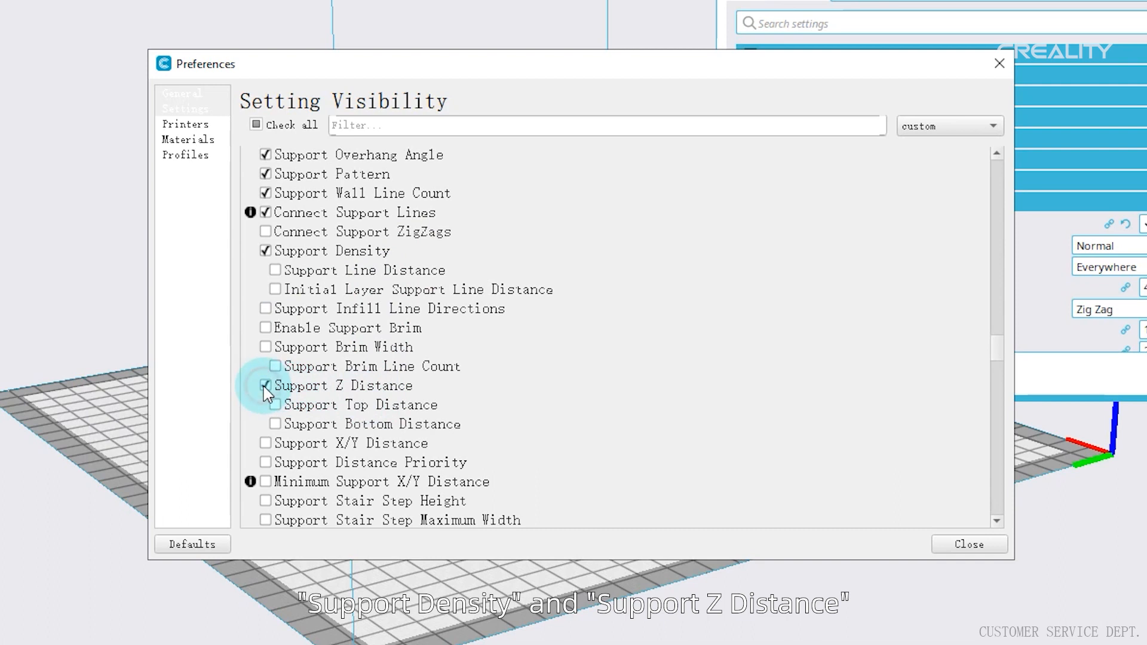
{"action": "left_click", "coordinate": [999, 64]}
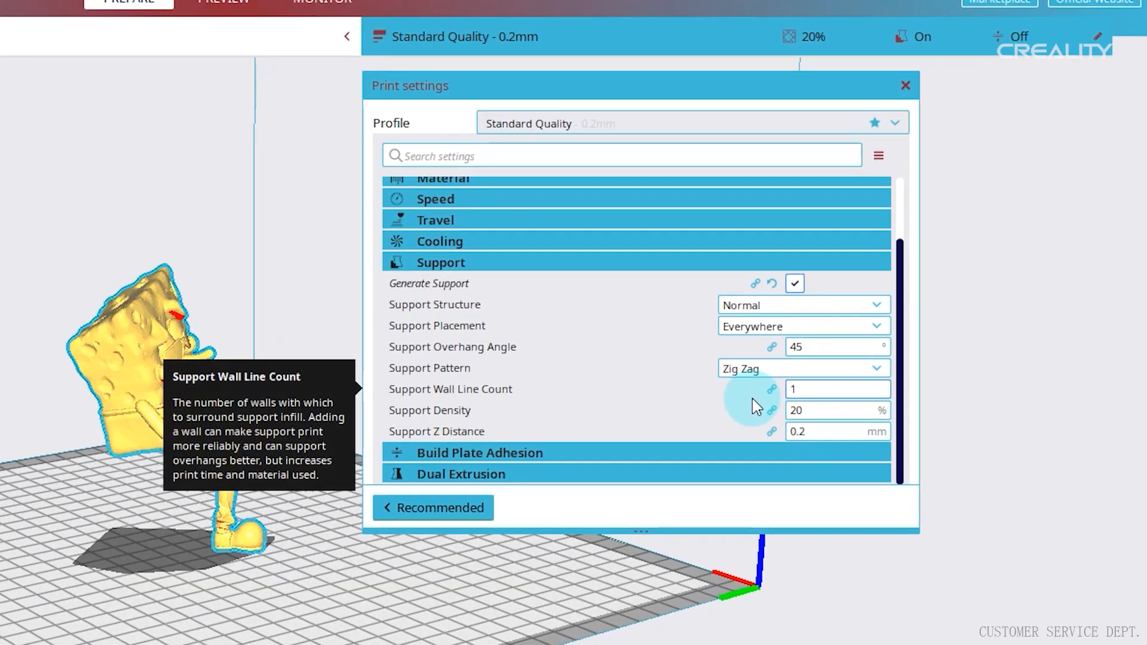
Step: Keep the support structure at Normal, slice the model and open its layer preview
{"action": "left_click", "coordinate": [796, 307]}
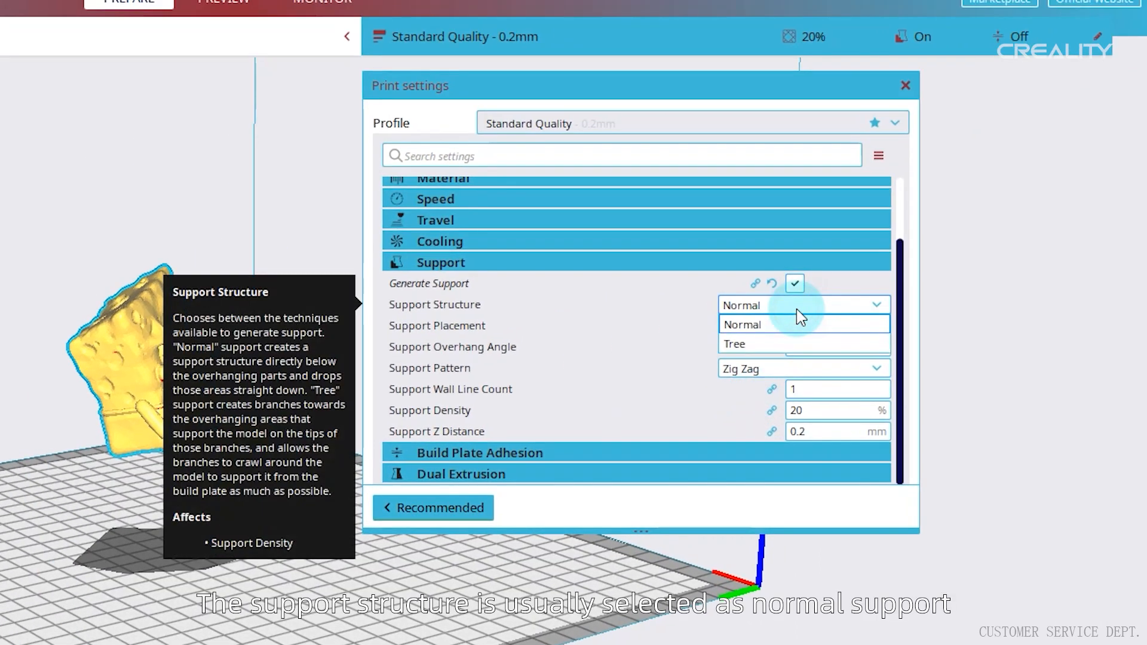
{"action": "left_click", "coordinate": [746, 326]}
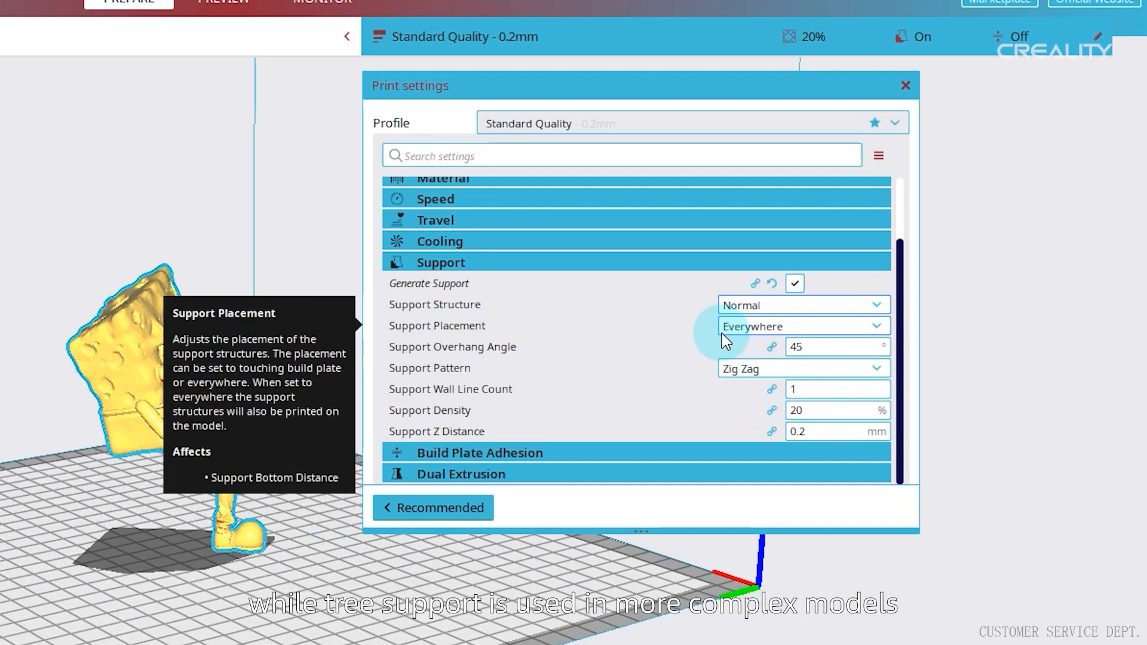
{"action": "mouse_move", "coordinate": [622, 306]}
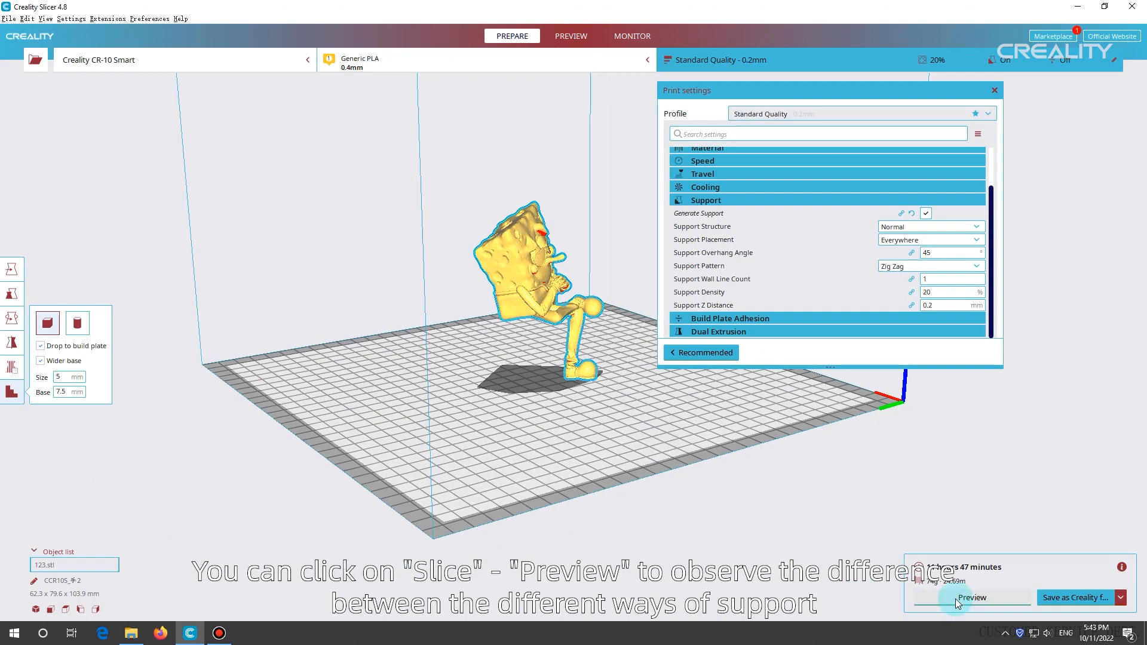
{"action": "left_click", "coordinate": [955, 599]}
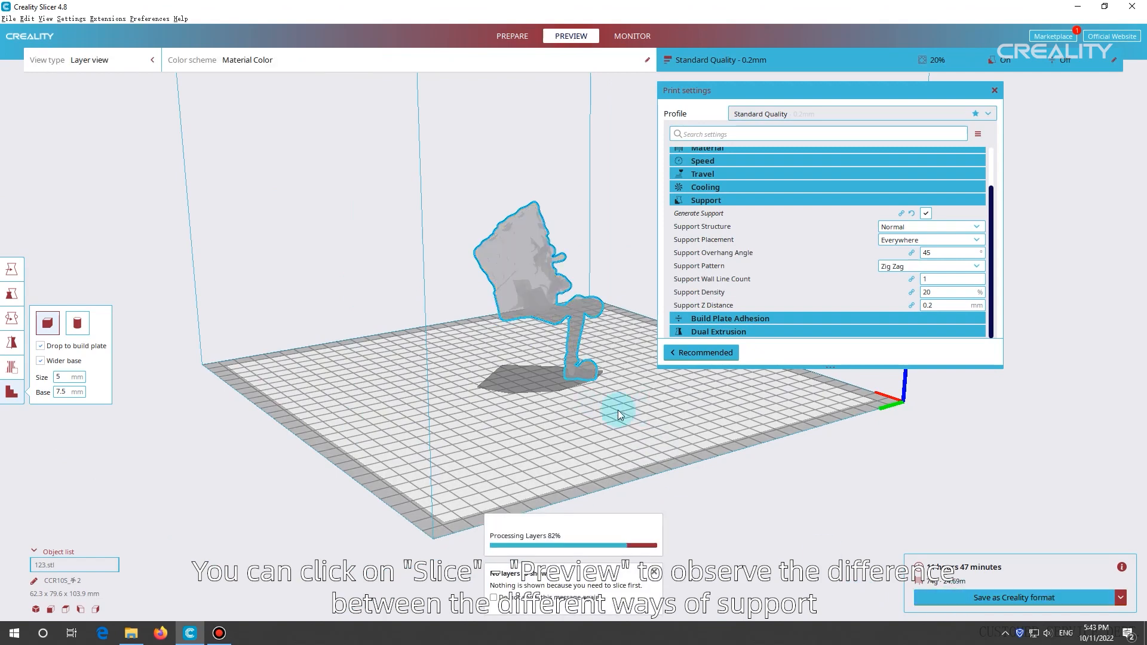
Step: Examine the normal supports from several angles, lowering the displayed layer to 113 and raising it to 519
{"action": "scroll", "coordinate": [553, 376], "scroll_direction": "up", "scroll_amount": 3}
{"action": "left_click_drag", "start_coordinate": [1136, 218], "coordinate": [1137, 359]}
{"action": "right_click_drag", "start_coordinate": [548, 277], "coordinate": [525, 345]}
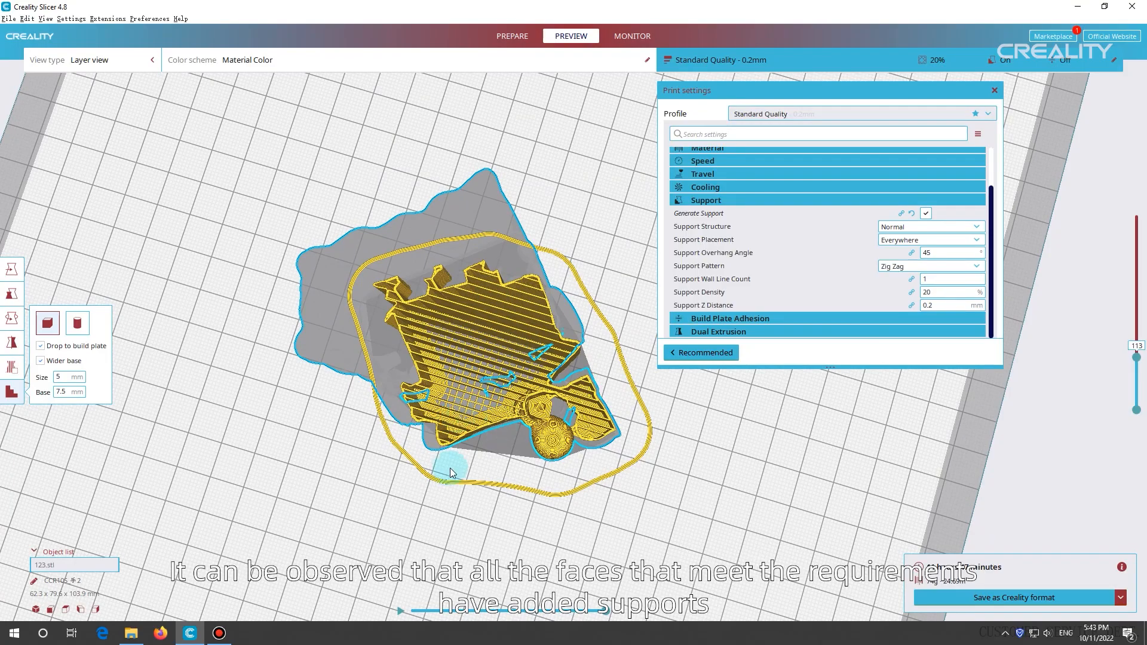
{"action": "right_click_drag", "start_coordinate": [489, 446], "coordinate": [517, 364]}
{"action": "left_click_drag", "start_coordinate": [1136, 357], "coordinate": [1144, 201]}
{"action": "right_click_drag", "start_coordinate": [347, 439], "coordinate": [192, 520]}
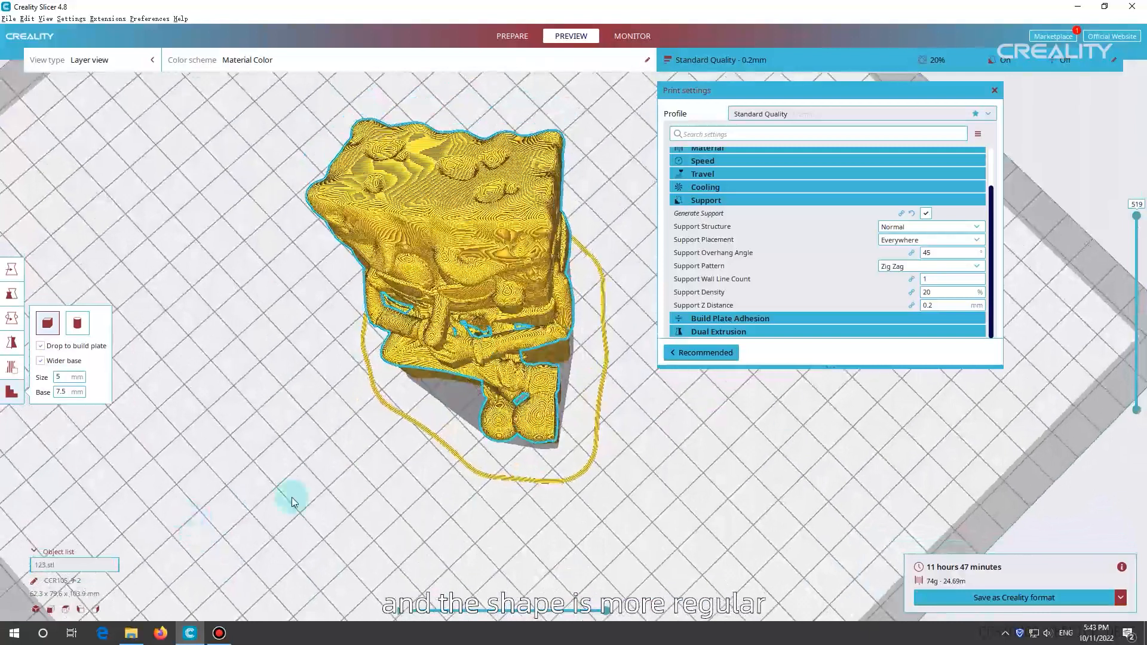
Step: Switch the support structure to Tree, reslice the model and examine the tree supports layer by layer
{"action": "left_click", "coordinate": [950, 226]}
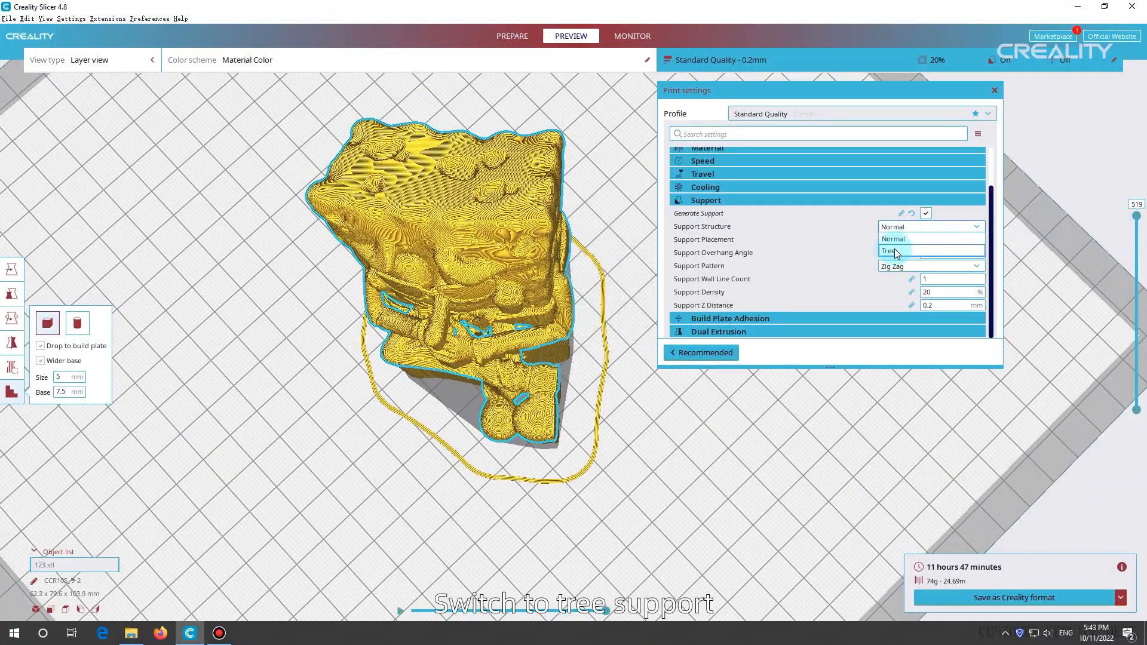
{"action": "left_click", "coordinate": [891, 251]}
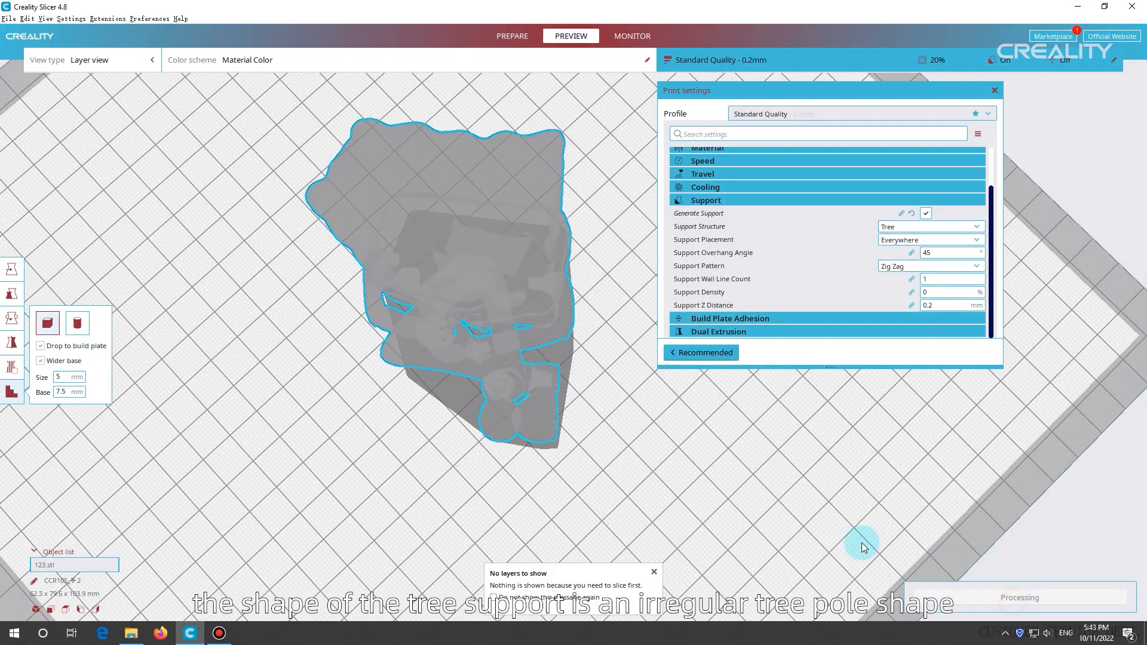
{"action": "right_click_drag", "start_coordinate": [851, 532], "coordinate": [920, 332]}
{"action": "left_click_drag", "start_coordinate": [1136, 216], "coordinate": [1121, 365]}
{"action": "right_click_drag", "start_coordinate": [603, 280], "coordinate": [504, 312]}
{"action": "left_click_drag", "start_coordinate": [1125, 350], "coordinate": [1123, 222]}
{"action": "right_click_drag", "start_coordinate": [508, 424], "coordinate": [536, 476]}
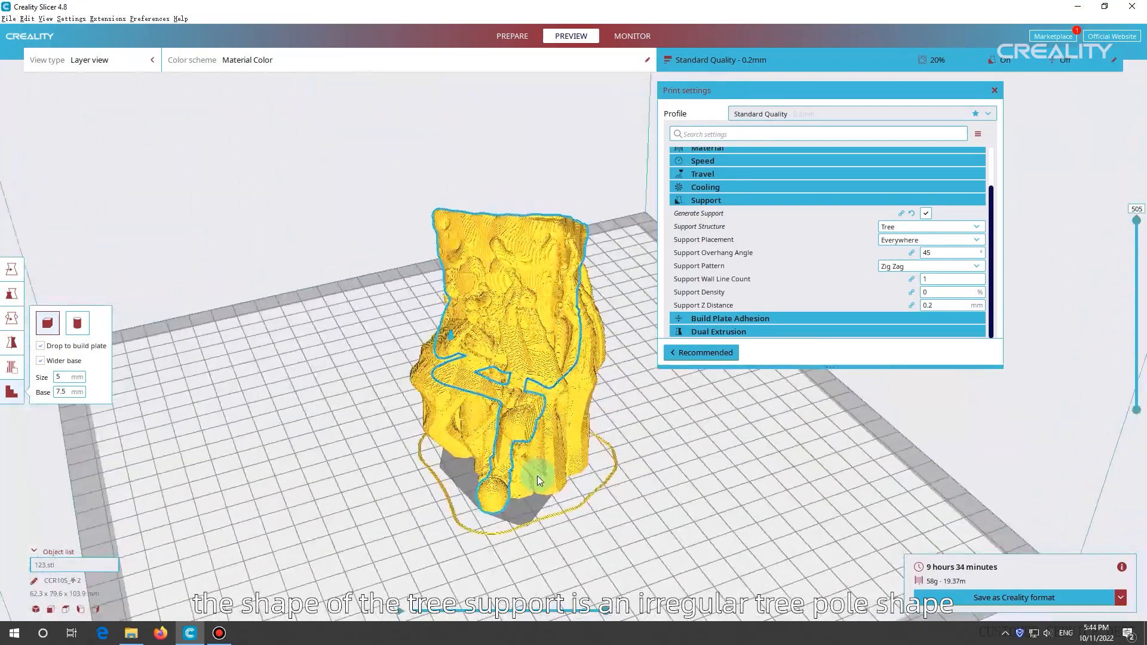
Step: Return to the Prepare stage and set the support structure to Normal and the support placement to Everywhere
{"action": "left_click", "coordinate": [513, 43]}
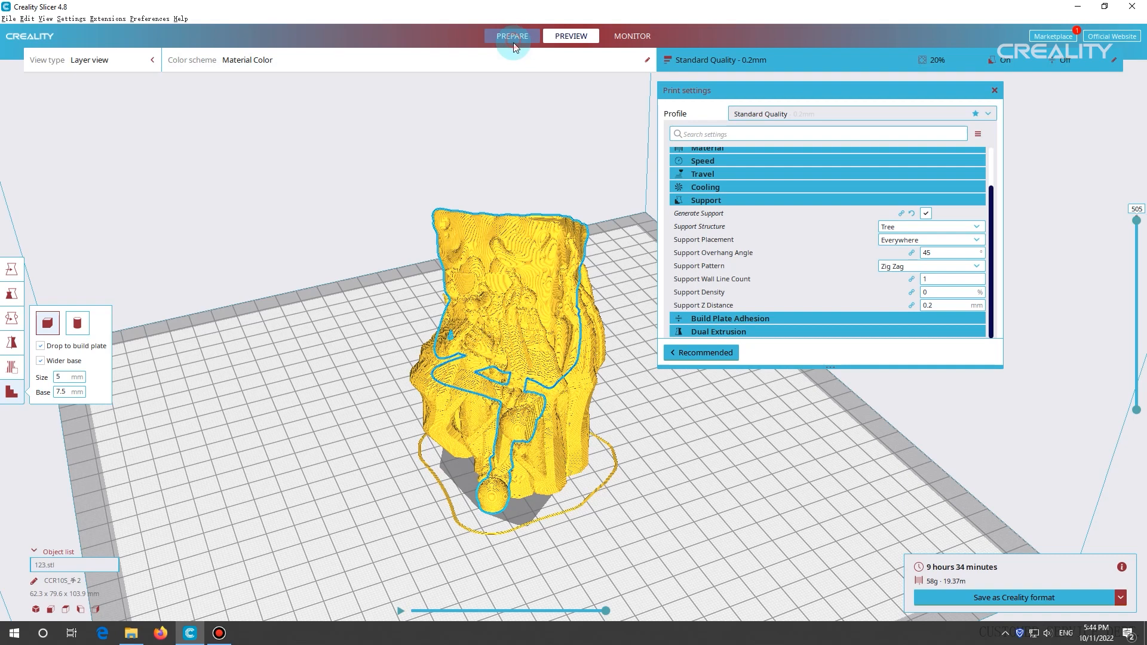
{"action": "left_click", "coordinate": [915, 228]}
{"action": "left_click", "coordinate": [896, 243]}
{"action": "left_click", "coordinate": [908, 241]}
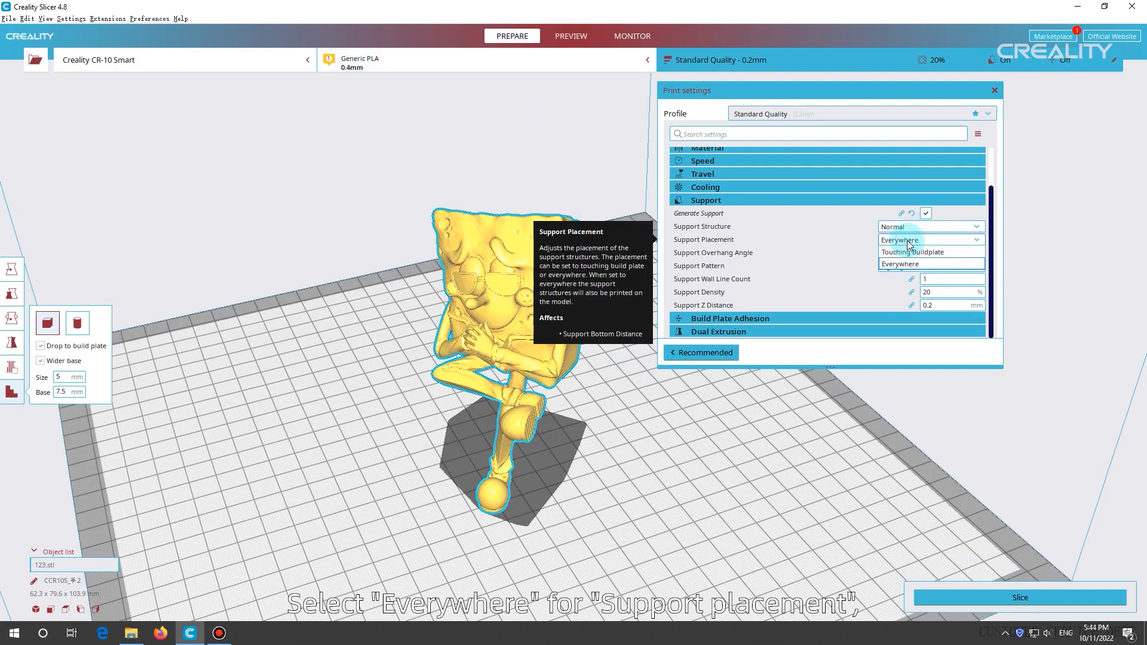
{"action": "left_click", "coordinate": [899, 264]}
Step: Set the support placement to Touching Buildplate and examine the model's overhanging areas from below and the side
{"action": "right_click_drag", "start_coordinate": [639, 287], "coordinate": [513, 140]}
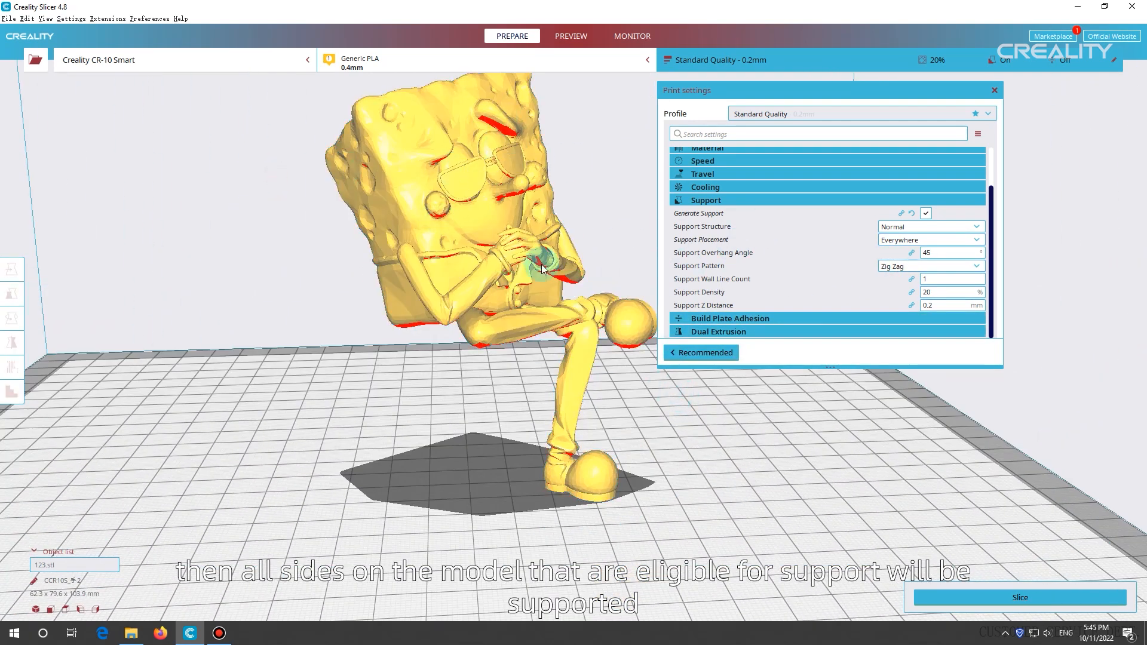
{"action": "right_click_drag", "start_coordinate": [585, 392], "coordinate": [552, 267]}
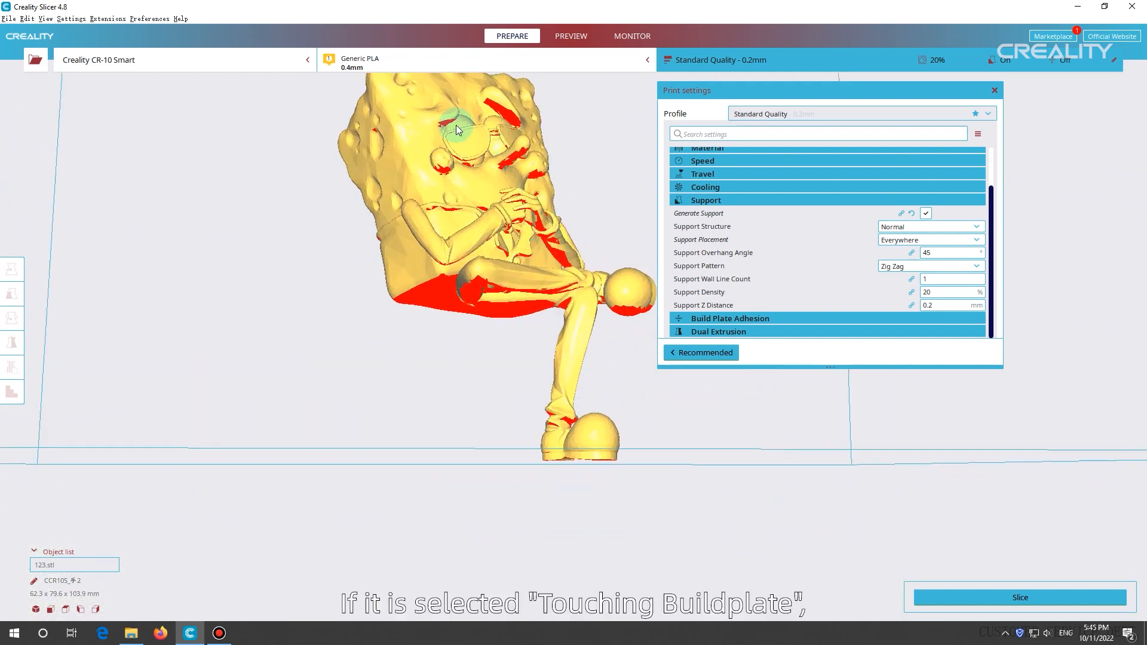
{"action": "left_click", "coordinate": [928, 239]}
{"action": "left_click", "coordinate": [914, 254]}
{"action": "right_click_drag", "start_coordinate": [603, 197], "coordinate": [627, 177]}
{"action": "right_click_drag", "start_coordinate": [551, 278], "coordinate": [501, 145]}
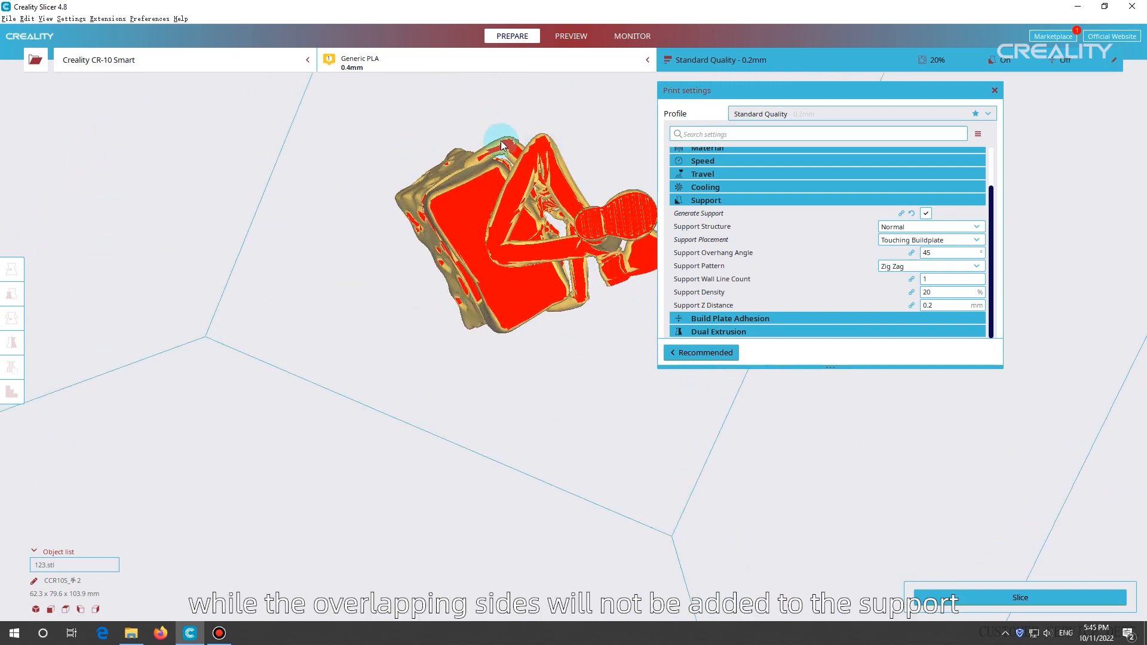
{"action": "right_click_drag", "start_coordinate": [583, 171], "coordinate": [504, 158]}
Step: Slice the model and examine in the preview where supports touching only the build plate are generated
{"action": "left_click", "coordinate": [1020, 597]}
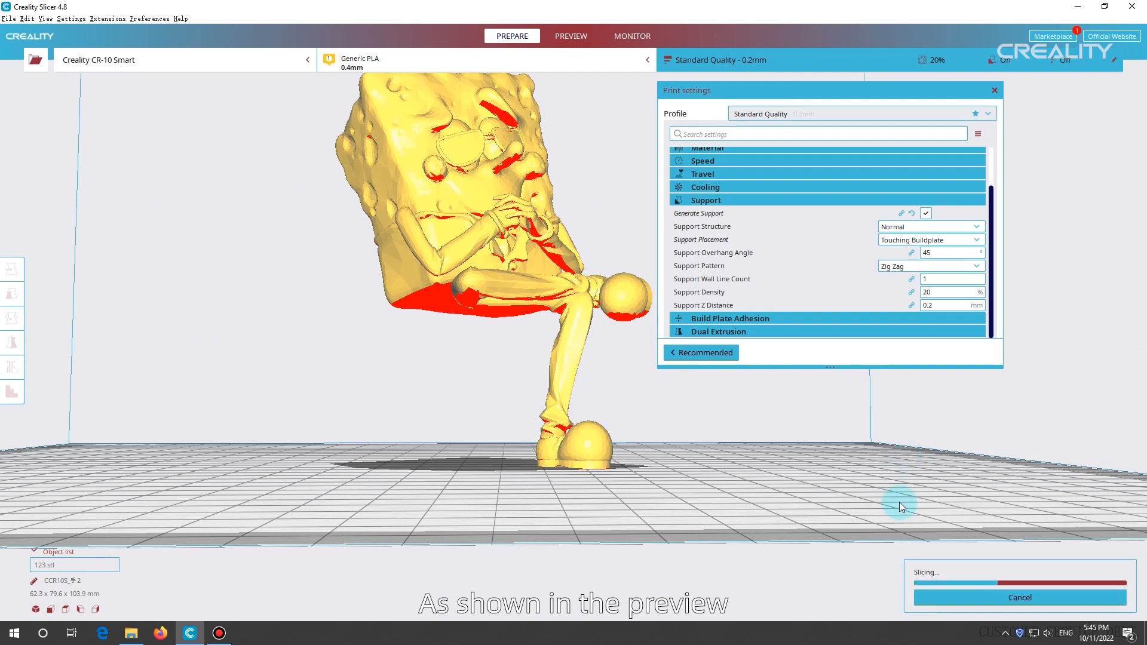
{"action": "left_click", "coordinate": [972, 597]}
{"action": "scroll", "coordinate": [687, 416], "scroll_direction": "down", "scroll_amount": 2}
{"action": "right_click_drag", "start_coordinate": [687, 416], "coordinate": [548, 220]}
{"action": "scroll", "coordinate": [551, 157], "scroll_direction": "up", "scroll_amount": 4}
{"action": "middle_click_drag", "start_coordinate": [549, 220], "coordinate": [555, 316]}
{"action": "right_click_drag", "start_coordinate": [586, 400], "coordinate": [752, 472]}
{"action": "scroll", "coordinate": [398, 427], "scroll_direction": "down", "scroll_amount": 3}
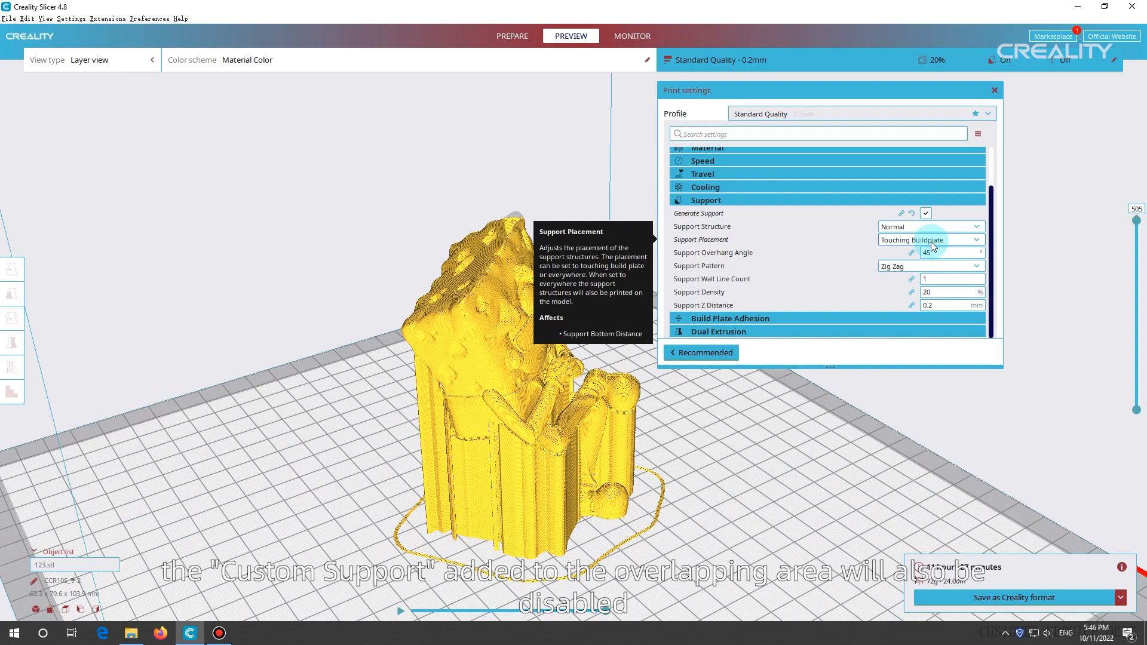
Step: Set the support placement to Everywhere and select the SpongeBob model in the Prepare stage
{"action": "left_click", "coordinate": [900, 264]}
{"action": "left_click", "coordinate": [520, 37]}
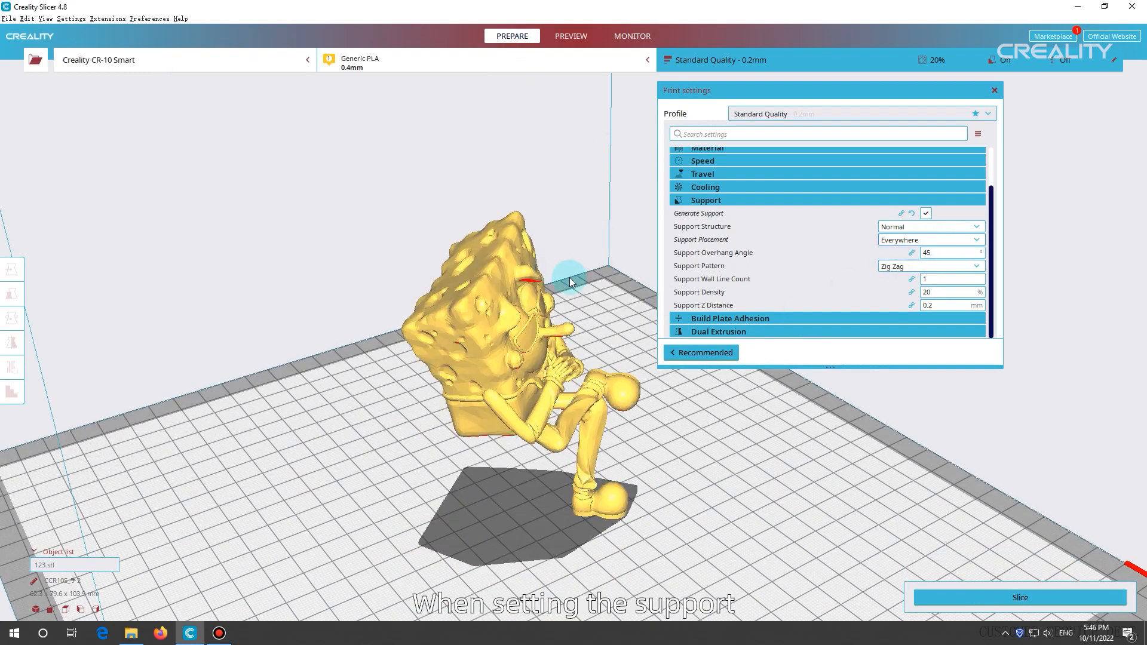
{"action": "scroll", "coordinate": [554, 320], "scroll_direction": "up", "scroll_amount": 5}
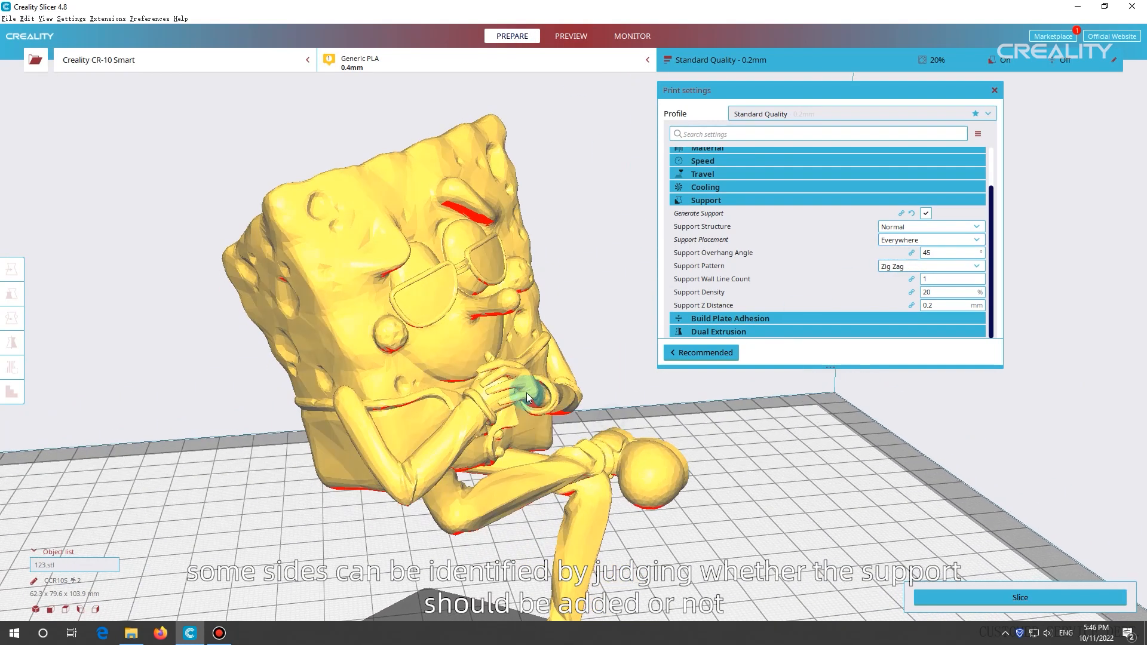
{"action": "right_click_drag", "start_coordinate": [525, 391], "coordinate": [557, 332]}
{"action": "left_click", "coordinate": [557, 332]}
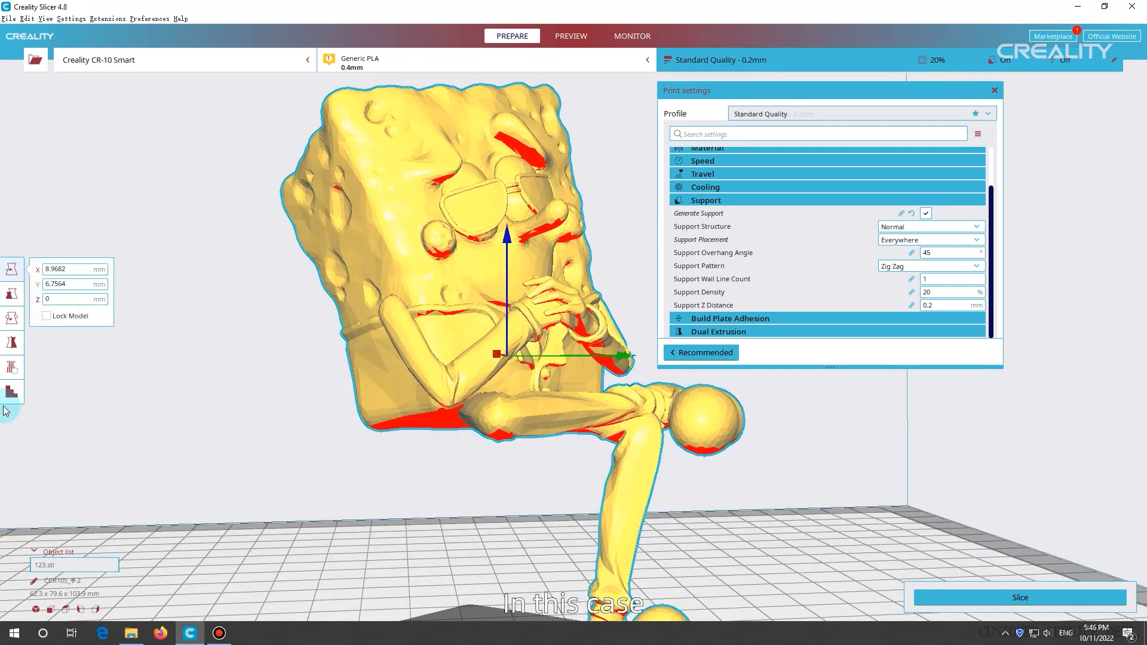
Step: Add four 5 mm custom supports with a 7.5 mm base beneath the model's leaning back
{"action": "left_click", "coordinate": [10, 394]}
{"action": "right_click_drag", "start_coordinate": [380, 368], "coordinate": [355, 346]}
{"action": "left_click", "coordinate": [504, 193]}
{"action": "right_click_drag", "start_coordinate": [527, 225], "coordinate": [457, 179]}
{"action": "left_click", "coordinate": [500, 222]}
{"action": "right_click_drag", "start_coordinate": [500, 222], "coordinate": [384, 375]}
{"action": "left_click", "coordinate": [467, 165]}
{"action": "left_click", "coordinate": [508, 242]}
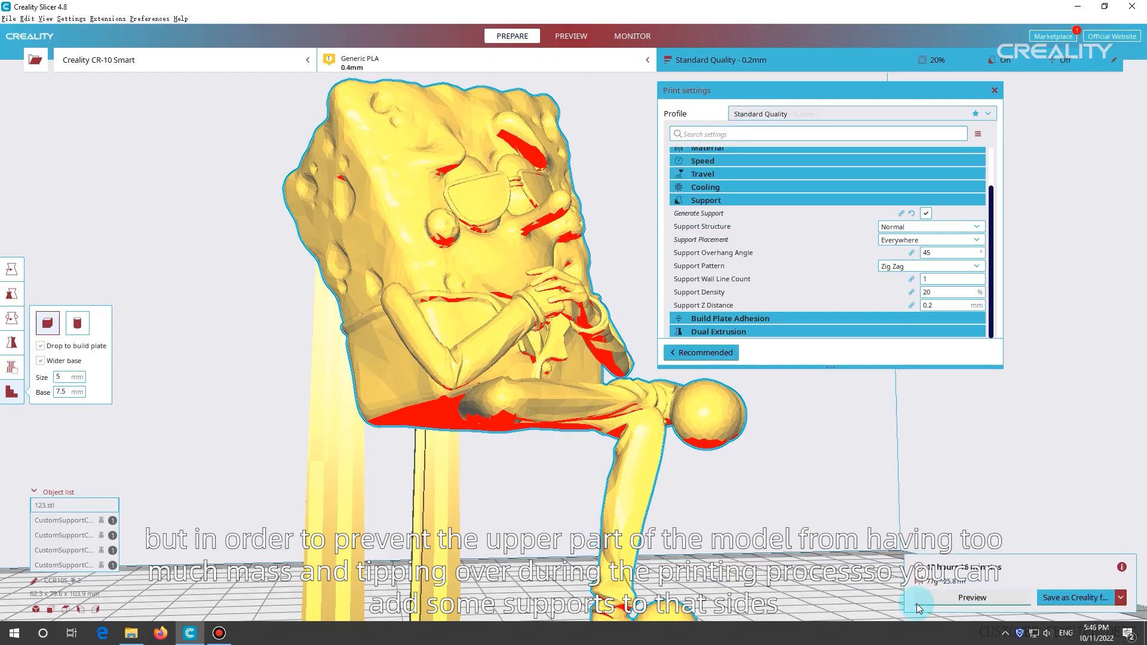
Step: Preview the sliced model and examine the custom supports and the small supports around the face
{"action": "left_click", "coordinate": [921, 601]}
{"action": "right_click_drag", "start_coordinate": [465, 432], "coordinate": [536, 438]}
{"action": "right_click_drag", "start_coordinate": [514, 378], "coordinate": [460, 418]}
{"action": "scroll", "coordinate": [436, 370], "scroll_direction": "up", "scroll_amount": 5}
{"action": "right_click_drag", "start_coordinate": [431, 352], "coordinate": [472, 297]}
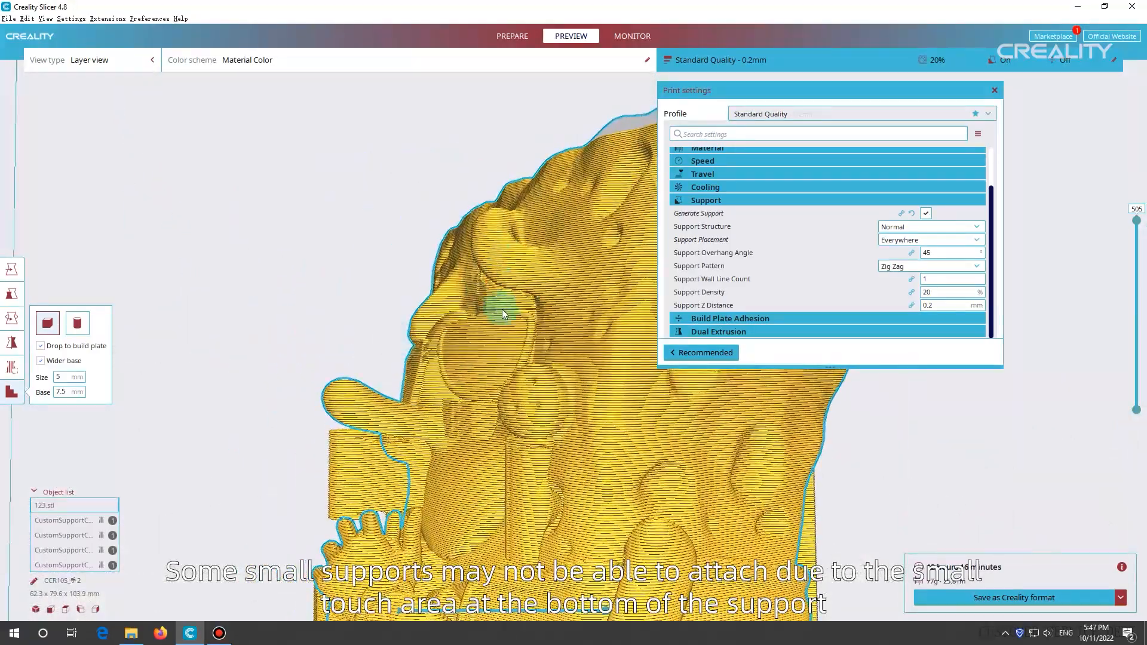
Step: Return to the Prepare stage and place two support blockers over the eye areas of the face
{"action": "left_click", "coordinate": [513, 37]}
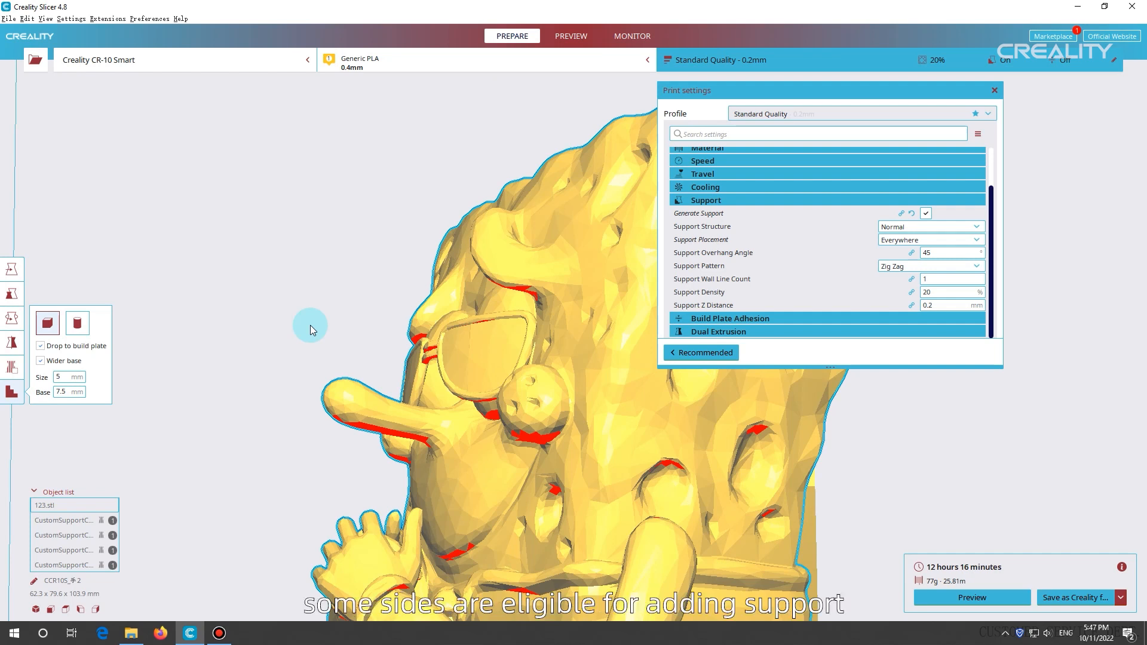
{"action": "left_click", "coordinate": [15, 370]}
{"action": "mouse_move", "coordinate": [352, 371]}
{"action": "right_mouse_down"}
{"action": "mouse_move", "coordinate": [512, 349]}
{"action": "mouse_move", "coordinate": [542, 262]}
{"action": "mouse_move", "coordinate": [359, 311]}
{"action": "mouse_move", "coordinate": [382, 330]}
{"action": "mouse_move", "coordinate": [494, 349]}
{"action": "right_mouse_up"}
{"action": "left_click", "coordinate": [542, 261]}
{"action": "left_click", "coordinate": [334, 334]}
{"action": "right_click_drag", "start_coordinate": [335, 334], "coordinate": [322, 424]}
{"action": "scroll", "coordinate": [388, 403], "scroll_direction": "down", "scroll_amount": 5}
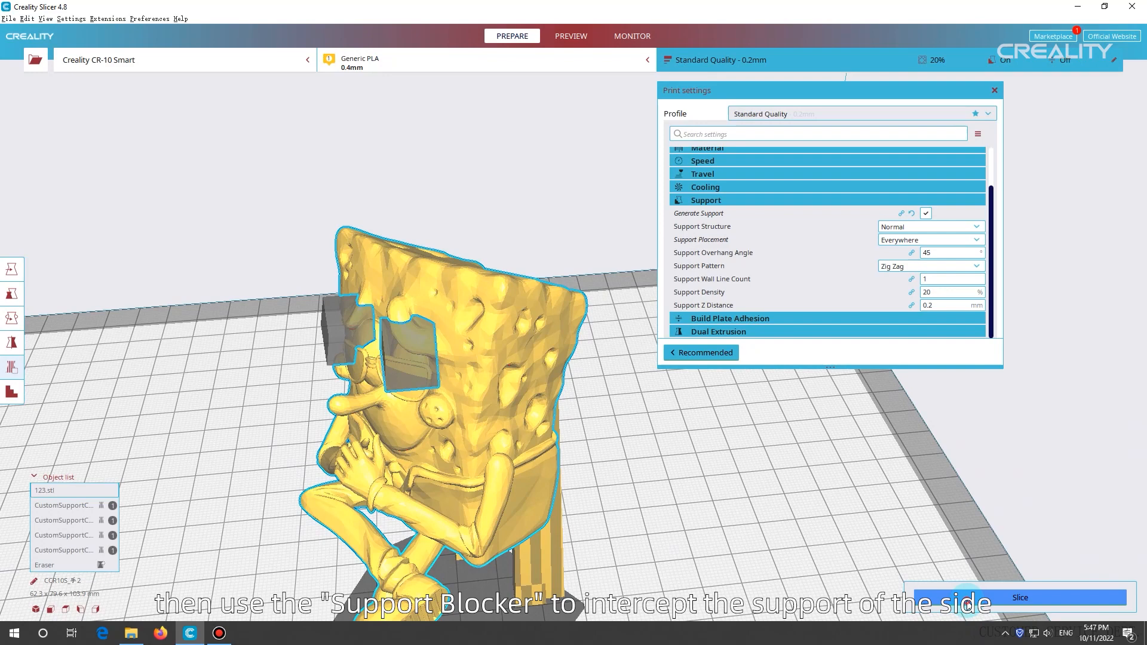
Step: Reslice the model and examine the blocked areas around the eyes in the layer preview
{"action": "left_click", "coordinate": [967, 604]}
{"action": "left_click", "coordinate": [951, 597]}
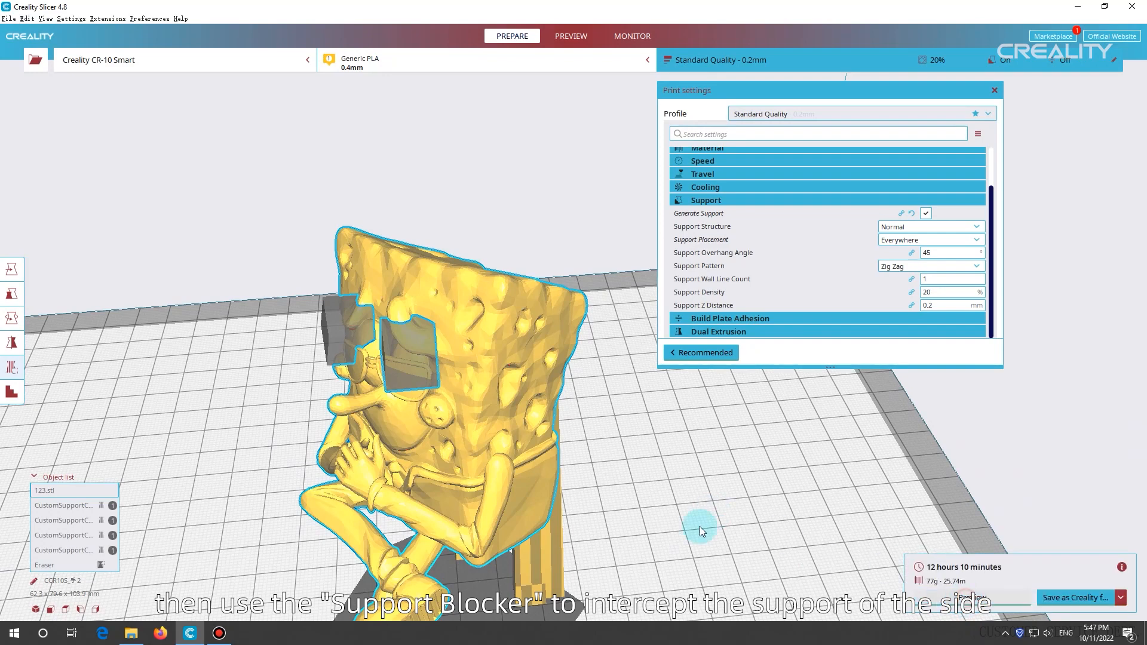
{"action": "middle_click_drag", "start_coordinate": [364, 377], "coordinate": [512, 393]}
{"action": "scroll", "coordinate": [514, 394], "scroll_direction": "up", "scroll_amount": 4}
{"action": "right_click_drag", "start_coordinate": [582, 421], "coordinate": [475, 382]}
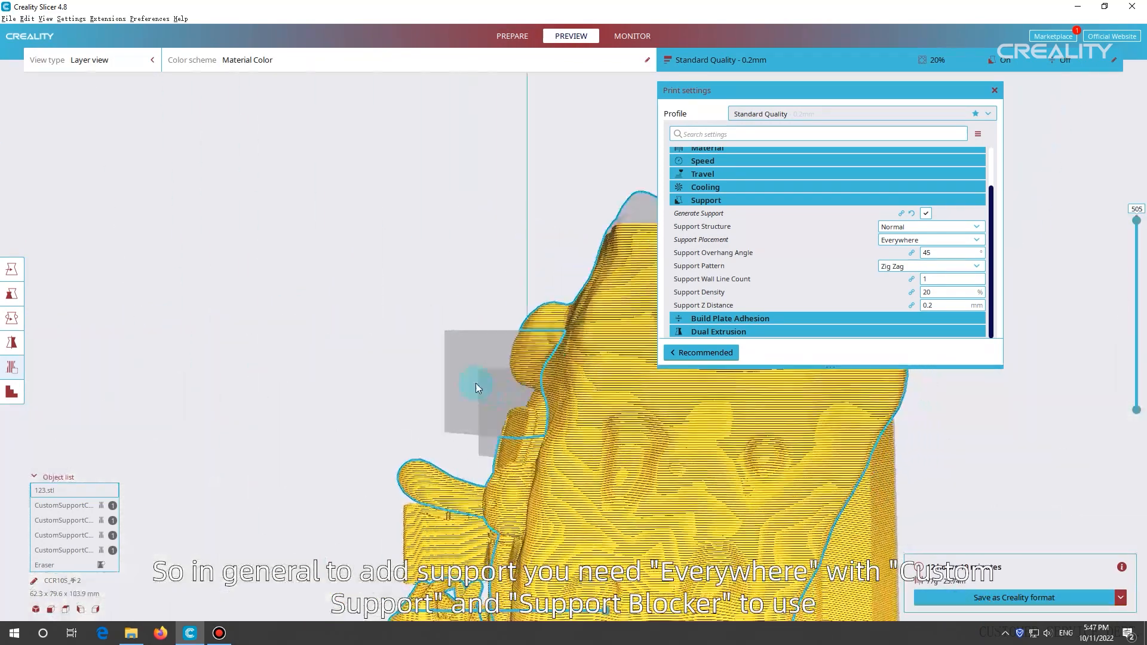
{"action": "right_click_drag", "start_coordinate": [521, 420], "coordinate": [647, 476]}
{"action": "scroll", "coordinate": [646, 475], "scroll_direction": "down", "scroll_amount": 4}
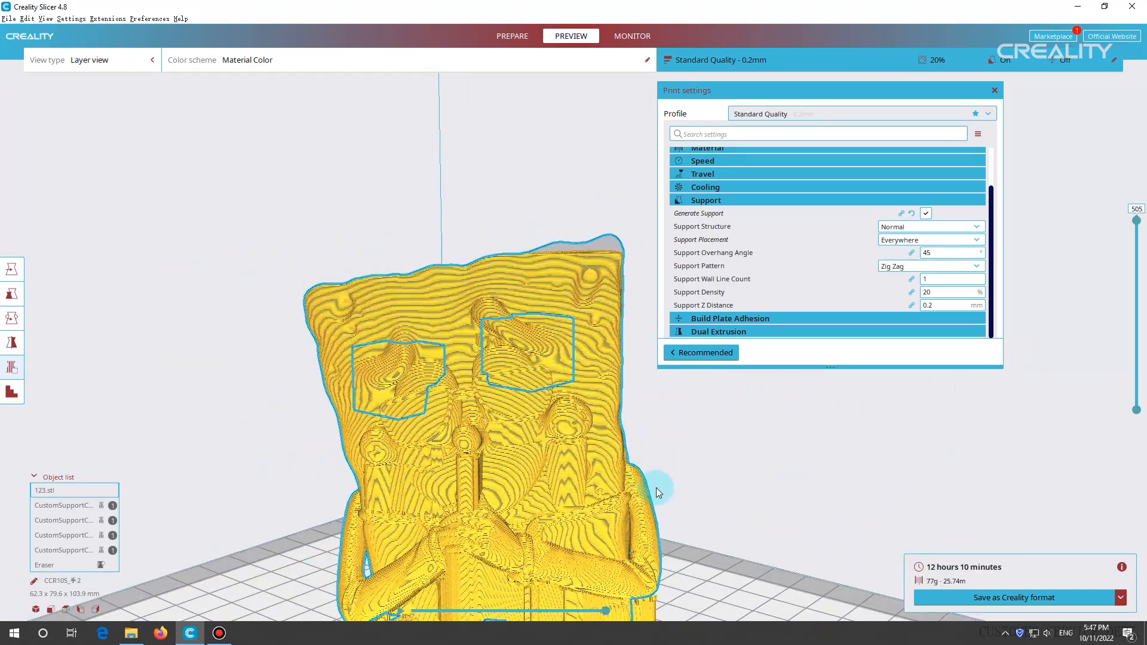
Step: Return to the Prepare stage and remove the custom supports and support blockers from the SpongeBob model
{"action": "scroll", "coordinate": [656, 487], "scroll_direction": "up", "scroll_amount": 2}
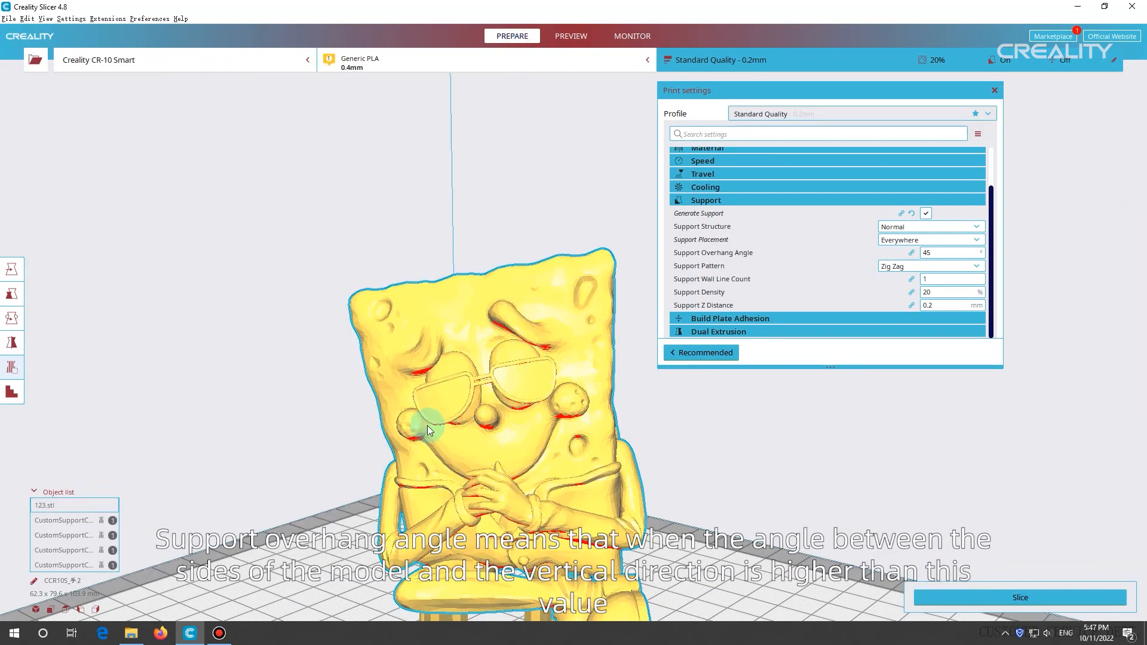
{"action": "right_click_drag", "start_coordinate": [428, 429], "coordinate": [574, 427]}
{"action": "left_click", "coordinate": [11, 392]}
{"action": "right_click_drag", "start_coordinate": [223, 456], "coordinate": [382, 412]}
{"action": "left_click", "coordinate": [540, 377]}
{"action": "left_click", "coordinate": [548, 429]}
{"action": "left_click", "coordinate": [505, 439]}
{"action": "left_click", "coordinate": [494, 444]}
{"action": "right_click_drag", "start_coordinate": [802, 430], "coordinate": [633, 454]}
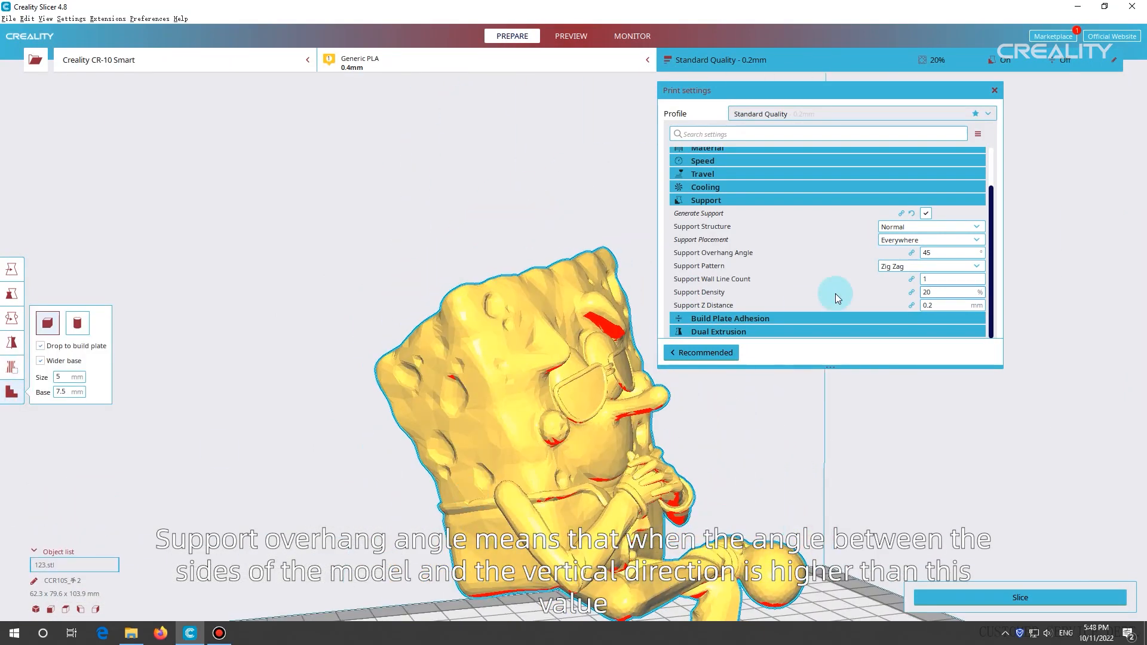
Step: Check the red overhang areas around the model and set the support overhang angle to 60°
{"action": "right_click_drag", "start_coordinate": [654, 325], "coordinate": [578, 332]}
{"action": "mouse_move", "coordinate": [735, 257]}
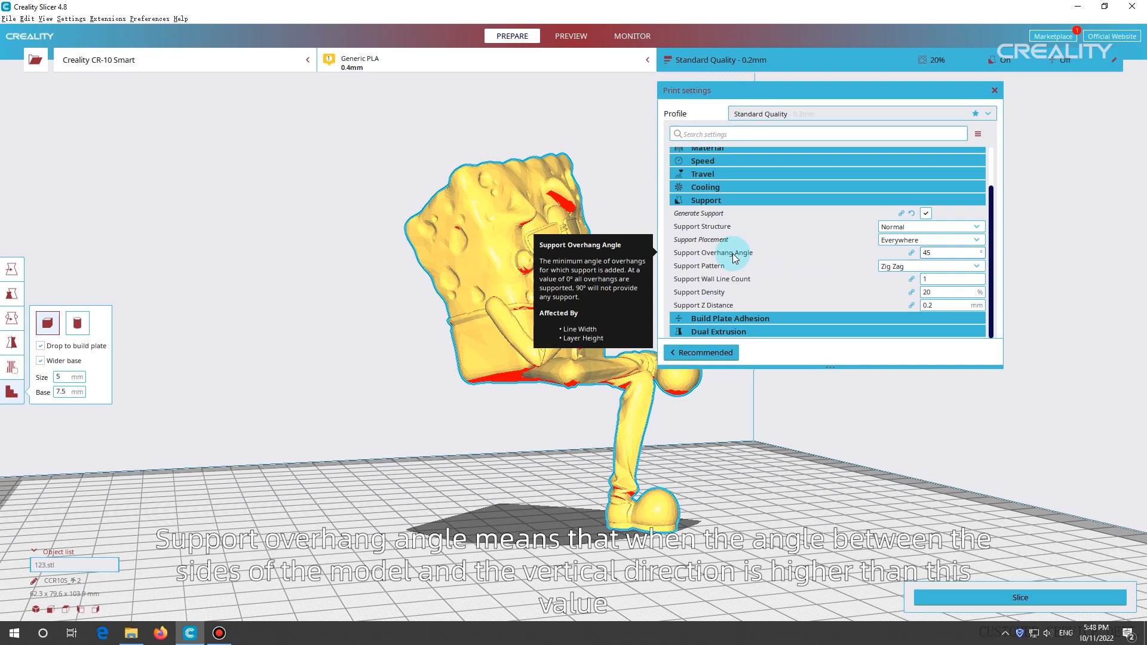
{"action": "right_click_drag", "start_coordinate": [645, 358], "coordinate": [693, 477]}
{"action": "right_click_drag", "start_coordinate": [624, 380], "coordinate": [588, 326]}
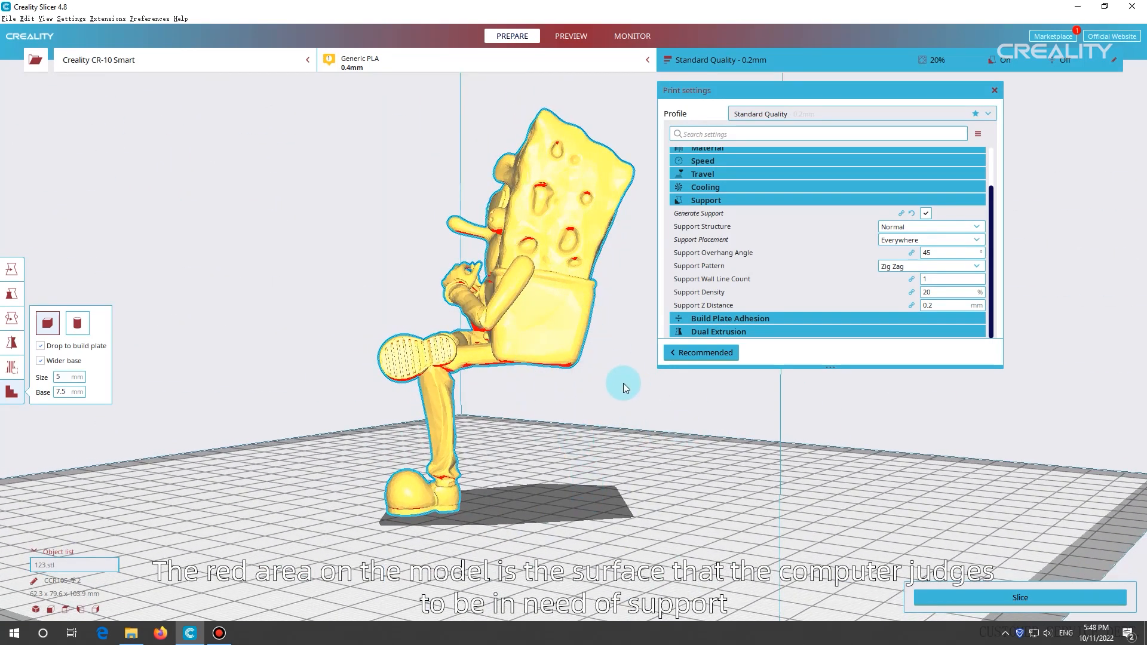
{"action": "right_click_drag", "start_coordinate": [611, 390], "coordinate": [466, 412]}
{"action": "double_click", "coordinate": [935, 253]}
{"action": "type", "text": "60"}
{"action": "left_click", "coordinate": [617, 333]}
{"action": "right_click_drag", "start_coordinate": [618, 333], "coordinate": [650, 343]}
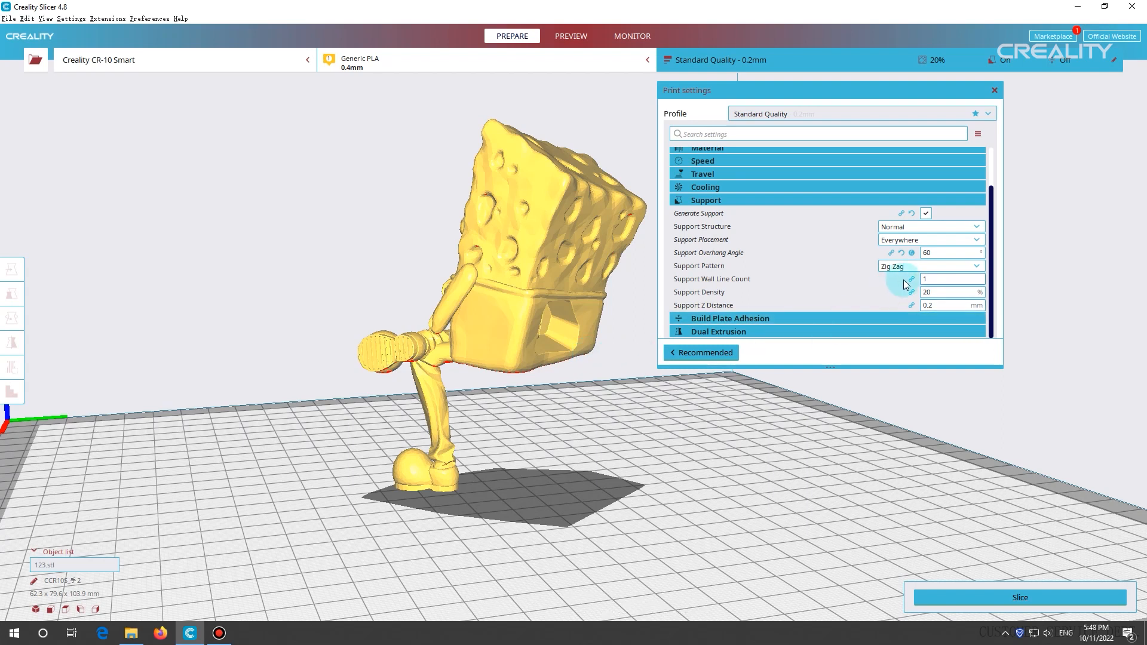
Step: Review the support pattern options, keeping Zig Zag, and set the support wall line count to 0
{"action": "left_click", "coordinate": [927, 267]}
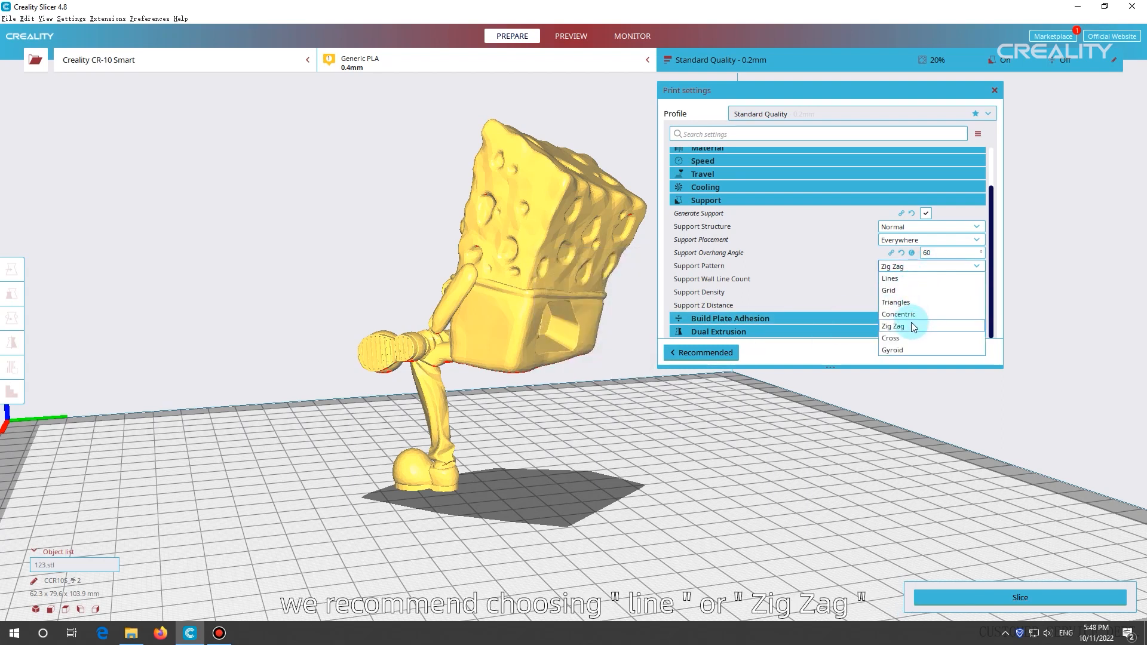
{"action": "left_click", "coordinate": [938, 267]}
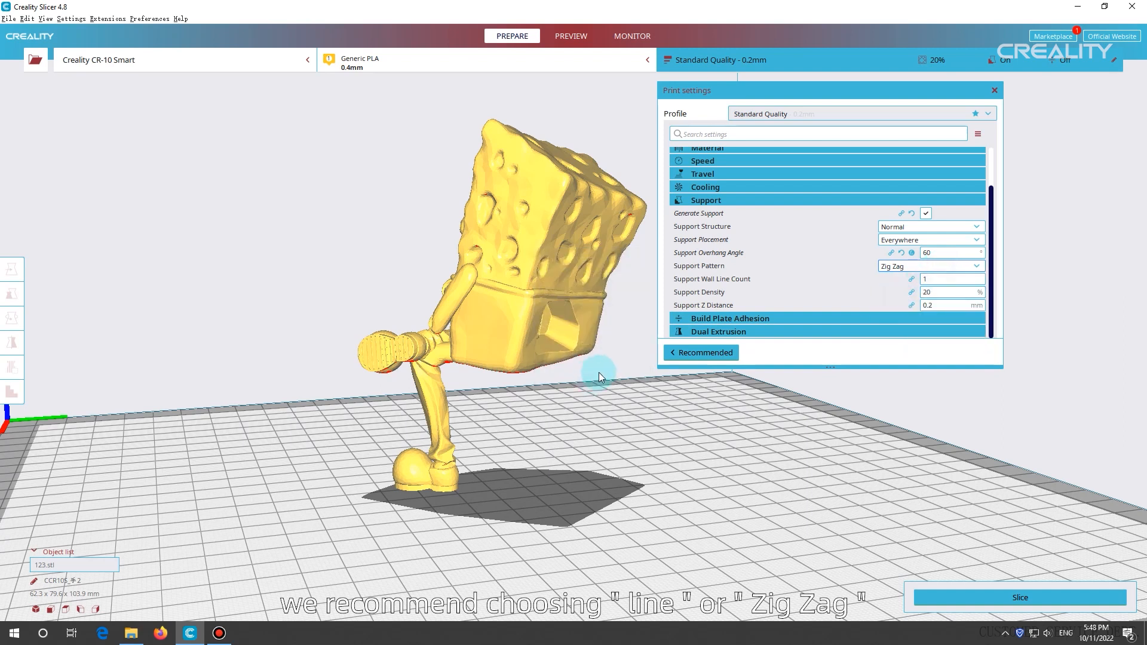
{"action": "mouse_move", "coordinate": [734, 279]}
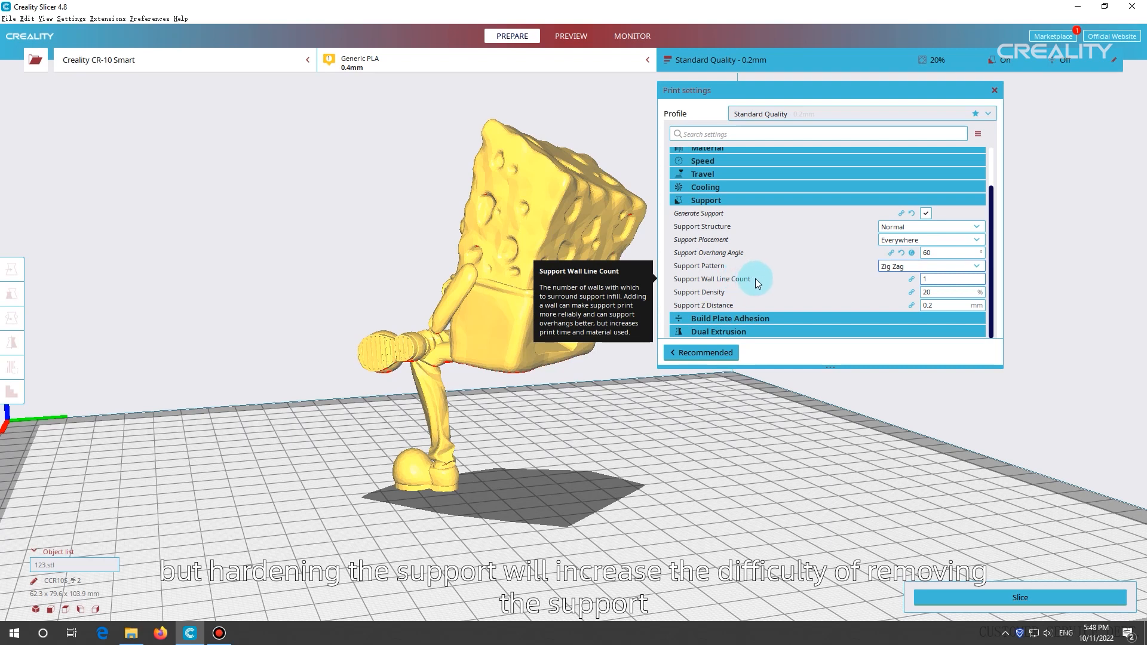
{"action": "double_click", "coordinate": [925, 279]}
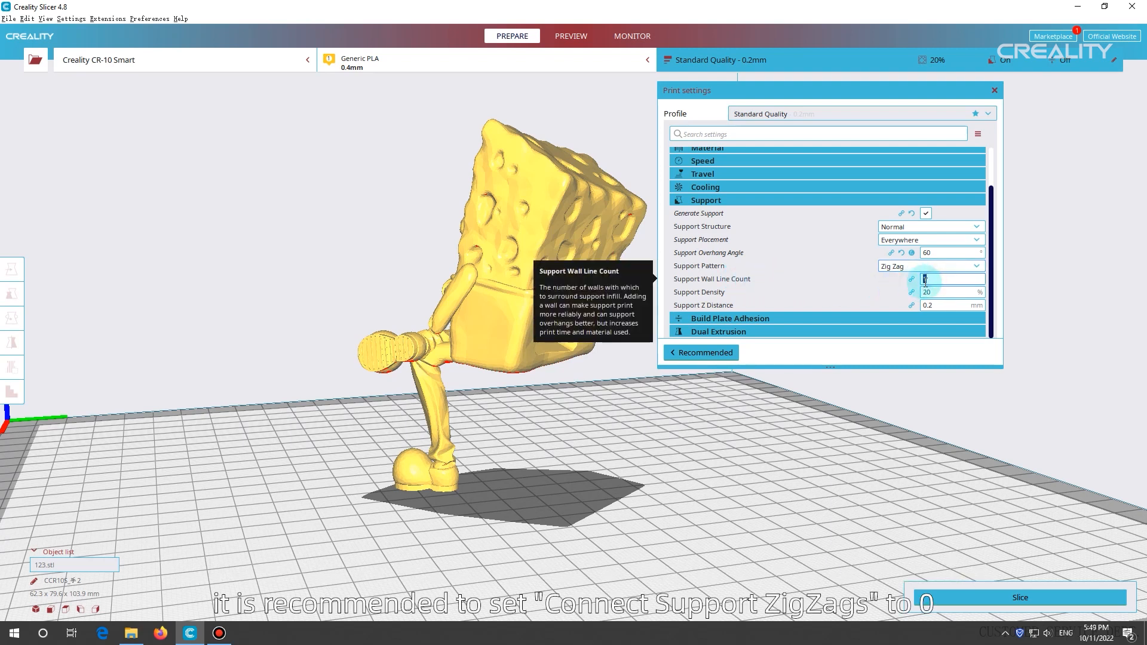
{"action": "type", "text": "0"}
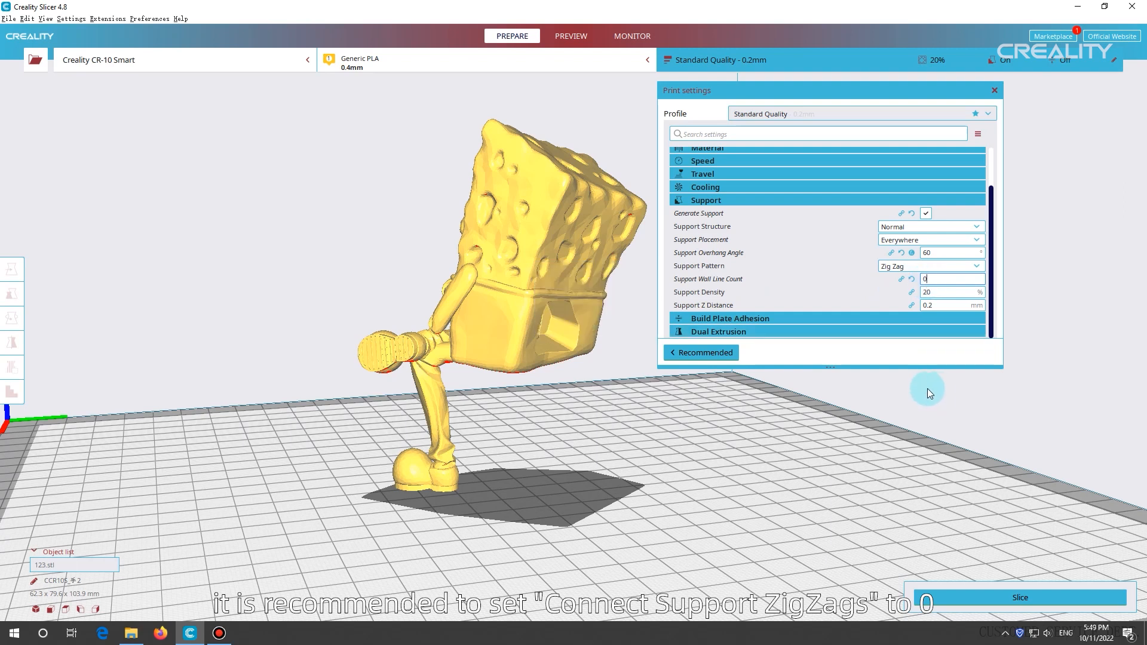
{"action": "key", "text": "BackSpace"}
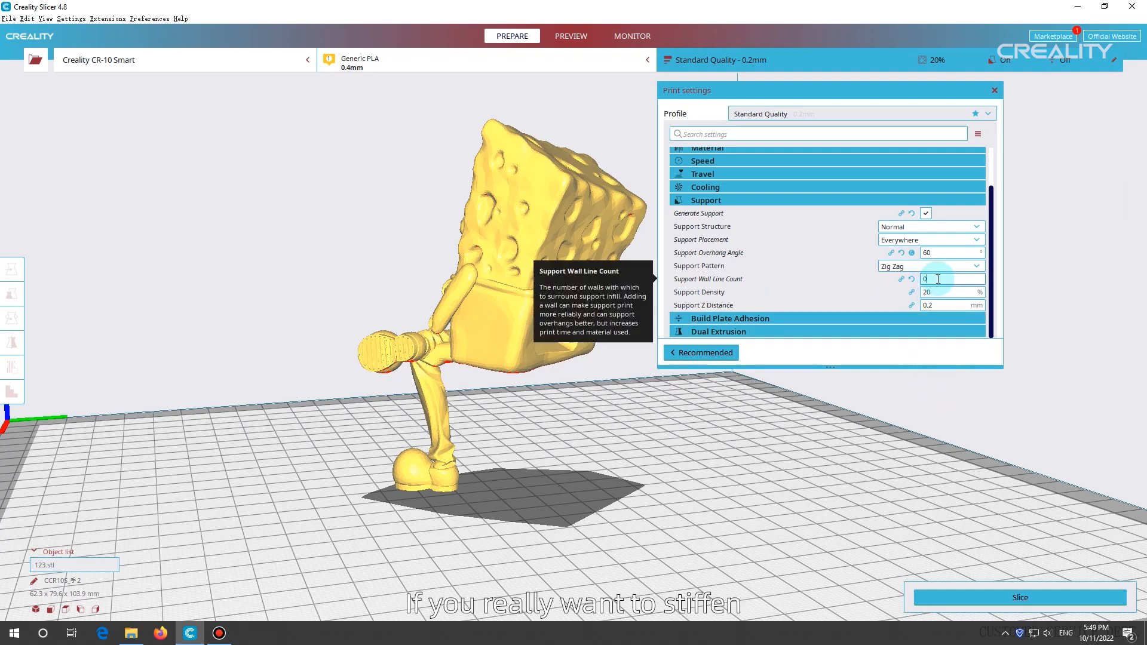
{"action": "type", "text": "1"}
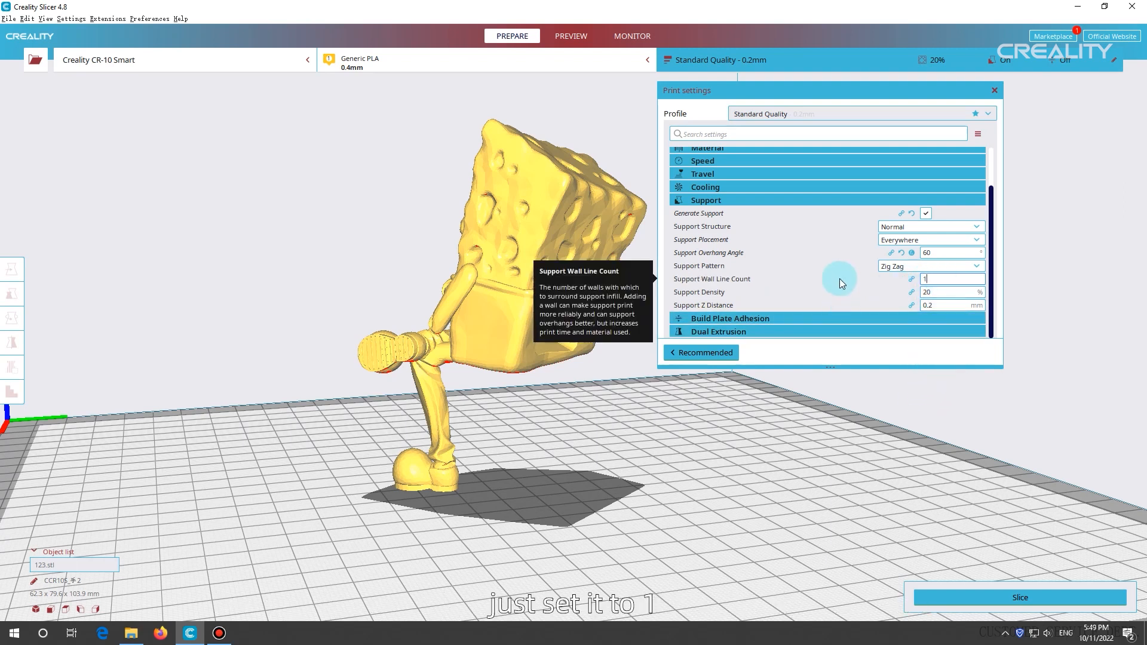
{"action": "key", "text": "BackSpace"}
{"action": "type", "text": "0"}
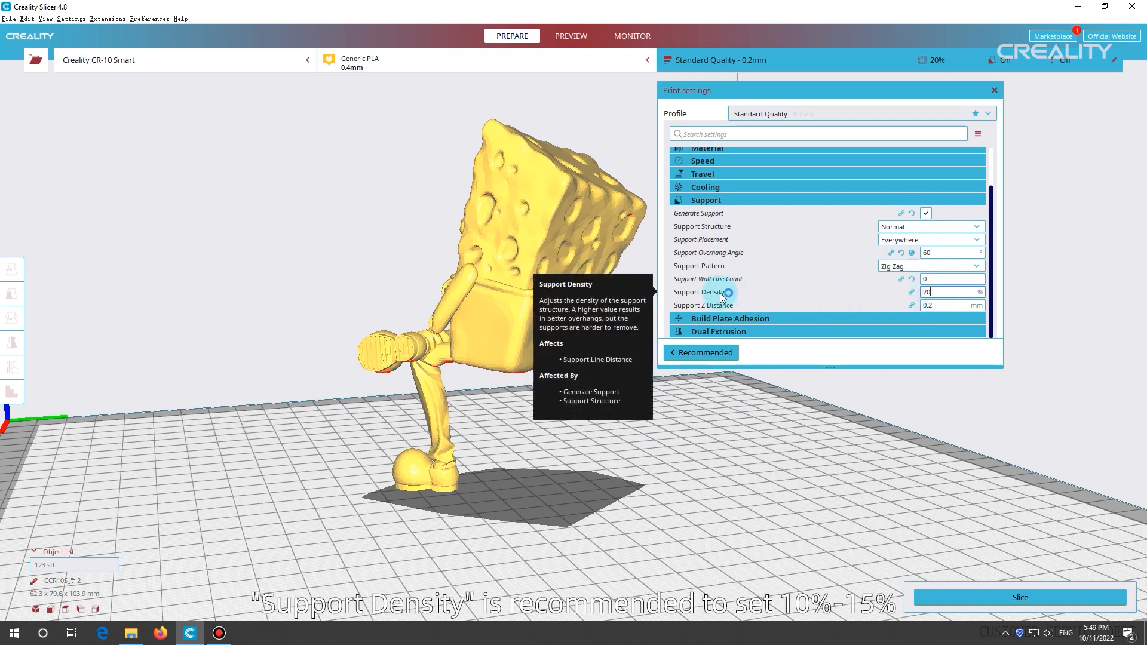
Step: Set the support density to 10%, briefly trying 20% as a denser alternative
{"action": "left_click_drag", "start_coordinate": [935, 292], "coordinate": [896, 290]}
{"action": "type", "text": "10"}
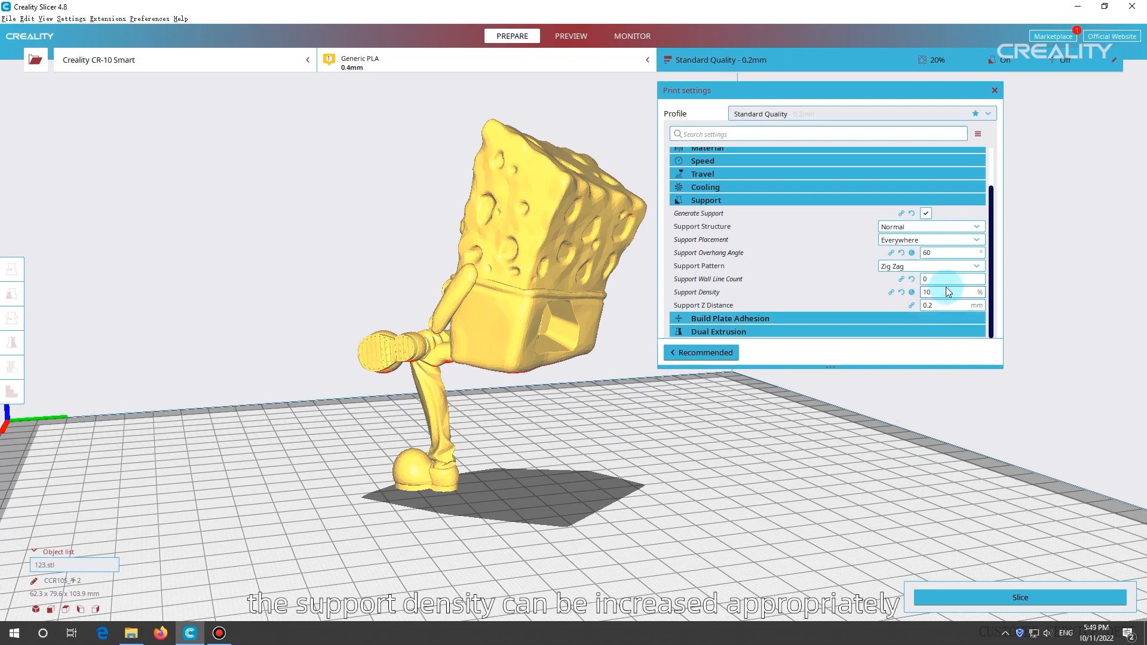
{"action": "left_click_drag", "start_coordinate": [940, 292], "coordinate": [922, 297]}
{"action": "type", "text": "2"}
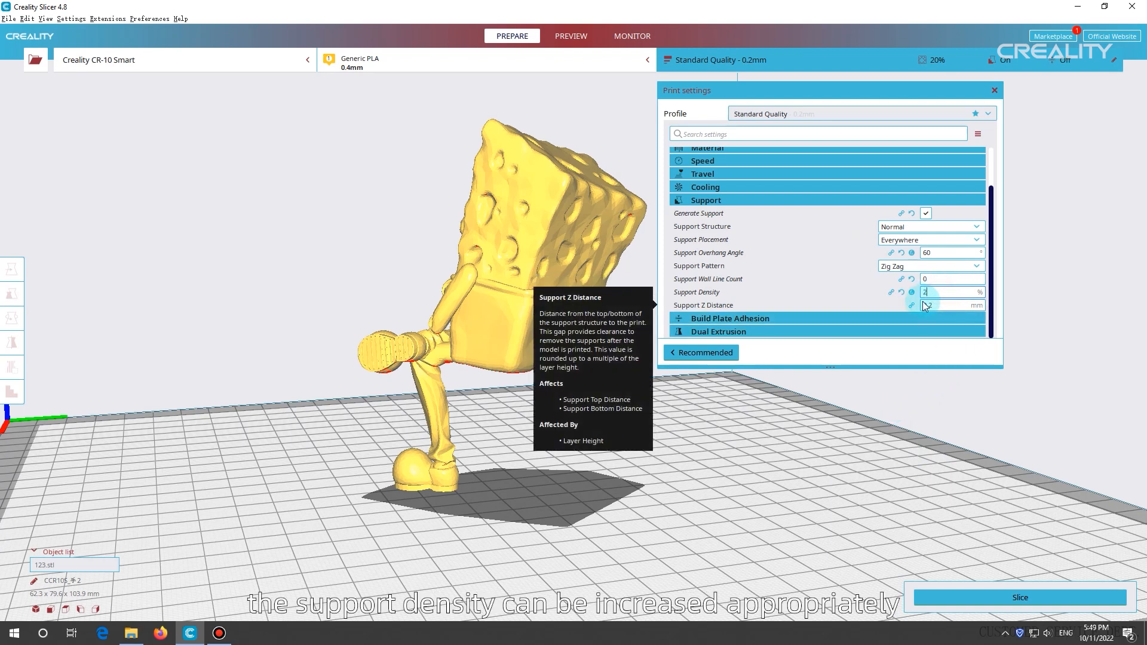
{"action": "type", "text": "0"}
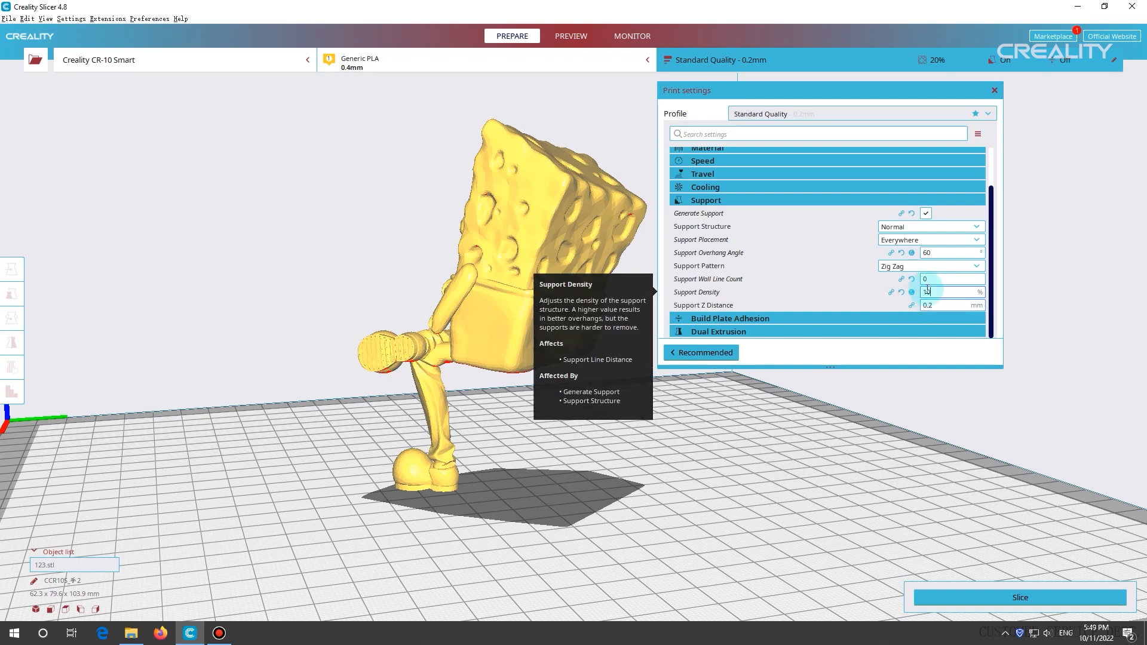
{"action": "left_click", "coordinate": [812, 306]}
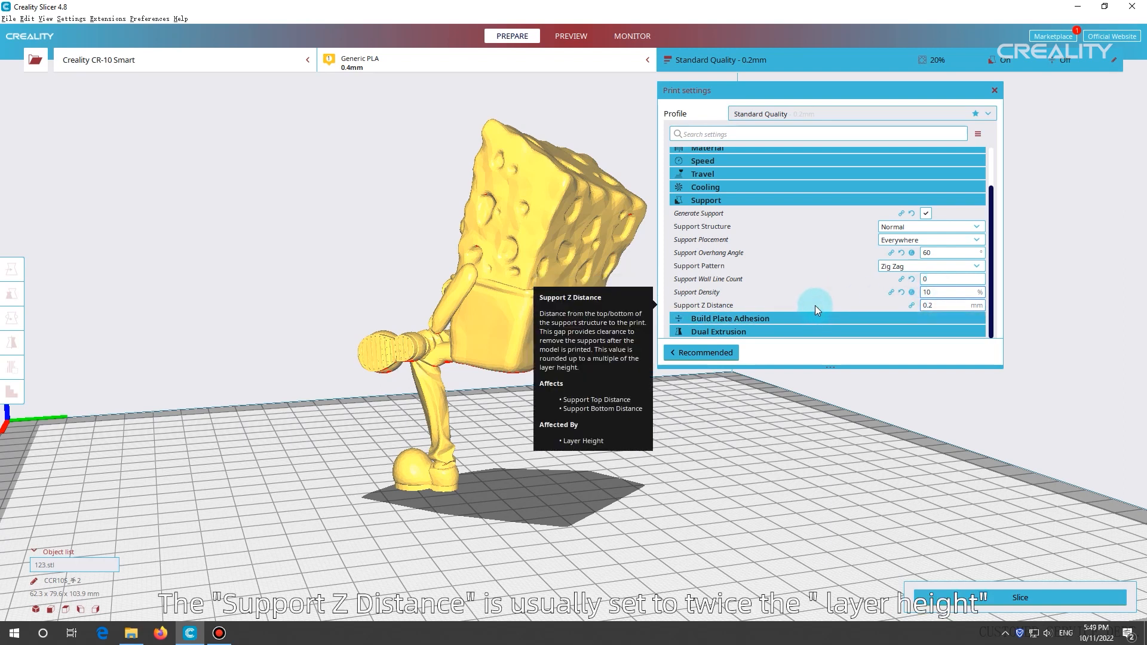
Step: Check the layer height in the quality settings and set the support Z distance to 0.4 mm, twice that height
{"action": "scroll", "coordinate": [896, 157], "scroll_direction": "up", "scroll_amount": 3}
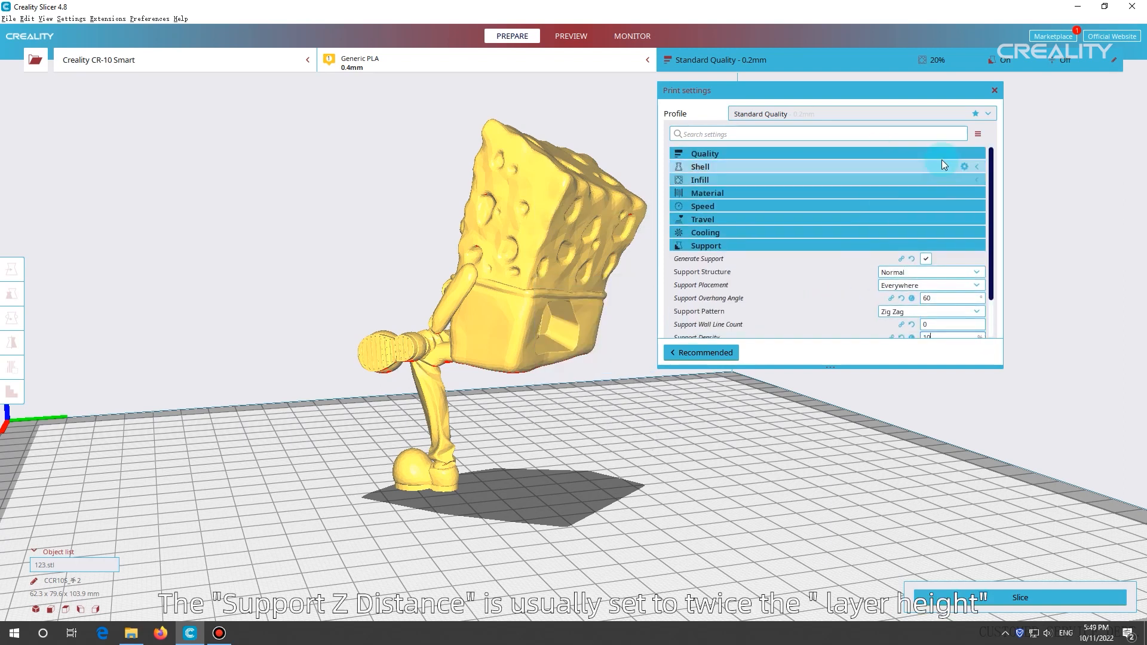
{"action": "mouse_move", "coordinate": [933, 170]}
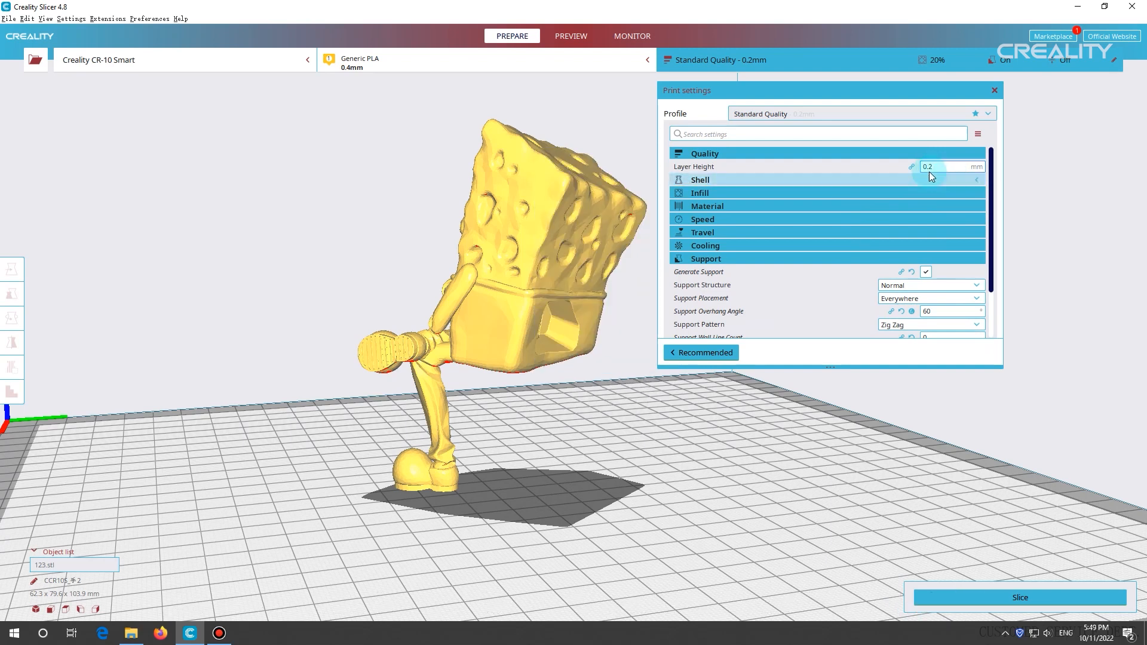
{"action": "scroll", "coordinate": [957, 275], "scroll_direction": "down", "scroll_amount": 2}
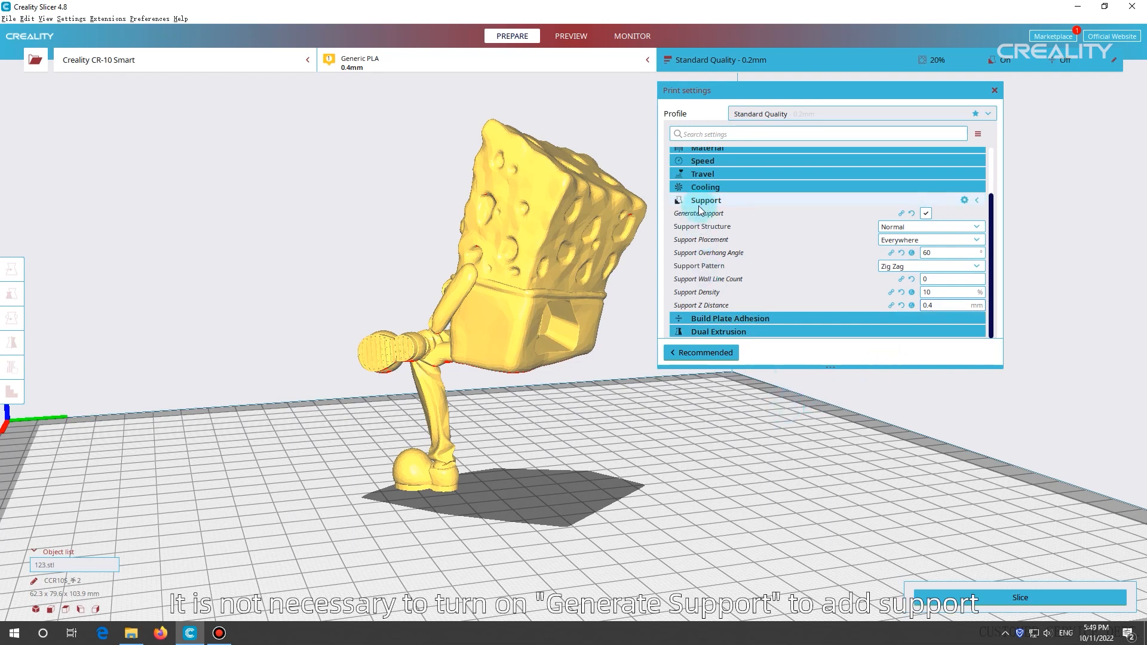
Step: Turn off Generate Support and place 5 mm custom supports with a 7.5 mm base under the model's seat and legs
{"action": "left_click", "coordinate": [925, 215]}
{"action": "right_click_drag", "start_coordinate": [519, 403], "coordinate": [525, 376]}
{"action": "left_click", "coordinate": [427, 333]}
{"action": "left_click", "coordinate": [7, 391]}
{"action": "left_click", "coordinate": [9, 394]}
{"action": "right_click_drag", "start_coordinate": [505, 431], "coordinate": [453, 307]}
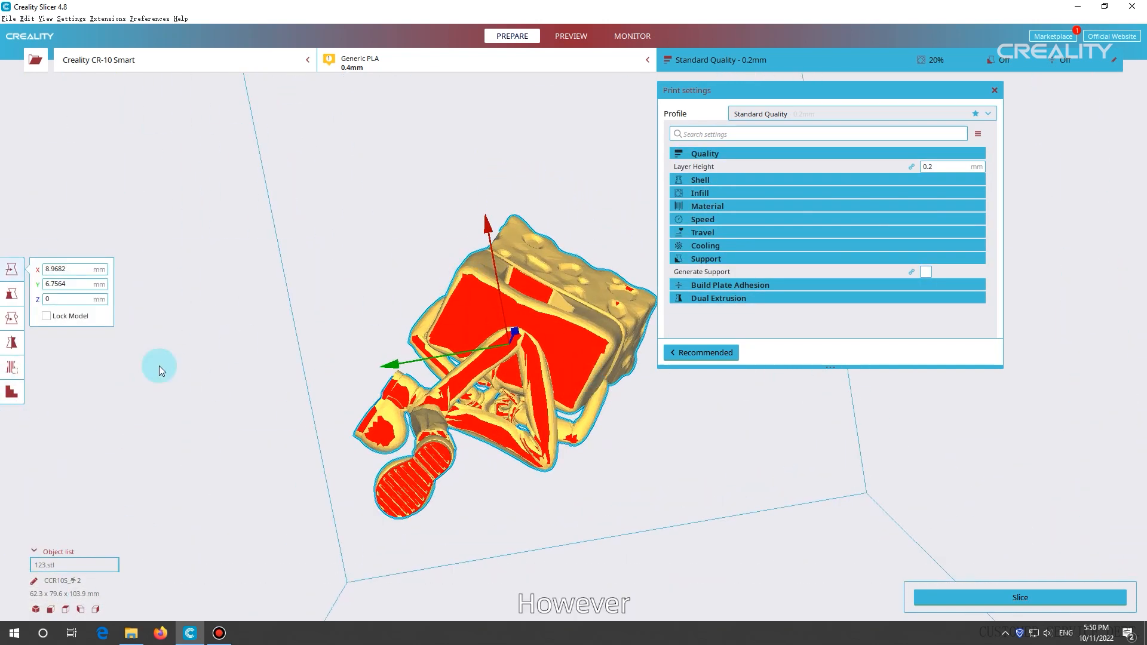
{"action": "left_click", "coordinate": [15, 386]}
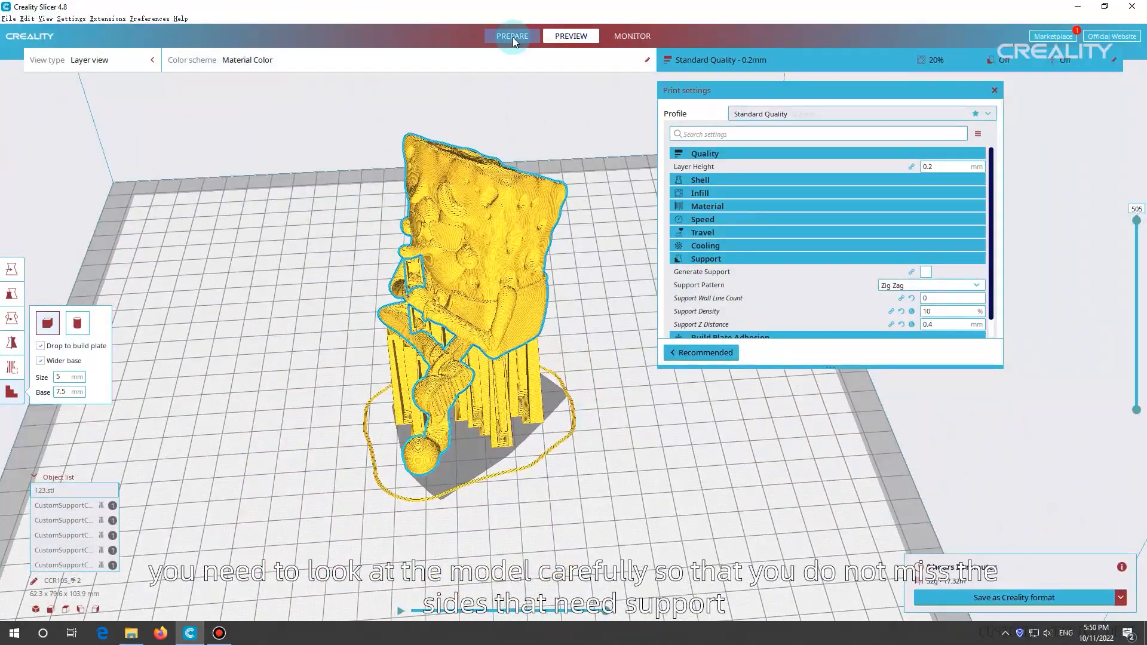
Step: Remove every custom support from beneath the model and turn Generate Support back on
{"action": "right_click_drag", "start_coordinate": [454, 406], "coordinate": [382, 324]}
{"action": "left_click", "coordinate": [432, 480]}
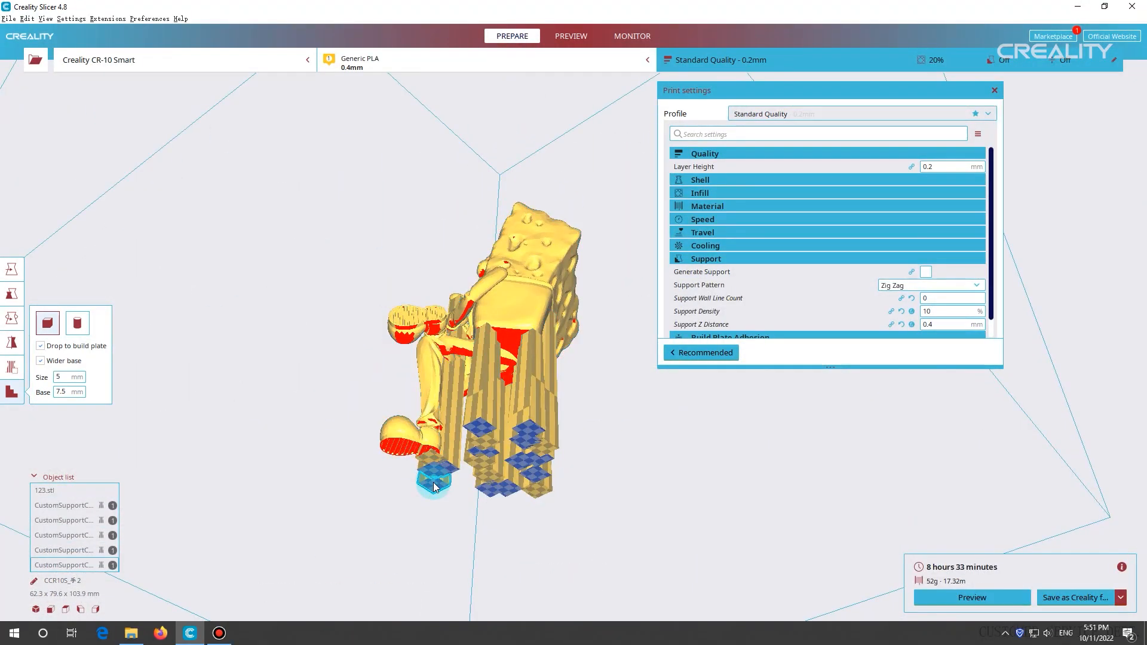
{"action": "left_click", "coordinate": [442, 465]}
{"action": "left_click", "coordinate": [481, 406]}
{"action": "left_click", "coordinate": [491, 442]}
{"action": "left_click", "coordinate": [482, 460]}
{"action": "left_click", "coordinate": [491, 481]}
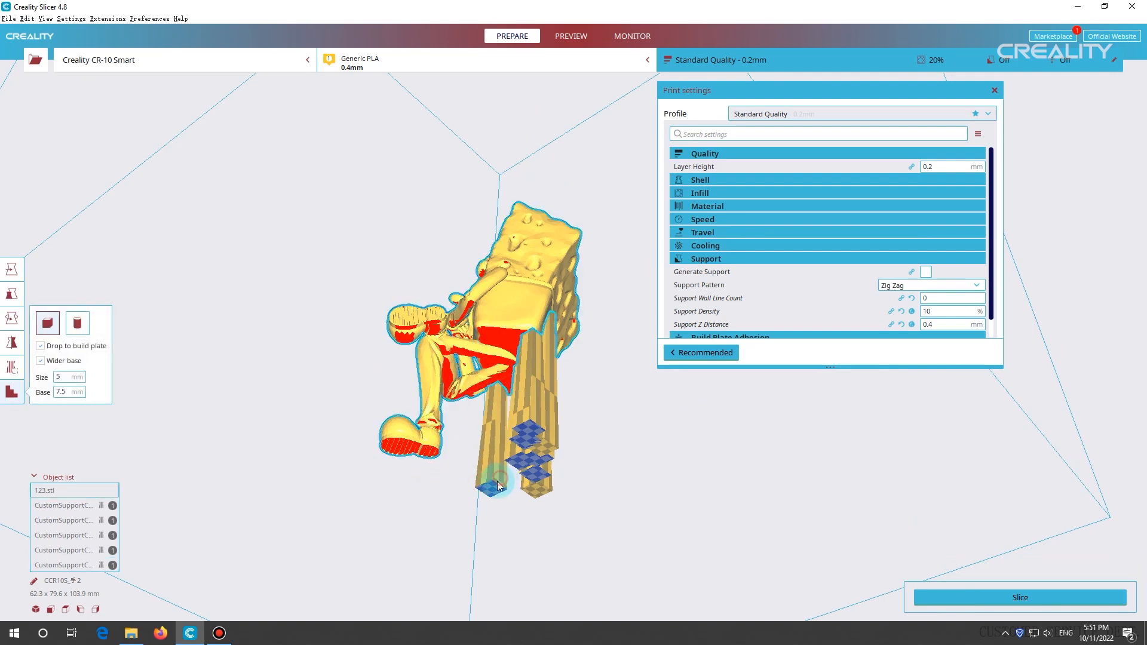
{"action": "left_click", "coordinate": [505, 488]}
{"action": "left_click", "coordinate": [534, 490]}
{"action": "left_click", "coordinate": [535, 472]}
{"action": "left_click", "coordinate": [543, 455]}
{"action": "left_click", "coordinate": [533, 442]}
{"action": "left_click", "coordinate": [535, 445]}
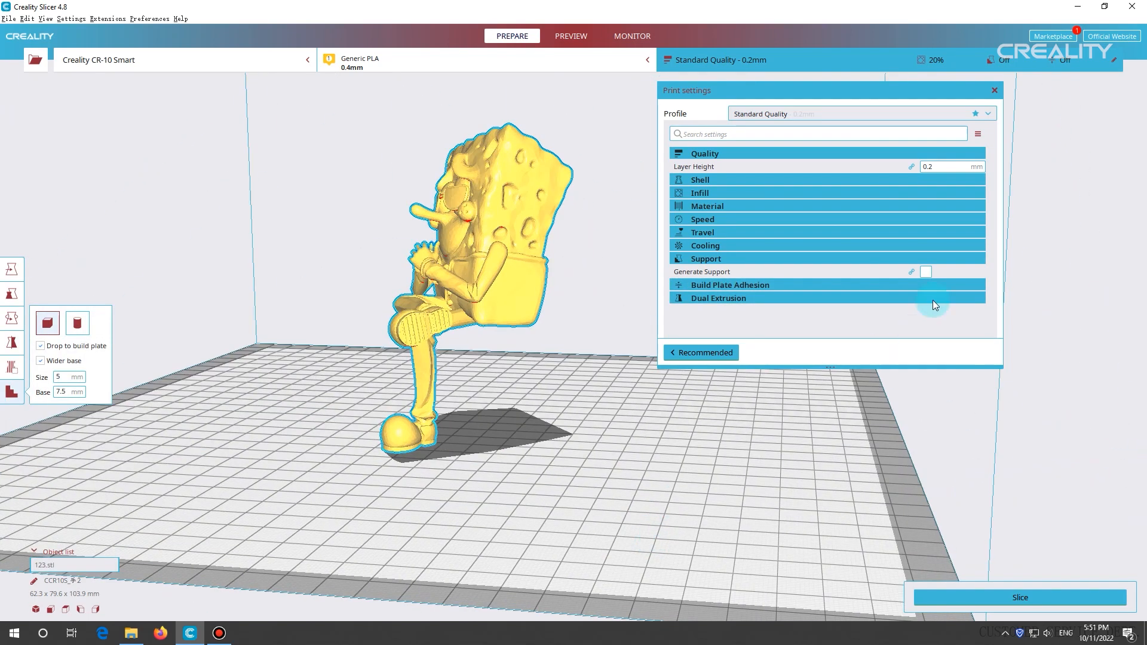
{"action": "left_click", "coordinate": [926, 271]}
{"action": "scroll", "coordinate": [853, 296], "scroll_direction": "down", "scroll_amount": 3}
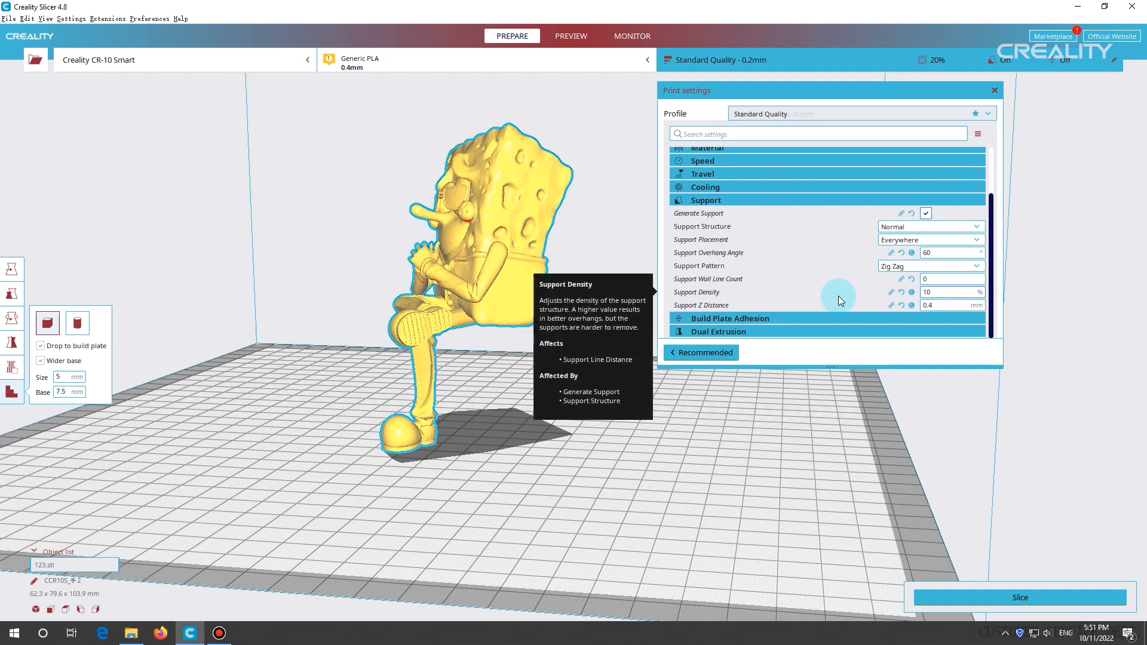
Step: Make Skirt Line Count and Brim Line Count visible among the Build Plate Adhesion settings
{"action": "left_click", "coordinate": [705, 201]}
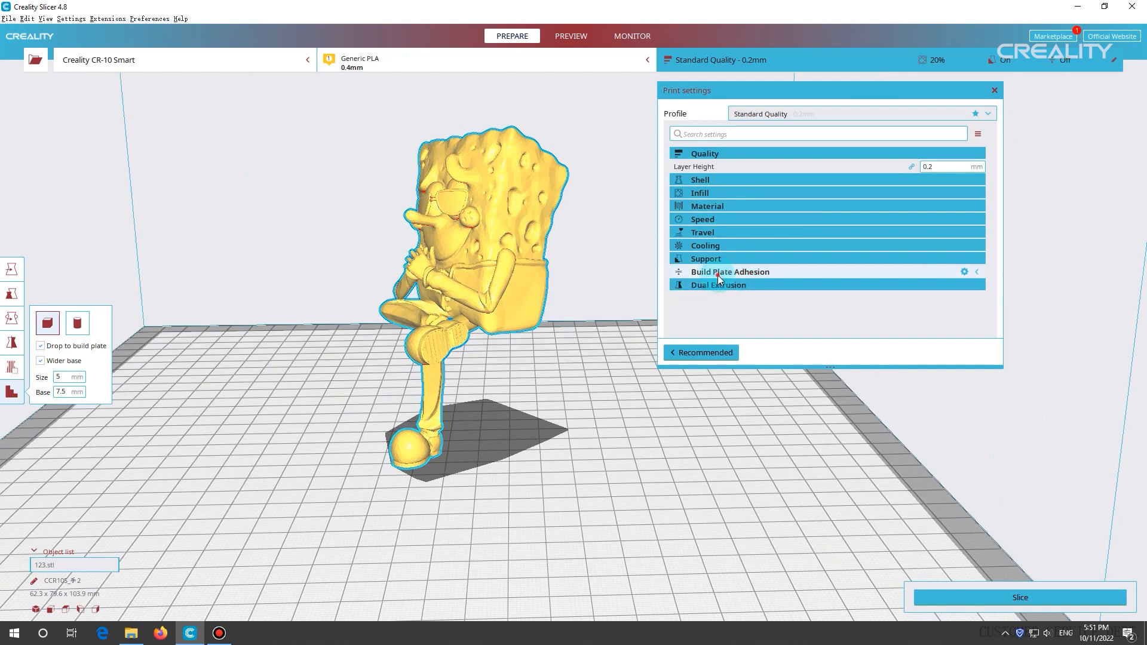
{"action": "left_click", "coordinate": [718, 272]}
{"action": "left_click", "coordinate": [961, 270]}
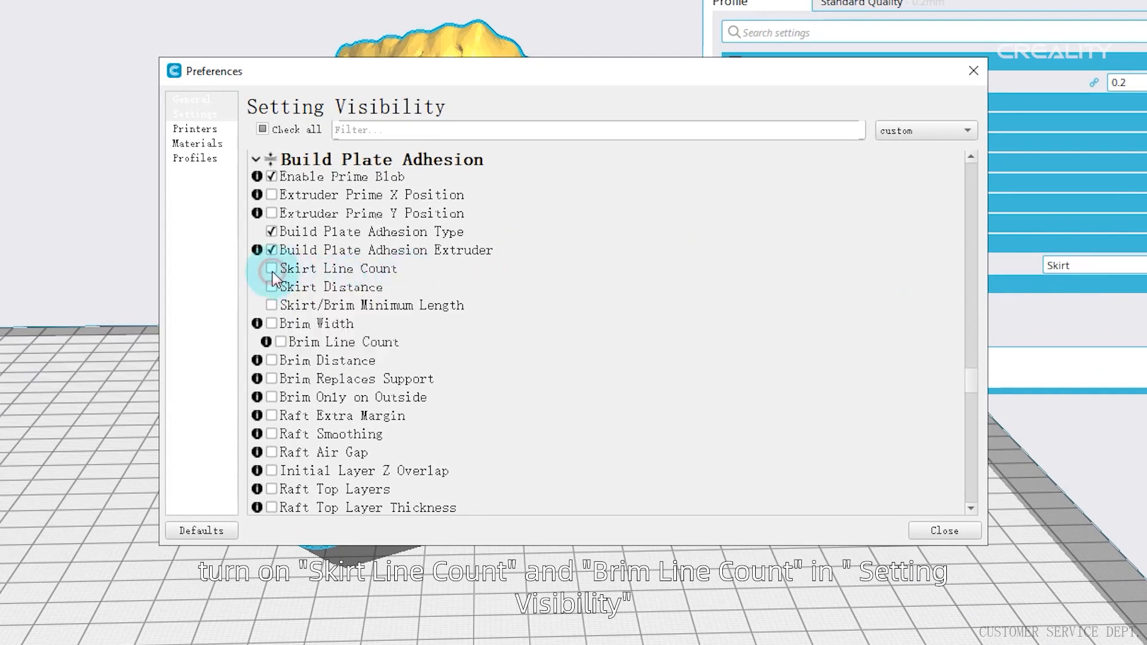
{"action": "left_click", "coordinate": [271, 269]}
{"action": "left_click", "coordinate": [280, 342]}
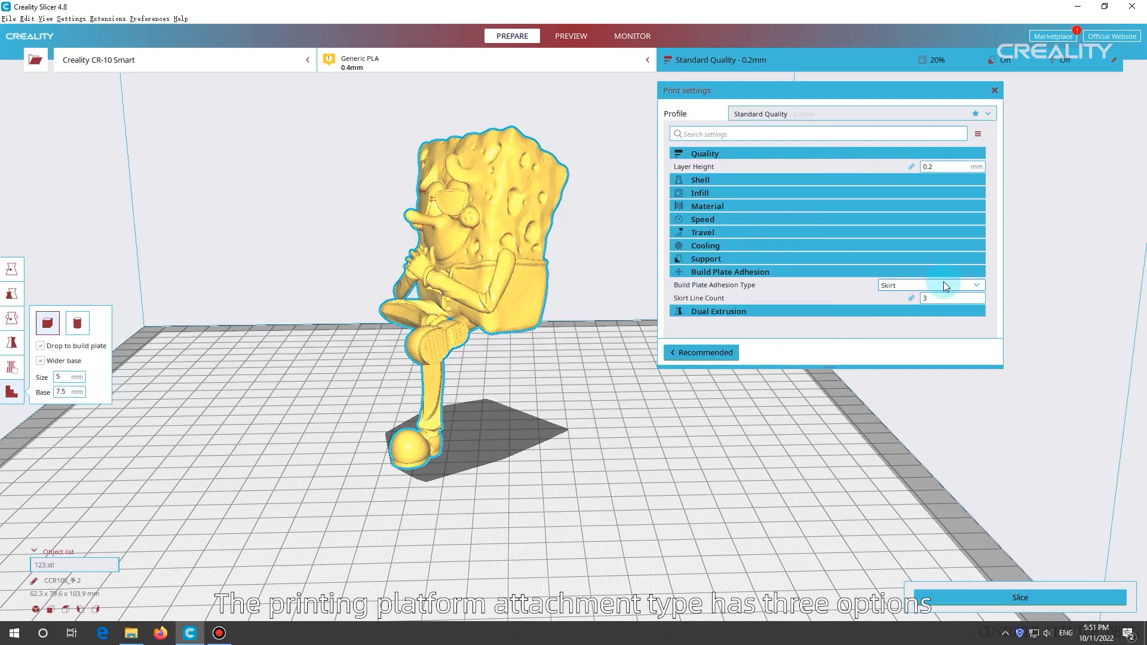
Step: Choose Skirt from the available build plate adhesion types
{"action": "left_click", "coordinate": [940, 286]}
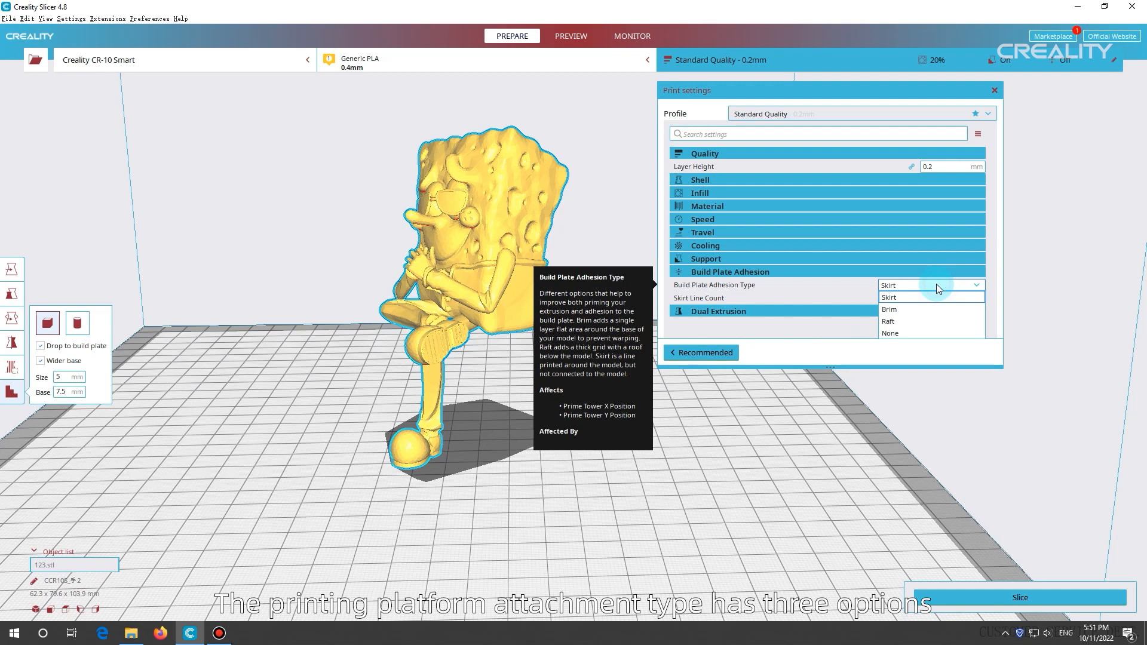
{"action": "left_click", "coordinate": [897, 300]}
{"action": "scroll", "coordinate": [538, 424], "scroll_direction": "down", "scroll_amount": 4}
{"action": "right_click_drag", "start_coordinate": [410, 391], "coordinate": [537, 426]}
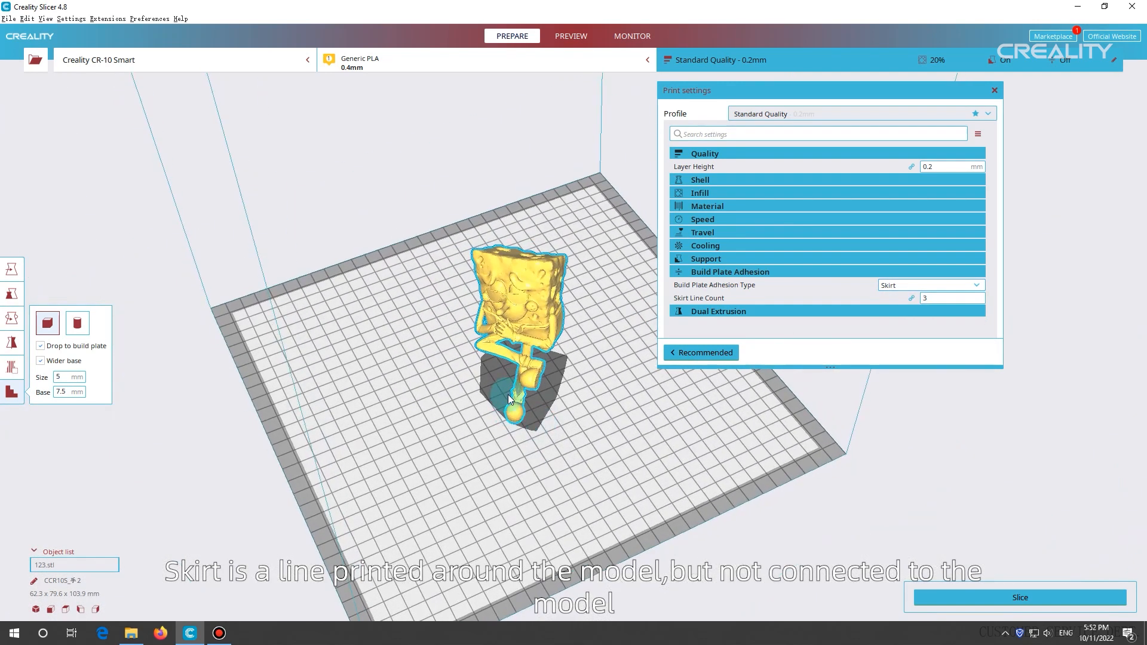
Step: Slice the model and examine the skirt around it in the layer preview, down to layer 1
{"action": "left_click", "coordinate": [1035, 600]}
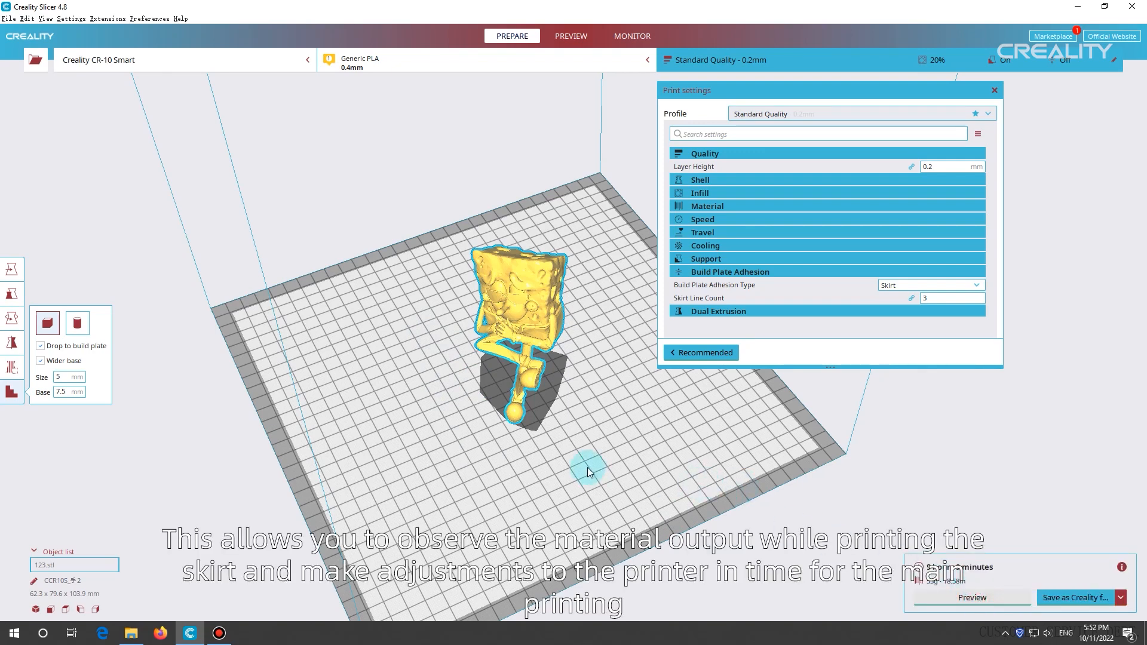
{"action": "right_click_drag", "start_coordinate": [512, 433], "coordinate": [507, 418]}
{"action": "scroll", "coordinate": [542, 413], "scroll_direction": "up", "scroll_amount": 6}
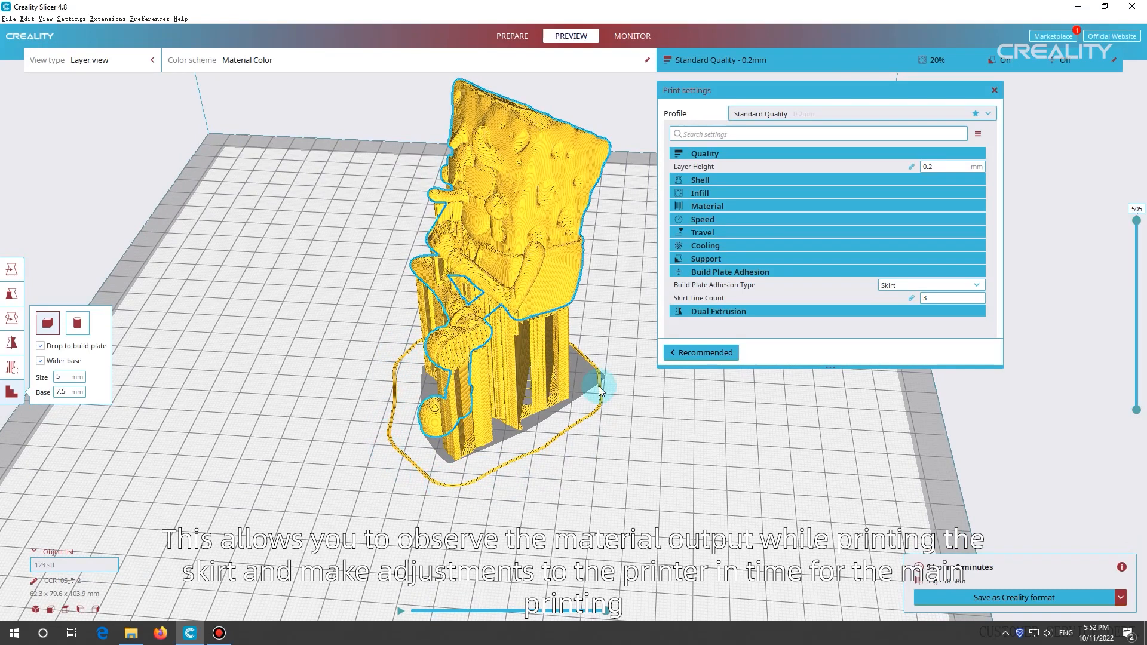
{"action": "right_click_drag", "start_coordinate": [598, 386], "coordinate": [654, 467]}
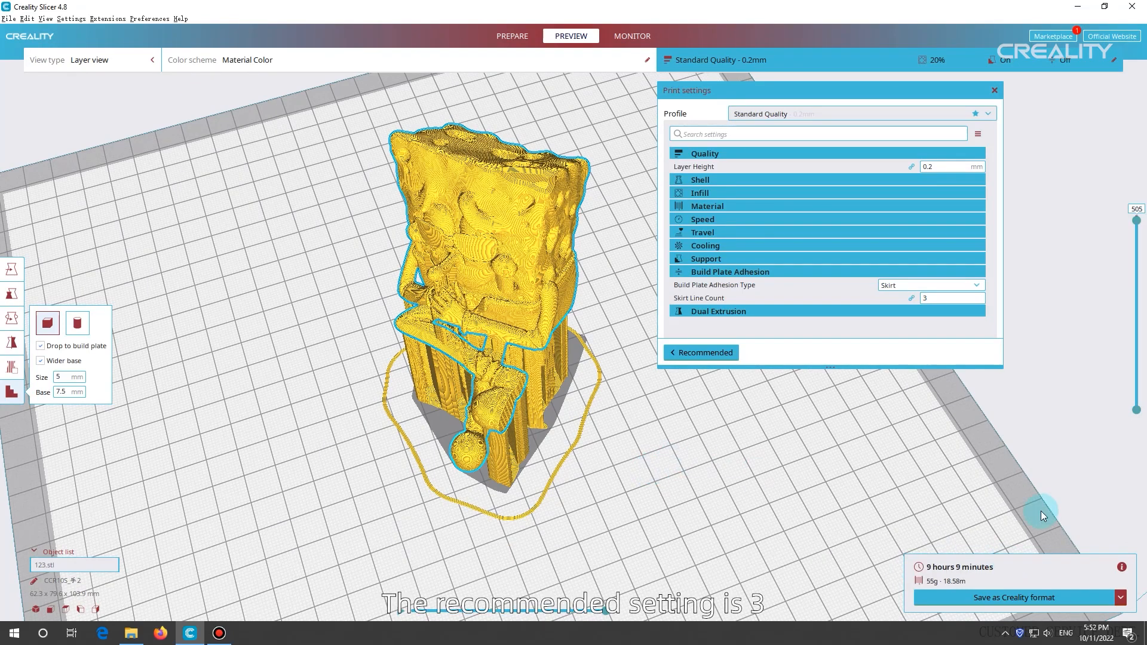
{"action": "left_click_drag", "start_coordinate": [1136, 220], "coordinate": [1144, 453]}
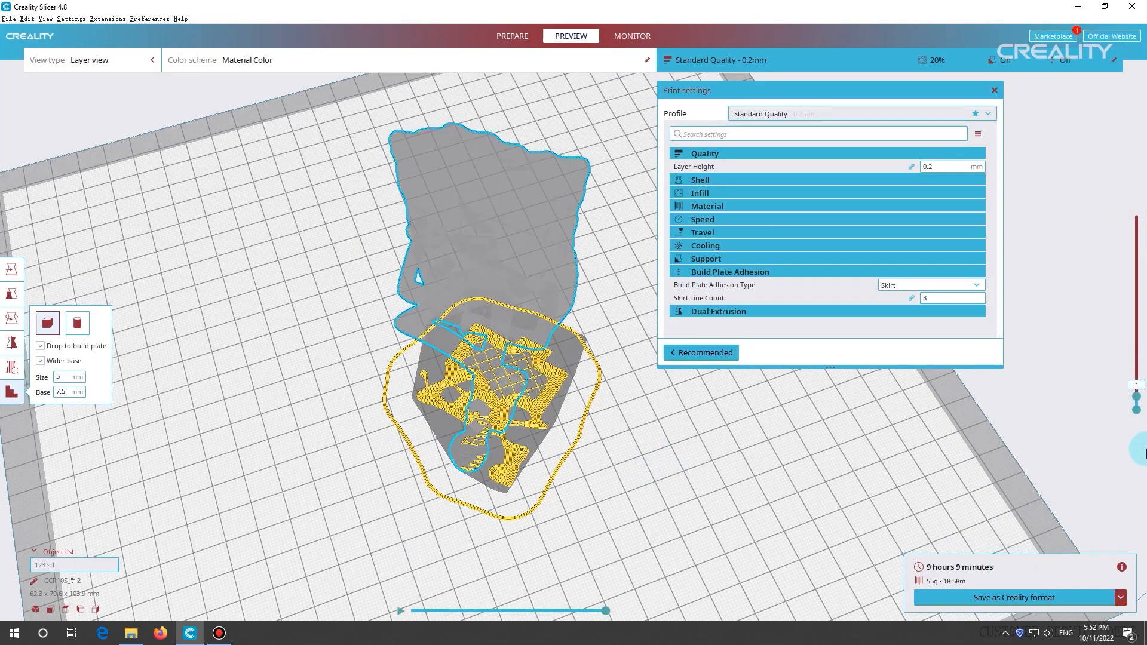
Step: Change the build plate adhesion type to Brim and slice the model to preview the brim around its base
{"action": "left_click", "coordinate": [914, 286]}
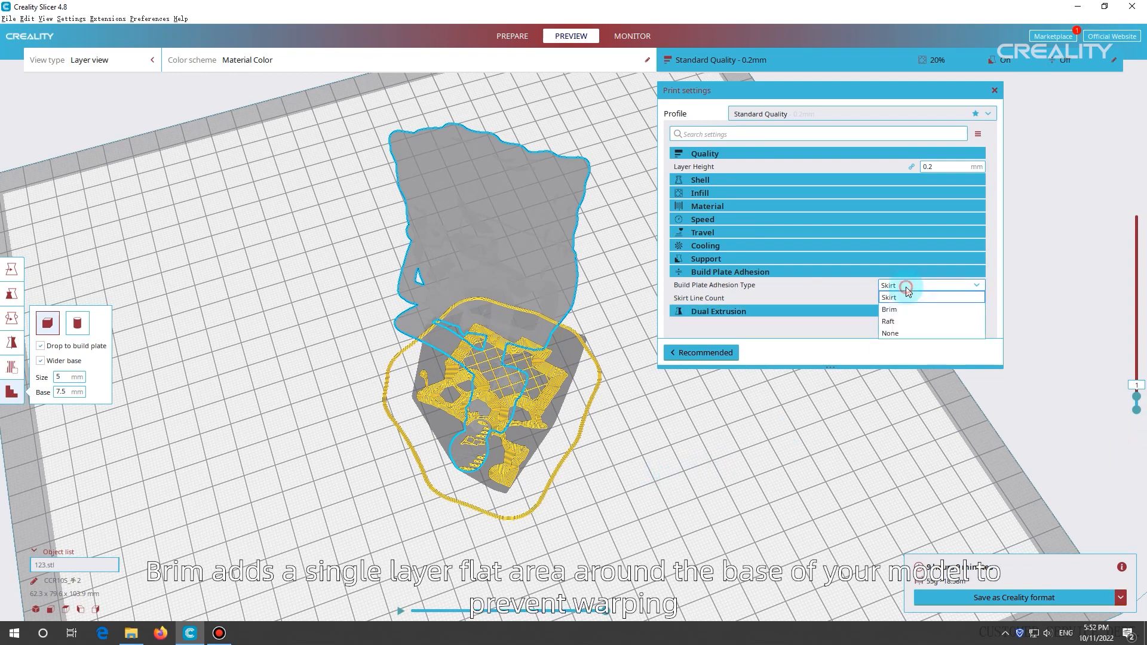
{"action": "left_click", "coordinate": [917, 306]}
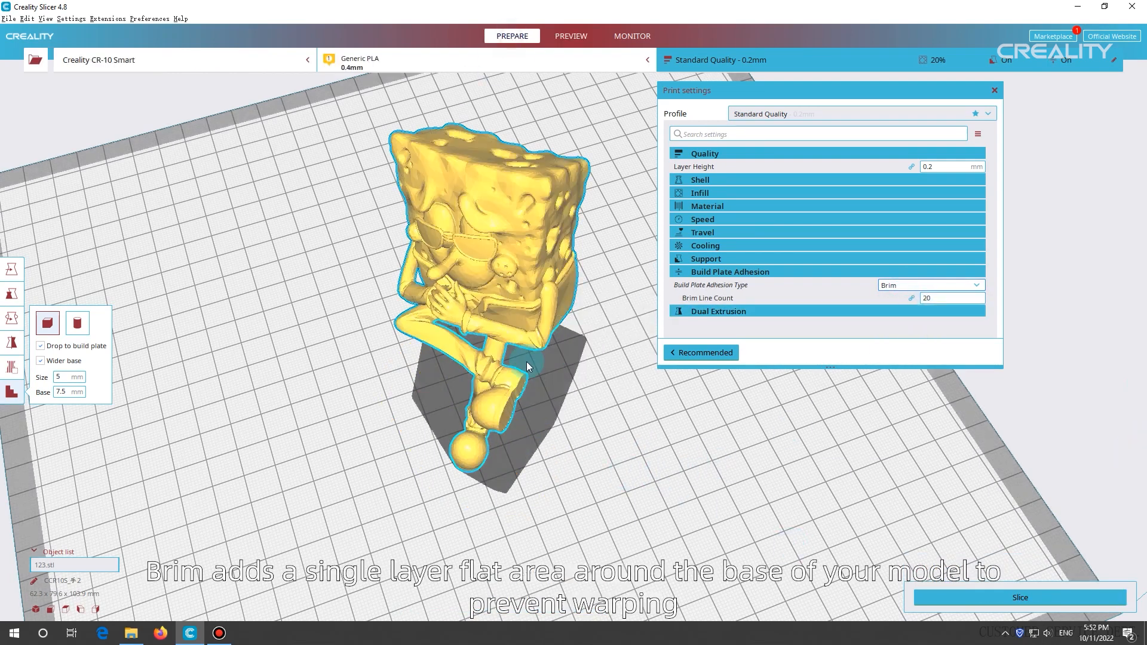
{"action": "right_click_drag", "start_coordinate": [525, 361], "coordinate": [455, 441]}
{"action": "left_click", "coordinate": [988, 600]}
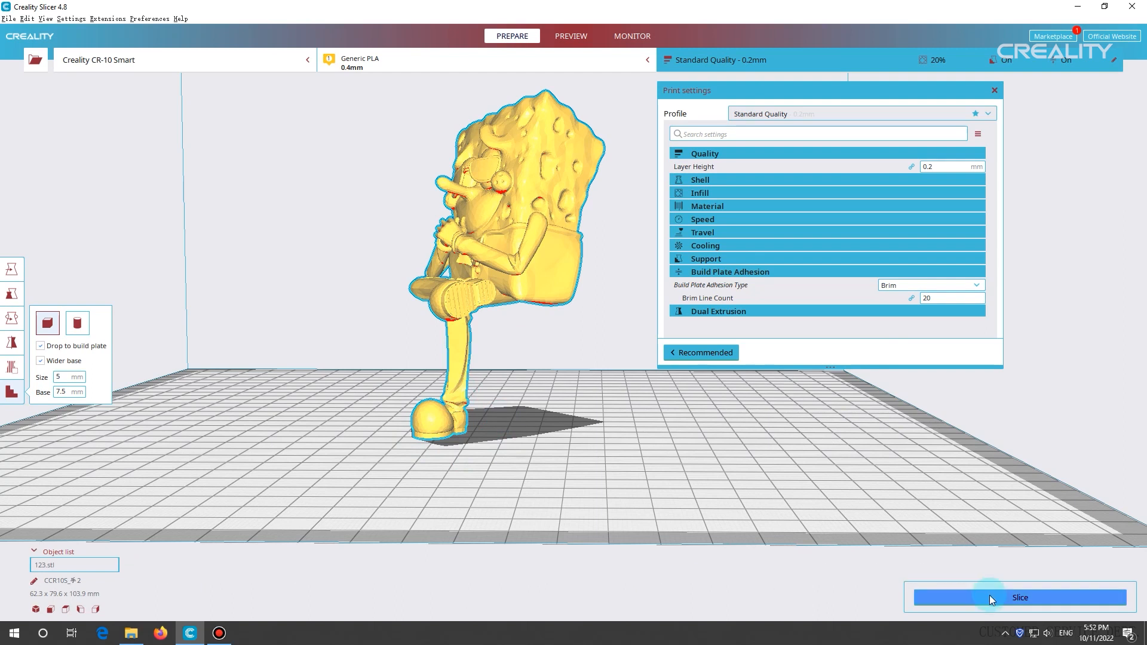
{"action": "left_click", "coordinate": [973, 597]}
{"action": "right_click_drag", "start_coordinate": [586, 506], "coordinate": [712, 488]}
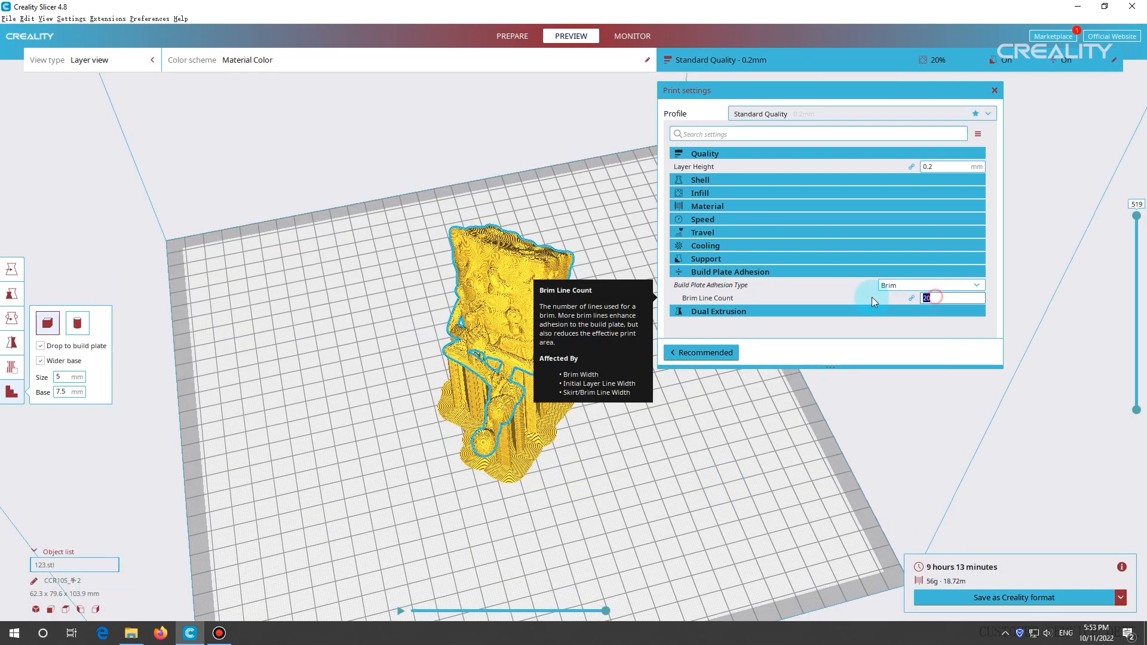
Step: Set the Brim Line Count to 10
{"action": "double_click", "coordinate": [935, 297]}
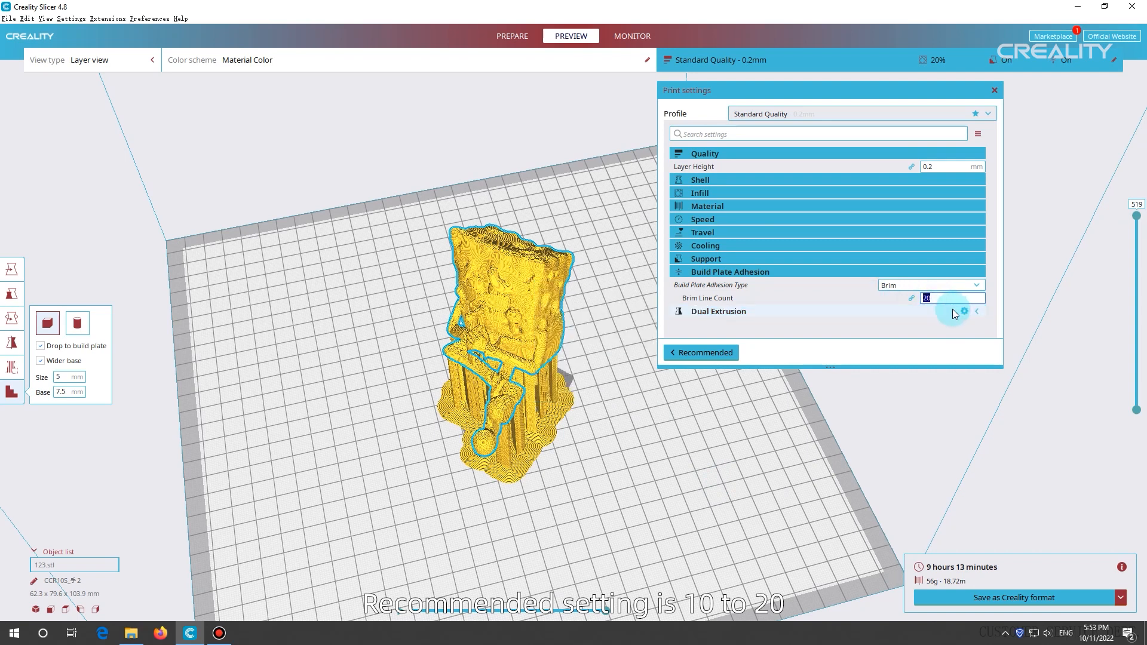
{"action": "type", "text": "10"}
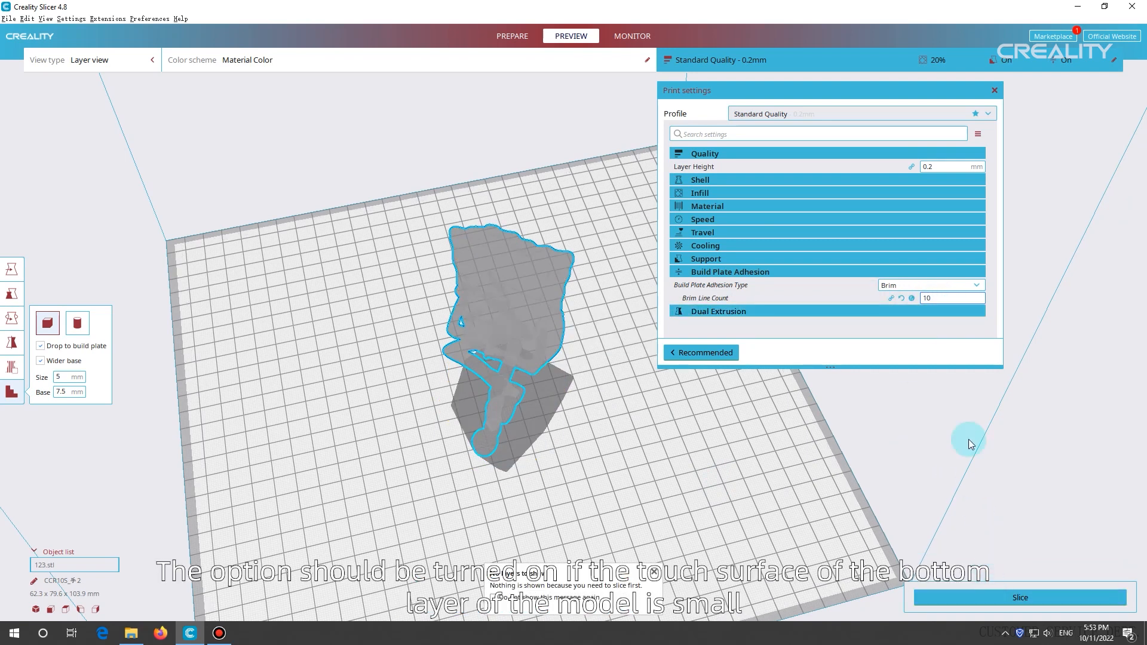
Step: Change the build plate adhesion type to Raft and slice the model
{"action": "left_click", "coordinate": [940, 287]}
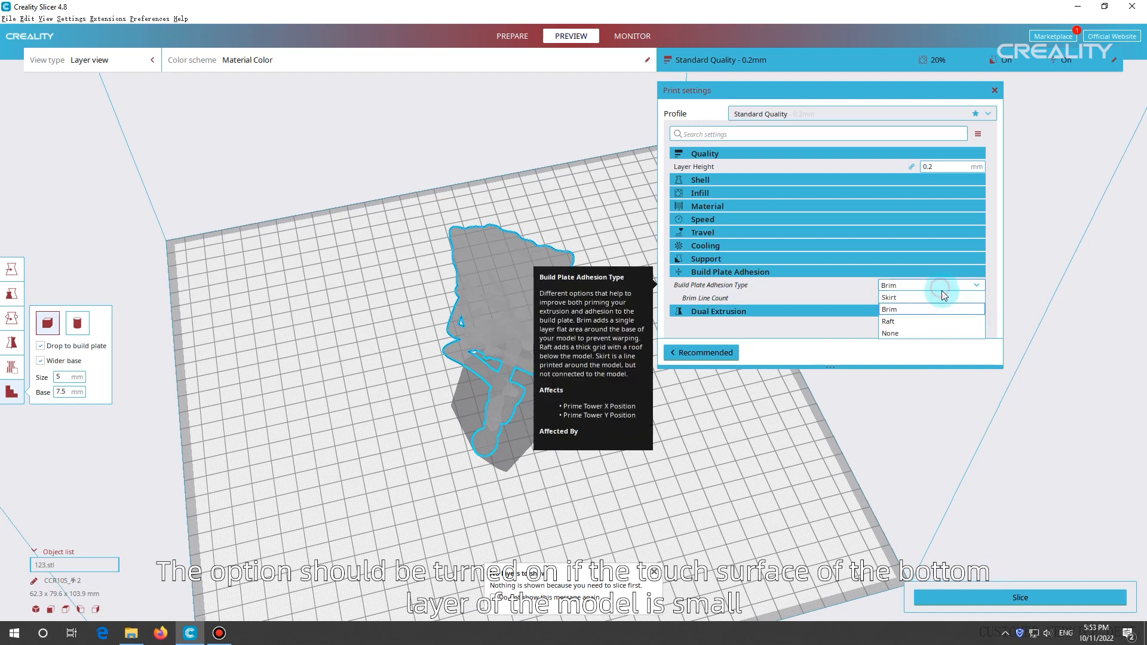
{"action": "left_click", "coordinate": [889, 323]}
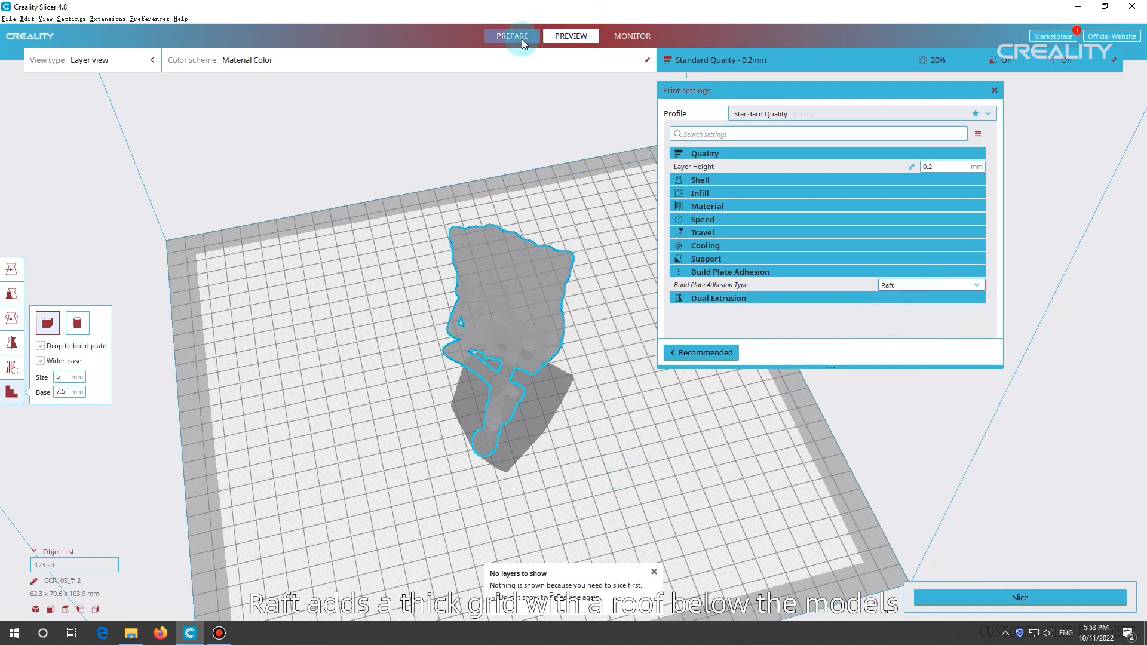
{"action": "left_click", "coordinate": [520, 36]}
{"action": "right_click_drag", "start_coordinate": [571, 429], "coordinate": [468, 364]}
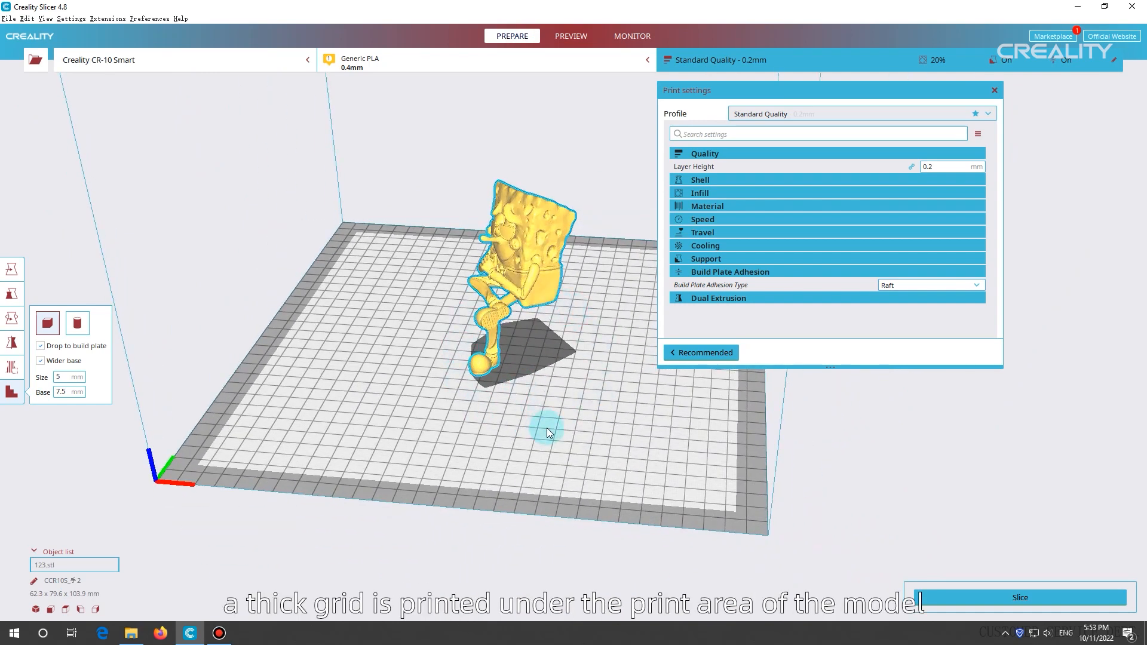
{"action": "left_click", "coordinate": [923, 597]}
Step: Examine the raft beneath the model and its supports in the layer preview, going down to the lower layers and back up
{"action": "scroll", "coordinate": [599, 371], "scroll_direction": "up", "scroll_amount": 5}
{"action": "right_click_drag", "start_coordinate": [599, 371], "coordinate": [377, 359]}
{"action": "left_click_drag", "start_coordinate": [1135, 215], "coordinate": [1136, 239]}
{"action": "right_click_drag", "start_coordinate": [477, 388], "coordinate": [876, 388]}
{"action": "scroll", "coordinate": [491, 325], "scroll_direction": "up", "scroll_amount": 4}
{"action": "left_click_drag", "start_coordinate": [1136, 224], "coordinate": [1135, 394]}
{"action": "right_click_drag", "start_coordinate": [627, 514], "coordinate": [537, 500]}
{"action": "left_click_drag", "start_coordinate": [1135, 394], "coordinate": [1136, 241]}
Step: Try None as the build plate adhesion type, settle on Skirt instead, and collapse the Build Plate Adhesion settings
{"action": "left_click", "coordinate": [923, 285]}
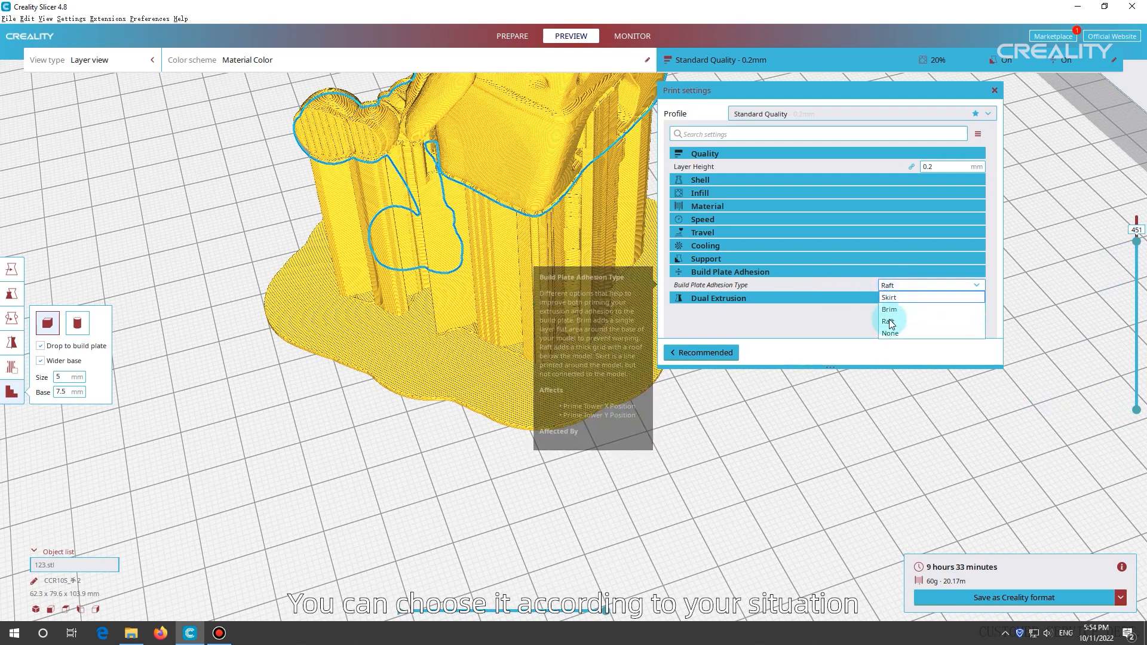
{"action": "left_click", "coordinate": [896, 340]}
{"action": "right_click_drag", "start_coordinate": [843, 377], "coordinate": [699, 377]}
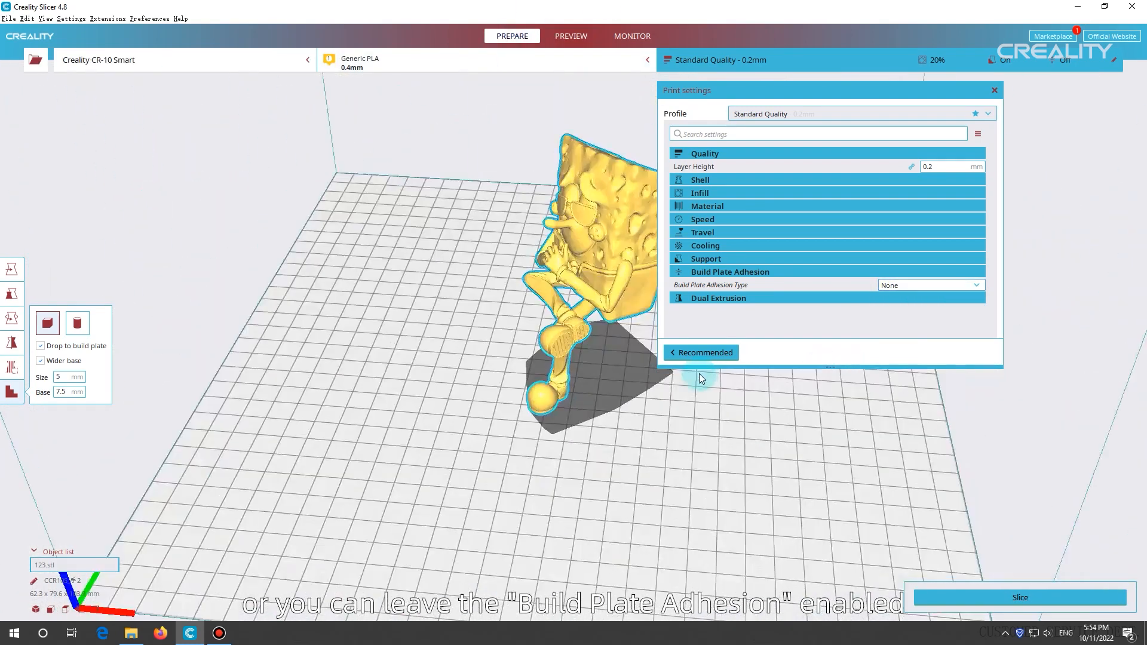
{"action": "left_click", "coordinate": [925, 288]}
{"action": "left_click", "coordinate": [917, 299]}
{"action": "left_click", "coordinate": [801, 270]}
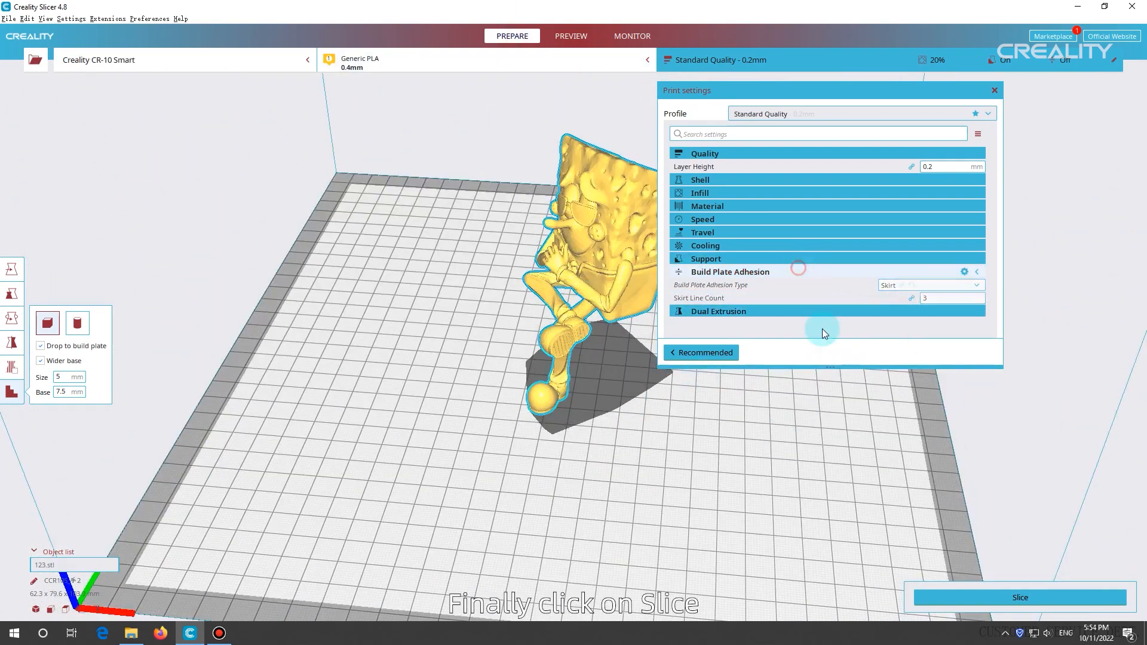
Step: Slice the model with the skirt and inspect the supports around its legs and face in the layer preview
{"action": "left_click", "coordinate": [1002, 604]}
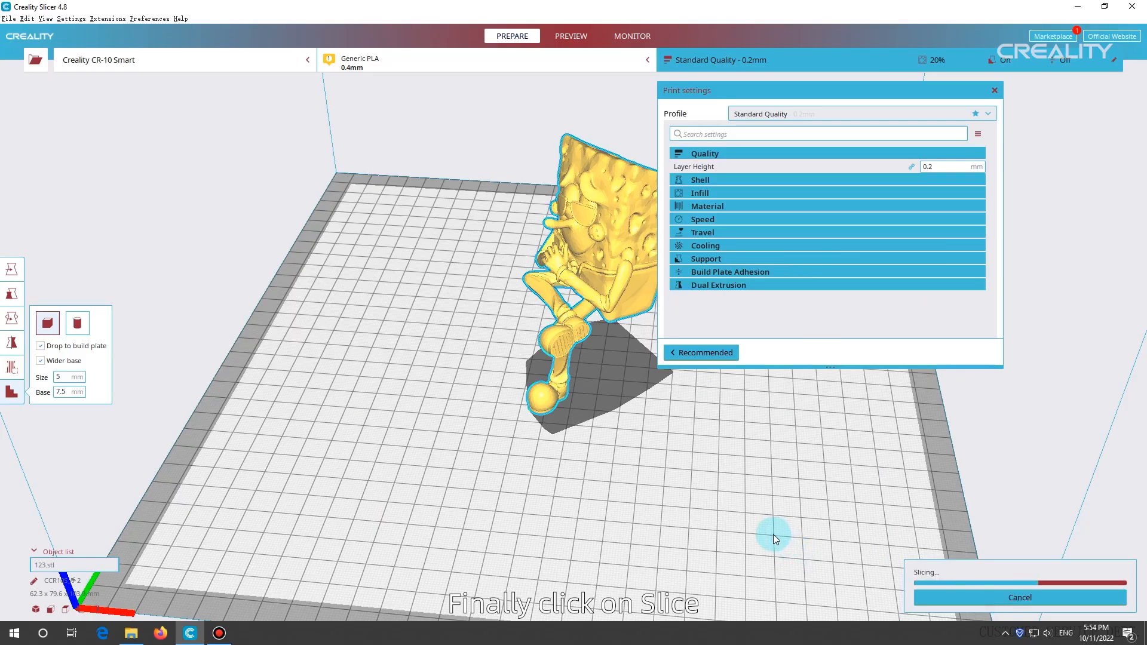
{"action": "left_click", "coordinate": [986, 597]}
{"action": "right_click_drag", "start_coordinate": [529, 436], "coordinate": [572, 362]}
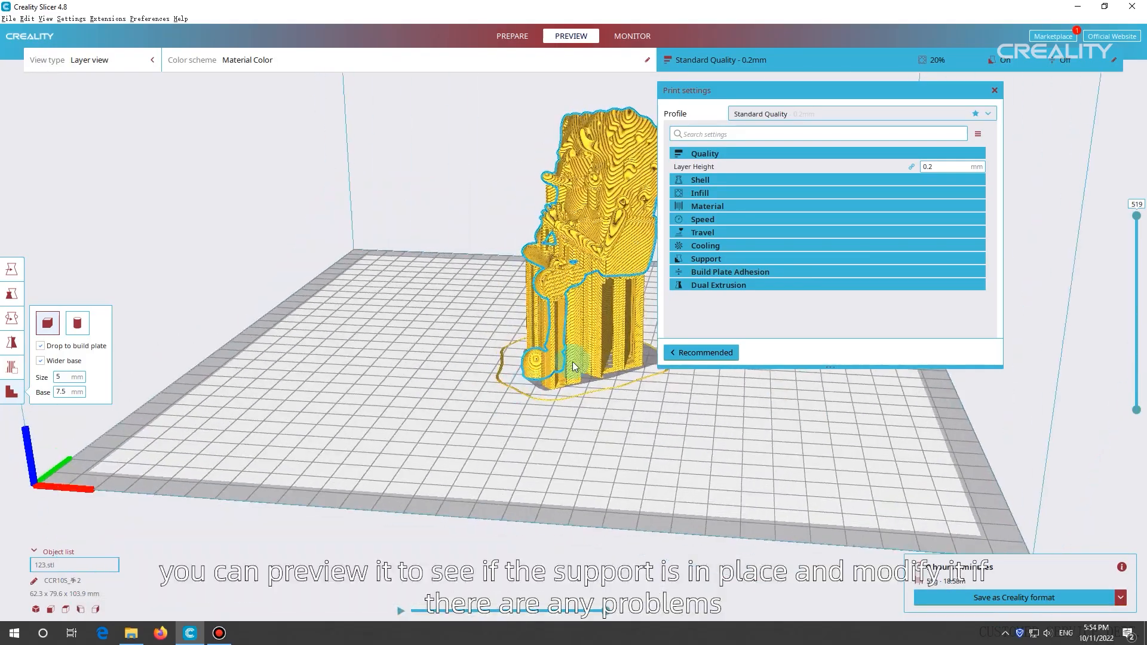
{"action": "scroll", "coordinate": [572, 362], "scroll_direction": "up", "scroll_amount": 5}
{"action": "right_click_drag", "start_coordinate": [436, 447], "coordinate": [522, 412]}
{"action": "scroll", "coordinate": [555, 216], "scroll_direction": "up", "scroll_amount": 3}
{"action": "right_click_drag", "start_coordinate": [555, 220], "coordinate": [610, 270]}
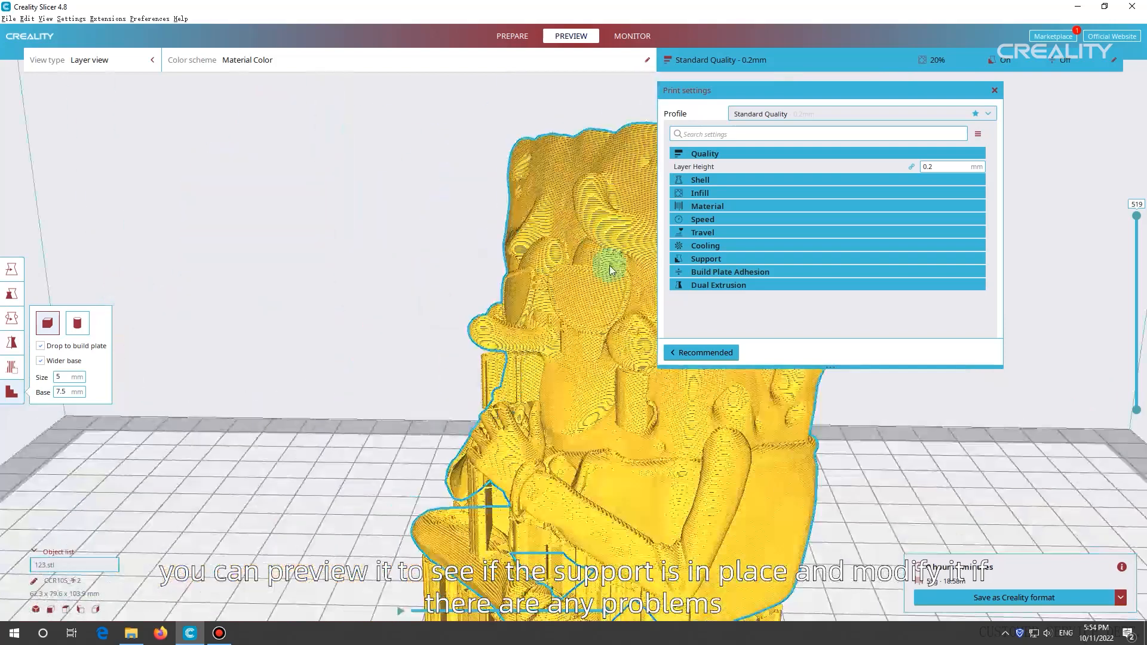
Step: Place two support blockers over the sunglasses on the model's face
{"action": "left_click", "coordinate": [505, 32]}
{"action": "left_click", "coordinate": [12, 367]}
{"action": "scroll", "coordinate": [467, 284], "scroll_direction": "up", "scroll_amount": 2}
{"action": "right_click_drag", "start_coordinate": [467, 284], "coordinate": [537, 263]}
{"action": "left_click", "coordinate": [521, 229]}
{"action": "left_click", "coordinate": [381, 252]}
{"action": "right_click_drag", "start_coordinate": [502, 328], "coordinate": [396, 352]}
{"action": "scroll", "coordinate": [399, 352], "scroll_direction": "down", "scroll_amount": 3}
Step: Slice the model again and check the supports around the blocked sunglasses in the layer preview
{"action": "left_click", "coordinate": [979, 597]}
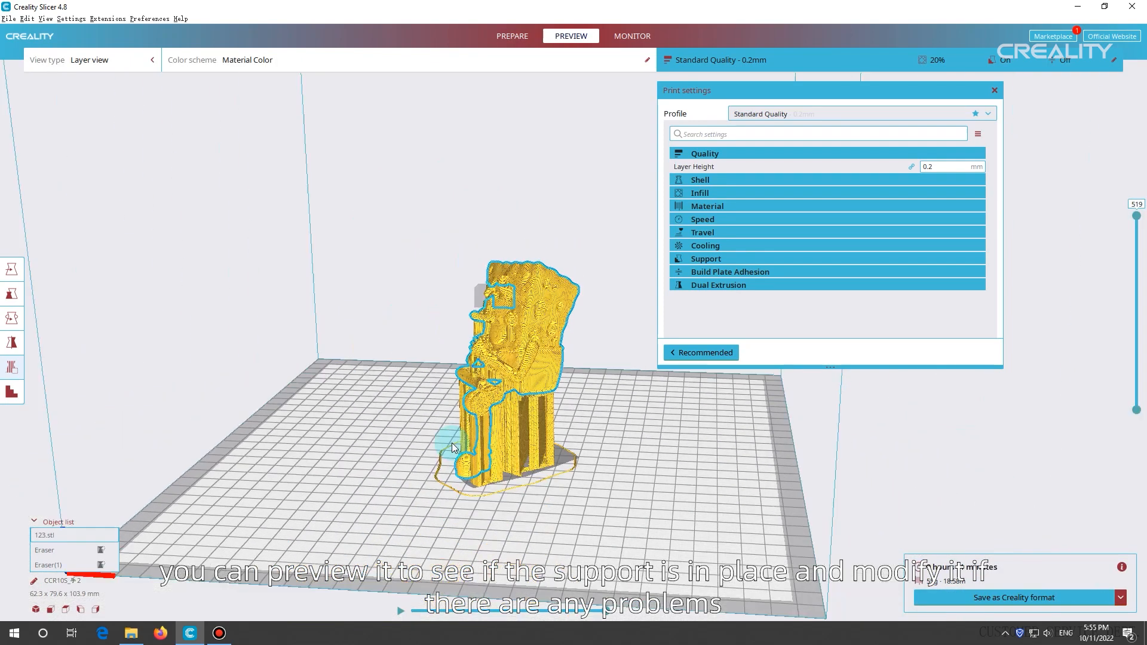
{"action": "right_click_drag", "start_coordinate": [460, 441], "coordinate": [561, 448]}
{"action": "scroll", "coordinate": [567, 449], "scroll_direction": "up", "scroll_amount": 4}
{"action": "mouse_move", "coordinate": [1136, 217]}
{"action": "left_mouse_down"}
{"action": "mouse_move", "coordinate": [1143, 362]}
{"action": "mouse_move", "coordinate": [1137, 218]}
{"action": "left_mouse_up"}
Step: Return to model preparation and create a custom profile named 1253 from the current settings
{"action": "left_click", "coordinate": [512, 36]}
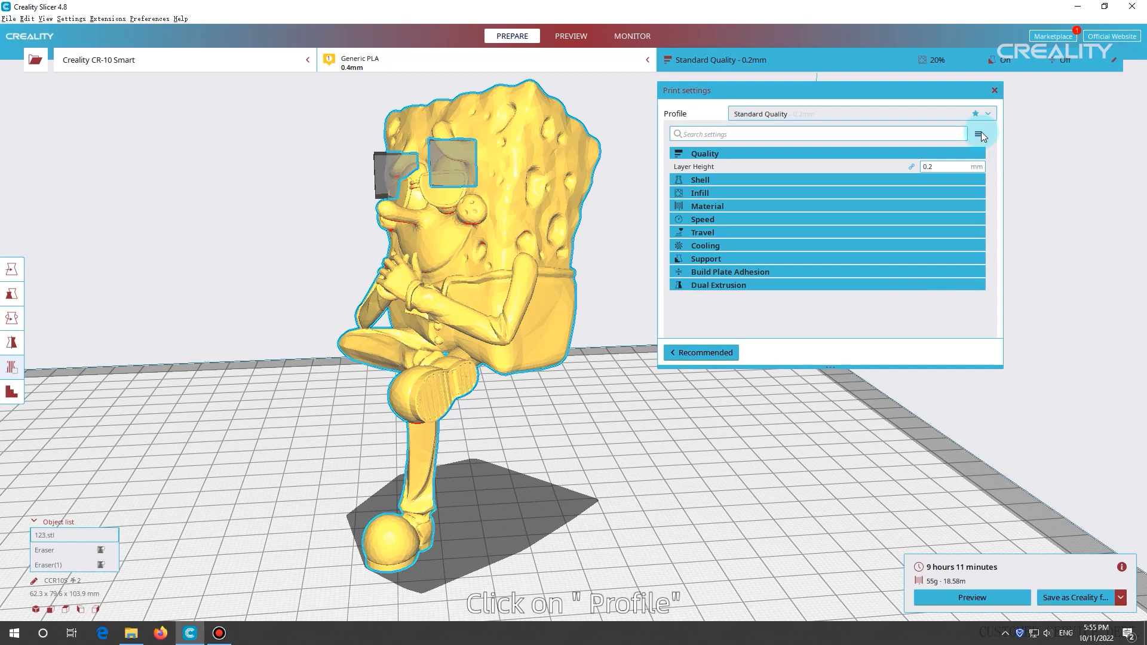
{"action": "left_click", "coordinate": [987, 114]}
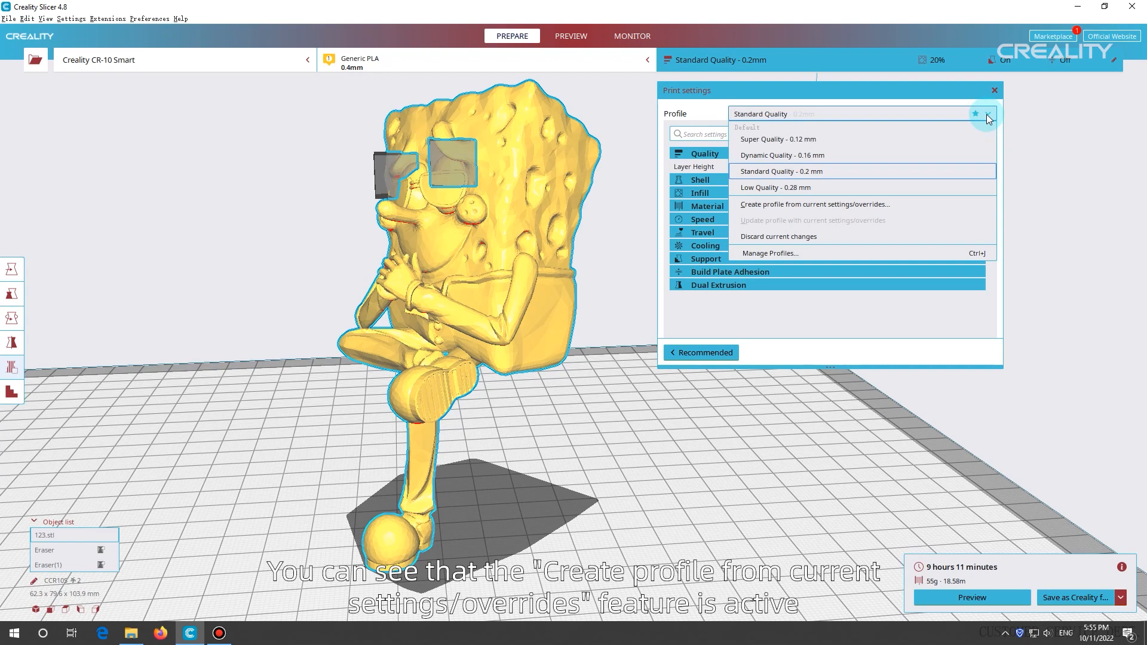
{"action": "left_click", "coordinate": [794, 205]}
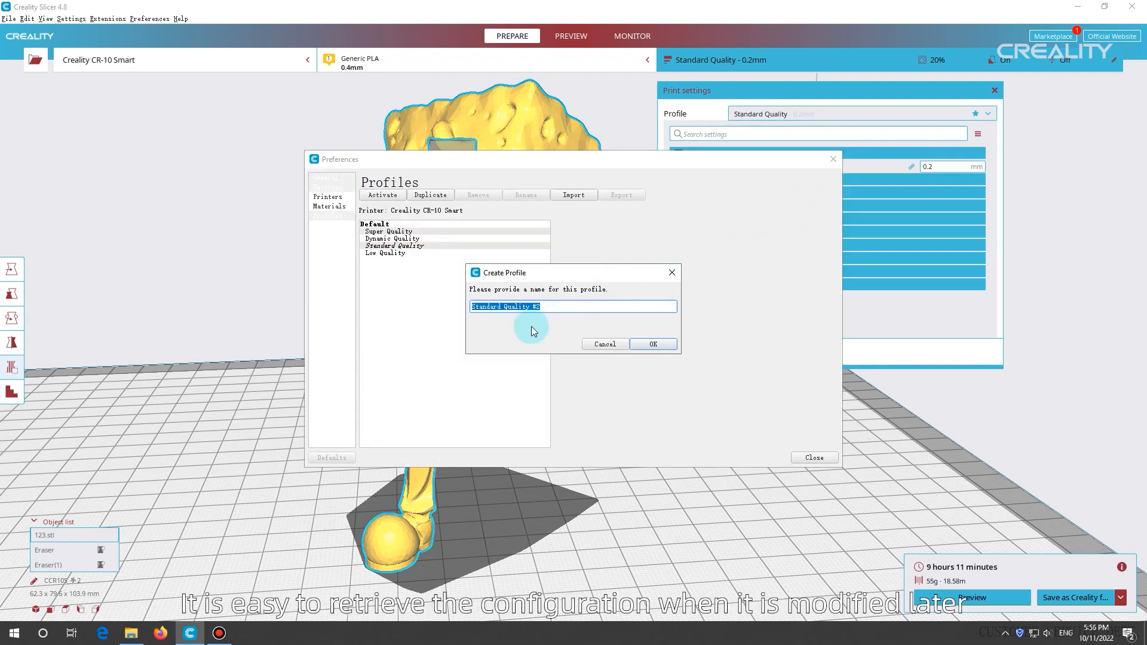
{"action": "type", "text": "1253"}
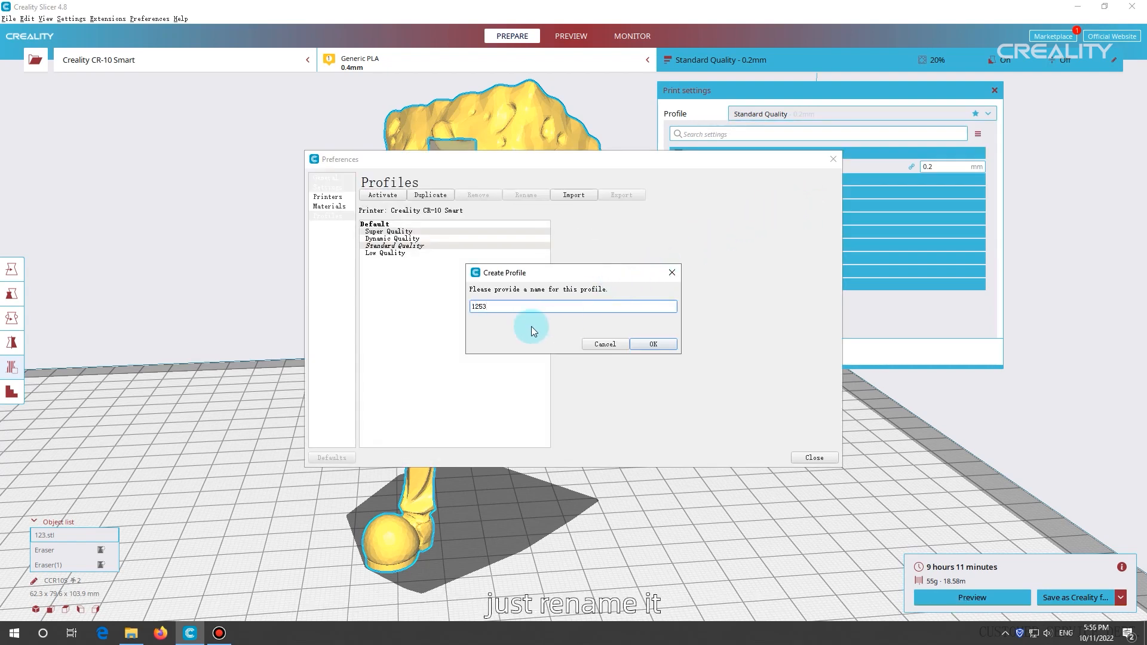
{"action": "left_click", "coordinate": [652, 345]}
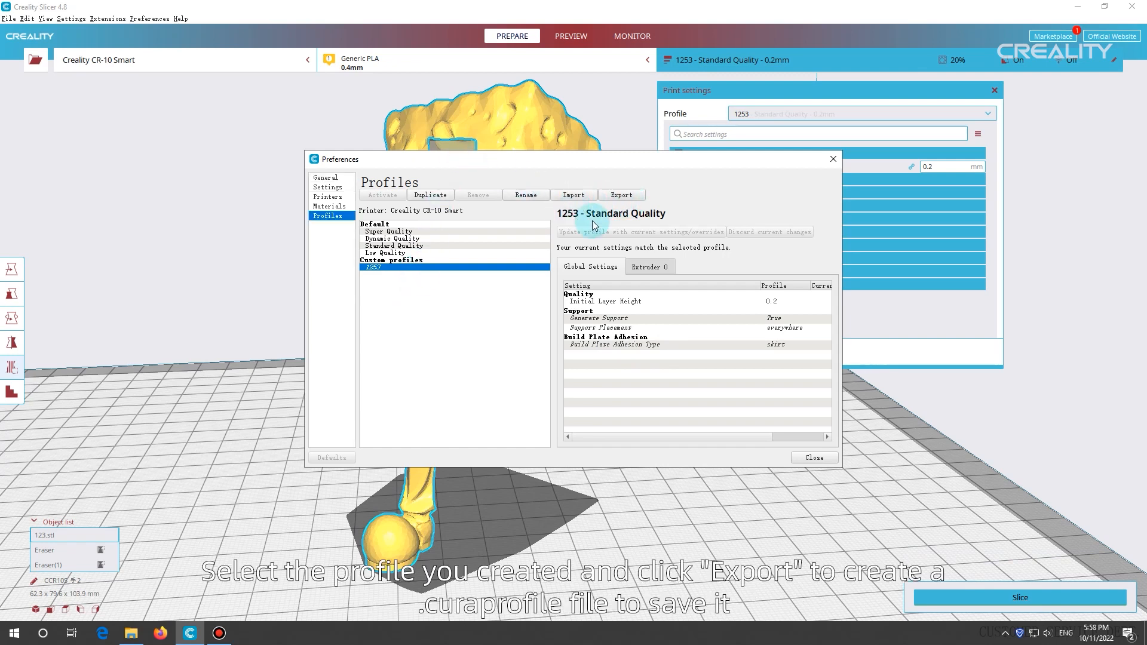
Step: Export the 1253 profile to the stl folder as a Cura Profile file named 12345
{"action": "left_click", "coordinate": [633, 197]}
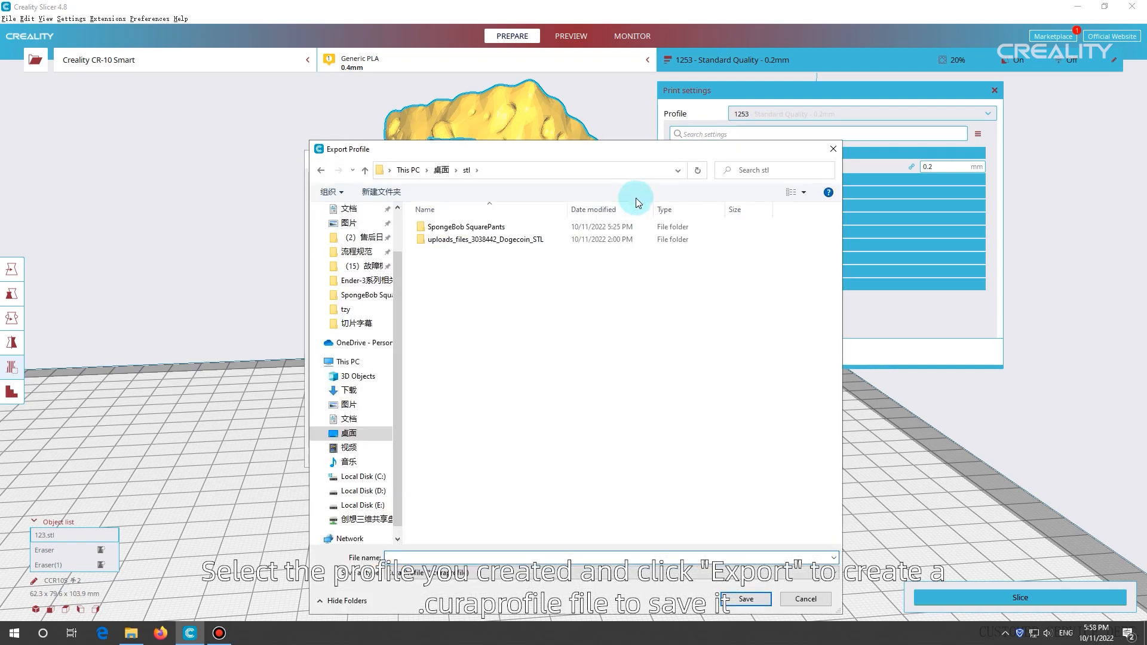
{"action": "left_click_drag", "start_coordinate": [569, 151], "coordinate": [560, 88]}
{"action": "left_click", "coordinate": [393, 495]}
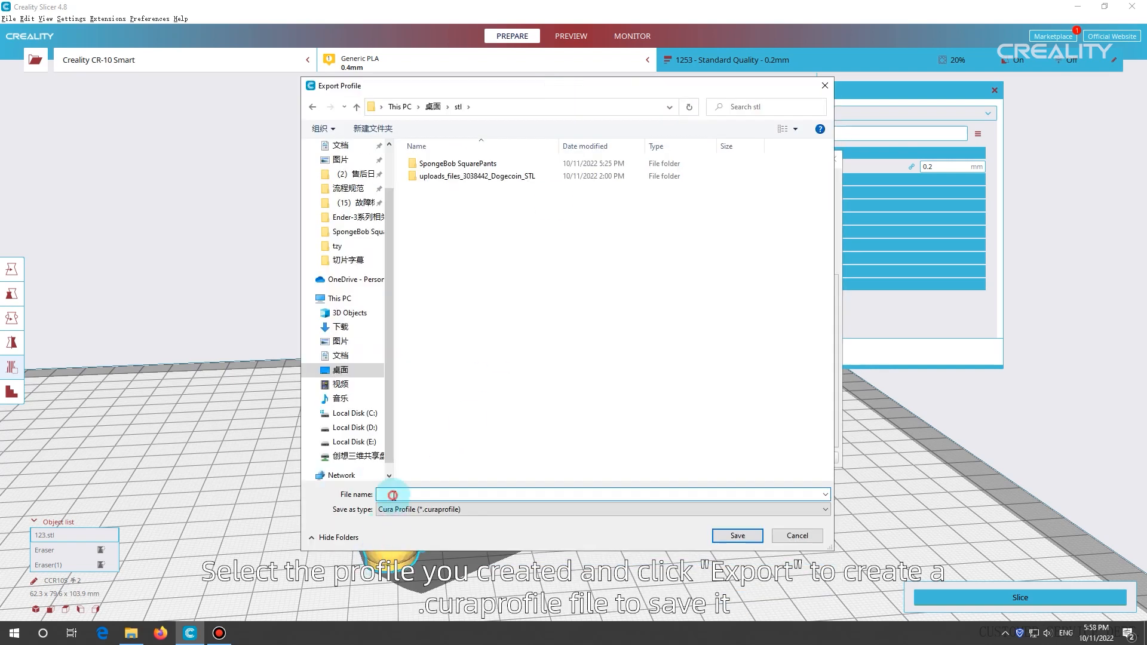
{"action": "type", "text": "123"}
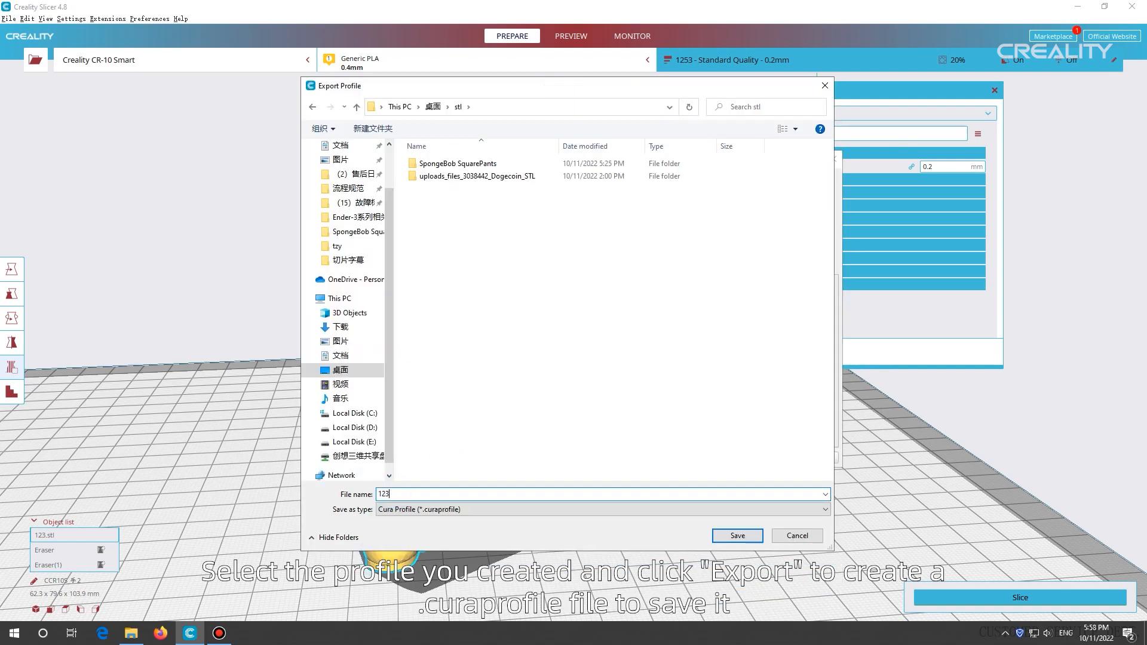
{"action": "type", "text": "45"}
{"action": "left_click", "coordinate": [731, 540]}
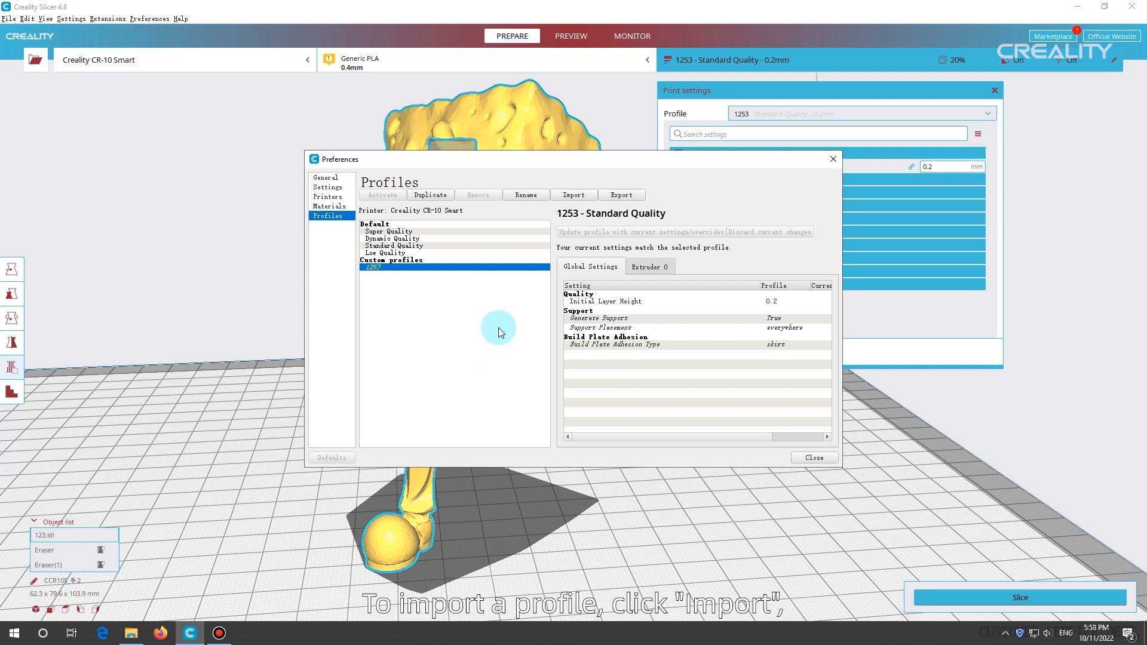
Step: Import the profile file 12345.curaprofile from the stl folder and dismiss the import message
{"action": "left_click", "coordinate": [587, 196]}
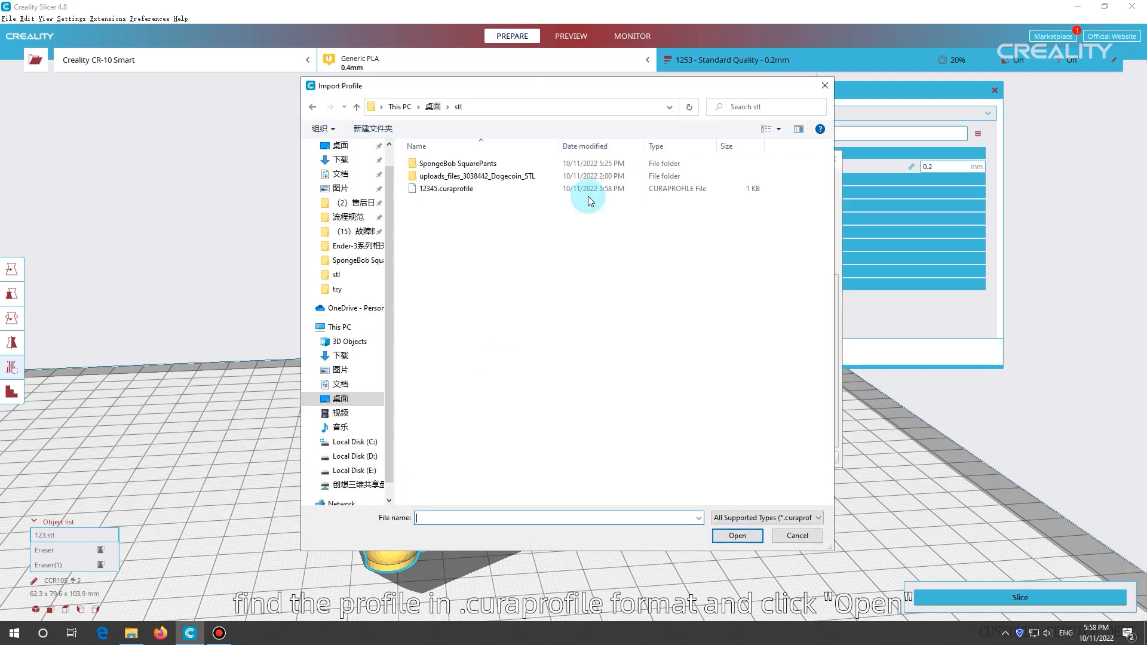
{"action": "left_click", "coordinate": [468, 191]}
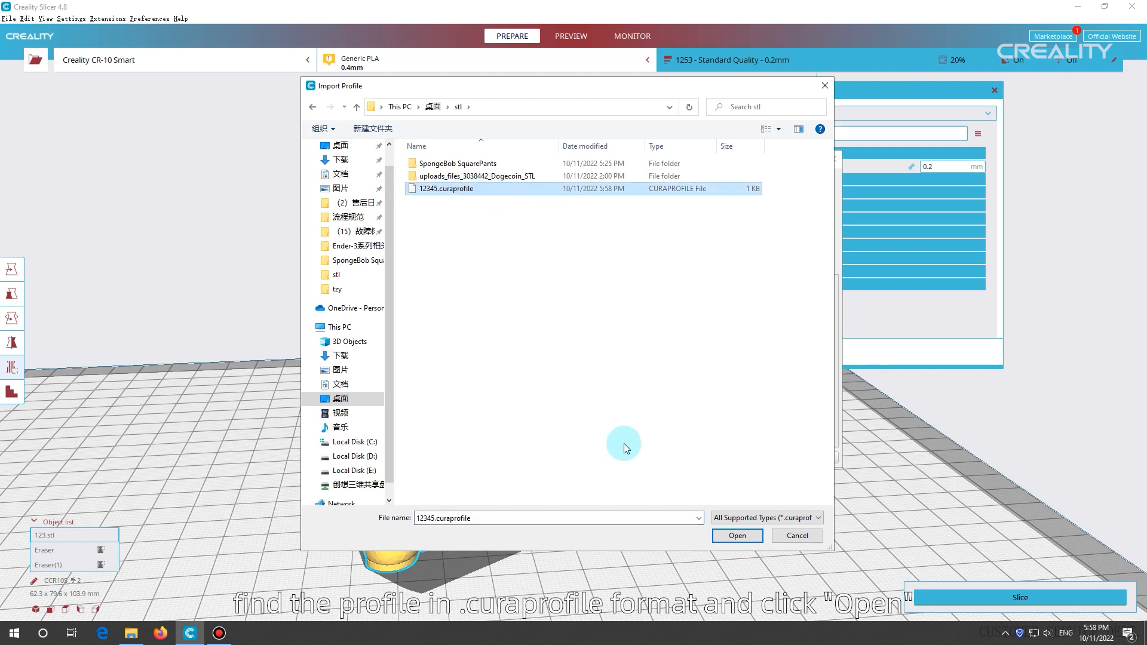
{"action": "left_click", "coordinate": [724, 536]}
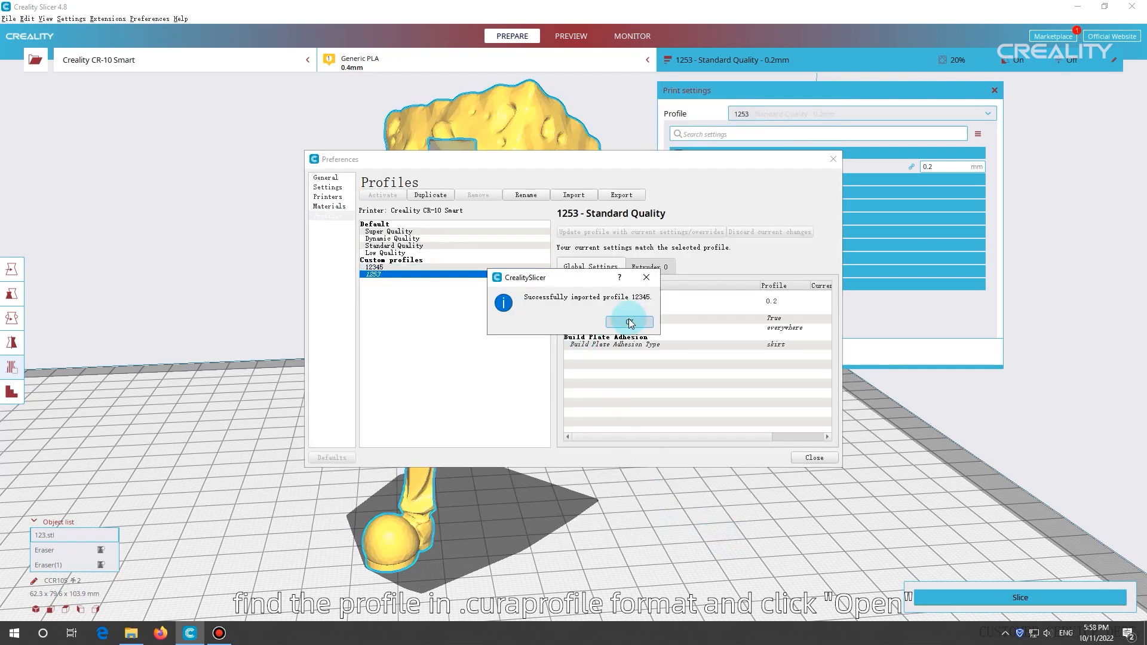
{"action": "left_click", "coordinate": [585, 323]}
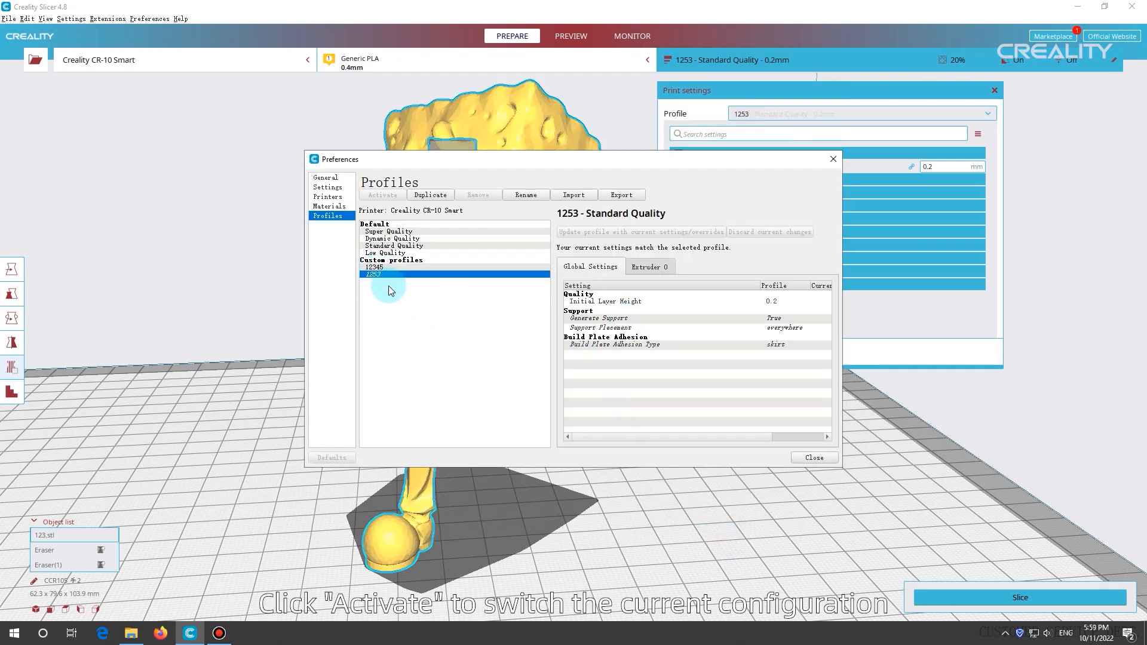
Step: Activate the imported 12345 profile and close the preferences
{"action": "left_click", "coordinate": [394, 267]}
{"action": "left_click", "coordinate": [378, 195]}
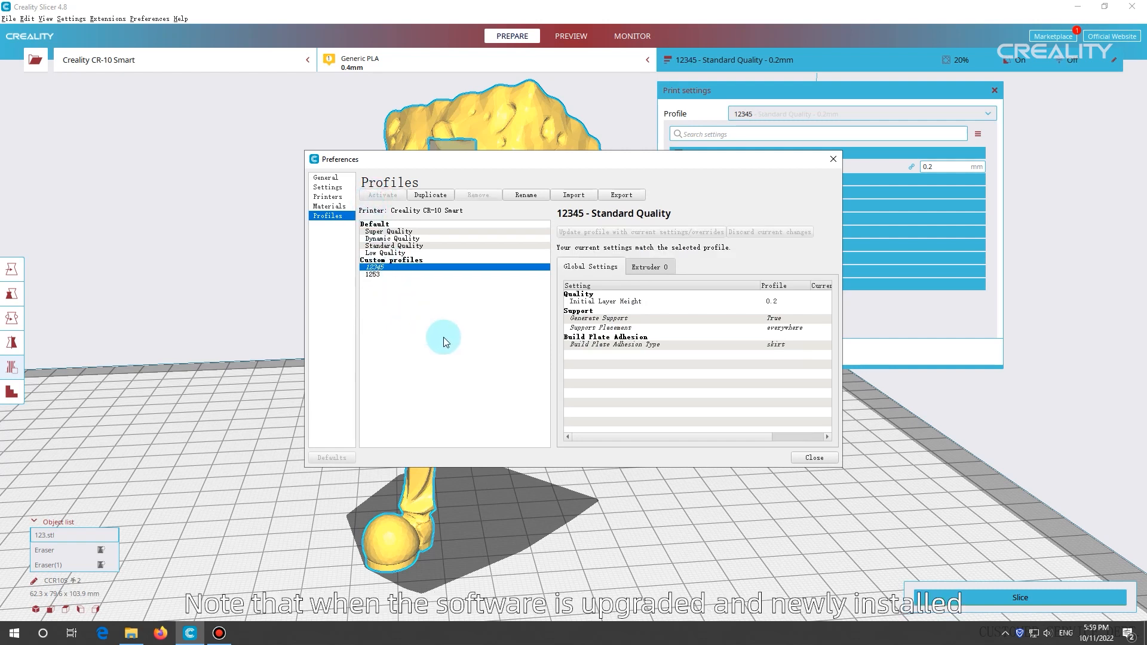
{"action": "left_click", "coordinate": [814, 458]}
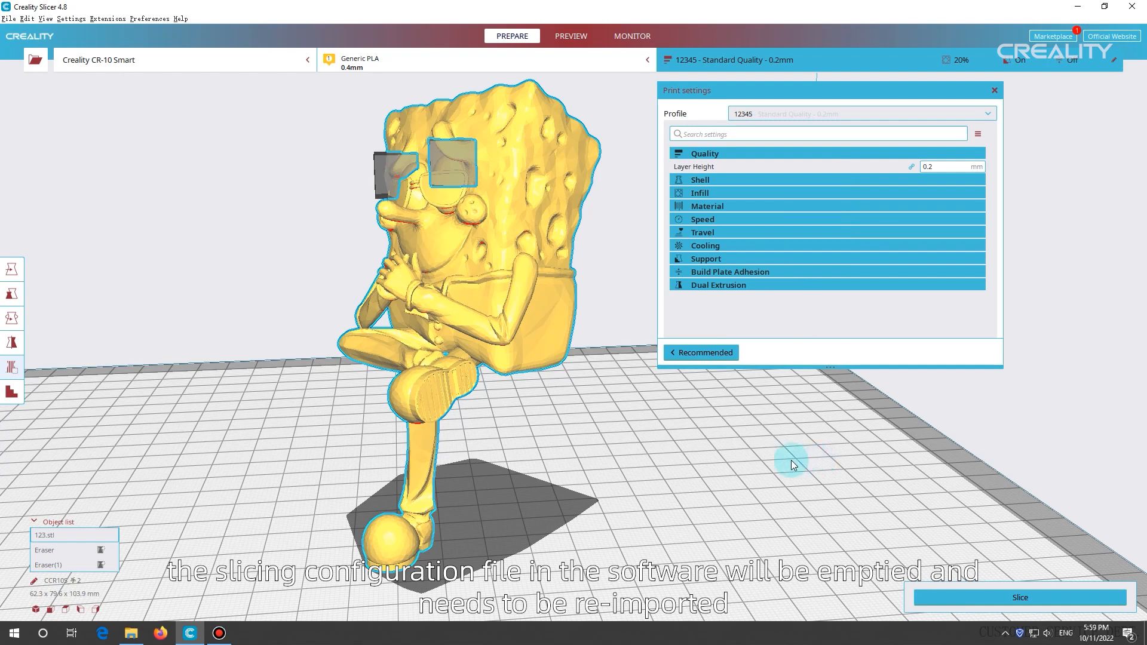
Step: Look over the setting visibility options and the available profiles, and close the print settings
{"action": "left_click", "coordinate": [978, 135]}
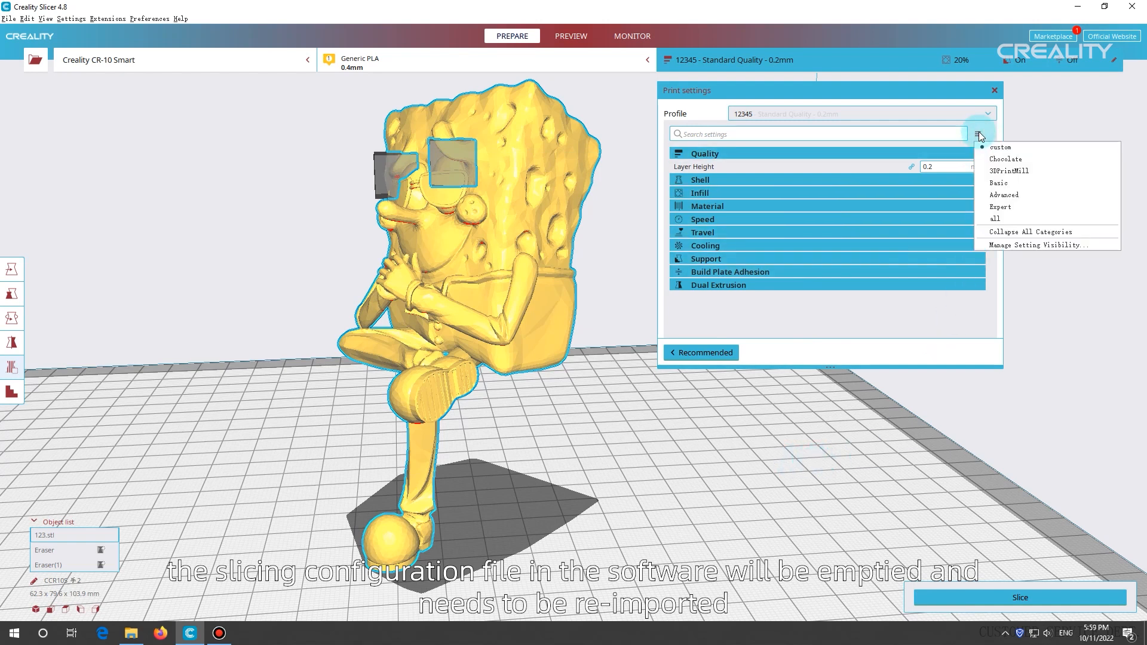
{"action": "left_click", "coordinate": [986, 115]}
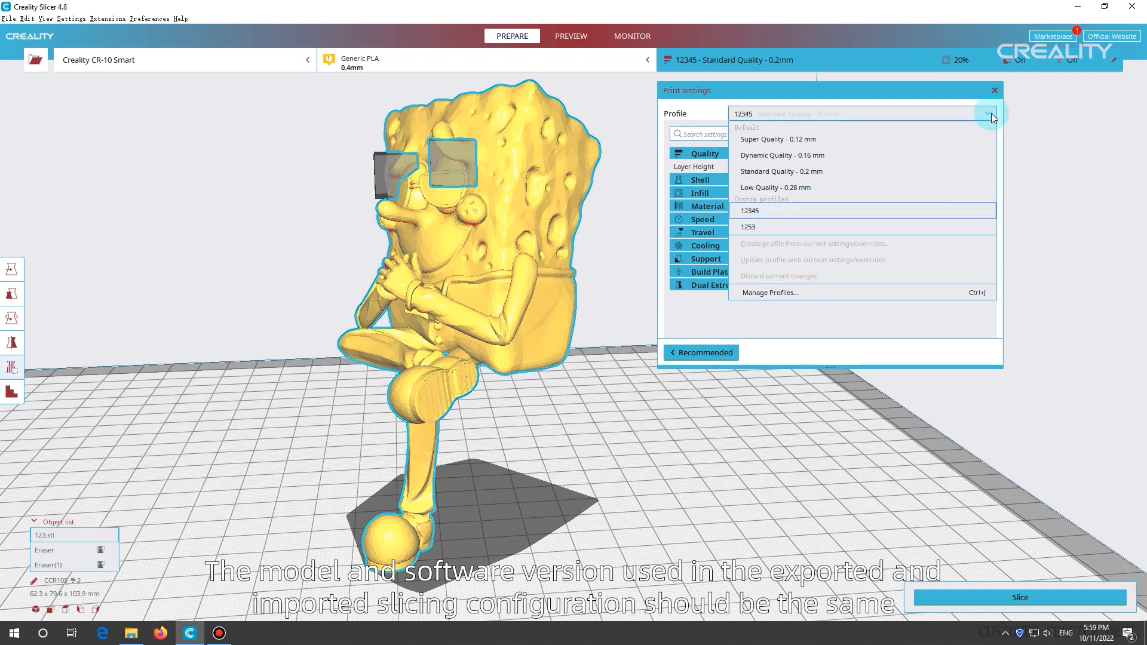
{"action": "left_click", "coordinate": [990, 113]}
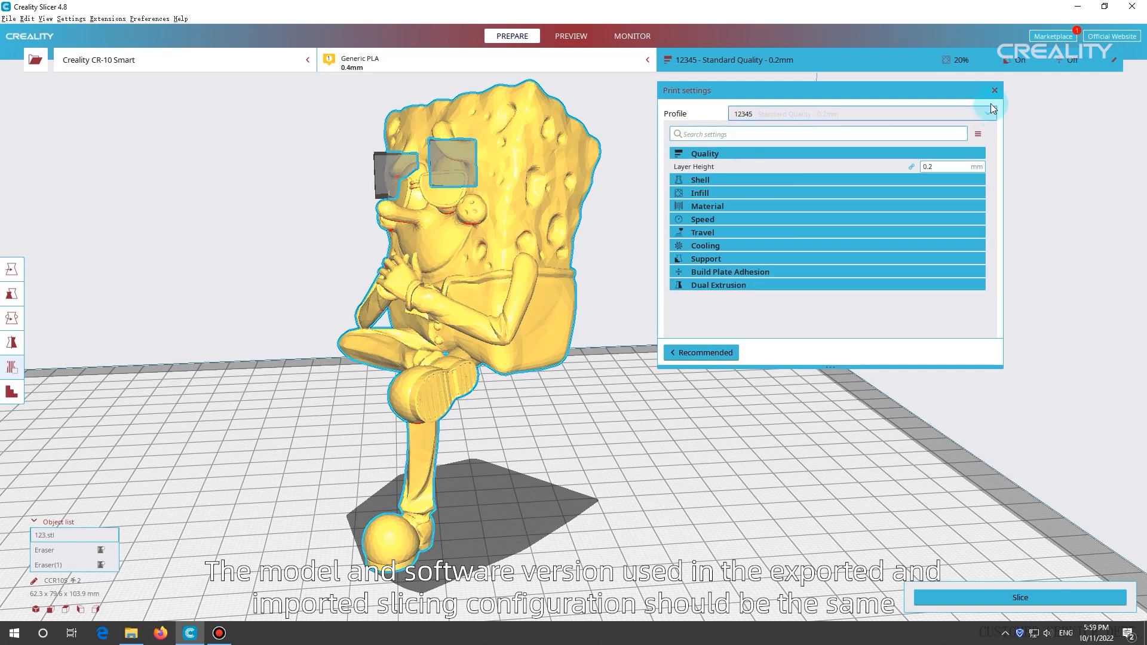
{"action": "left_click", "coordinate": [774, 64]}
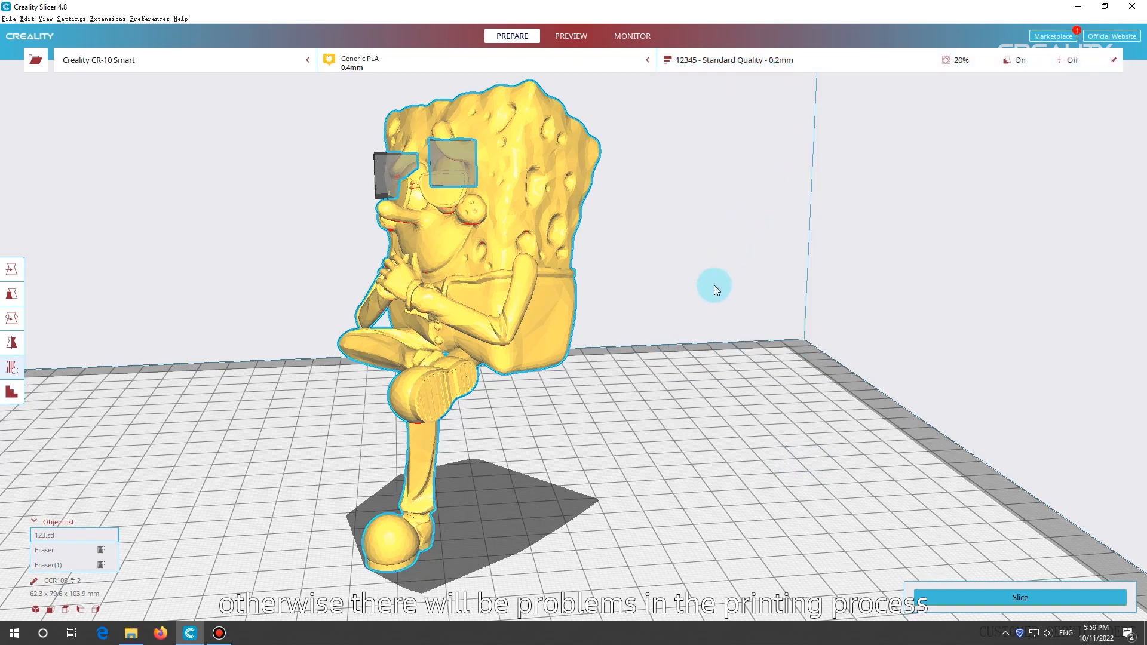
Step: Slice the SpongeBob model with the 12345 profile and open the layer preview of the result
{"action": "scroll", "coordinate": [685, 307], "scroll_direction": "down", "scroll_amount": 8}
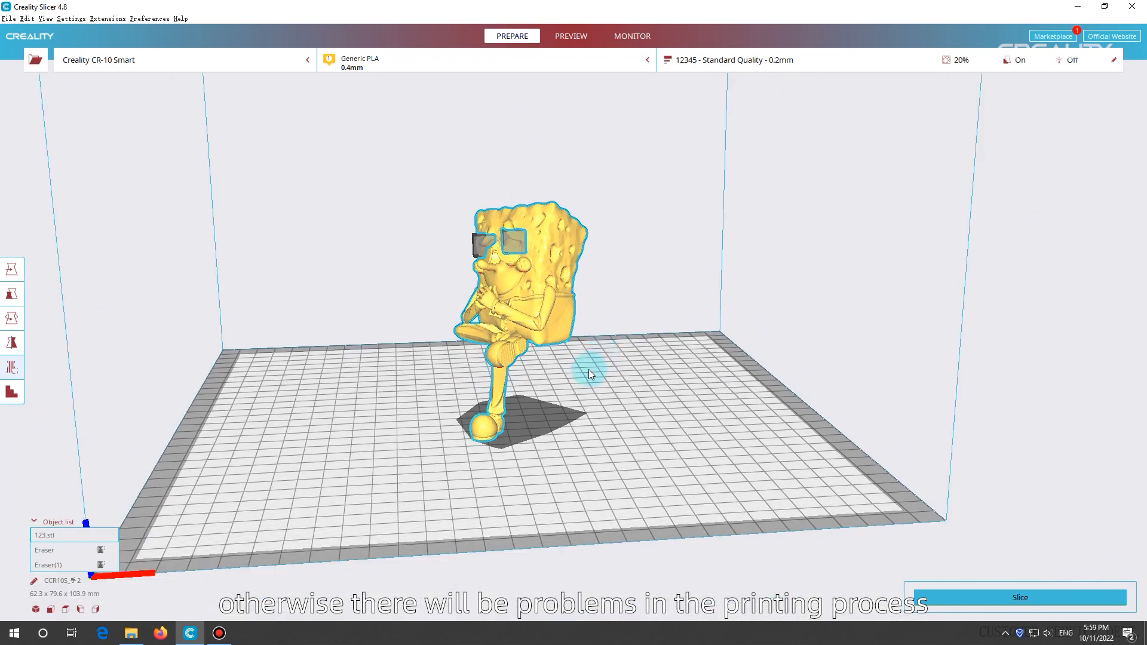
{"action": "mouse_move", "coordinate": [643, 366]}
{"action": "right_mouse_down"}
{"action": "mouse_move", "coordinate": [620, 367]}
{"action": "mouse_move", "coordinate": [639, 366]}
{"action": "right_mouse_up"}
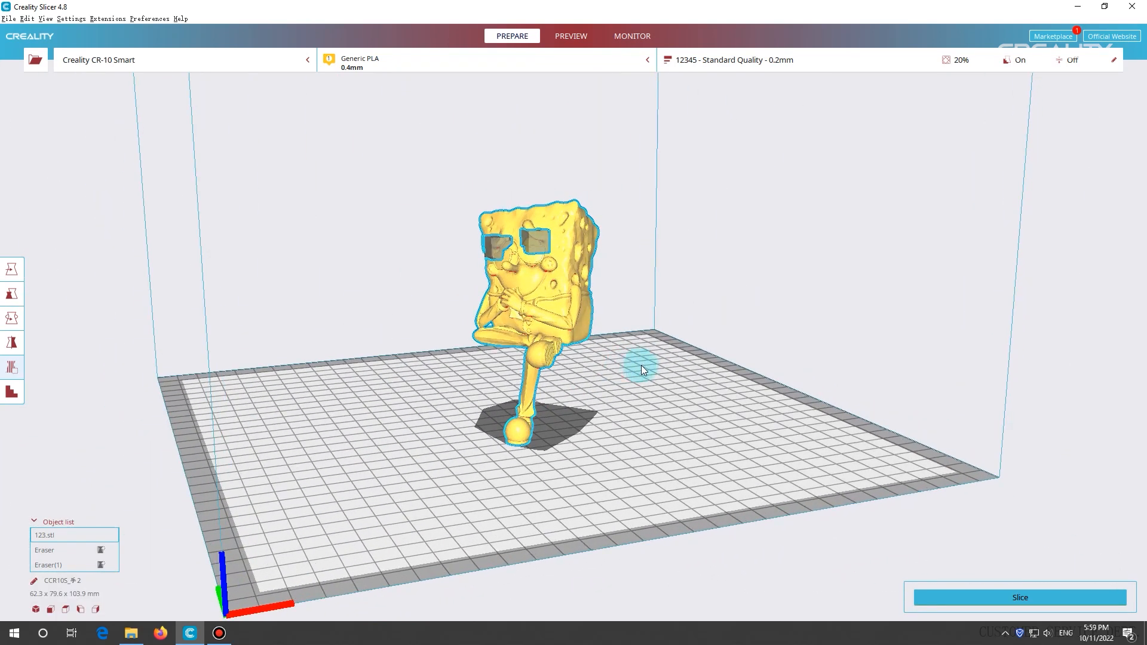
{"action": "right_click_drag", "start_coordinate": [709, 489], "coordinate": [634, 501]}
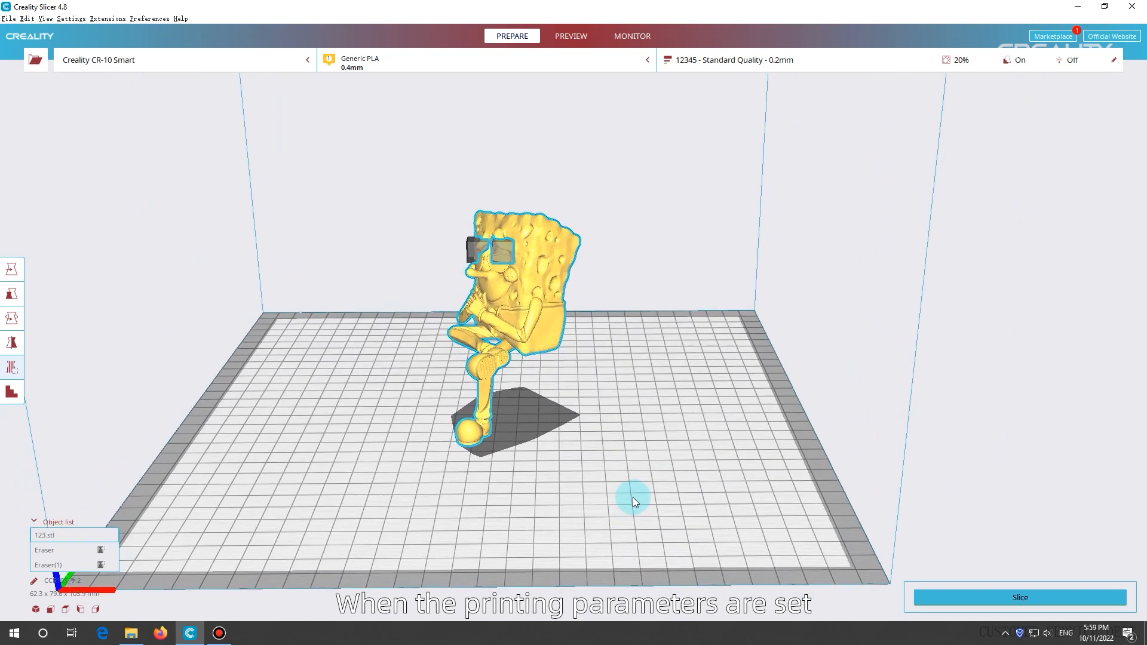
{"action": "left_click", "coordinate": [920, 597]}
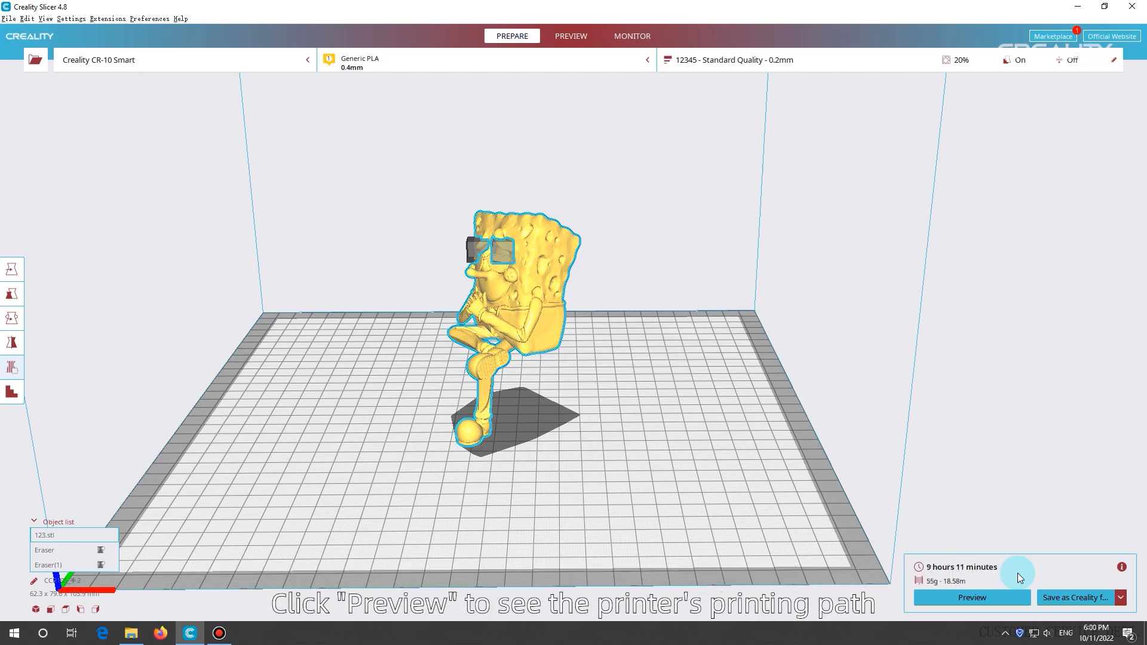
{"action": "left_click", "coordinate": [980, 597]}
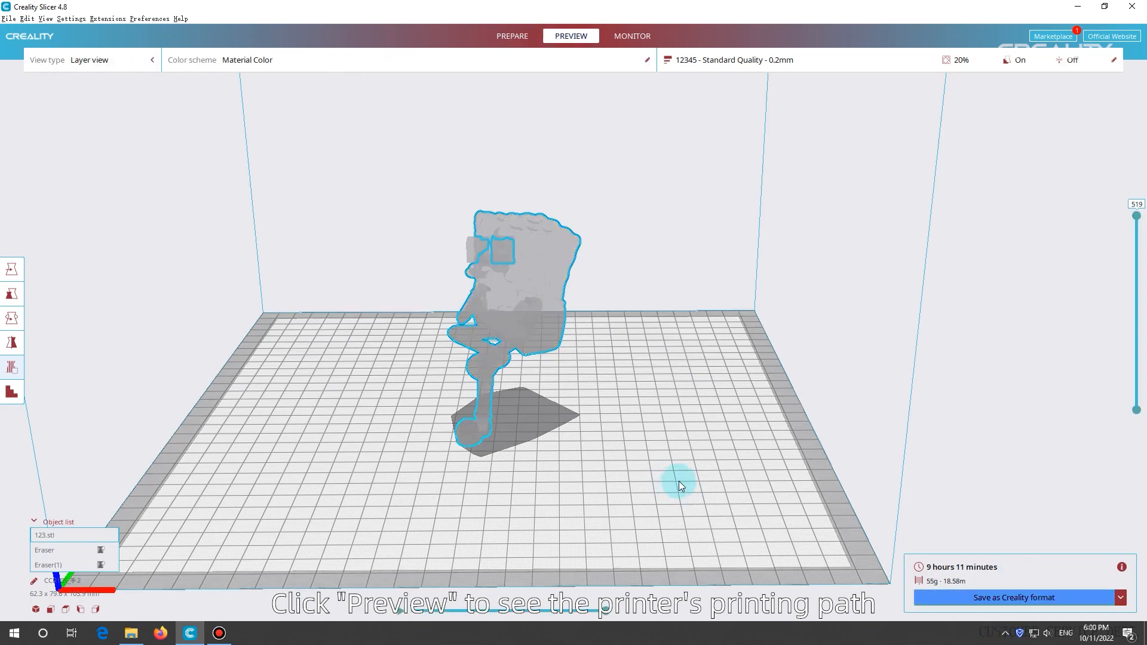
Step: Examine the printing path by lowering the previewed layer to about 344 and returning it to layer 519
{"action": "right_click_drag", "start_coordinate": [633, 498], "coordinate": [571, 458]}
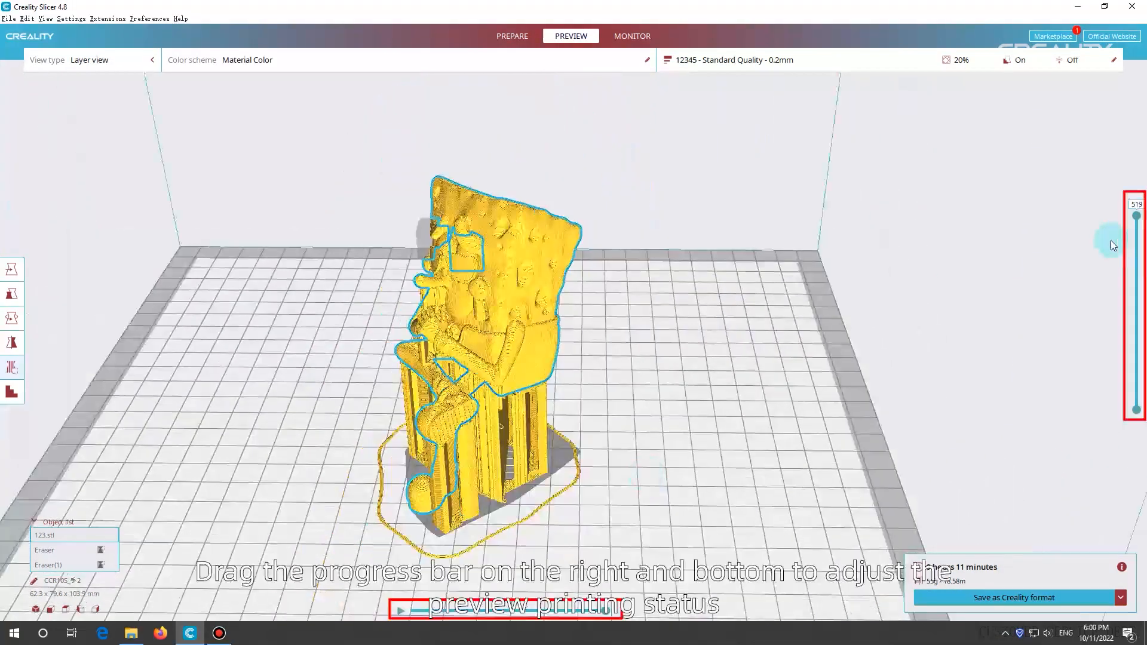
{"action": "left_click_drag", "start_coordinate": [1136, 216], "coordinate": [1135, 276]}
{"action": "left_click", "coordinate": [595, 615]}
{"action": "left_click_drag", "start_coordinate": [593, 614], "coordinate": [666, 602]}
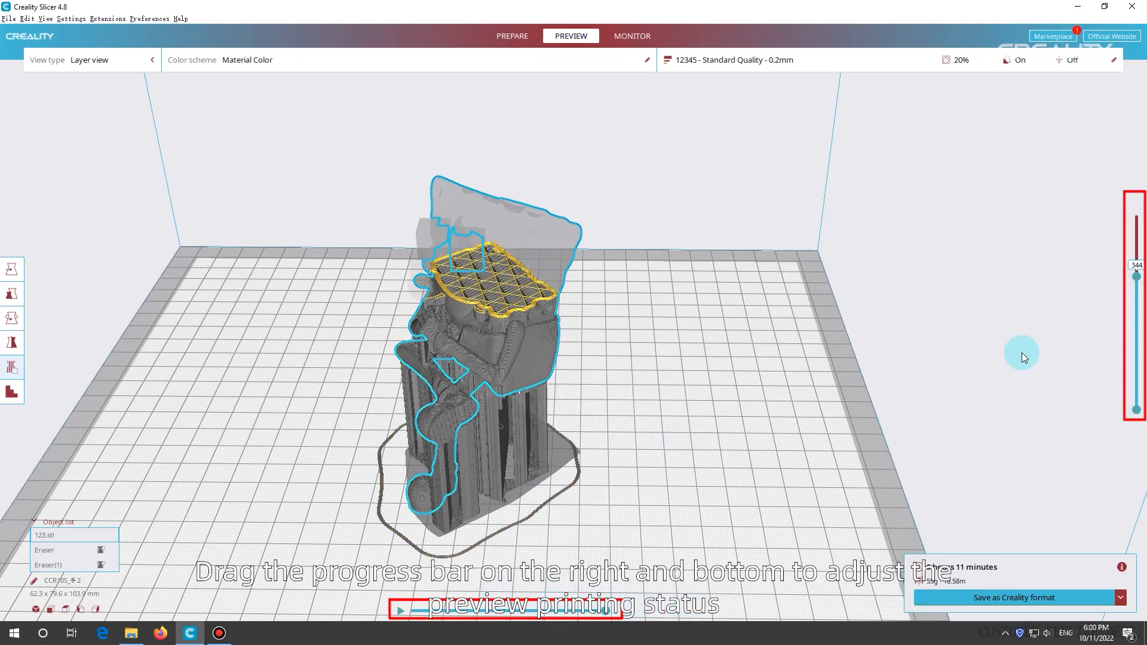
{"action": "left_click_drag", "start_coordinate": [1135, 276], "coordinate": [1136, 216]}
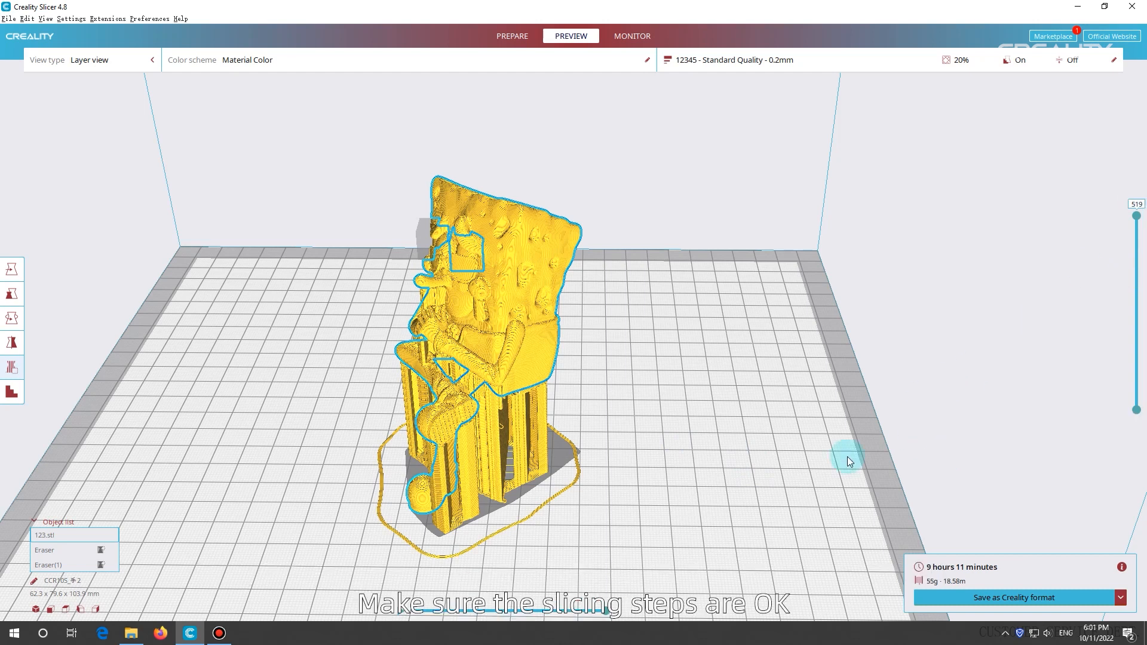
Step: Switch the output to saving to file and save the sliced model in the SpongeBob SquarePants folder as a G-code file named 111111
{"action": "left_click", "coordinate": [1121, 597]}
{"action": "left_click", "coordinate": [1059, 565]}
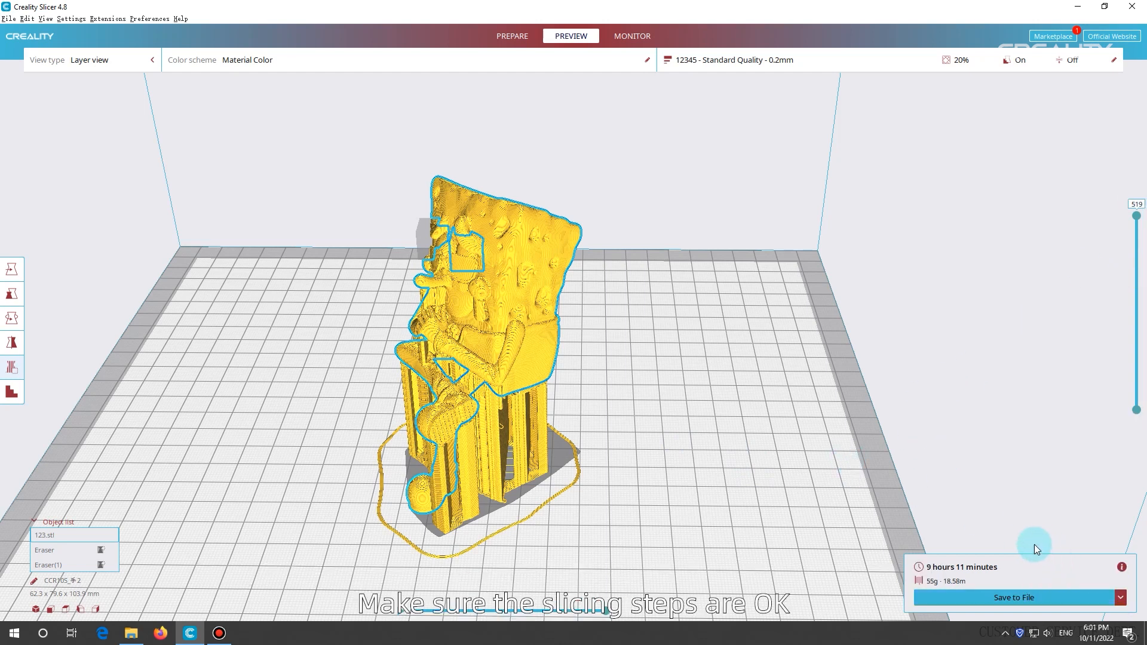
{"action": "left_click", "coordinate": [987, 597]}
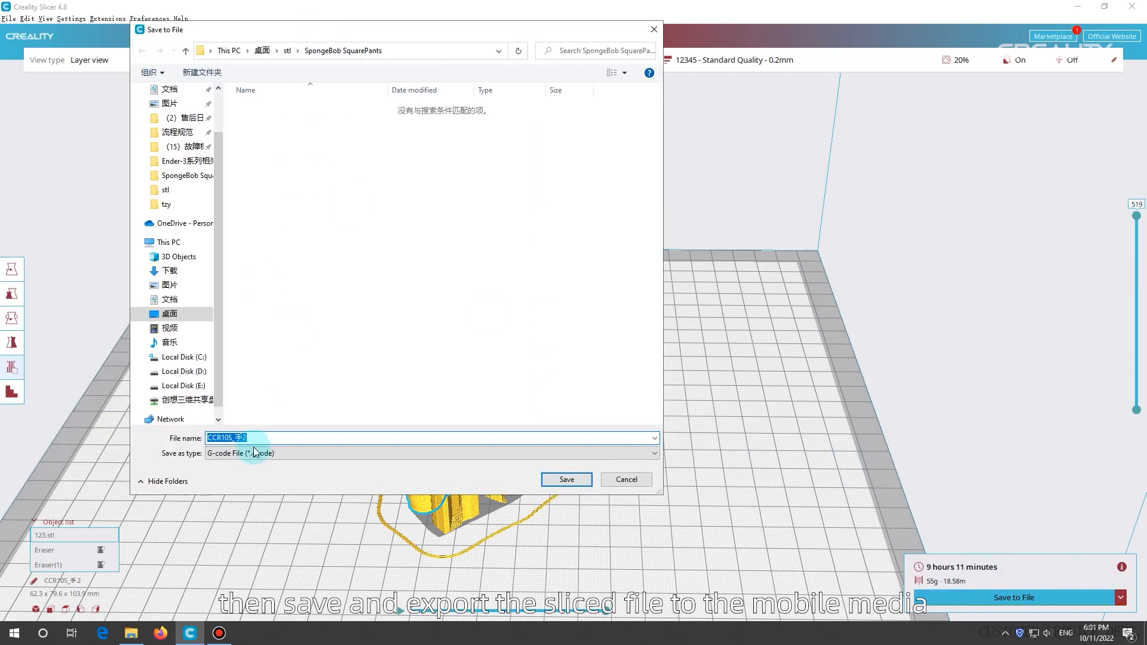
{"action": "type", "text": "111111"}
{"action": "left_click", "coordinate": [552, 479]}
{"action": "left_click", "coordinate": [629, 604]}
{"action": "left_click", "coordinate": [723, 287]}
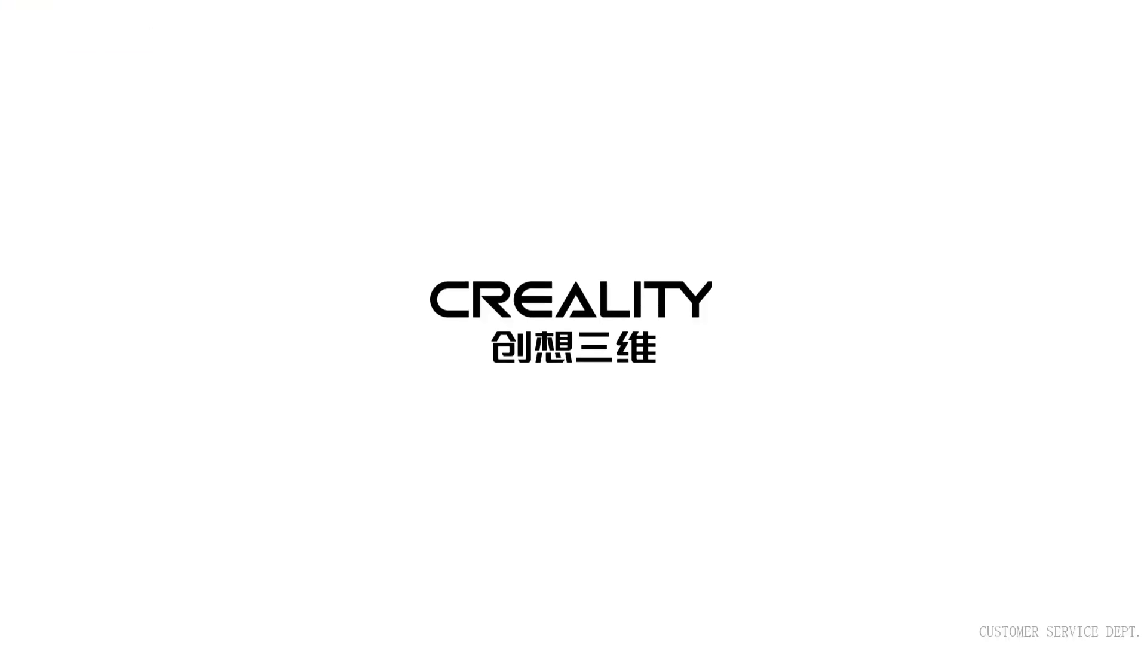